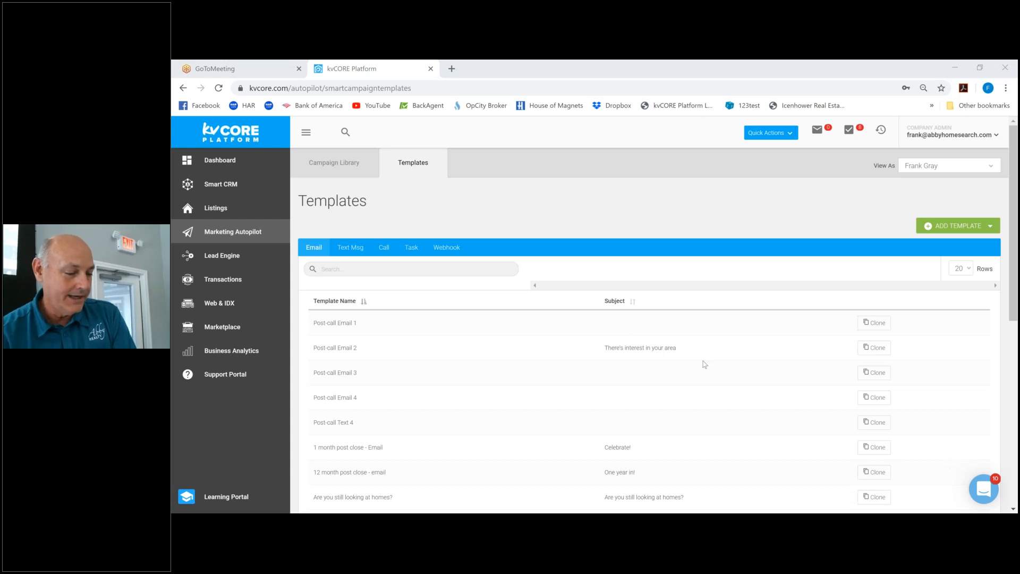
Start a new email template from the Marketing Autopilot templates list.
{"action": "left_click", "coordinate": [333, 164]}
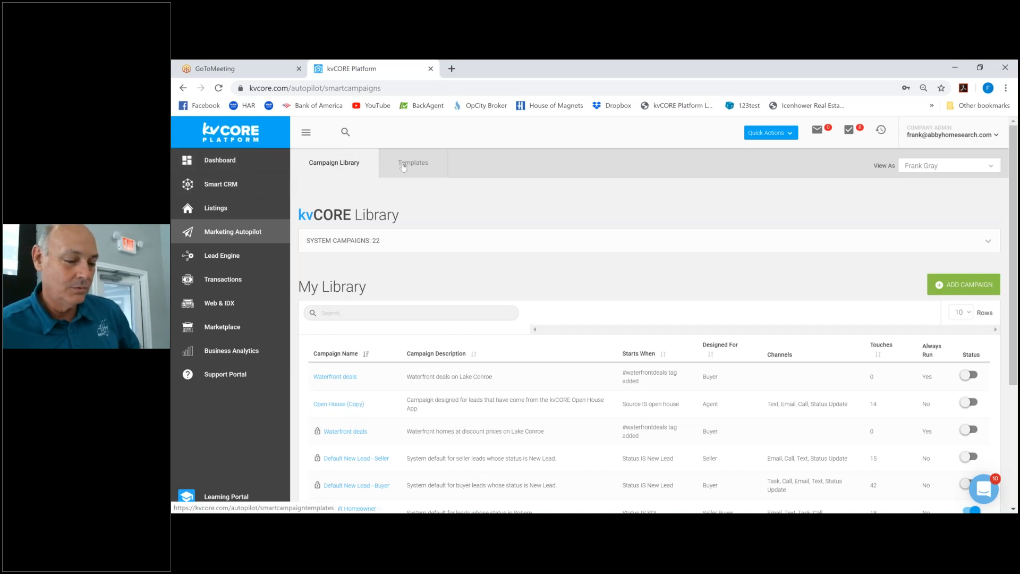
{"action": "left_click", "coordinate": [412, 164]}
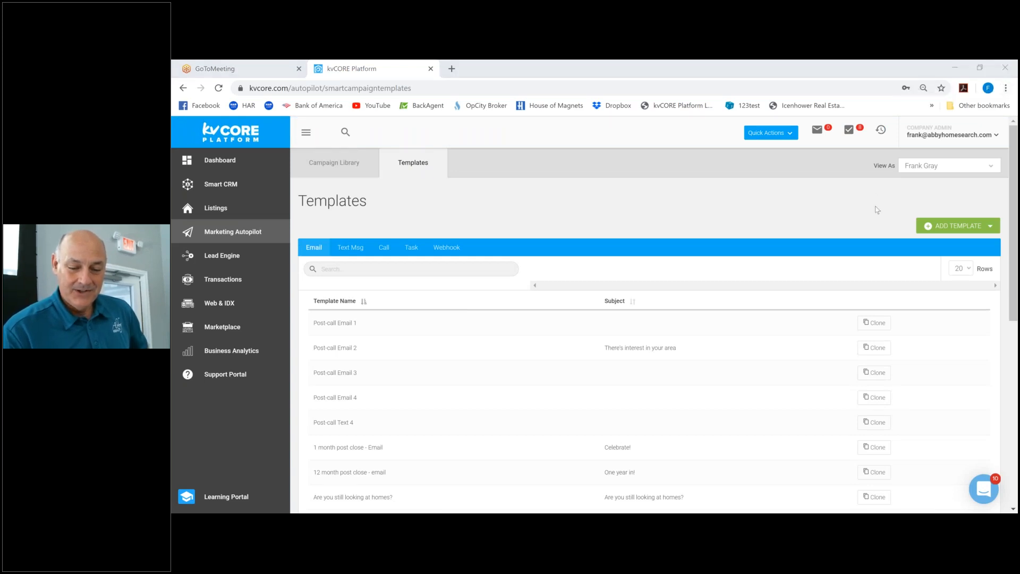
{"action": "left_click", "coordinate": [954, 228]}
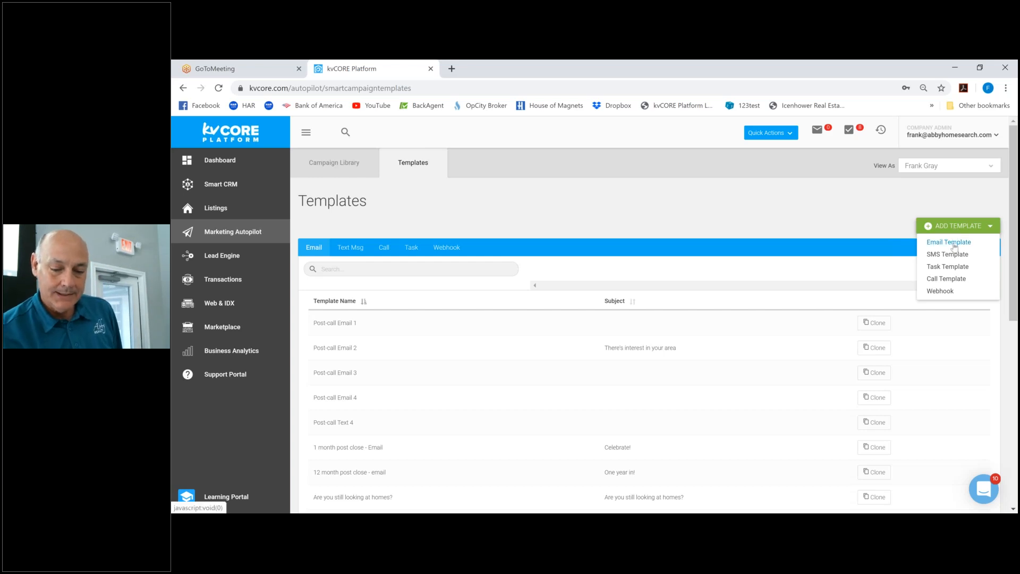
{"action": "left_click", "coordinate": [953, 245]}
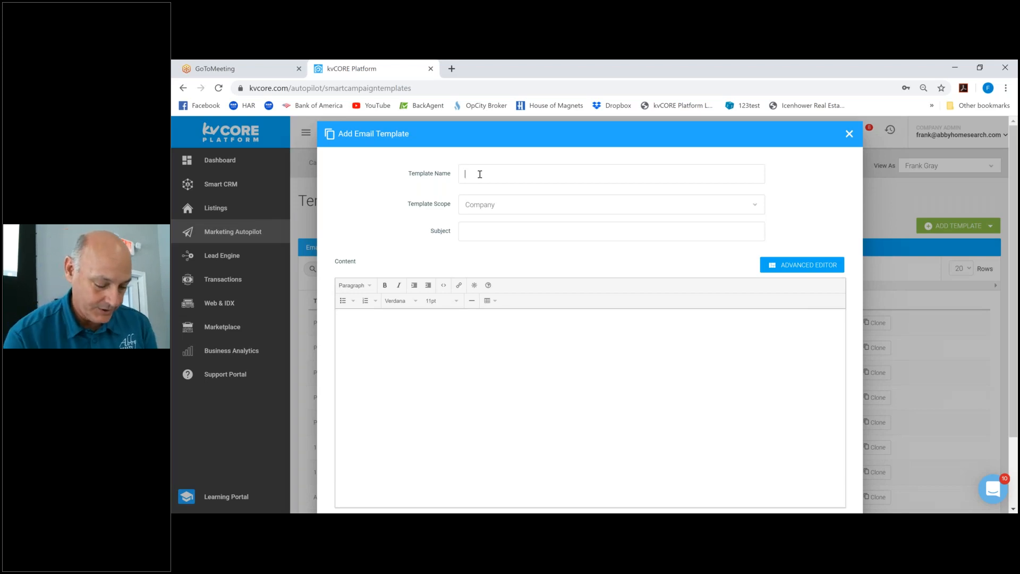
{"action": "type", "text": "f"}
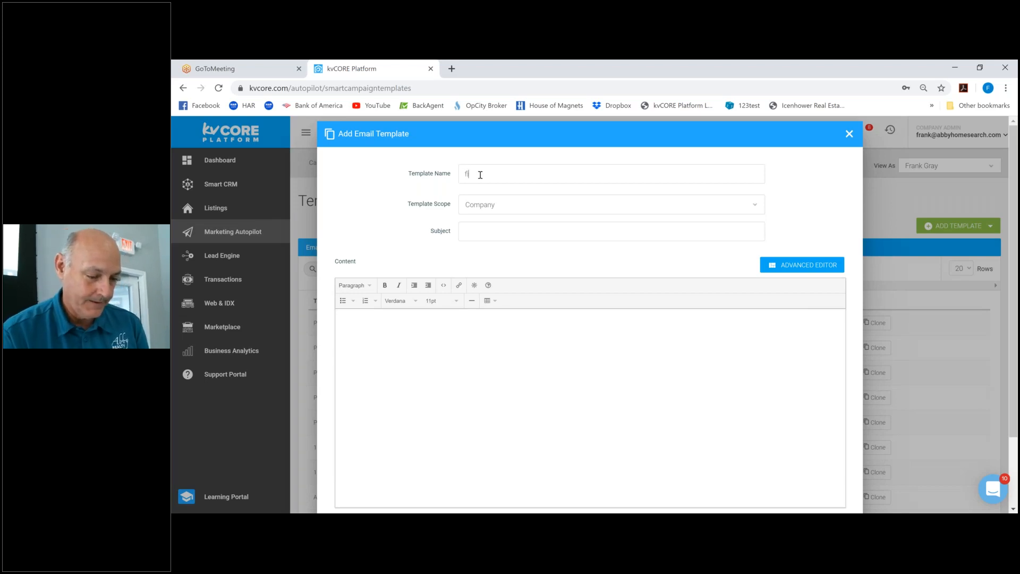
{"action": "type", "text": "ixer up"}
{"action": "key", "text": "BackSpace"}
{"action": "key", "text": "BackSpace"}
{"action": "key", "text": "BackSpace"}
{"action": "key", "text": "BackSpace"}
{"action": "key", "text": "BackSpace"}
{"action": "key", "text": "BackSpace"}
{"action": "key", "text": "BackSpace"}
{"action": "key", "text": "BackSpace"}
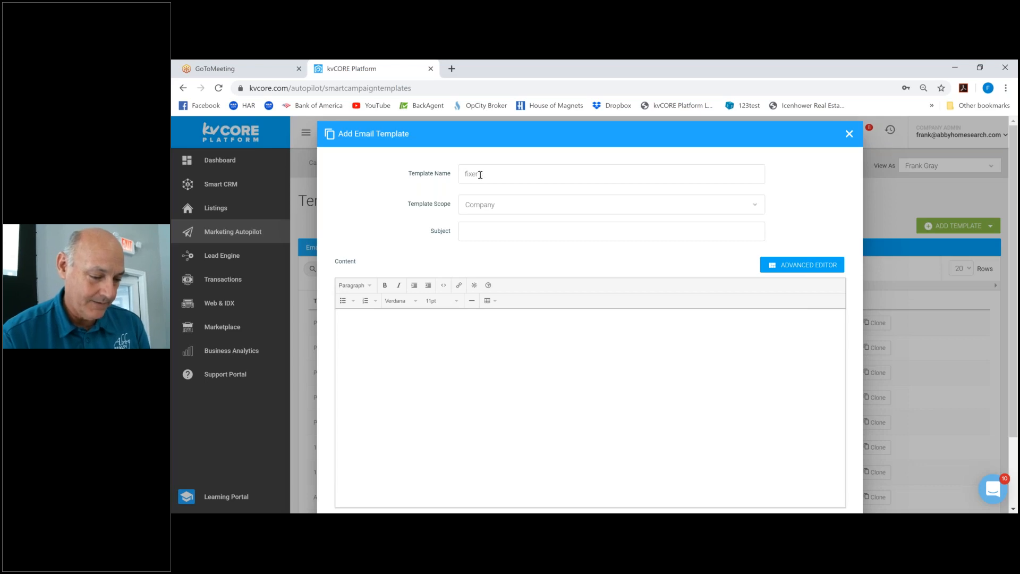
Name the email template "investors - day 1 email - let's go see some homes".
{"action": "type", "text": "investors"}
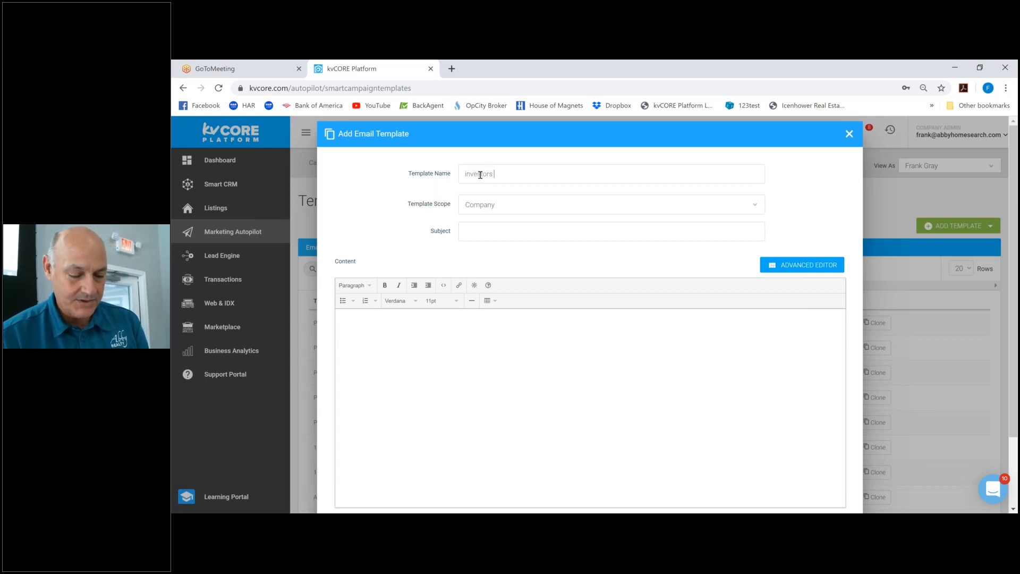
{"action": "type", "text": " - day 1 email -"}
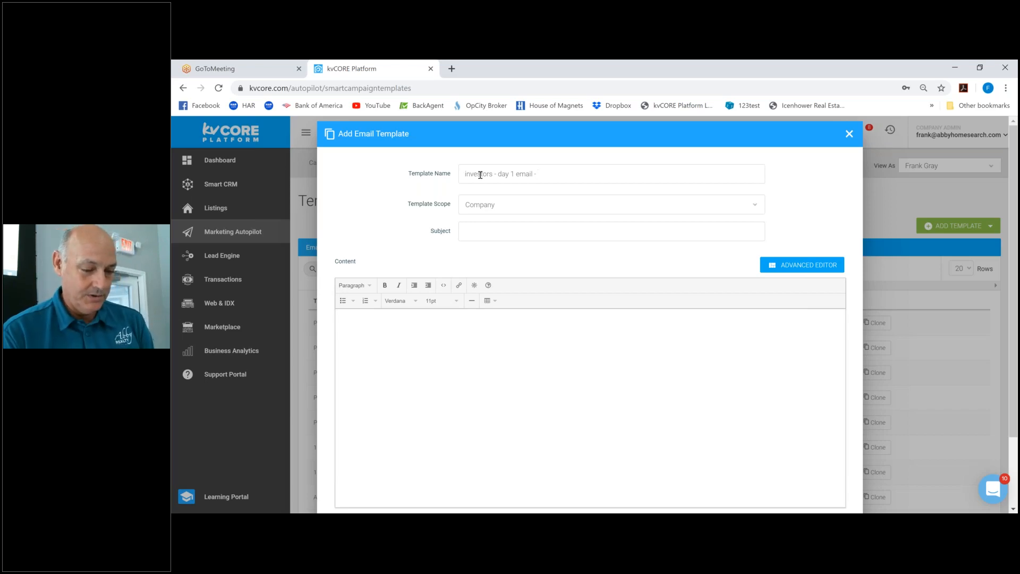
{"action": "type", "text": "let's go see it"}
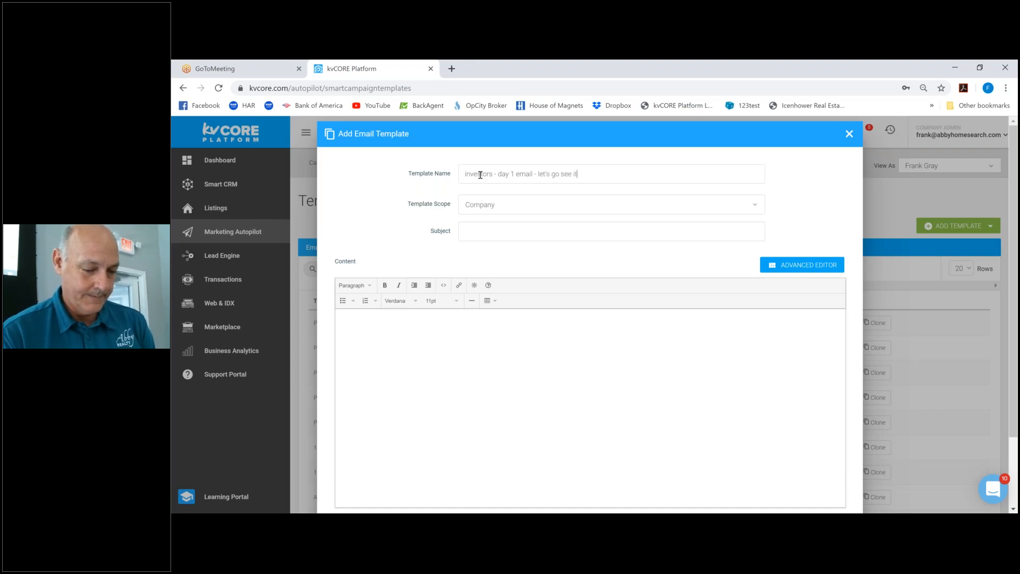
{"action": "key", "text": "BackSpace"}
{"action": "key", "text": "BackSpace"}
{"action": "type", "text": "some homes"}
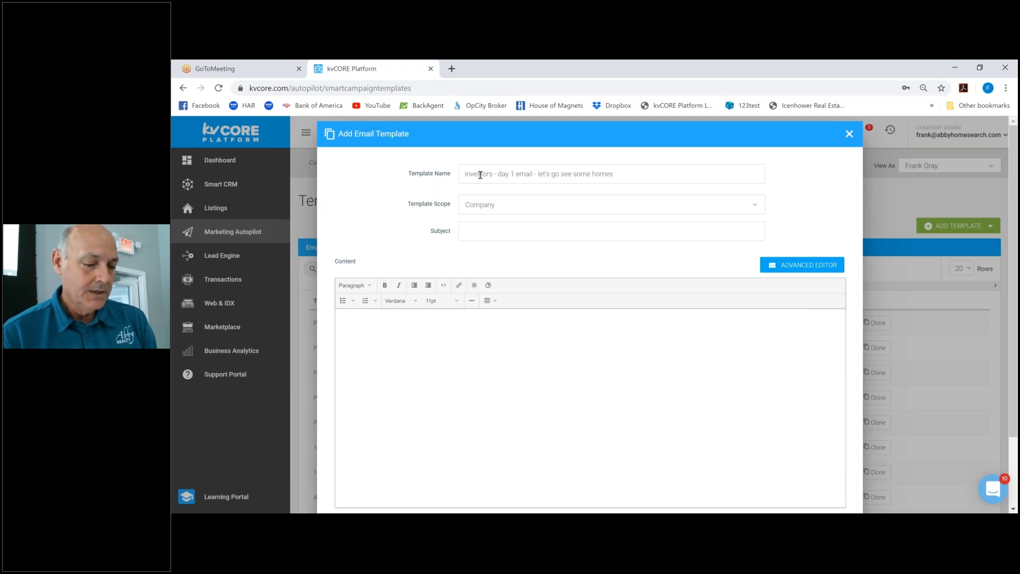
Set the template scope to the individual agent and enter the subject "let's go see some homes".
{"action": "left_click", "coordinate": [755, 207]}
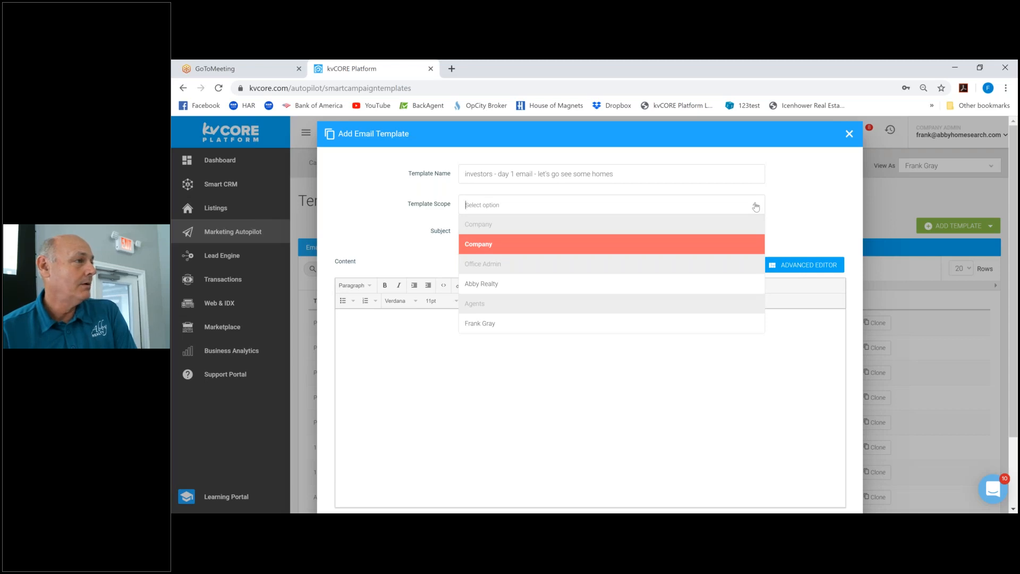
{"action": "left_click", "coordinate": [594, 325]}
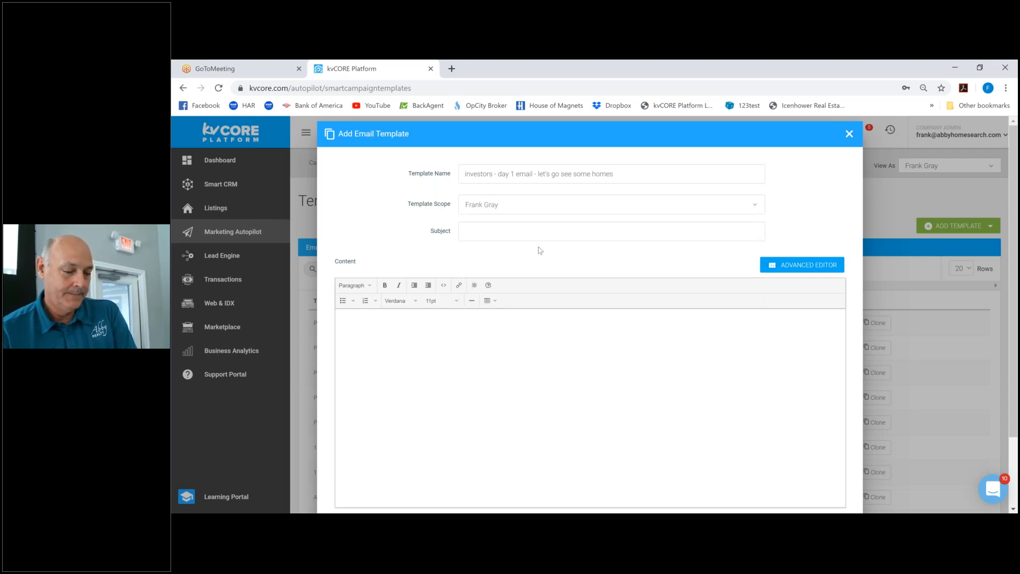
{"action": "left_click", "coordinate": [481, 233]}
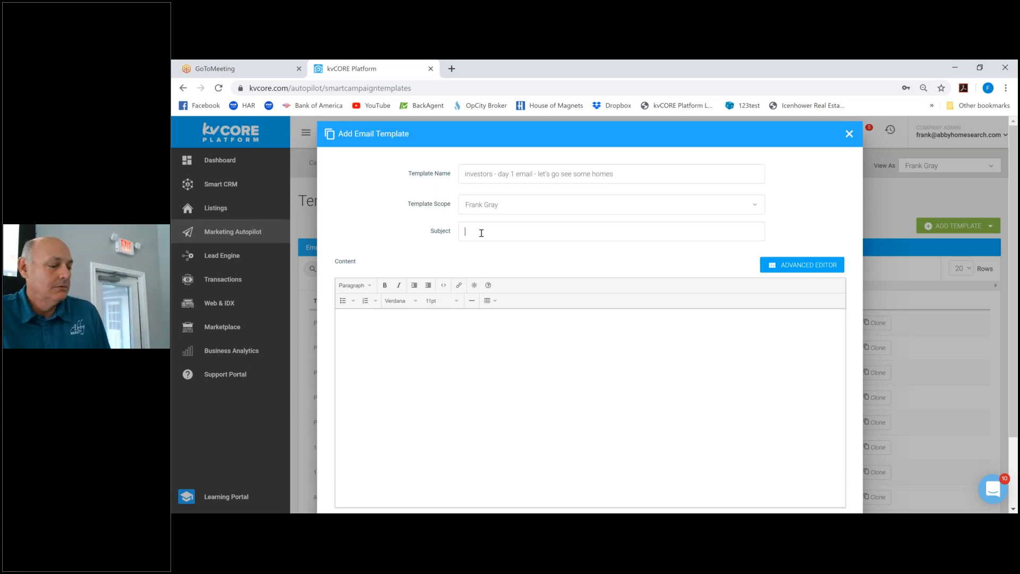
{"action": "type", "text": "let's go see some homes"}
Set the font size of the empty email body to 14pt.
{"action": "left_click", "coordinate": [343, 317]}
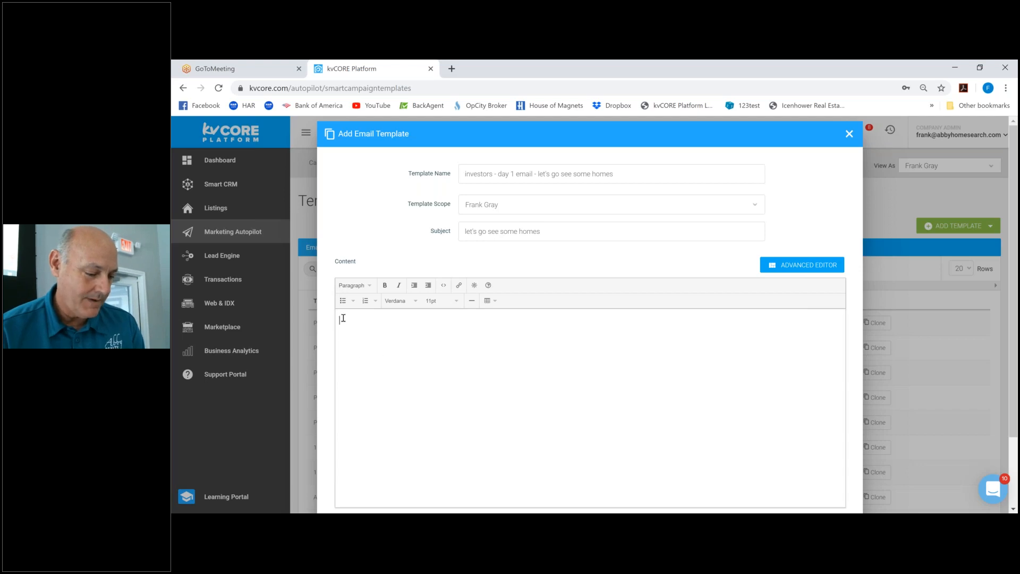
{"action": "left_click", "coordinate": [437, 302]}
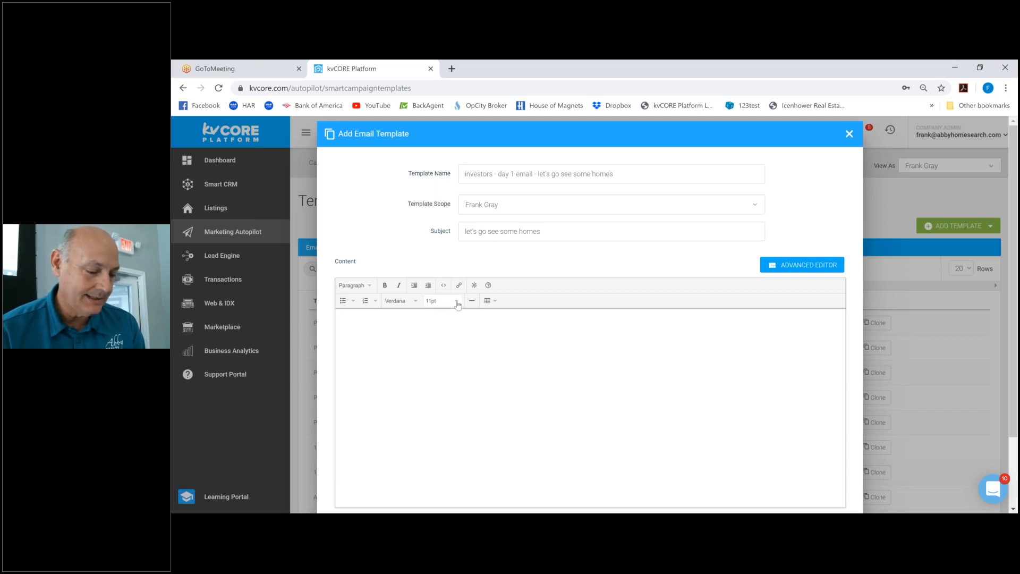
{"action": "left_click", "coordinate": [436, 361]}
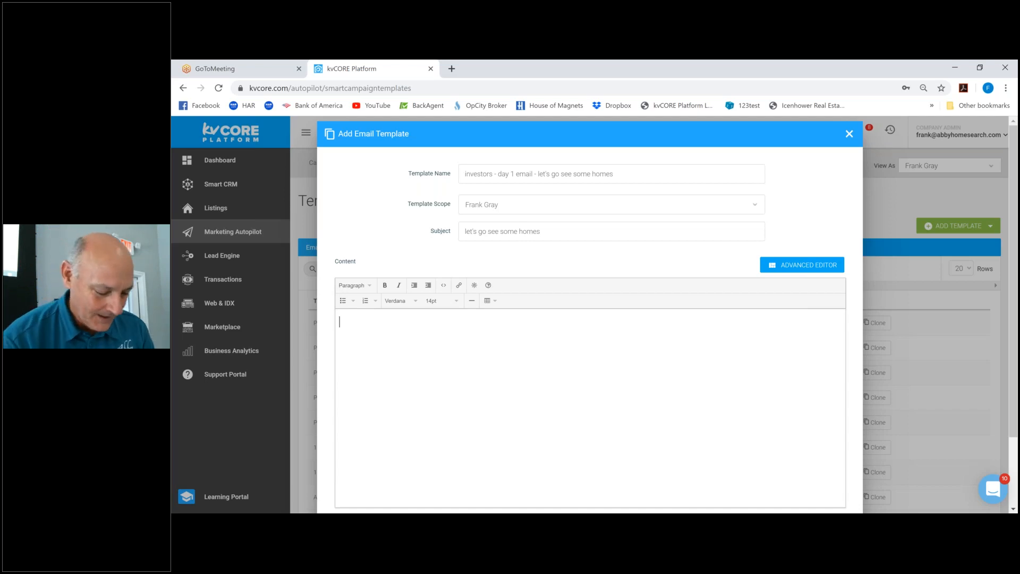
Begin the email body with "Hi", the lead's First Name merge tag and a dash.
{"action": "type", "text": "Hi"}
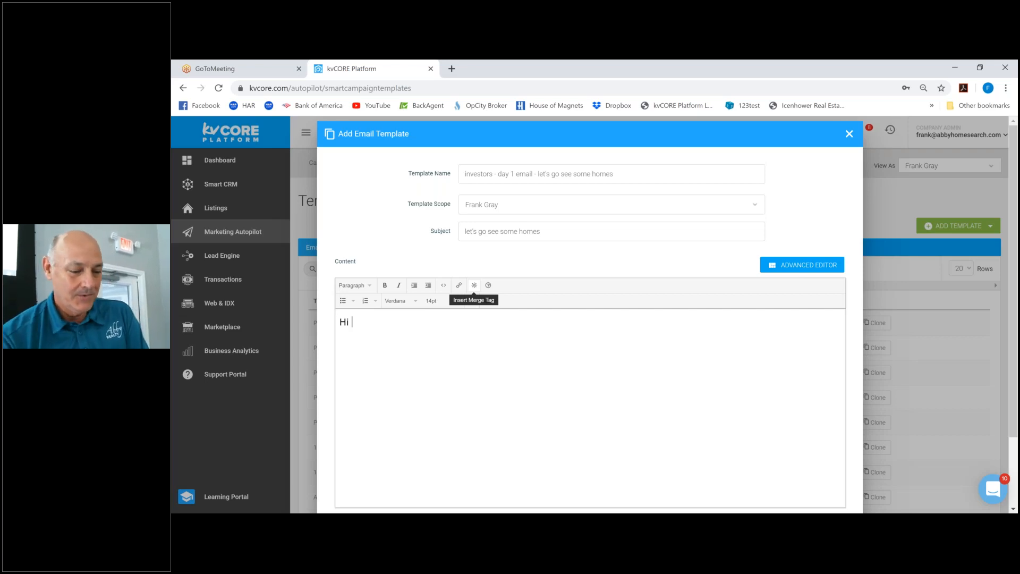
{"action": "left_click", "coordinate": [475, 286]}
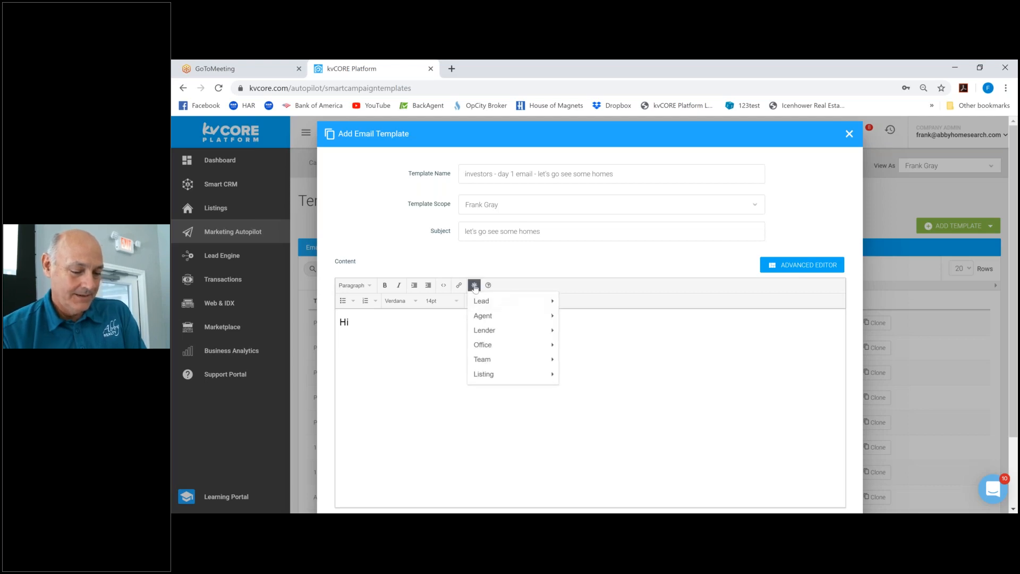
{"action": "mouse_move", "coordinate": [483, 307]}
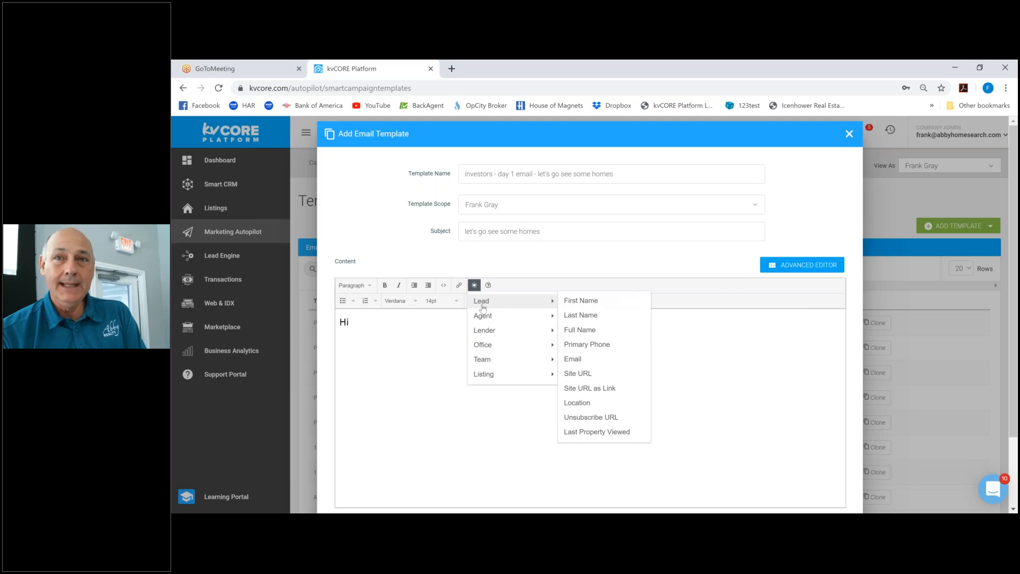
{"action": "left_click", "coordinate": [579, 302]}
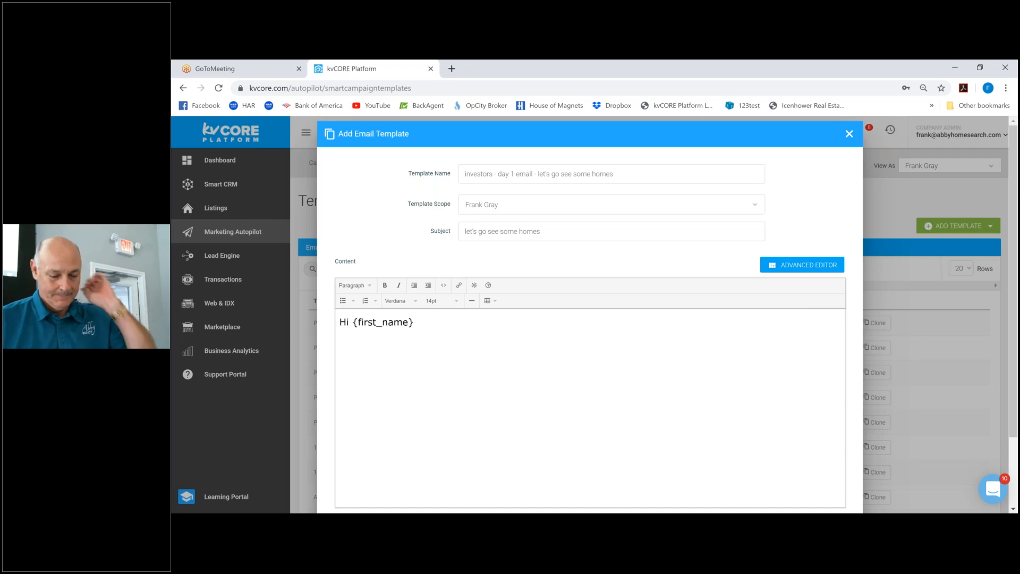
{"action": "type", "text": "-"}
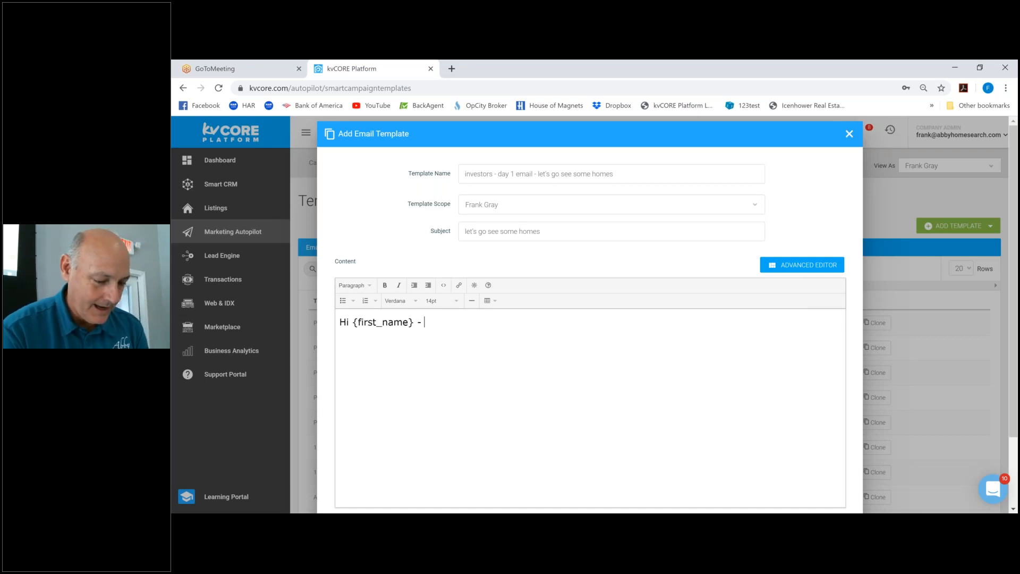
Continue the greeting line with "Thanks for checking out the great investment properties on my website.".
{"action": "type", "text": "Thanks f"}
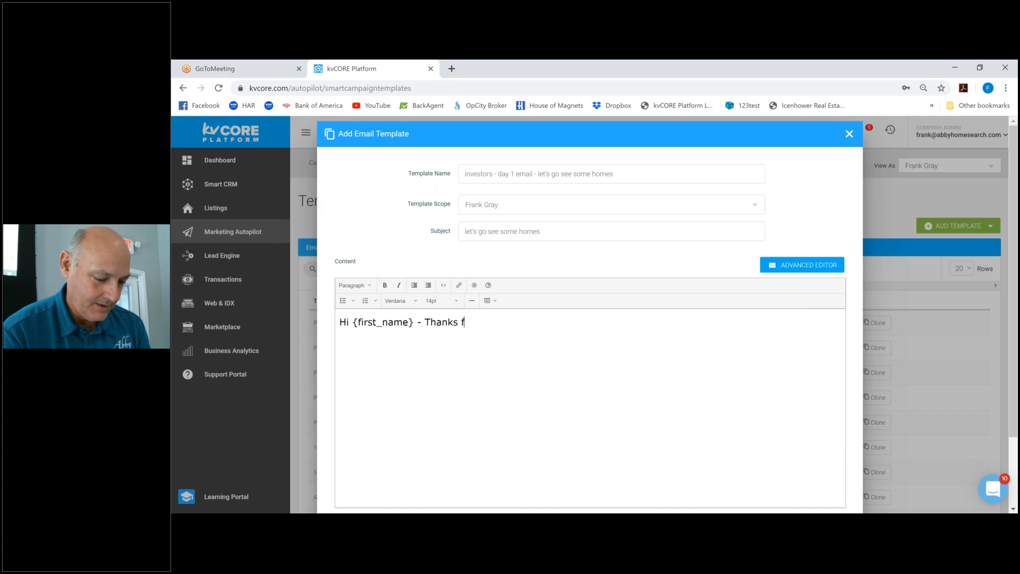
{"action": "type", "text": "or checking out the getat"}
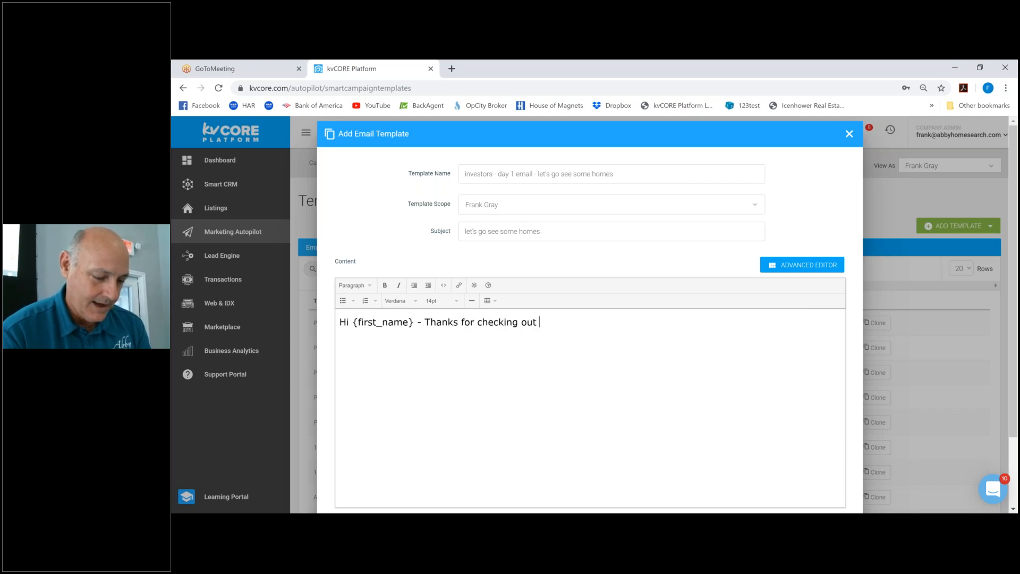
{"action": "key", "text": "BackSpace"}
{"action": "key", "text": "BackSpace"}
{"action": "key", "text": "BackSpace"}
{"action": "key", "text": "BackSpace"}
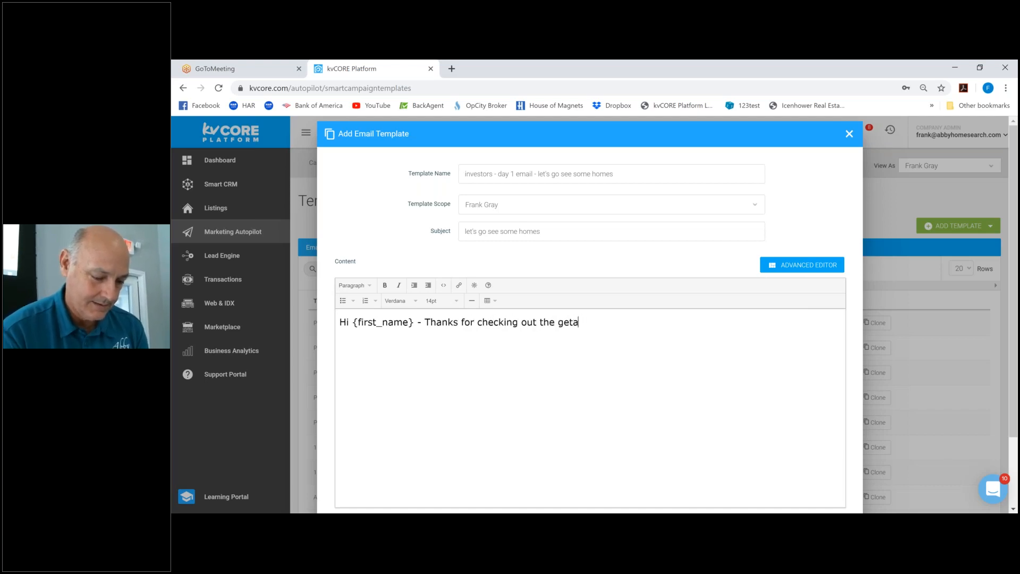
{"action": "type", "text": "reat i"}
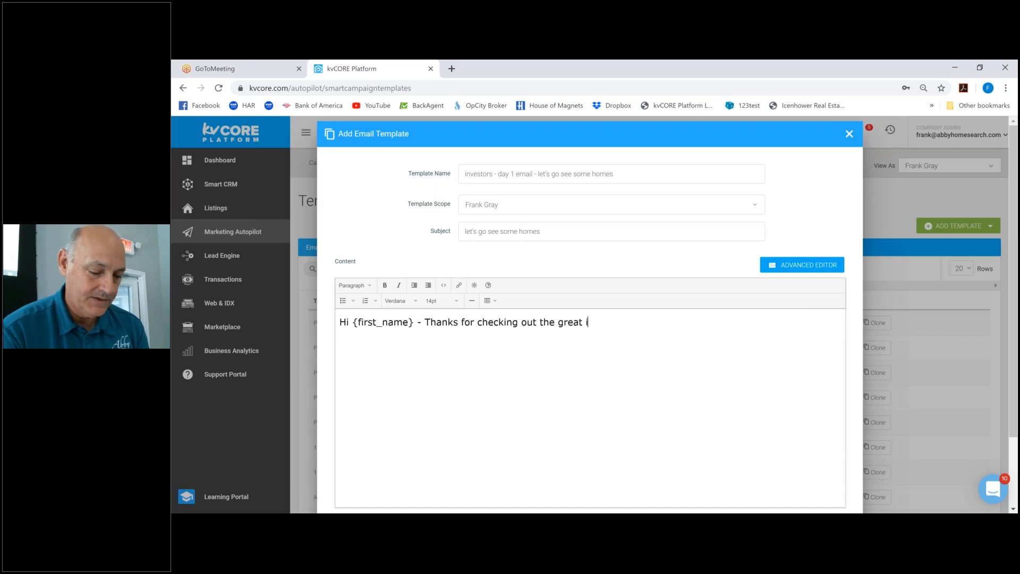
{"action": "type", "text": "nvestment "}
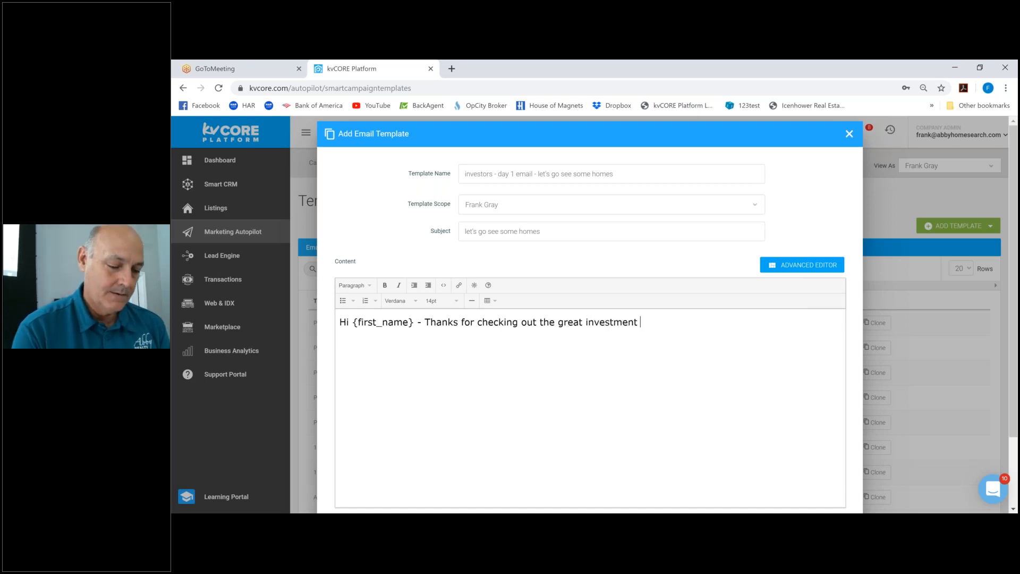
{"action": "type", "text": "properties on my "}
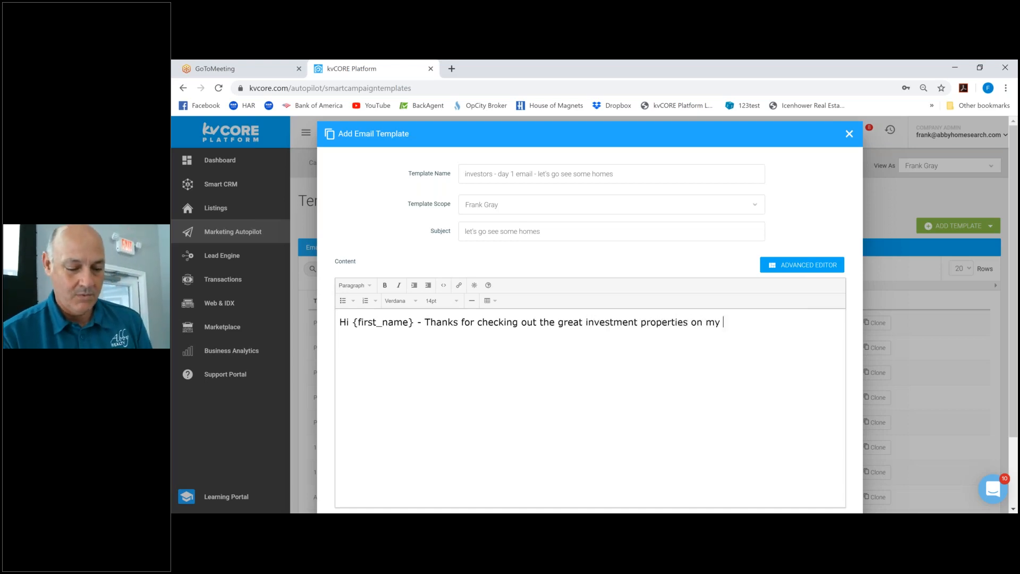
{"action": "type", "text": "website. "}
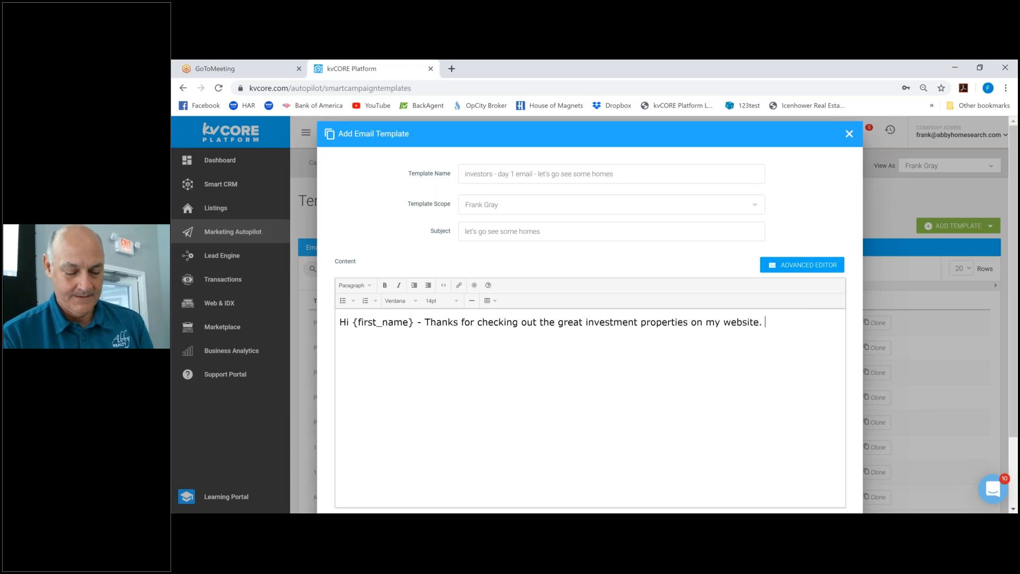
Add the question "When are you available to go see a few of them?" to the email body.
{"action": "type", "text": "When "}
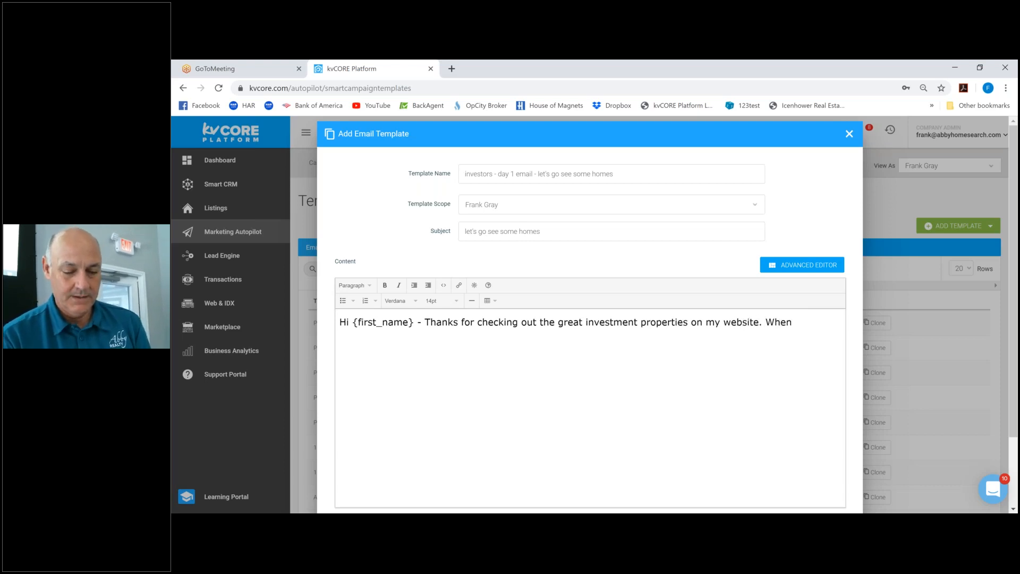
{"action": "type", "text": "are you availab"}
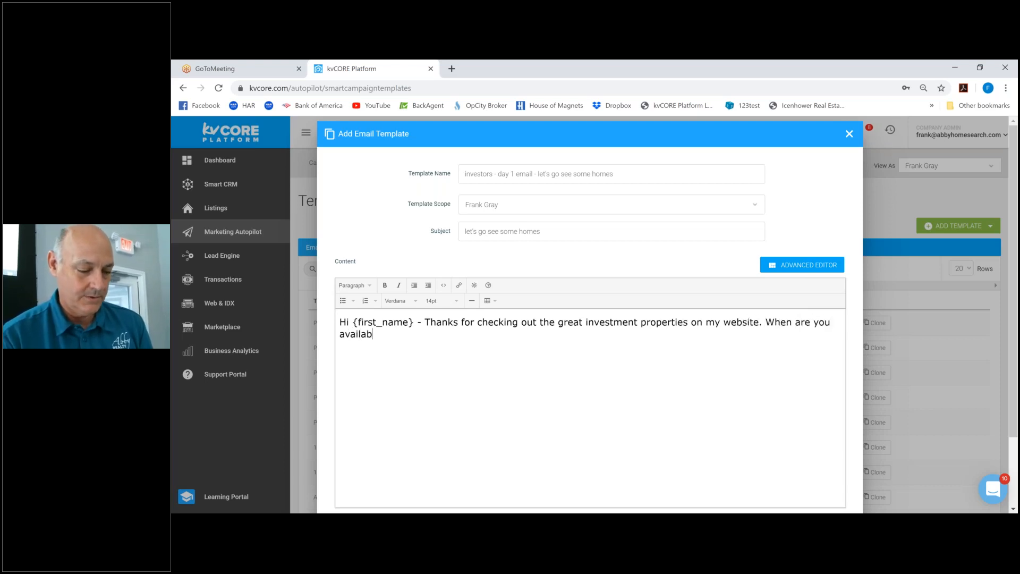
{"action": "type", "text": "le to go see"}
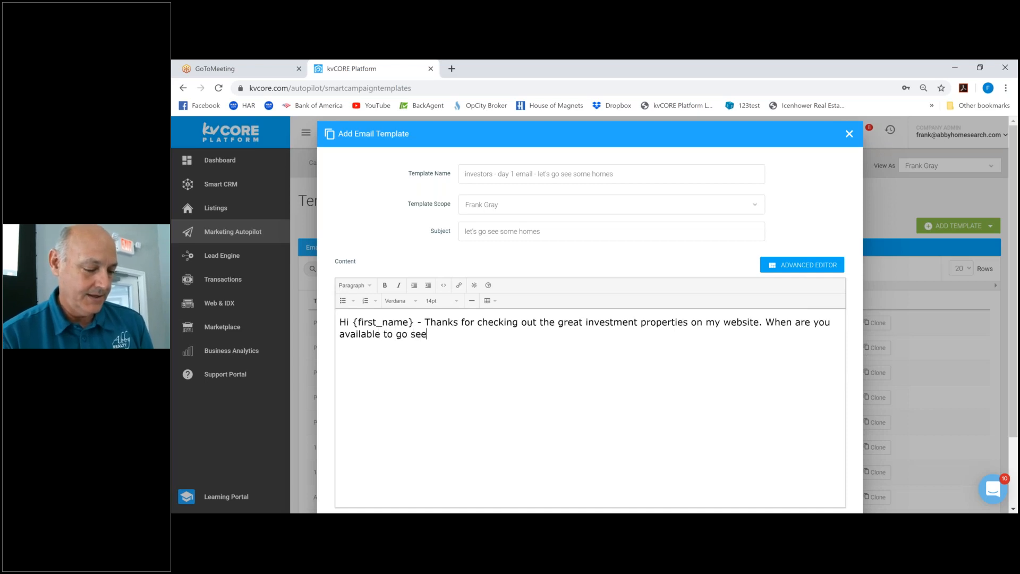
{"action": "type", "text": " a few o"}
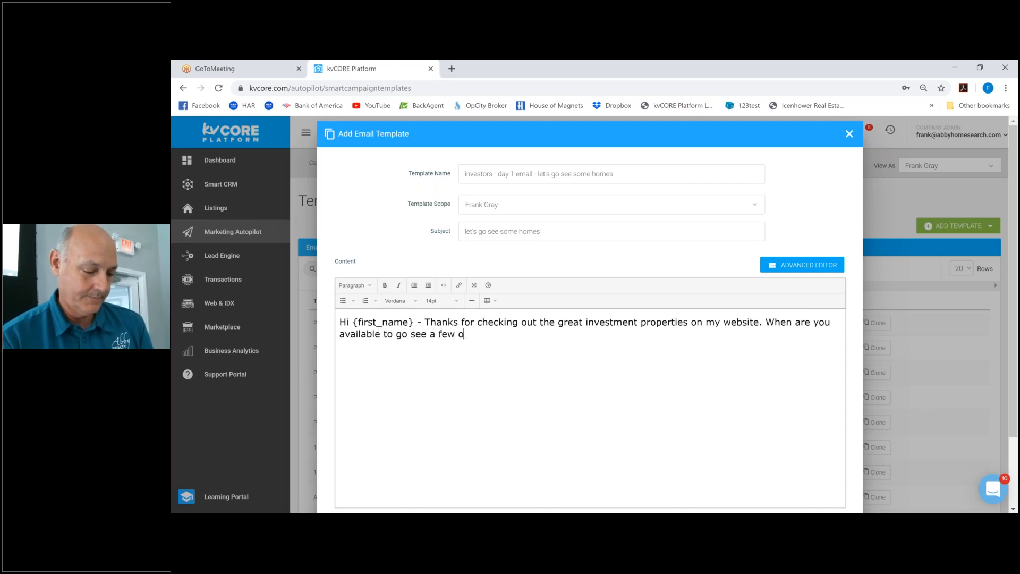
{"action": "type", "text": "f them?"}
Close the email body with a "Thanks." line followed by the Agent First Name merge tag on its own line.
{"action": "key", "text": "Return"}
{"action": "type", "text": "T"}
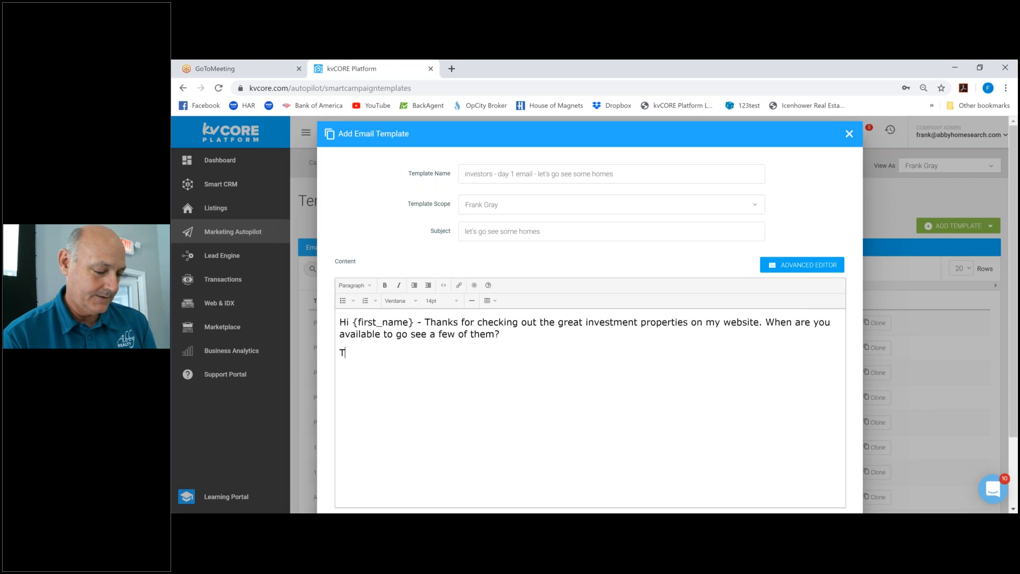
{"action": "type", "text": "hanks."}
{"action": "key", "text": "Return"}
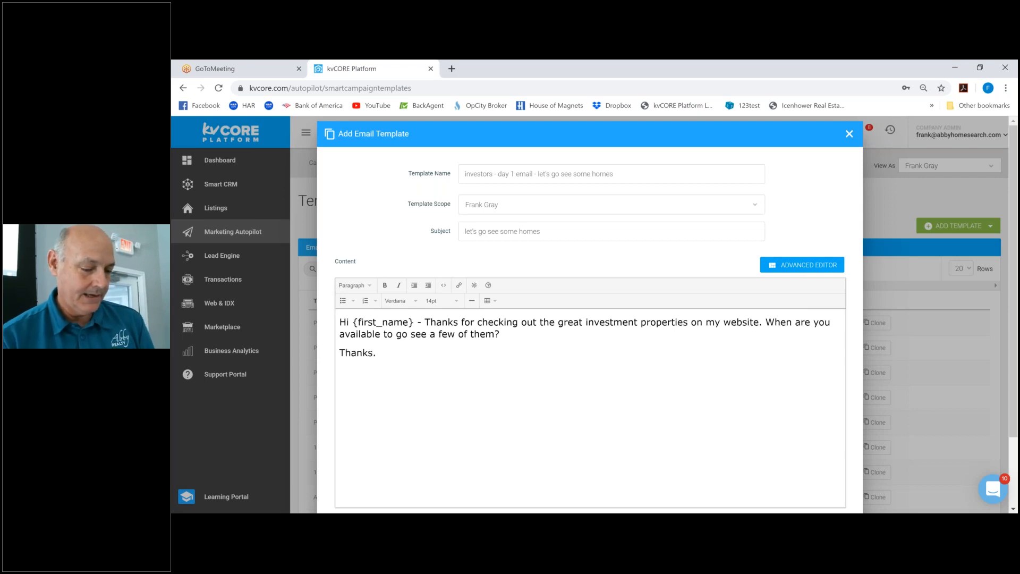
{"action": "mouse_move", "coordinate": [484, 287]}
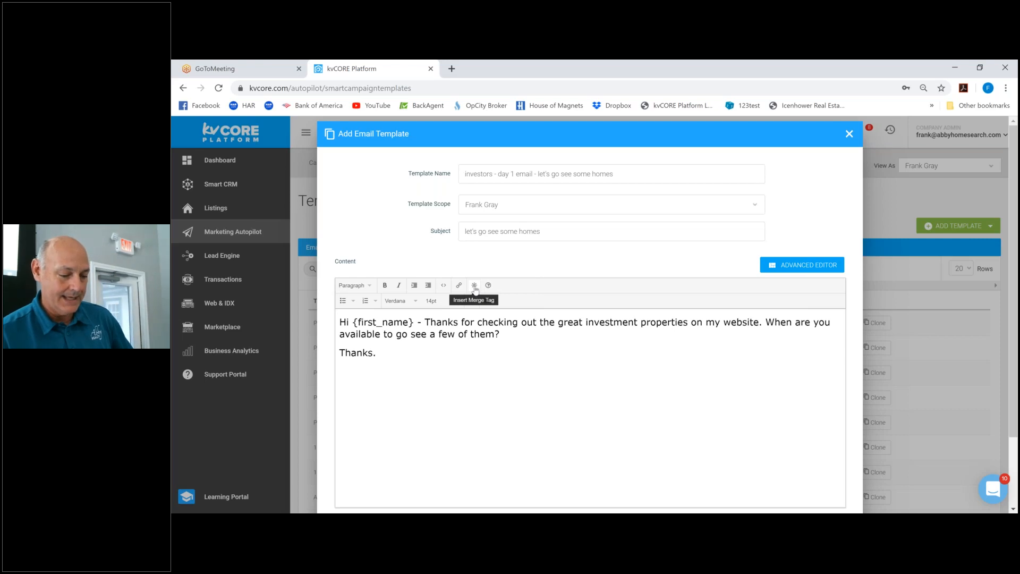
{"action": "left_click", "coordinate": [475, 286]}
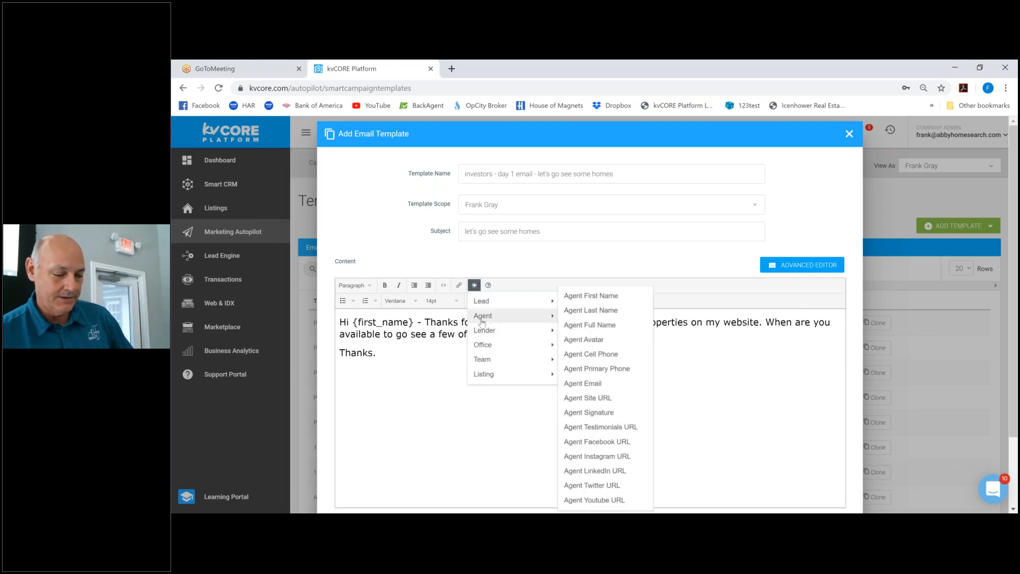
{"action": "mouse_move", "coordinate": [547, 302]}
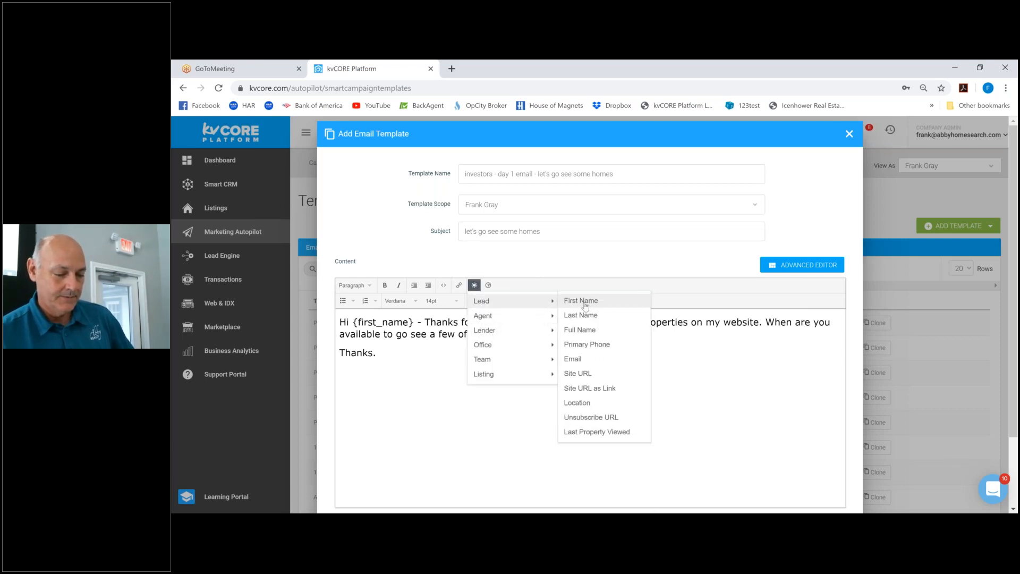
{"action": "mouse_move", "coordinate": [539, 318]}
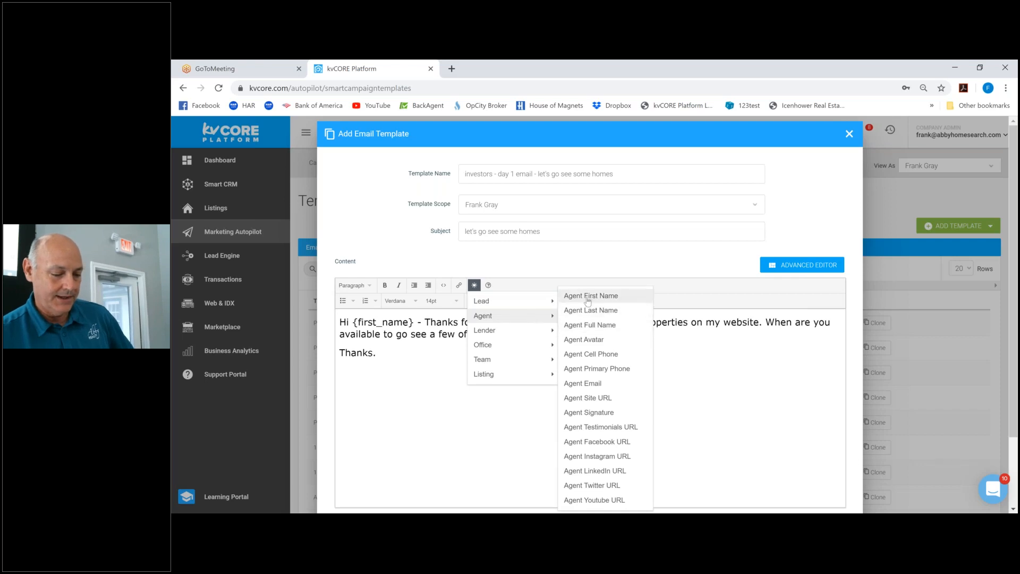
{"action": "left_click", "coordinate": [588, 297]}
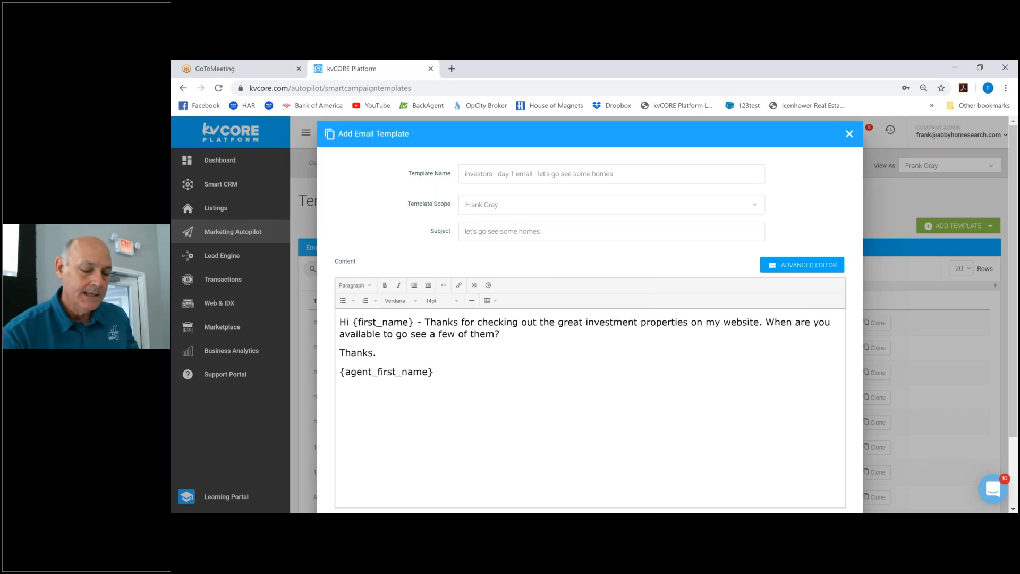
{"action": "scroll", "coordinate": [396, 431], "scroll_direction": "down", "scroll_amount": 2}
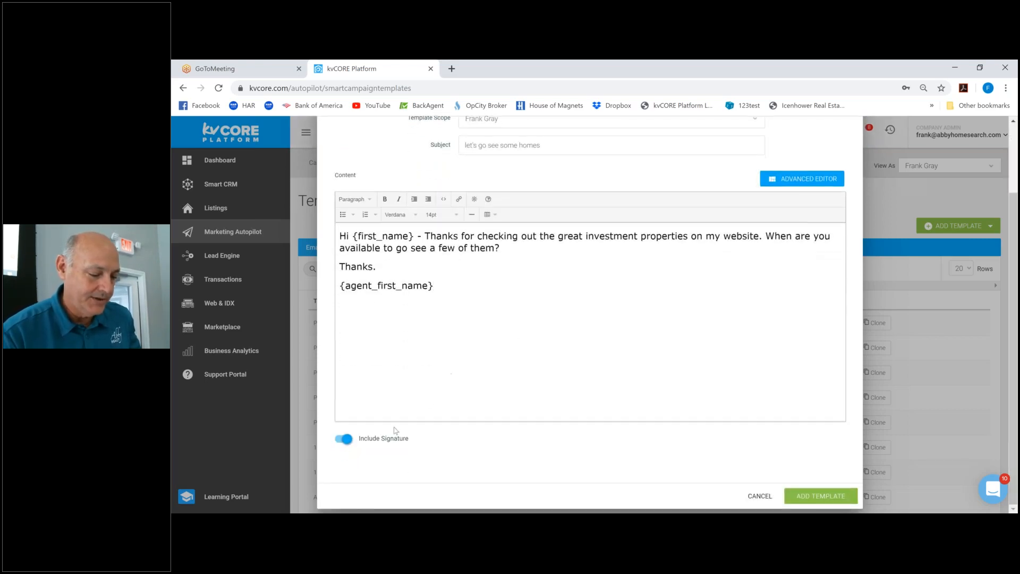
{"action": "left_click", "coordinate": [347, 441]}
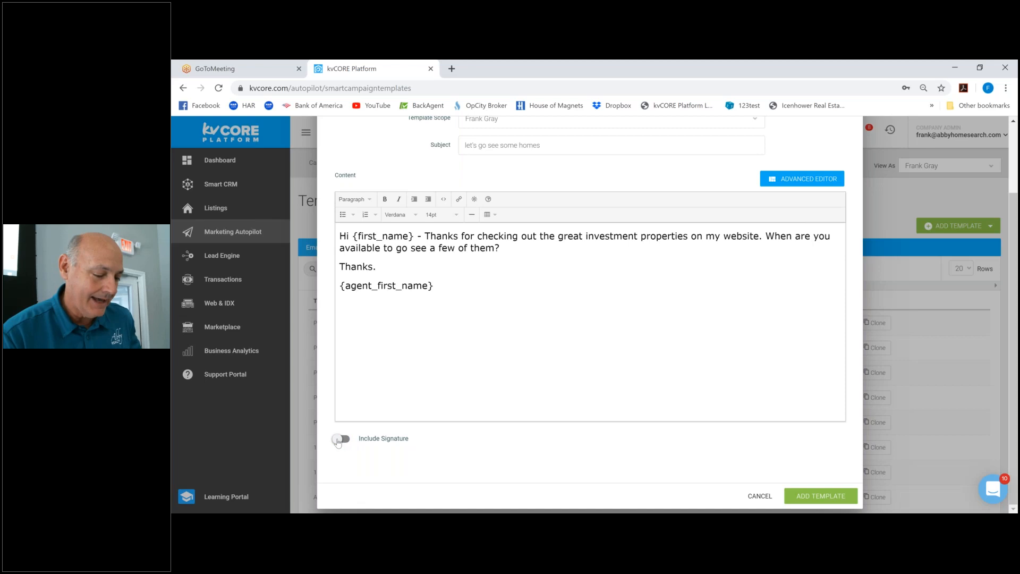
{"action": "left_click", "coordinate": [339, 441]}
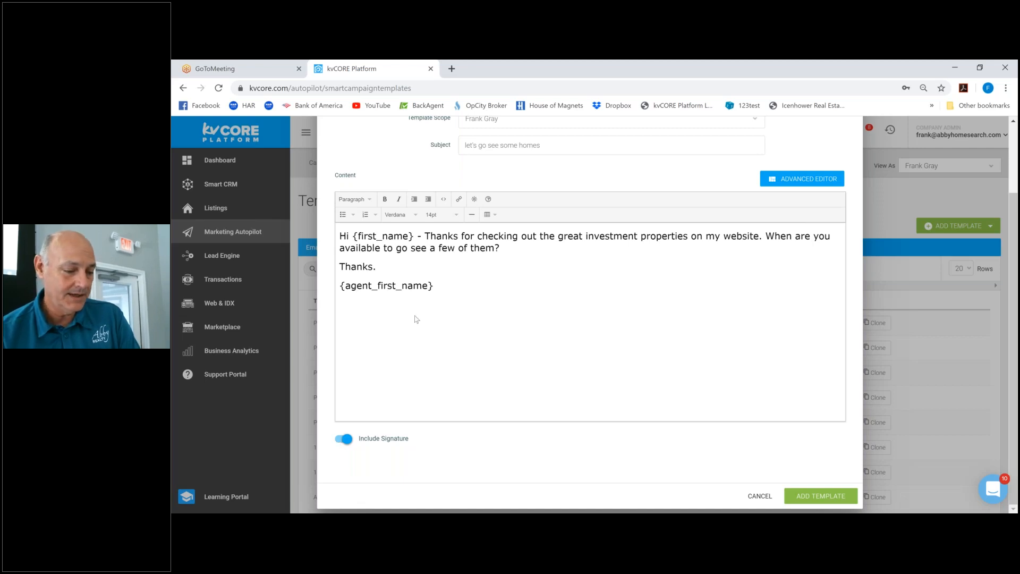
{"action": "left_click", "coordinate": [476, 200]}
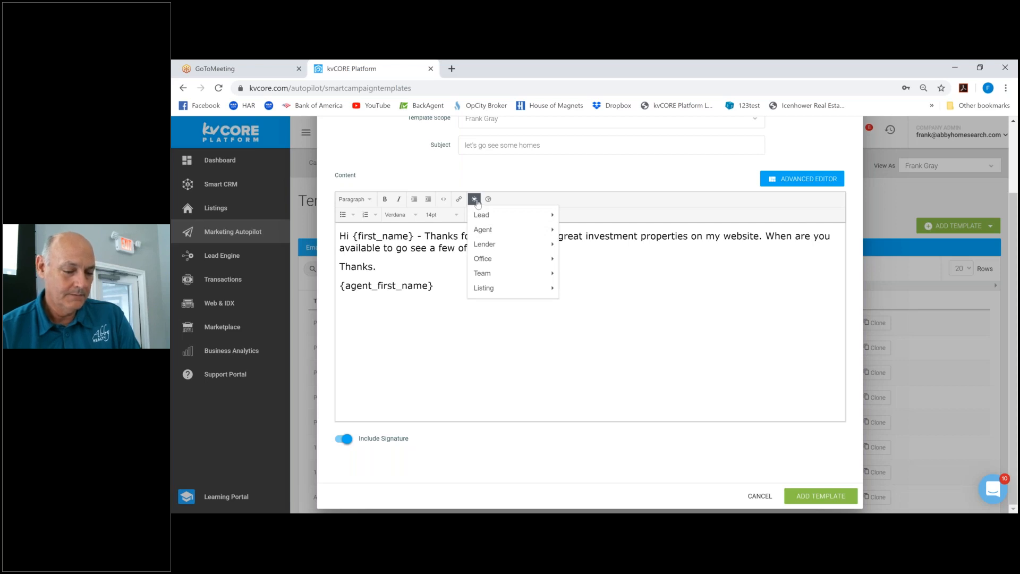
{"action": "left_click", "coordinate": [476, 201]}
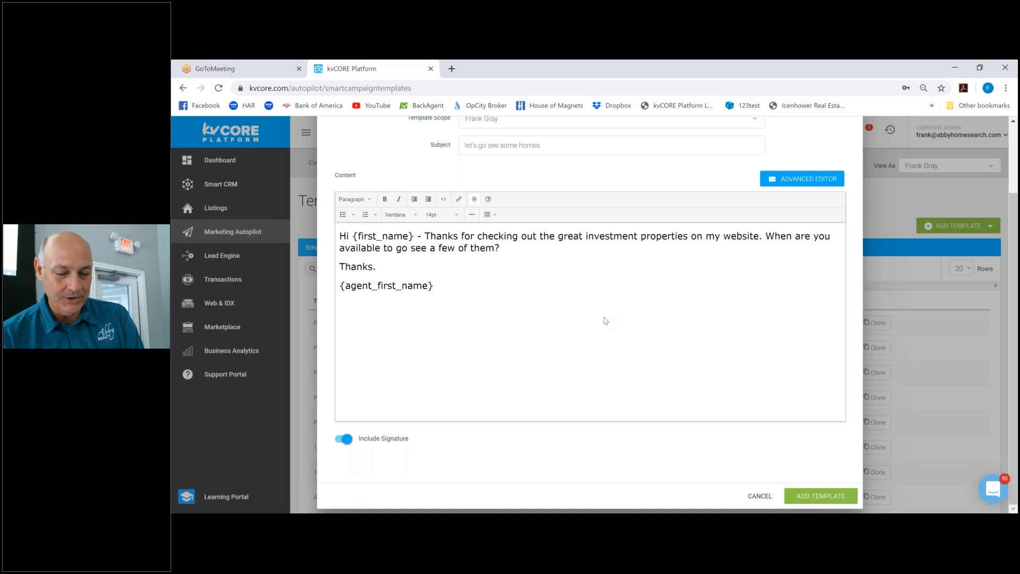
Save the finished email template and search the email template list for "investors".
{"action": "left_click", "coordinate": [819, 497]}
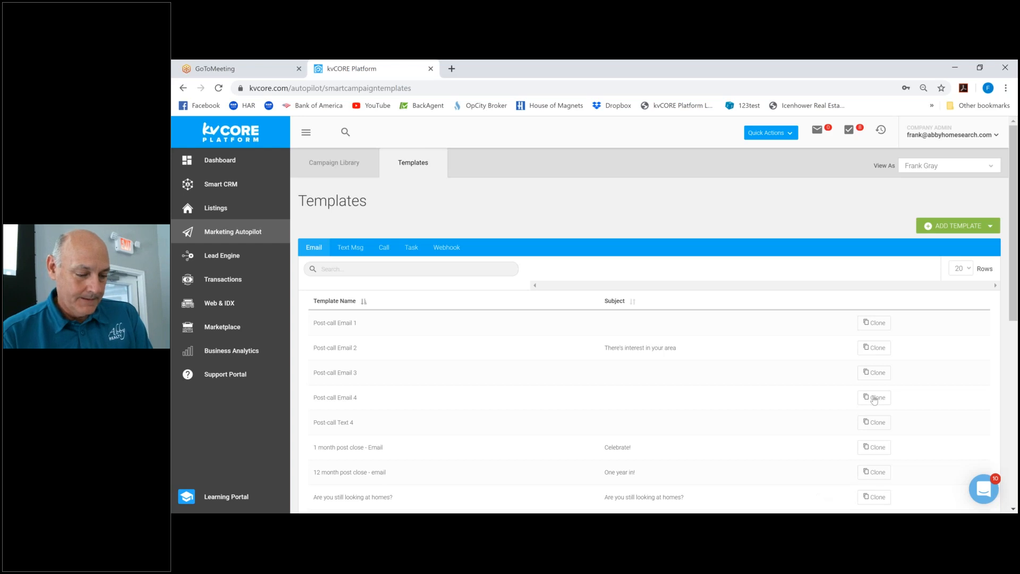
{"action": "left_click", "coordinate": [377, 270]}
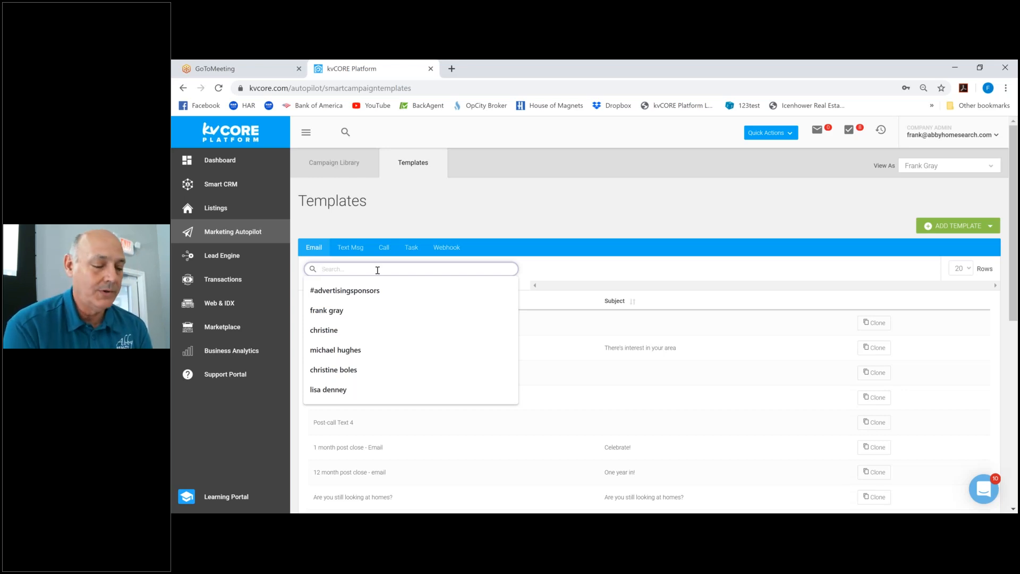
{"action": "type", "text": "inves"}
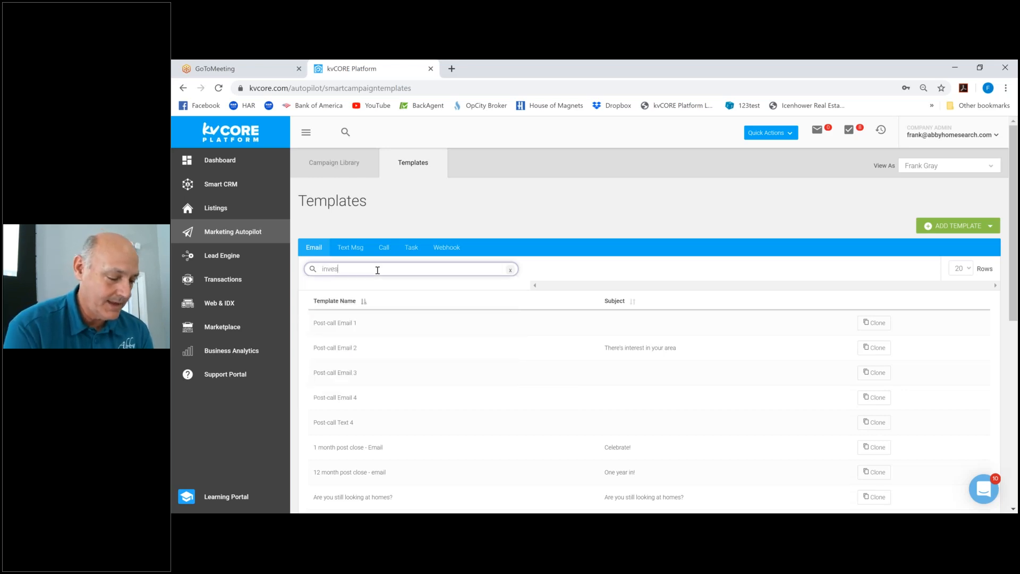
{"action": "type", "text": "tors"}
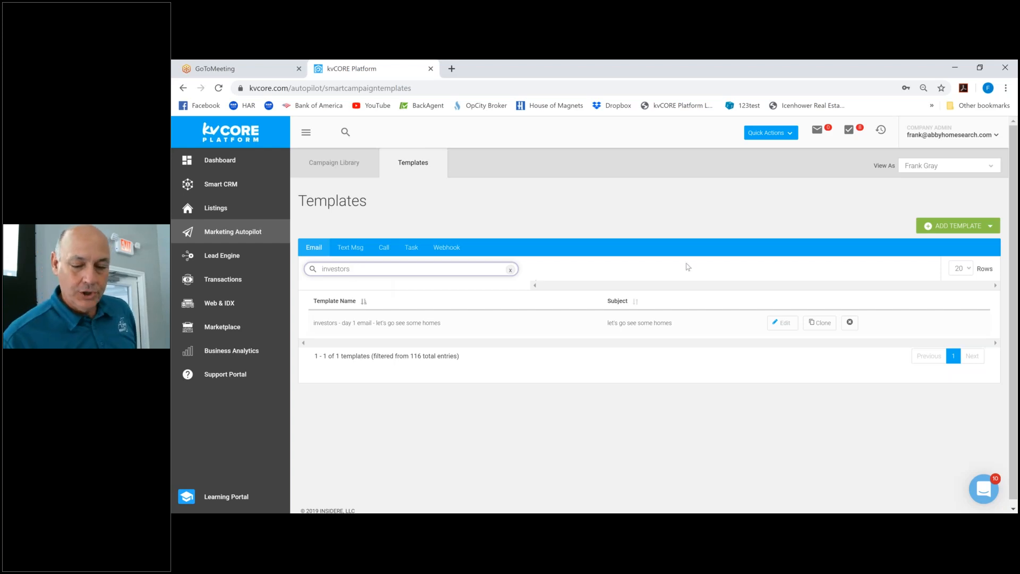
Start a new SMS template named "investors - day 1 text - let's go see some homes".
{"action": "left_click", "coordinate": [957, 229]}
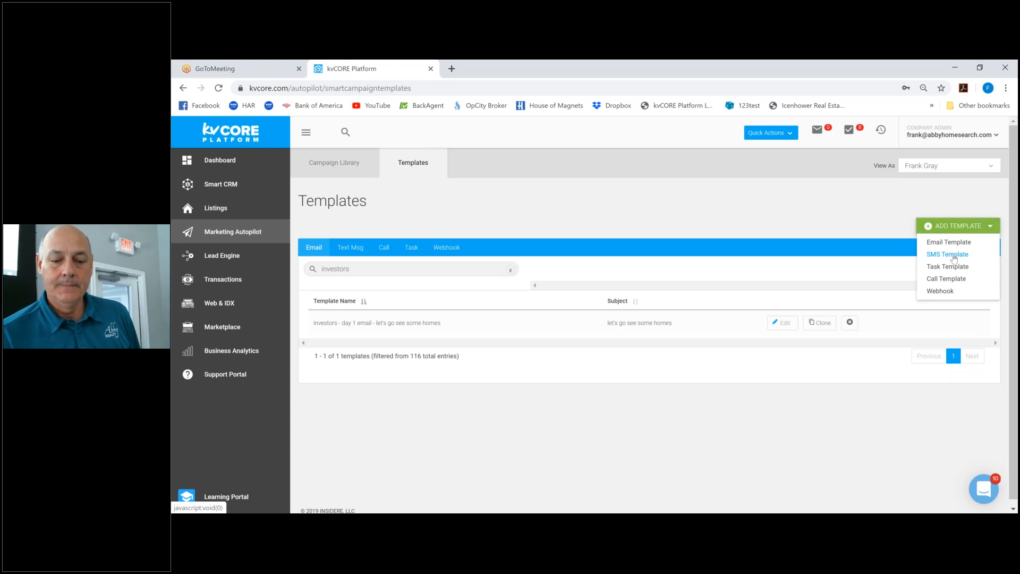
{"action": "left_click", "coordinate": [954, 258]}
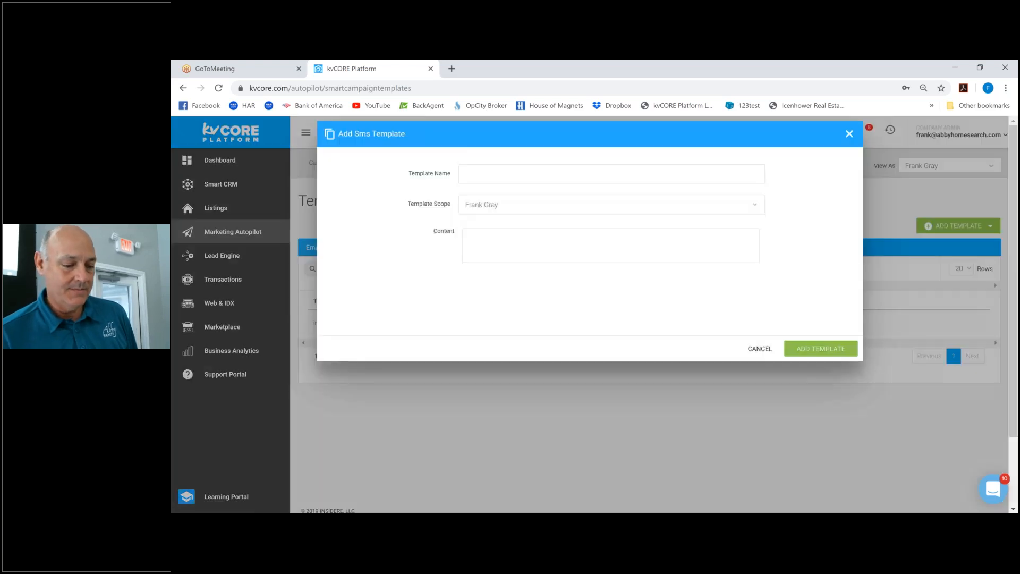
{"action": "left_click", "coordinate": [499, 174]}
{"action": "type", "text": "invest"}
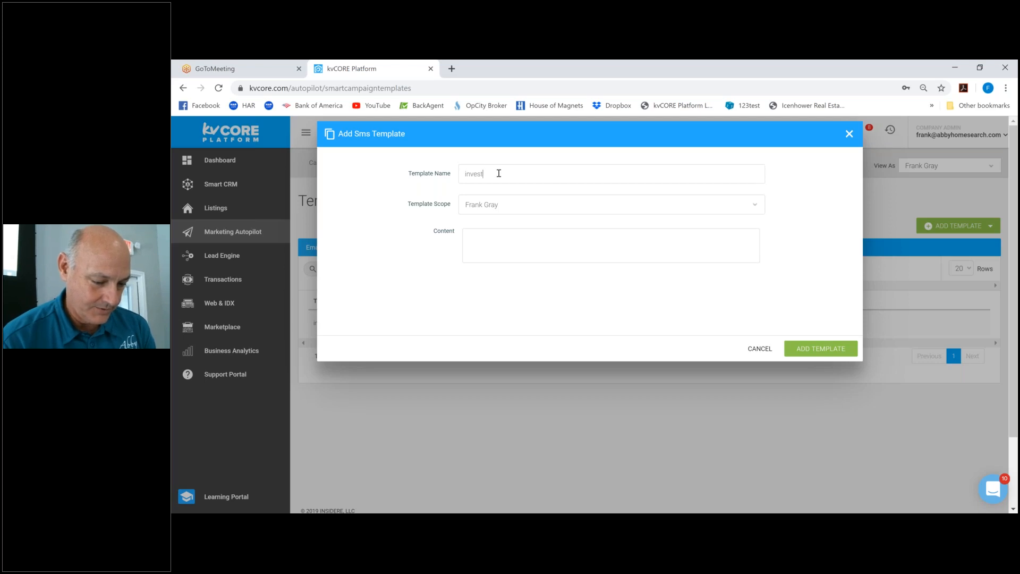
{"action": "type", "text": "ors - day"}
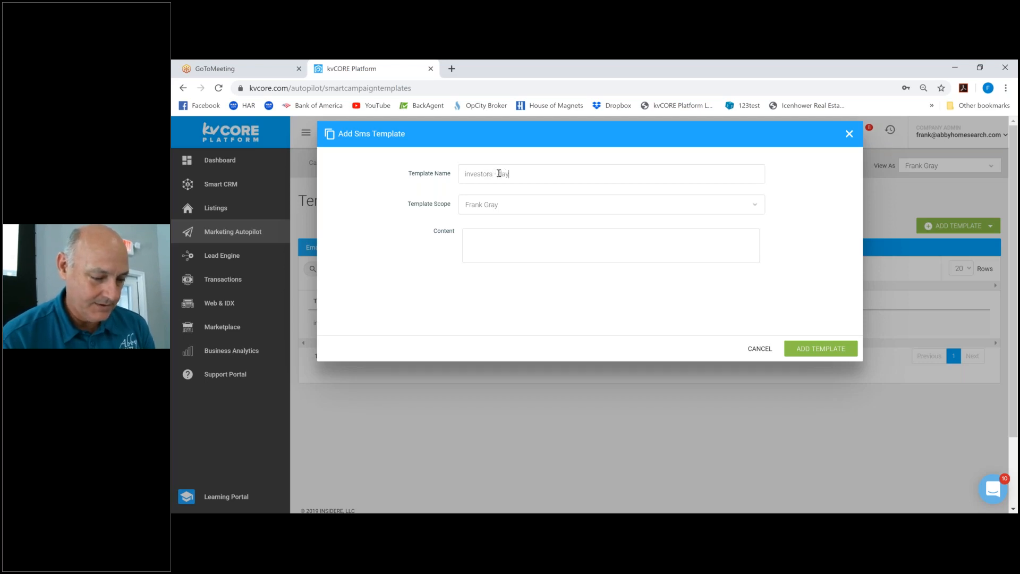
{"action": "type", "text": " 1 tex"}
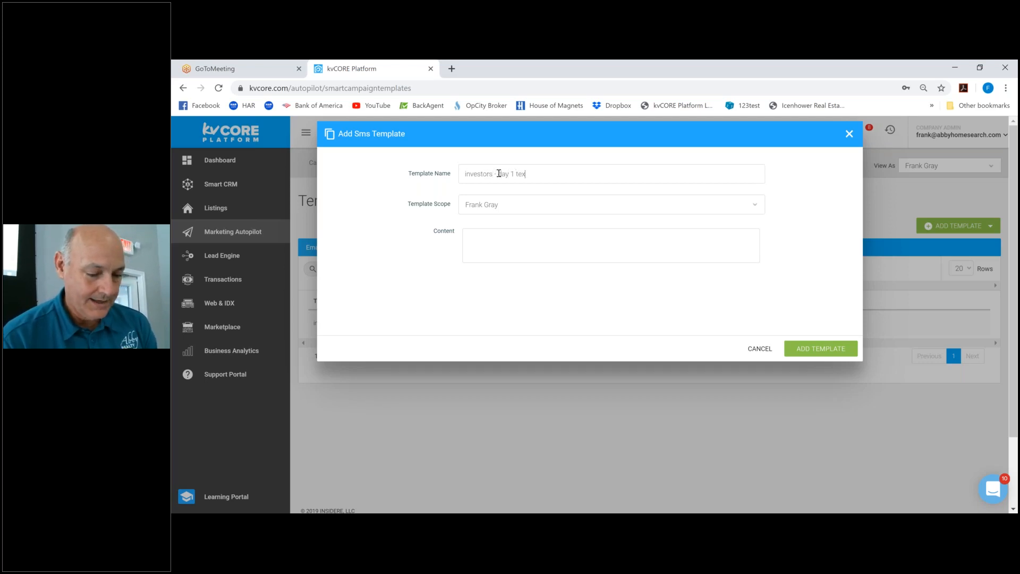
{"action": "type", "text": "t -"}
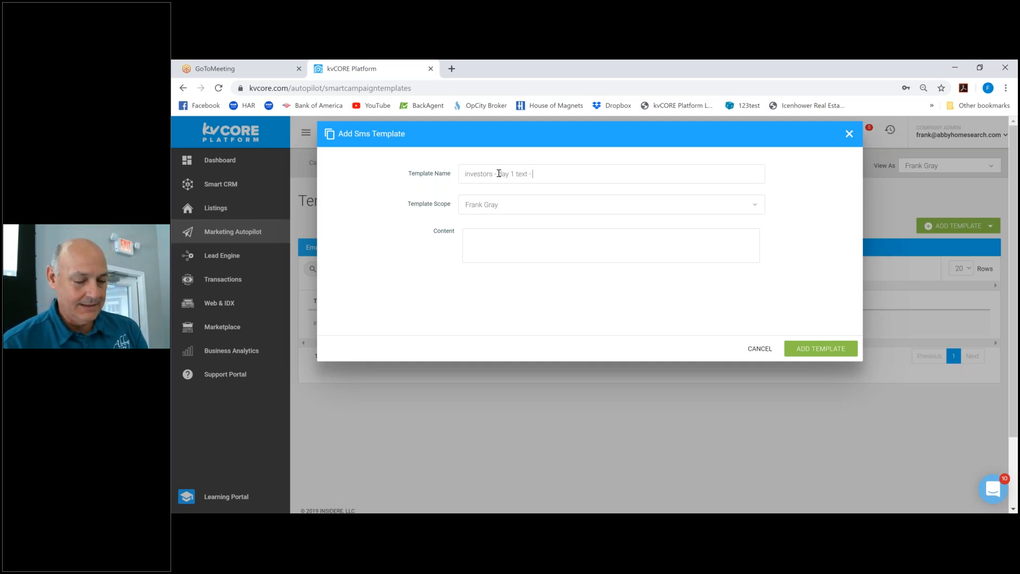
{"action": "type", "text": " let's g"}
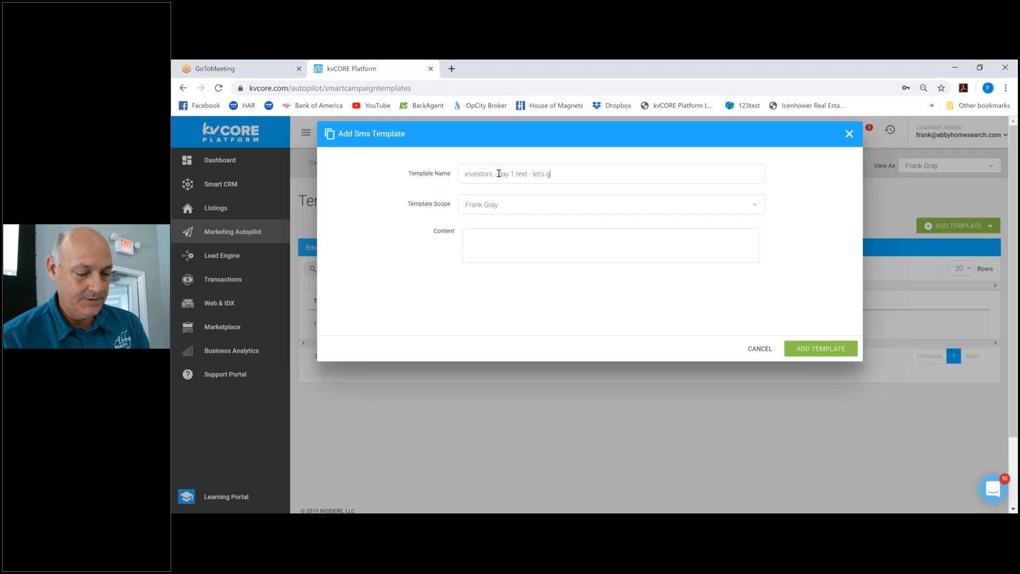
{"action": "type", "text": "o see some homes"}
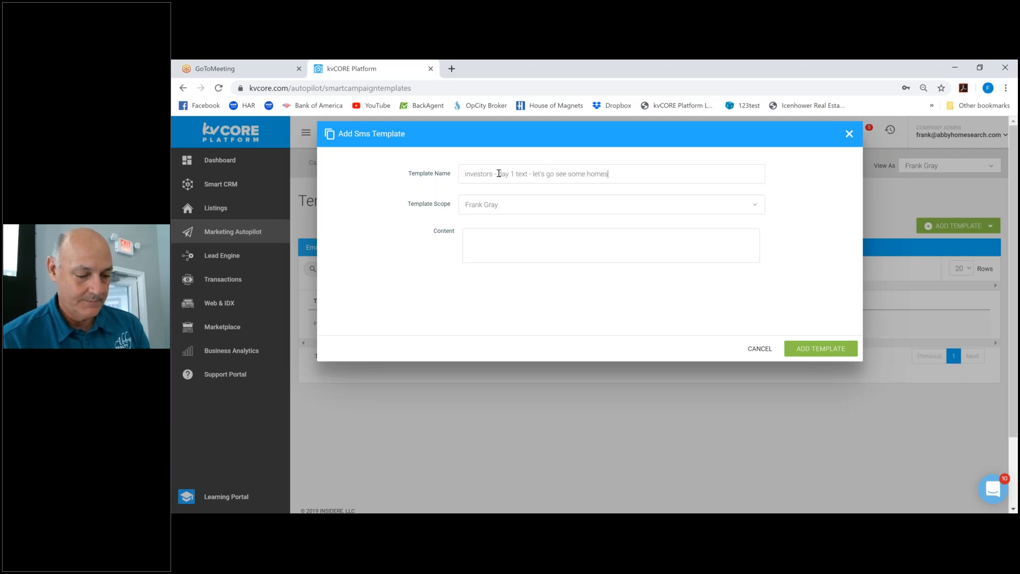
Begin the SMS template's content with the sentence "Just sent you an email.".
{"action": "left_click", "coordinate": [475, 236]}
{"action": "type", "text": "Just sen"}
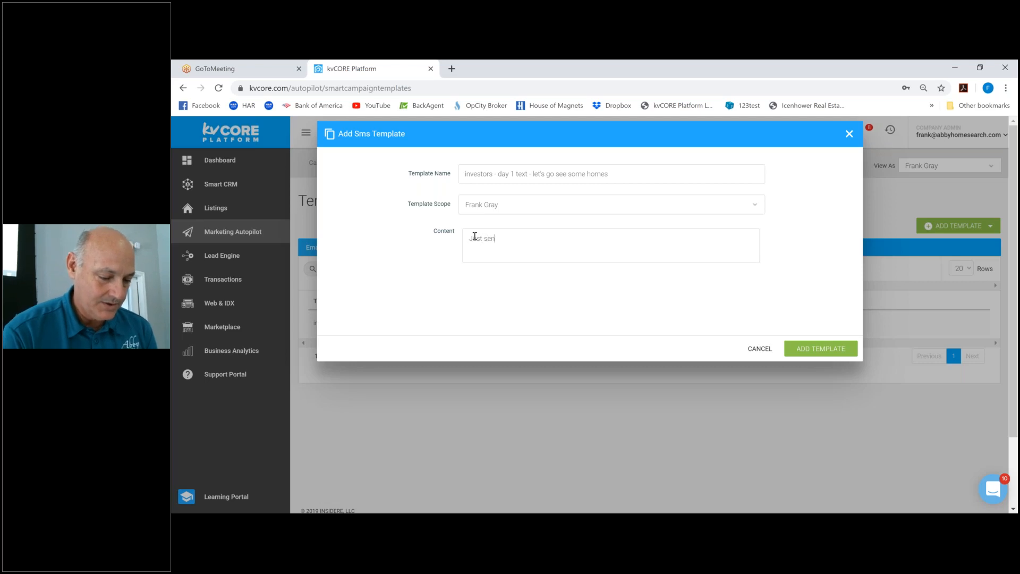
{"action": "type", "text": "t you an email. "}
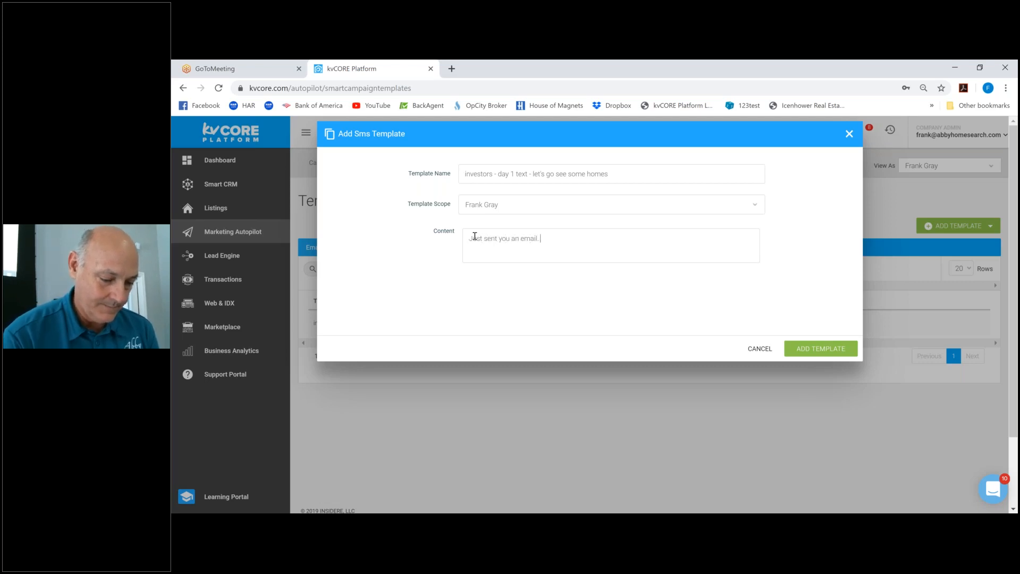
Continue with "Would love to schedule some time to show you a few great investment properties." and sign with the agent's full name.
{"action": "type", "text": "Would "}
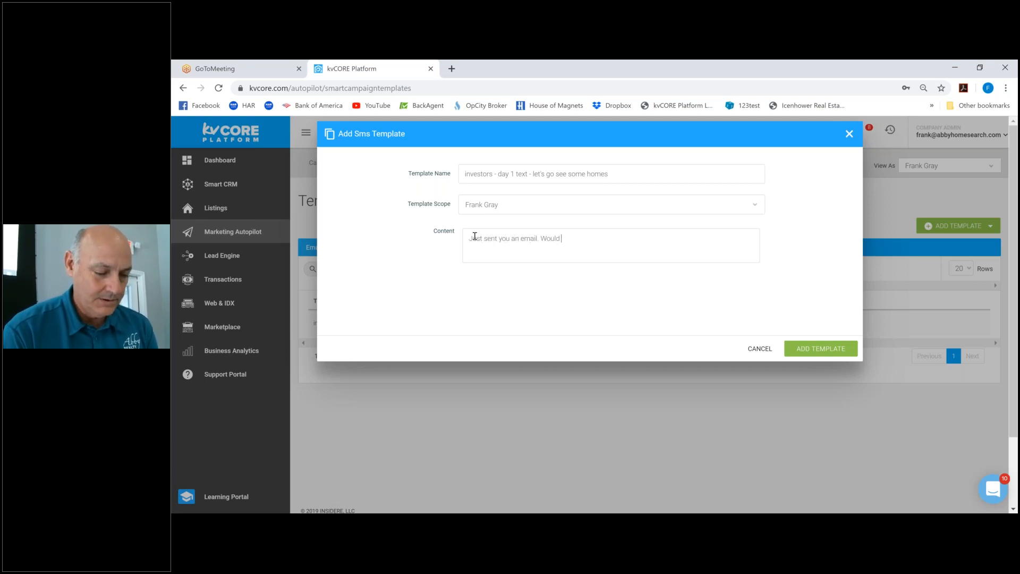
{"action": "type", "text": "love to schedule som"}
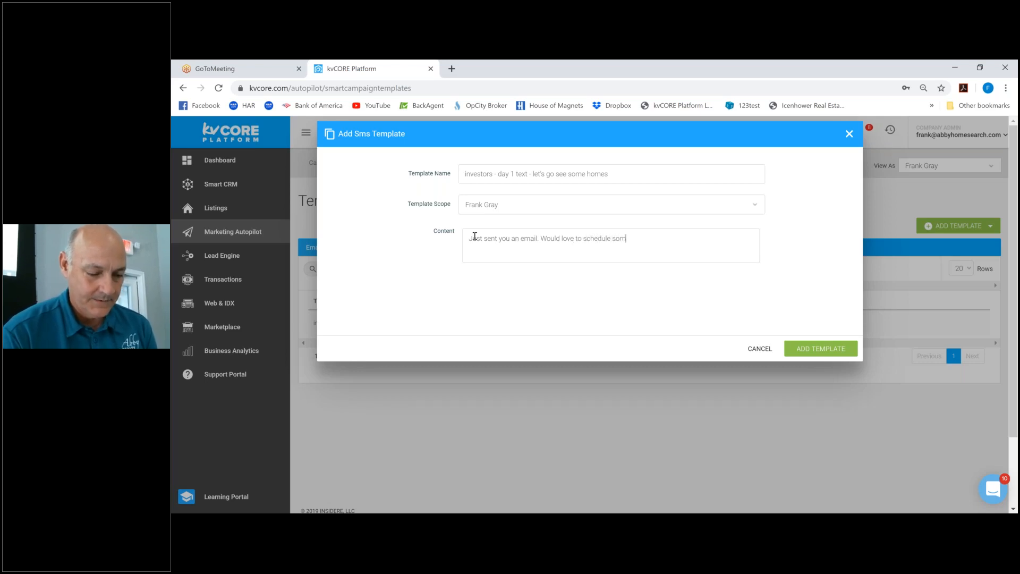
{"action": "type", "text": "e time to show"}
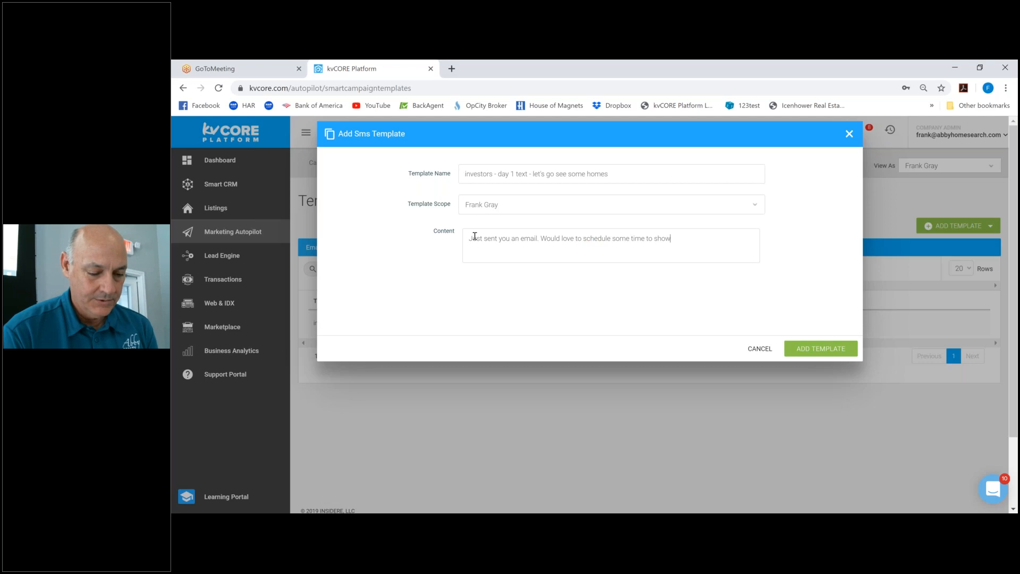
{"action": "type", "text": " you a few g"}
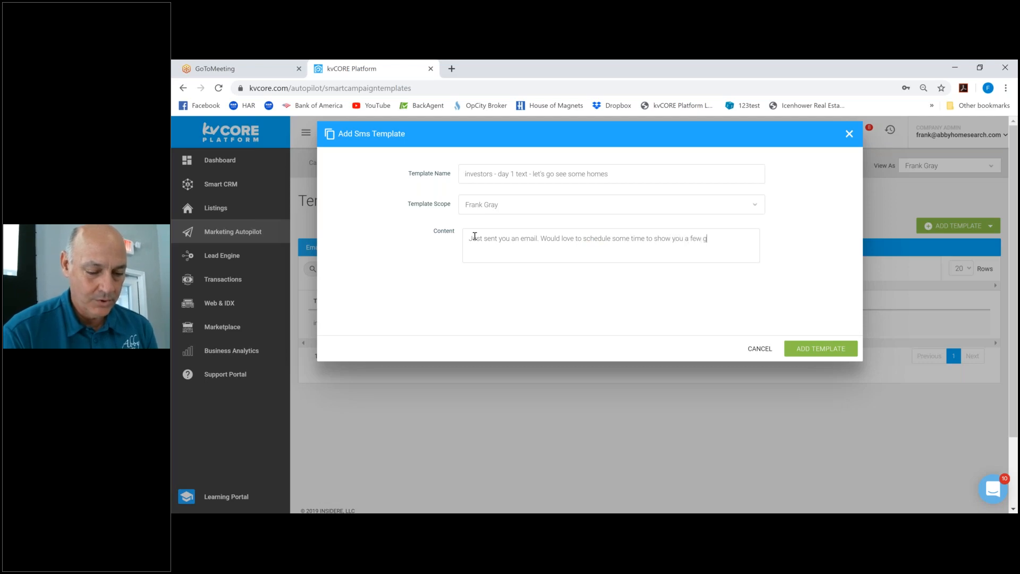
{"action": "type", "text": "reat ive"}
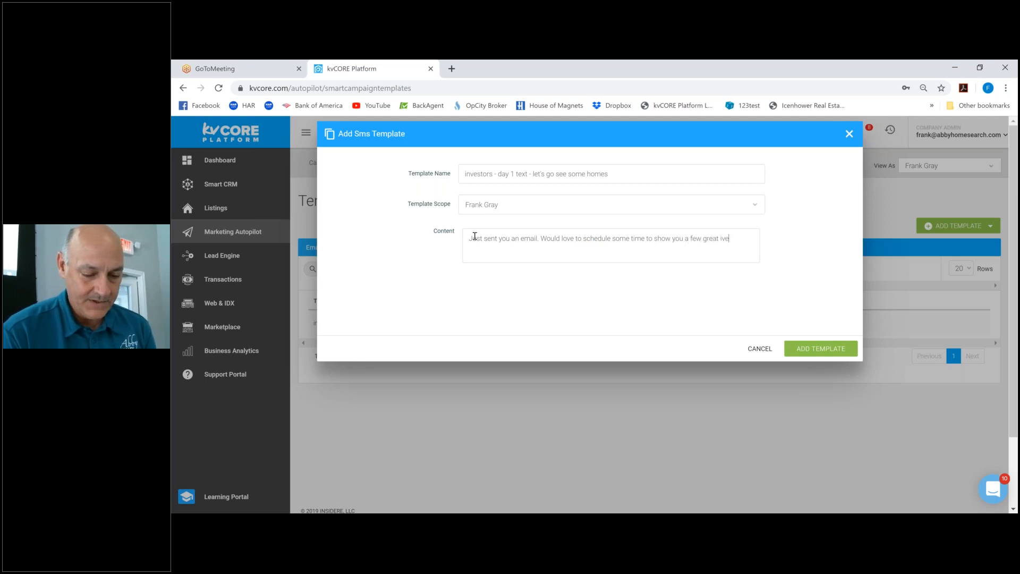
{"action": "key", "text": "BackSpace"}
{"action": "key", "text": "BackSpace"}
{"action": "type", "text": "nvestm"}
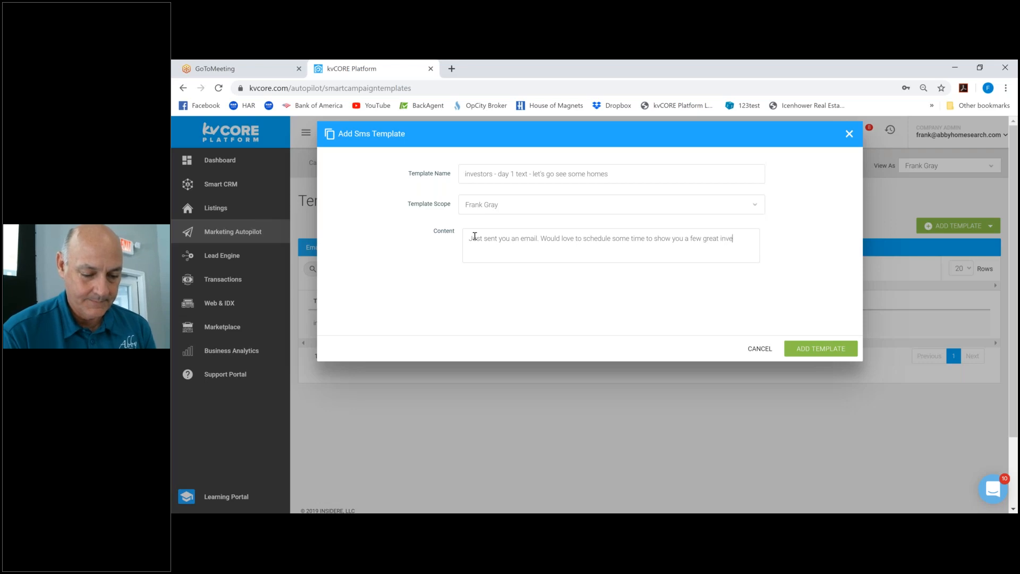
{"action": "type", "text": "ent properties"}
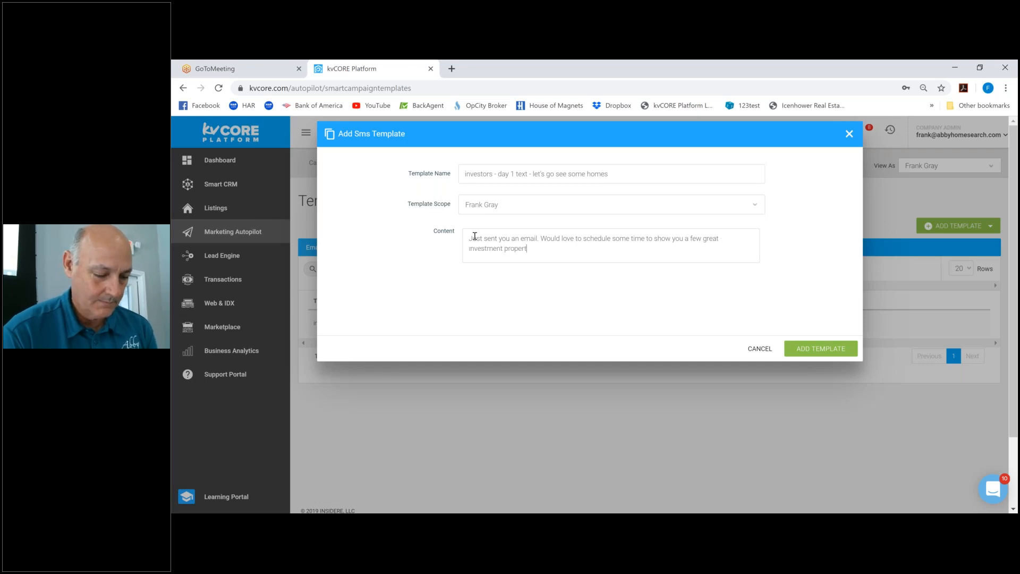
{"action": "type", "text": "Frank"}
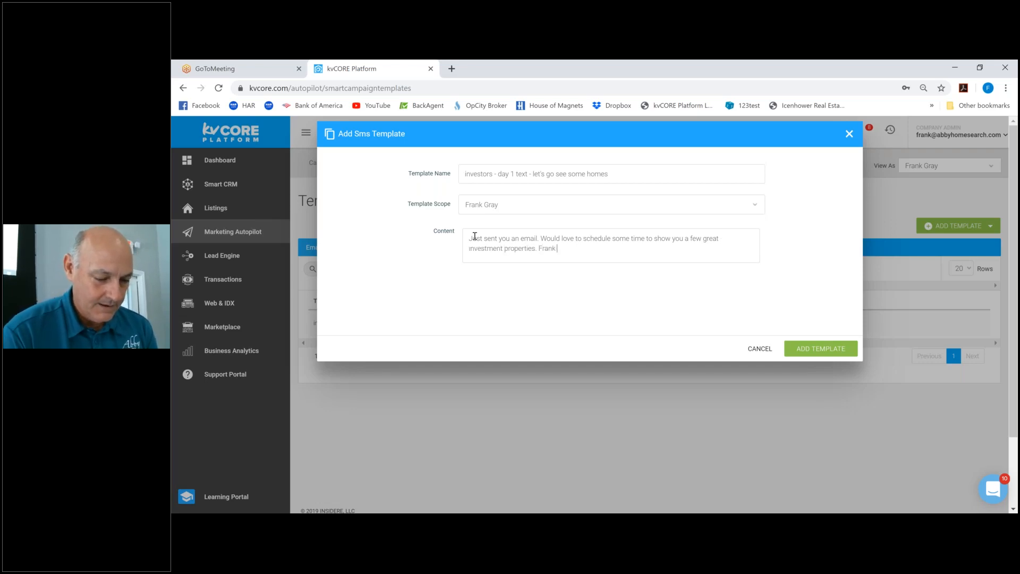
{"action": "type", "text": " Gray"}
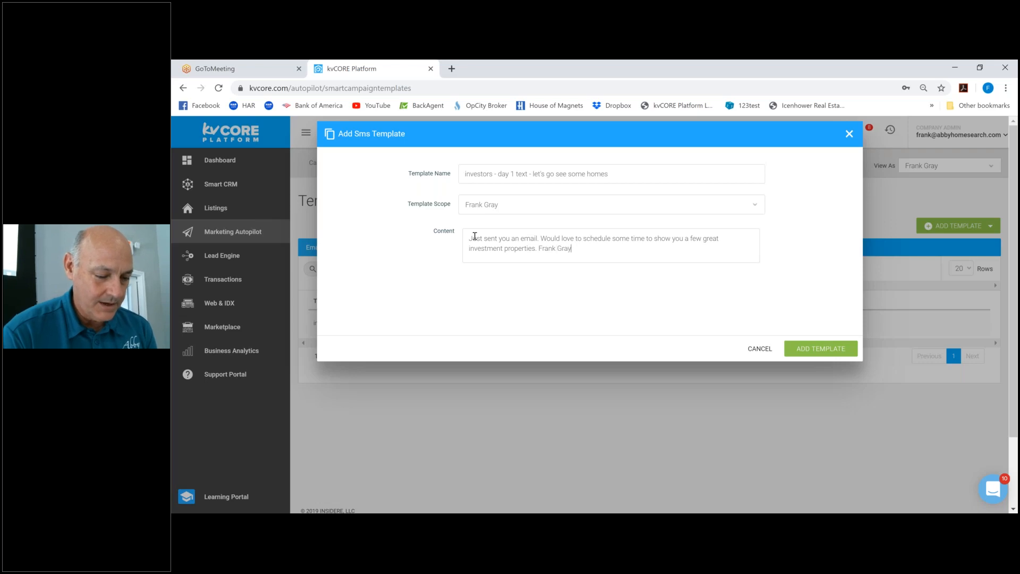
Finish the SMS template's signature with ", Abby Realty" and save the template.
{"action": "type", "text": ", Abby Realty"}
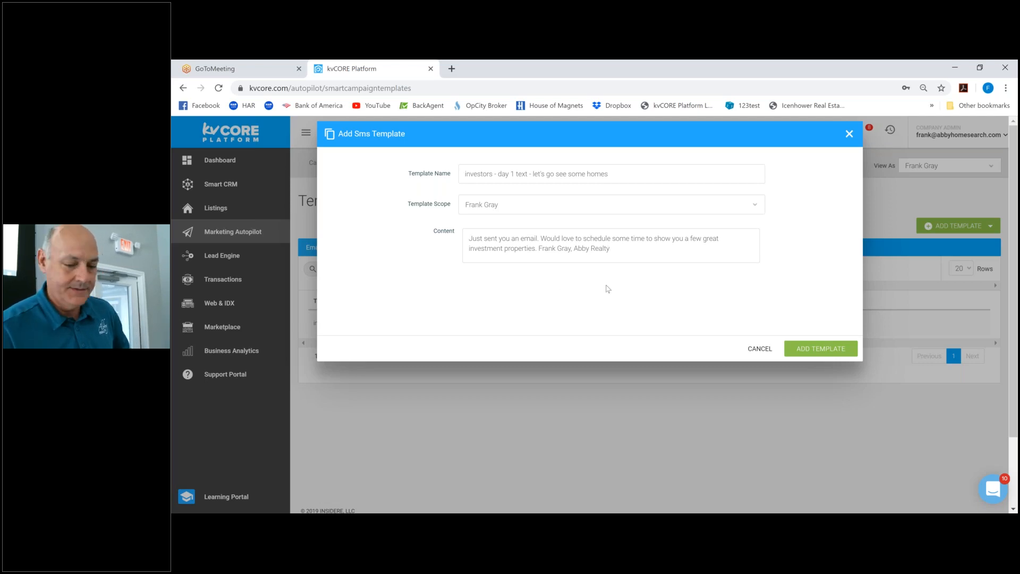
{"action": "left_click", "coordinate": [811, 351]}
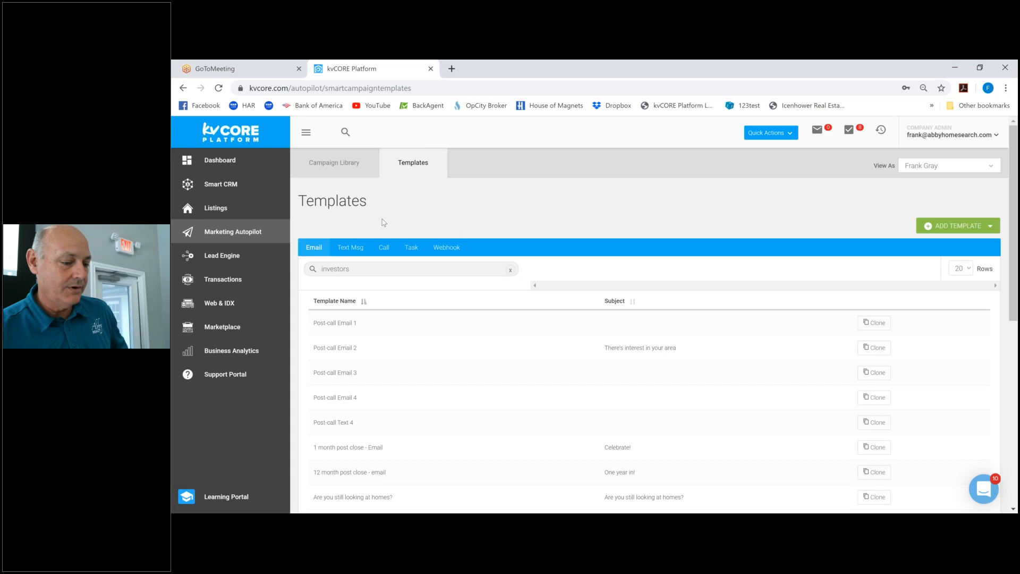
Search the text message templates for "investors" and open the day 1 text template to review its content.
{"action": "left_click", "coordinate": [347, 249]}
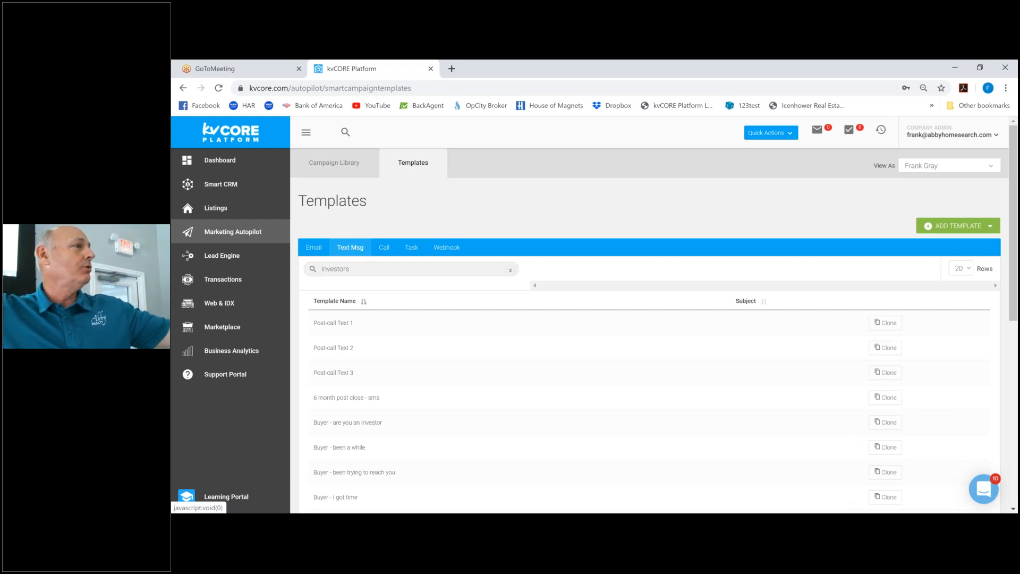
{"action": "left_click", "coordinate": [355, 269]}
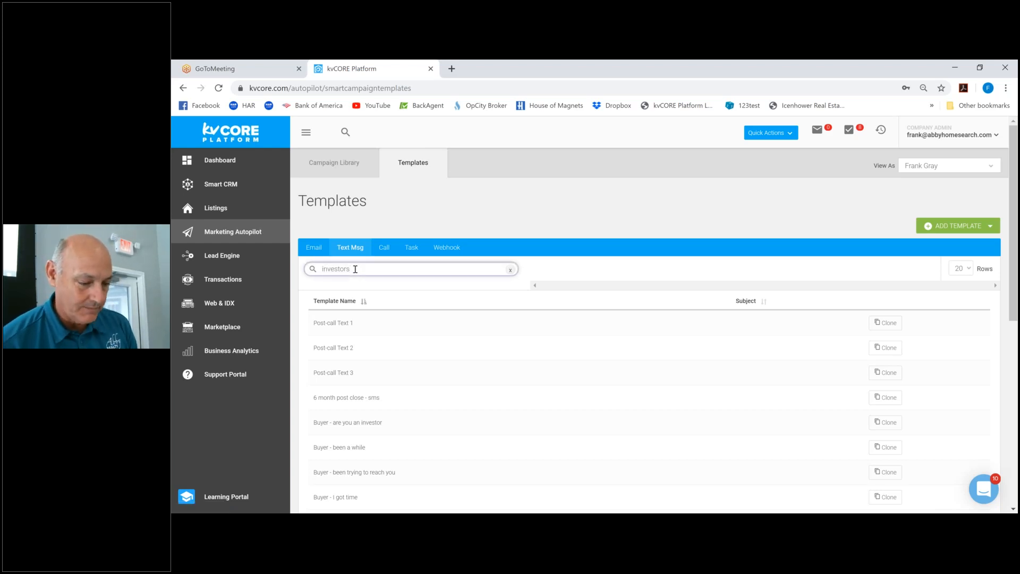
{"action": "key", "text": "Return"}
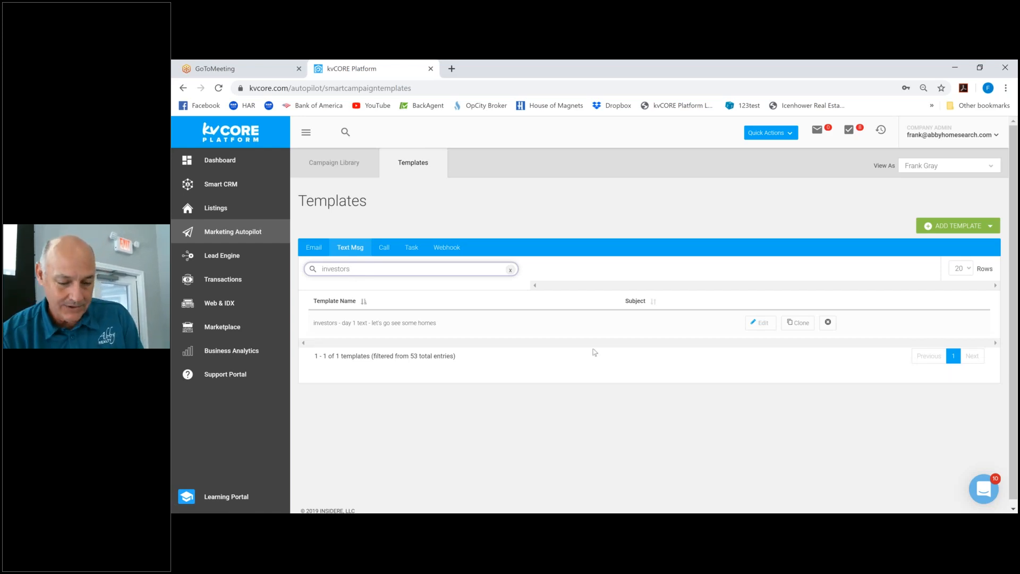
{"action": "left_click", "coordinate": [764, 323]}
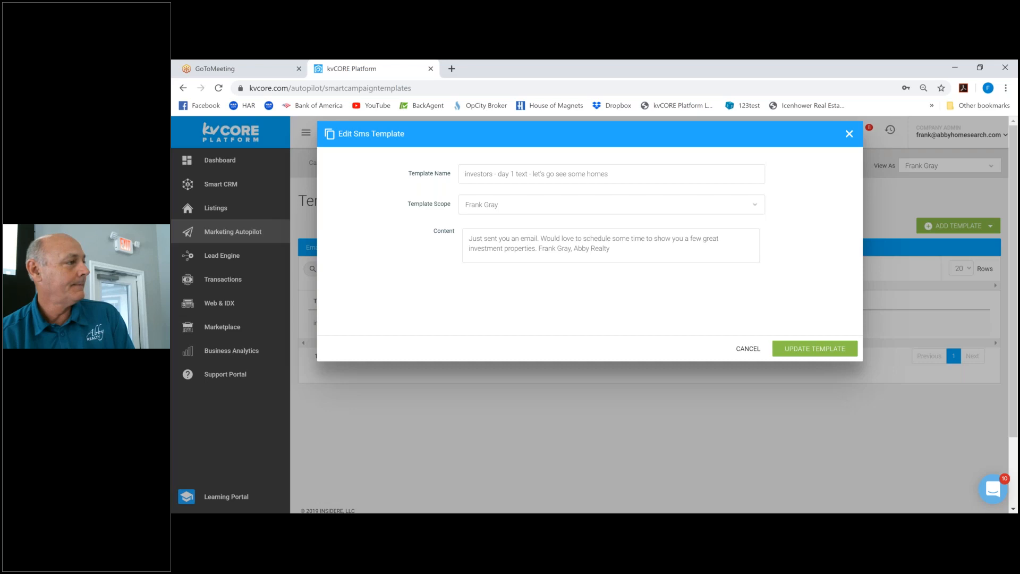
{"action": "left_click", "coordinate": [848, 134]}
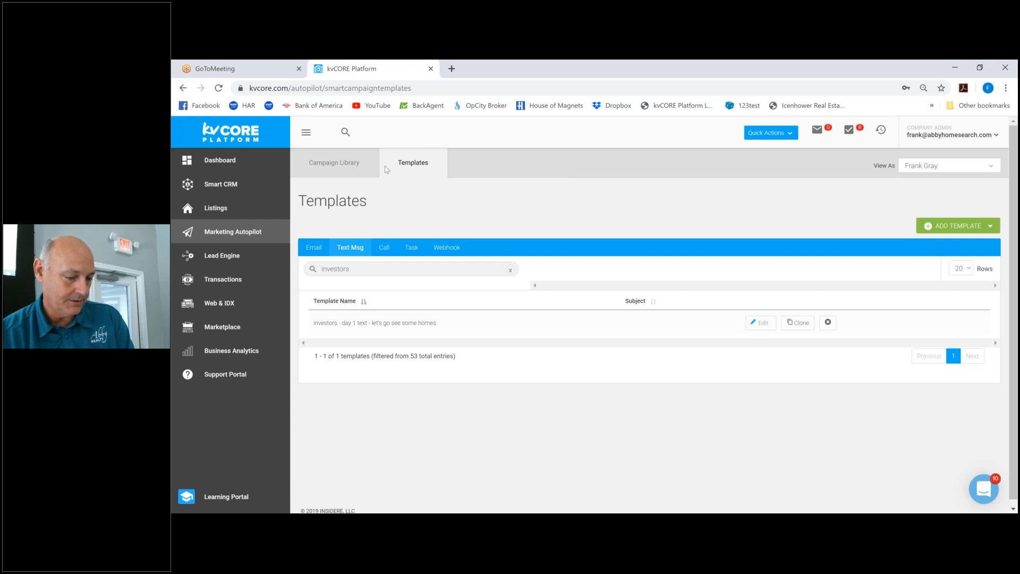
Search the email templates for "investors" and open the day 1 email template to review its subject and content.
{"action": "left_click", "coordinate": [313, 248]}
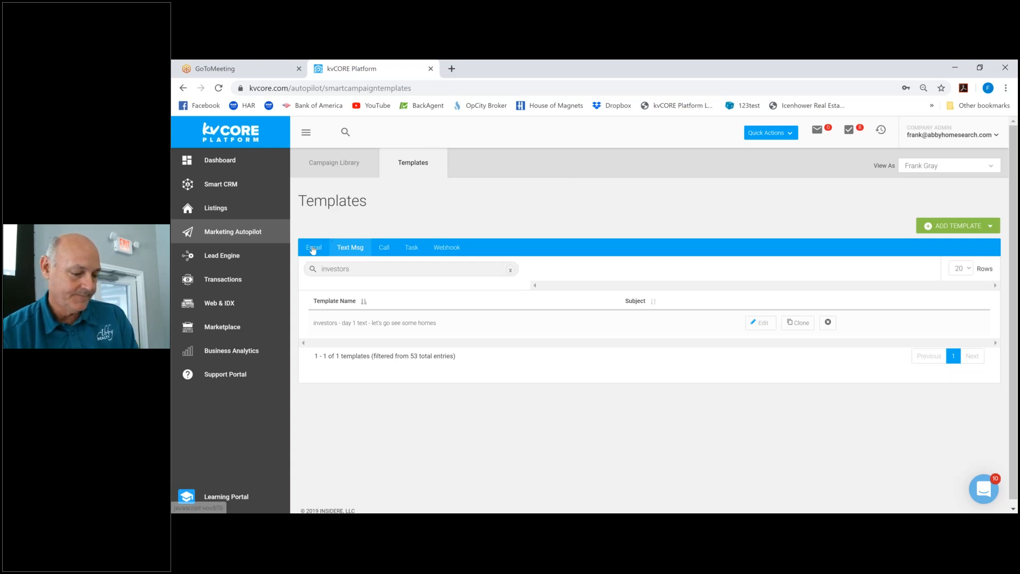
{"action": "left_click", "coordinate": [360, 271]}
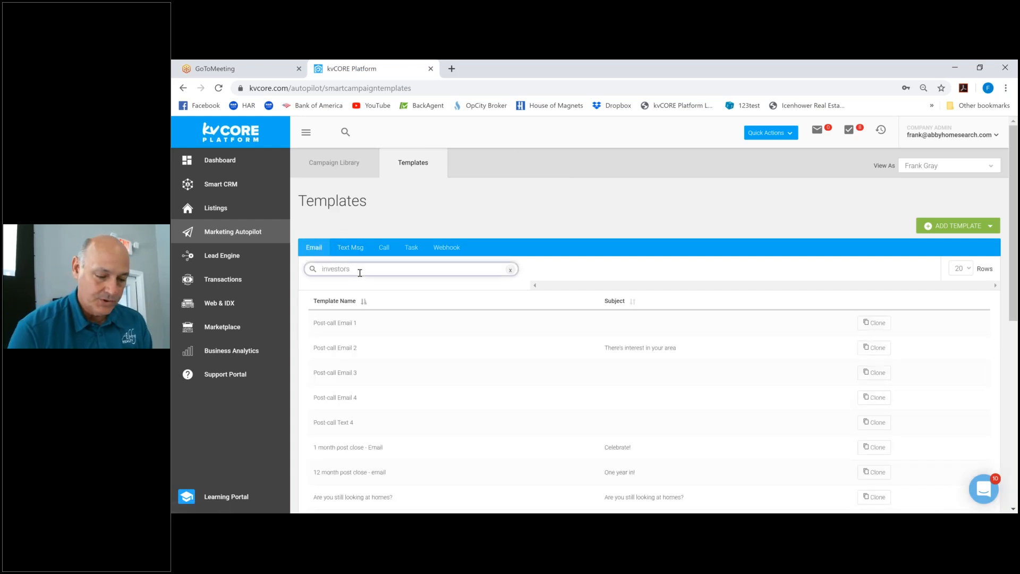
{"action": "key", "text": "Return"}
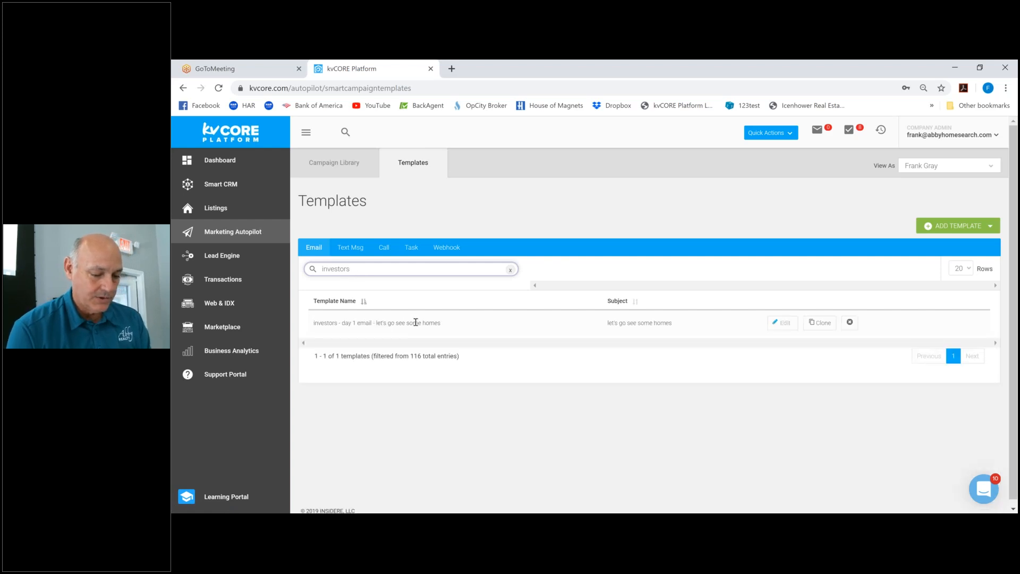
{"action": "left_click", "coordinate": [781, 326]}
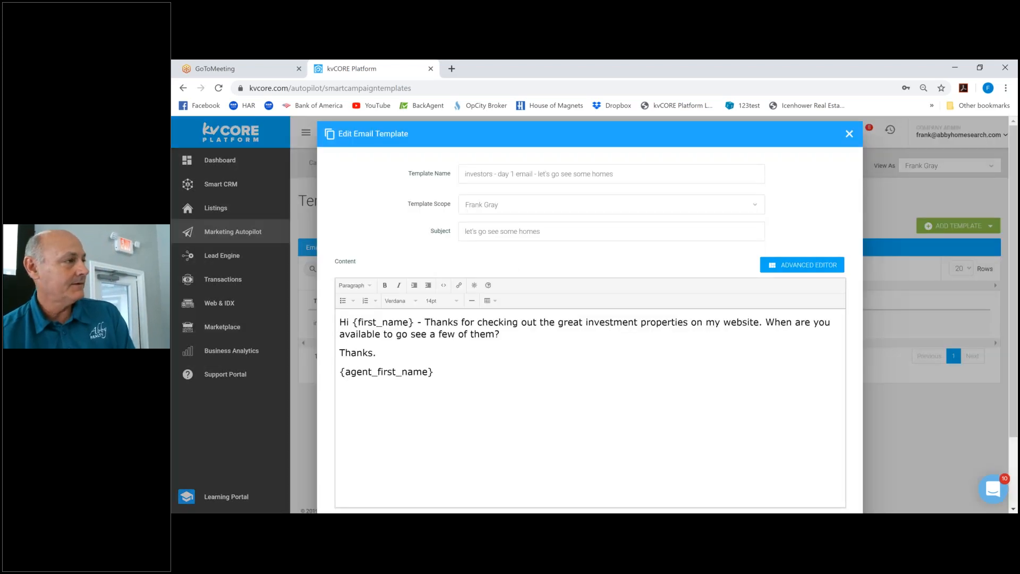
{"action": "left_click", "coordinate": [848, 134]}
{"action": "left_click", "coordinate": [563, 376]}
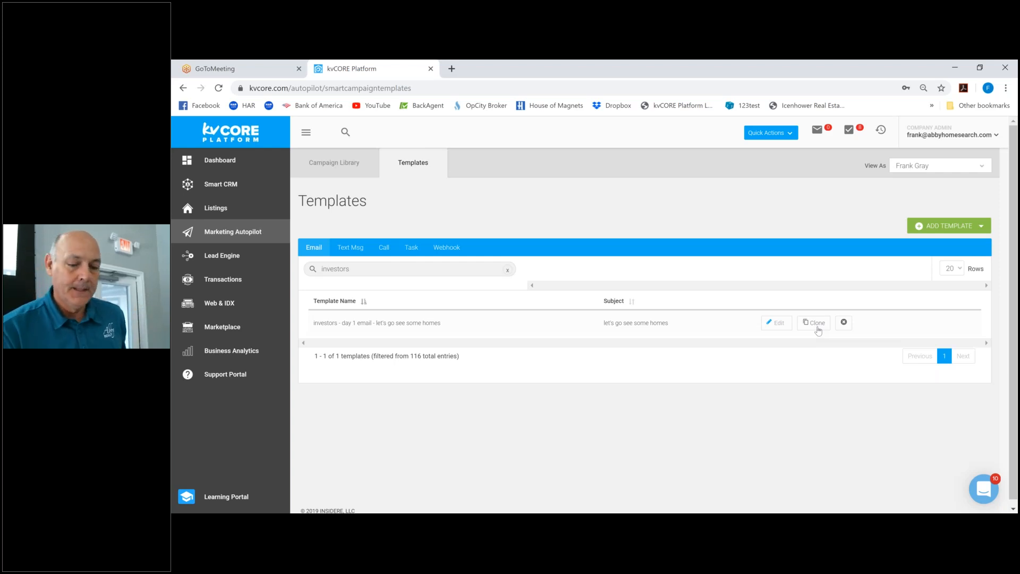
Start a new task template named "investors - day 1 - mail business card" with the agent as its scope.
{"action": "left_click", "coordinate": [943, 230]}
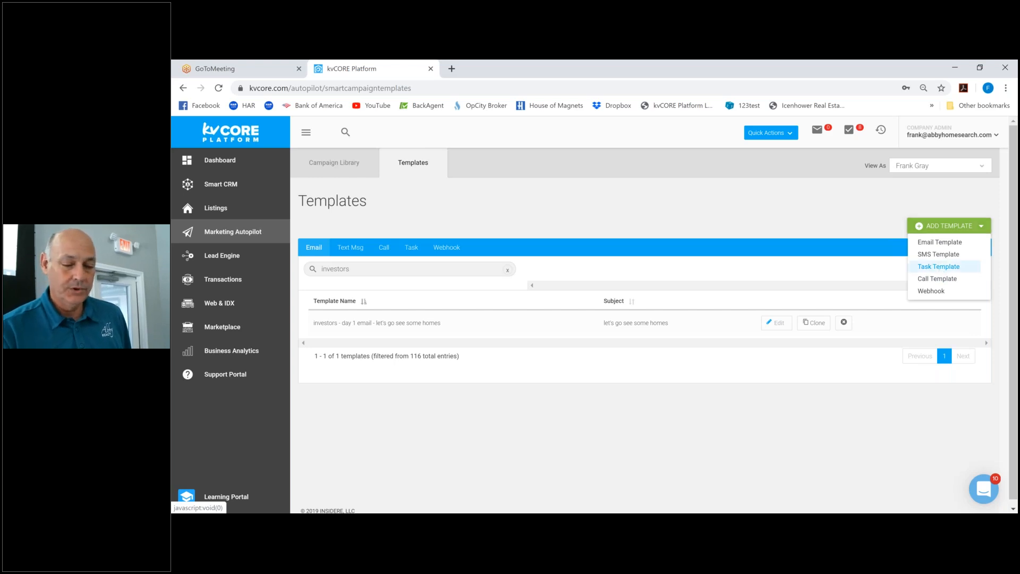
{"action": "left_click", "coordinate": [939, 268]}
{"action": "left_click", "coordinate": [470, 174]}
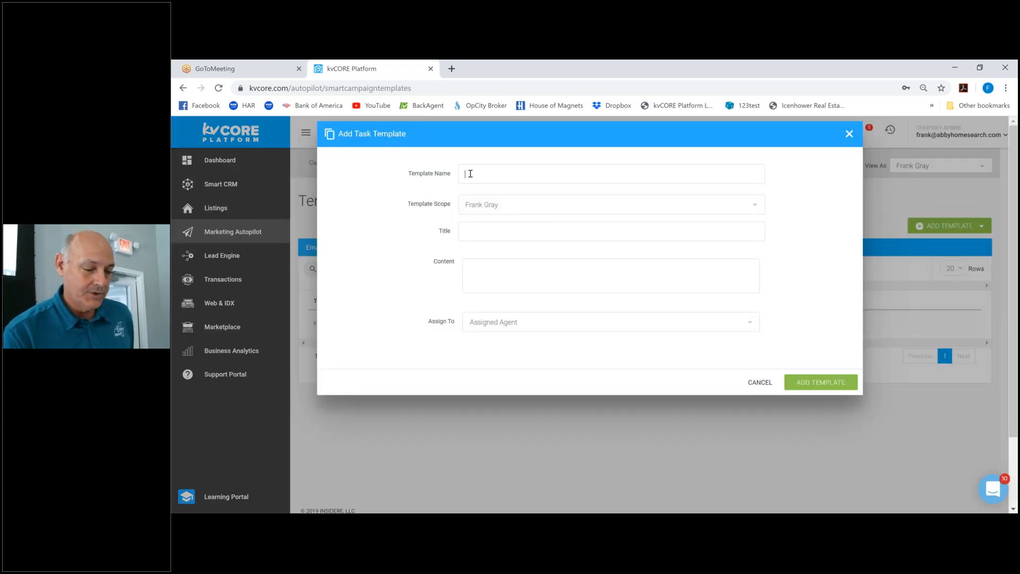
{"action": "type", "text": "in"}
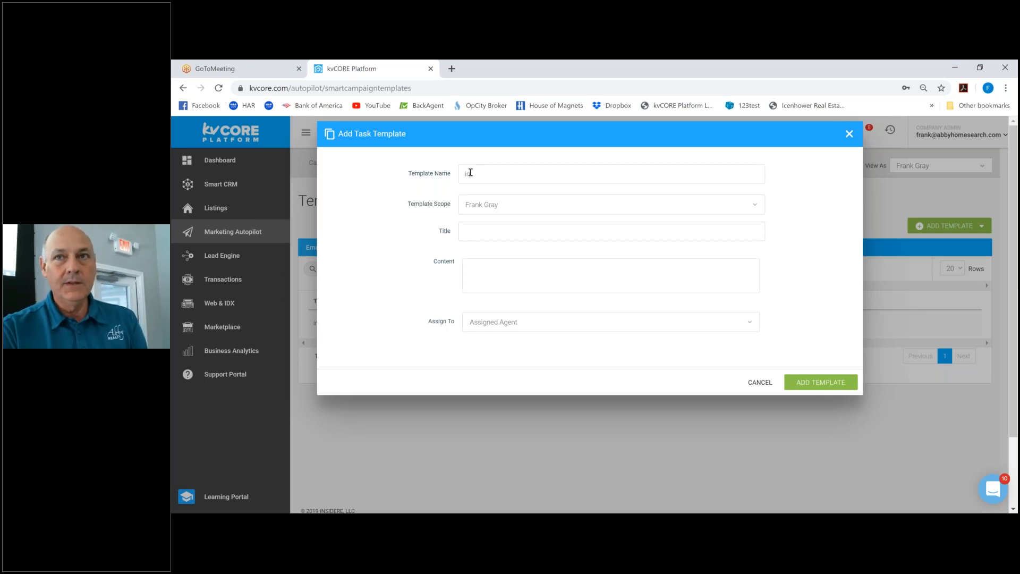
{"action": "type", "text": "vestors"}
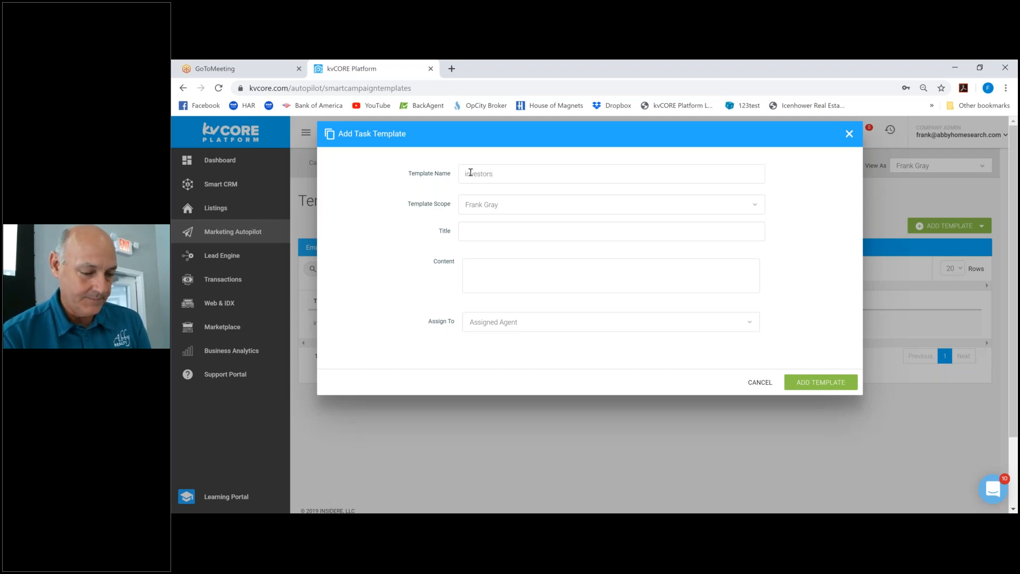
{"action": "type", "text": " - day "}
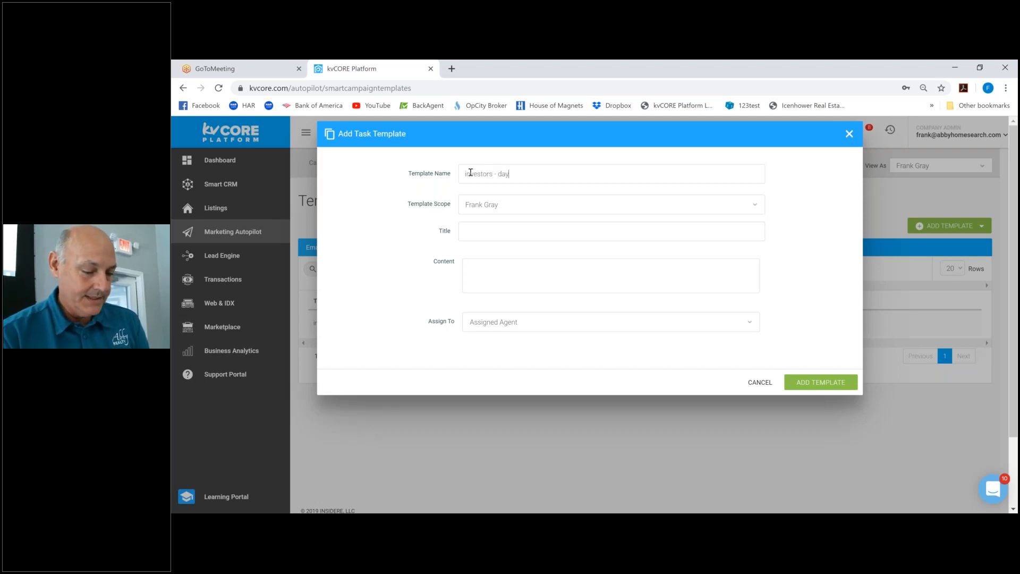
{"action": "type", "text": "1 - "}
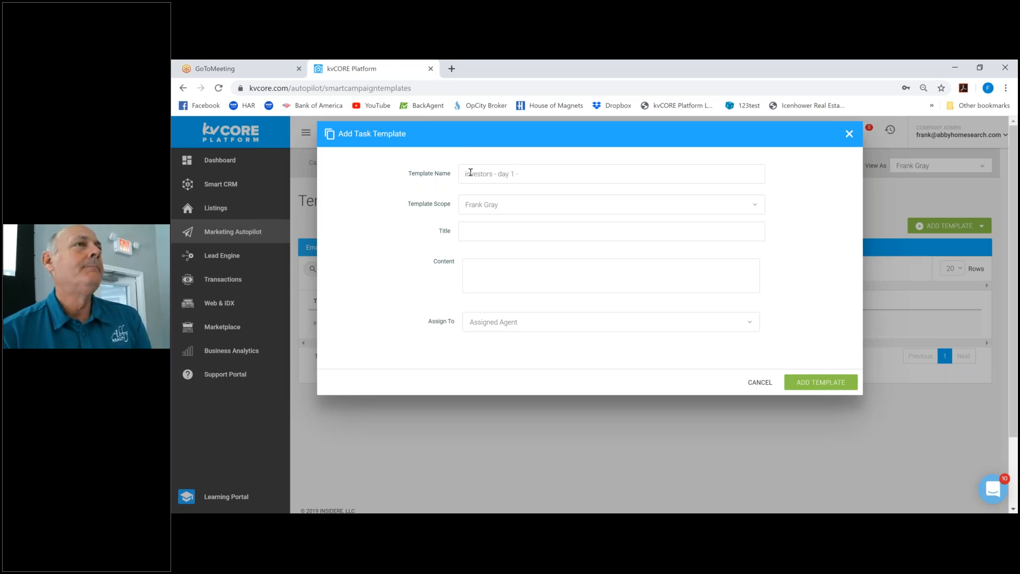
{"action": "type", "text": "mail business card"}
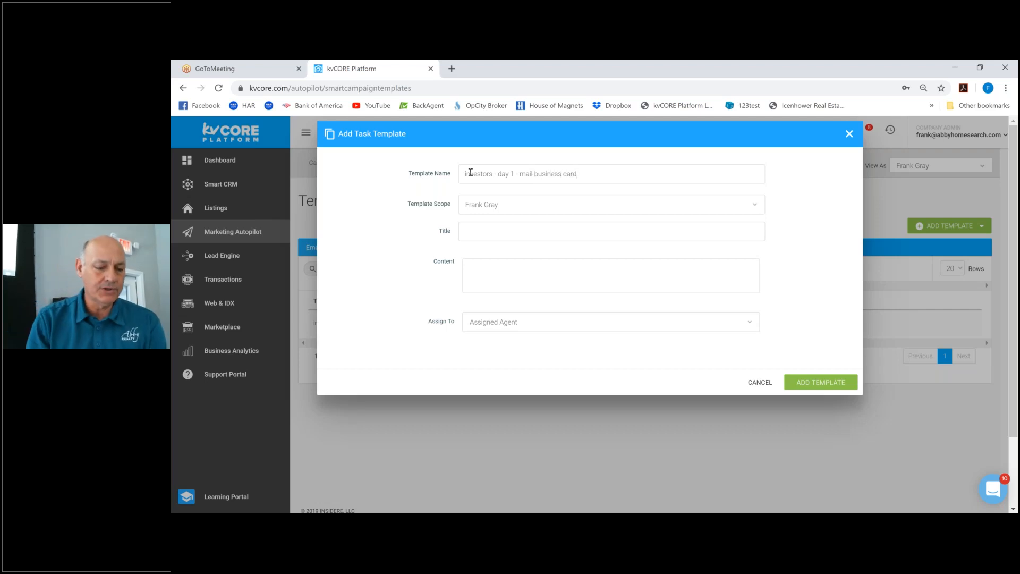
{"action": "left_click_drag", "start_coordinate": [470, 172], "coordinate": [499, 220]}
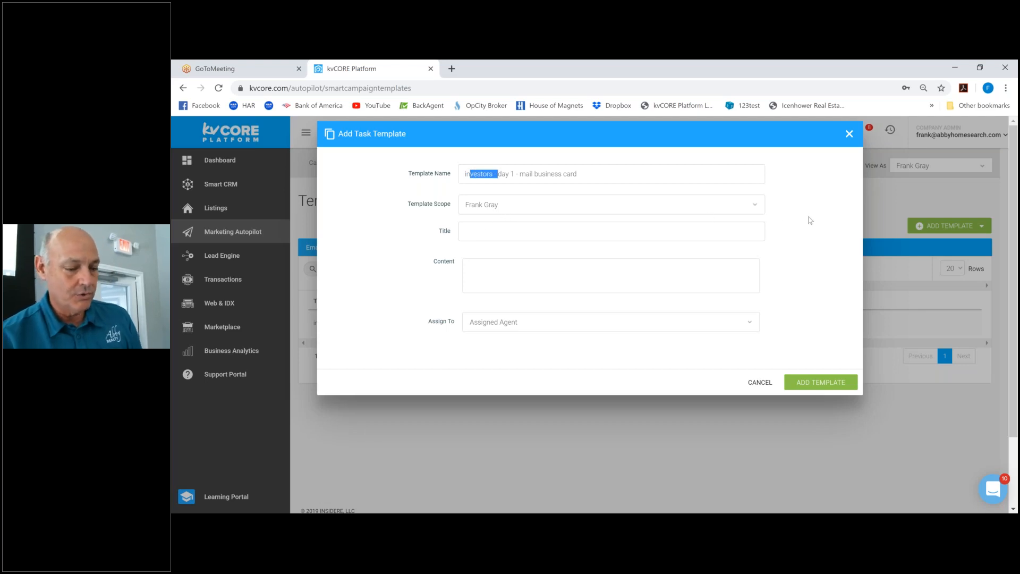
{"action": "left_click", "coordinate": [756, 206]}
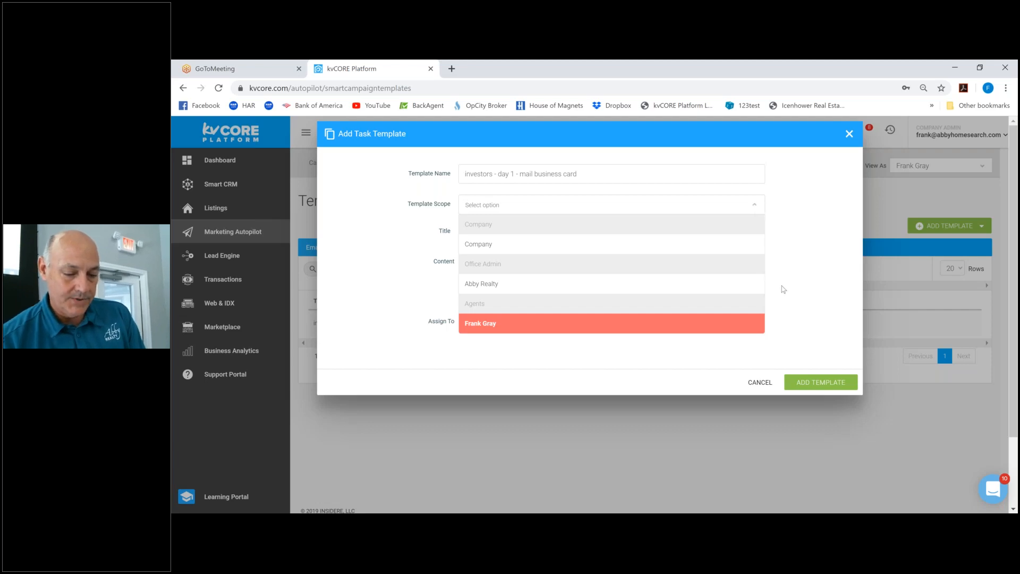
{"action": "left_click", "coordinate": [632, 322]}
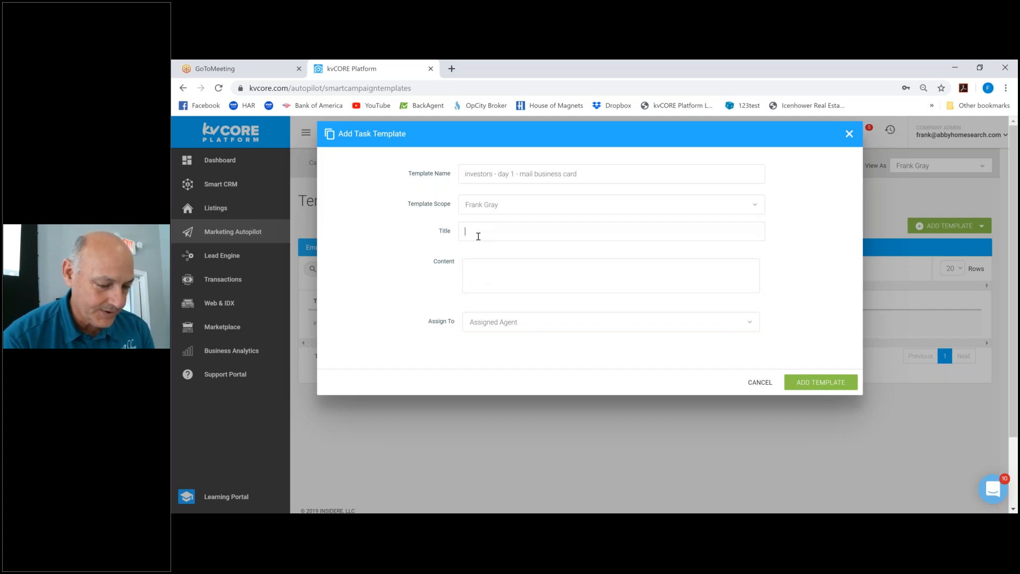
Enter "mail business card" as both the title and the content of the task template.
{"action": "left_click", "coordinate": [479, 235]}
{"action": "type", "text": "mail busine"}
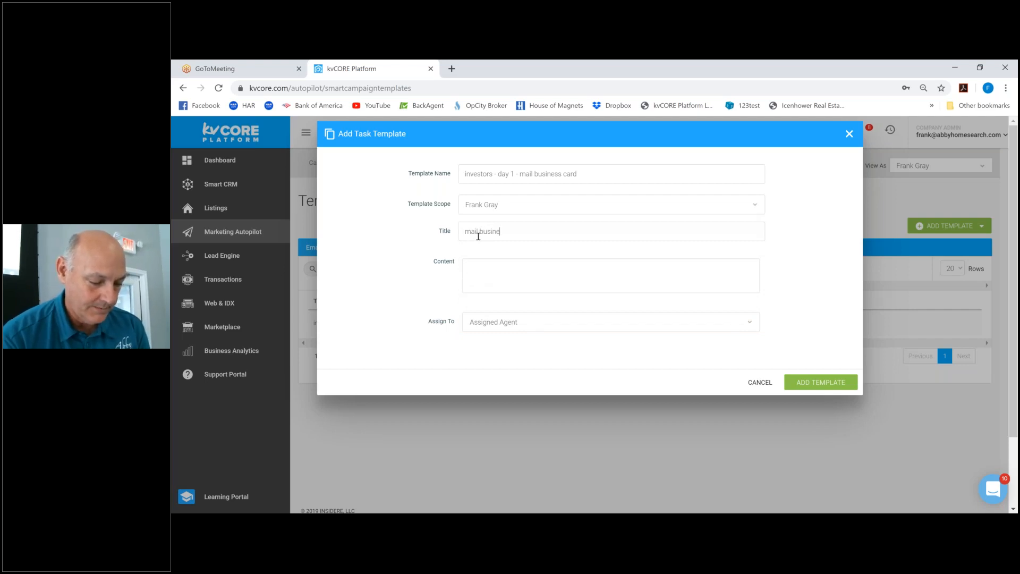
{"action": "type", "text": "ss card"}
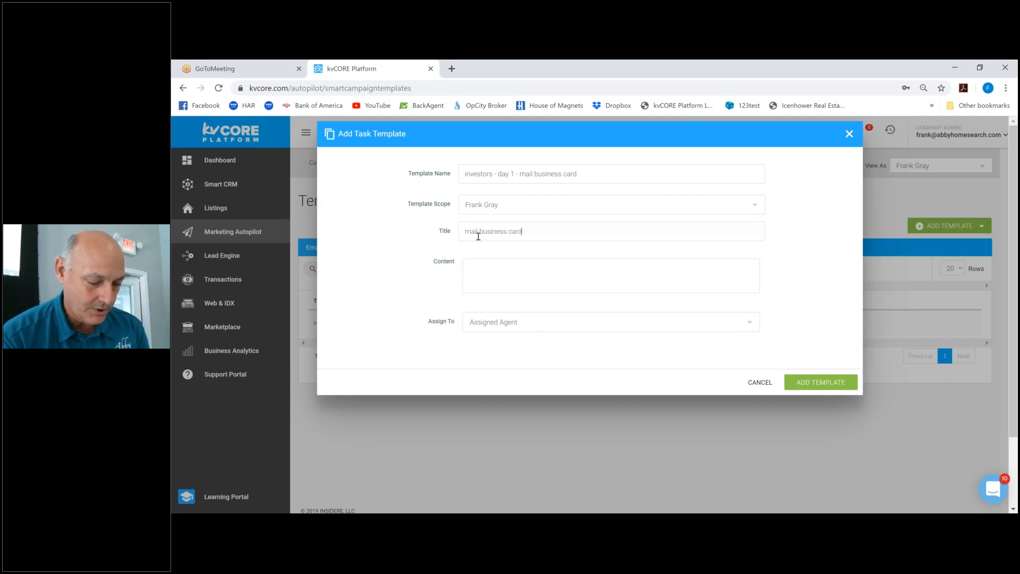
{"action": "left_click", "coordinate": [477, 272]}
{"action": "type", "text": "mail business car"}
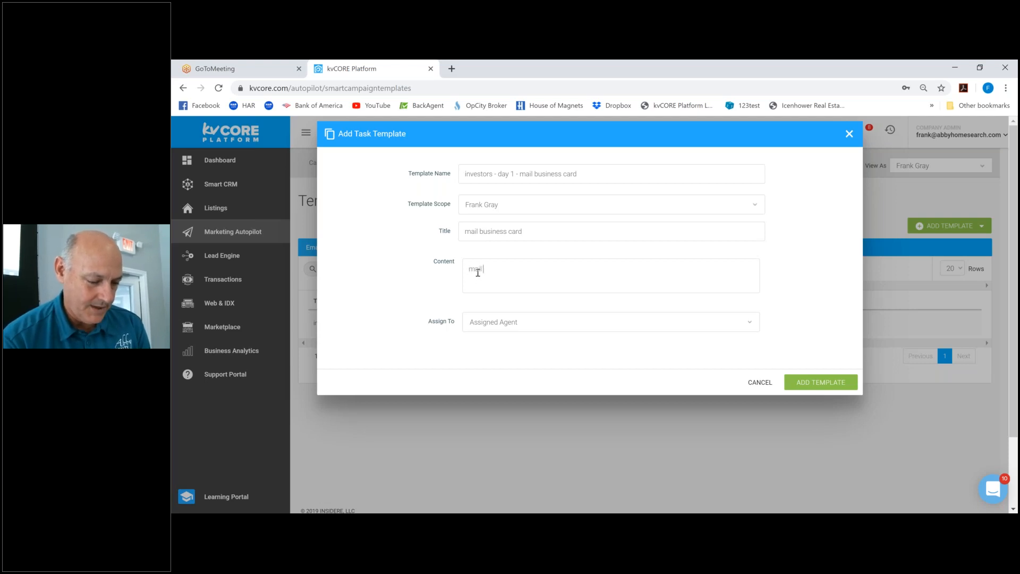
{"action": "type", "text": "d"}
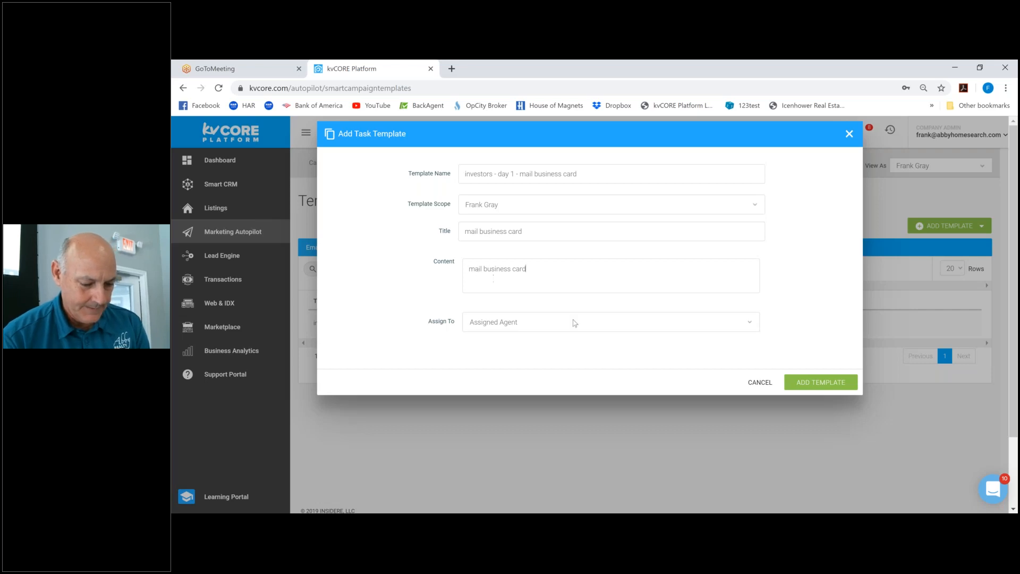
Keep the task assigned to the Assigned Agent and save the task template.
{"action": "left_click", "coordinate": [747, 323]}
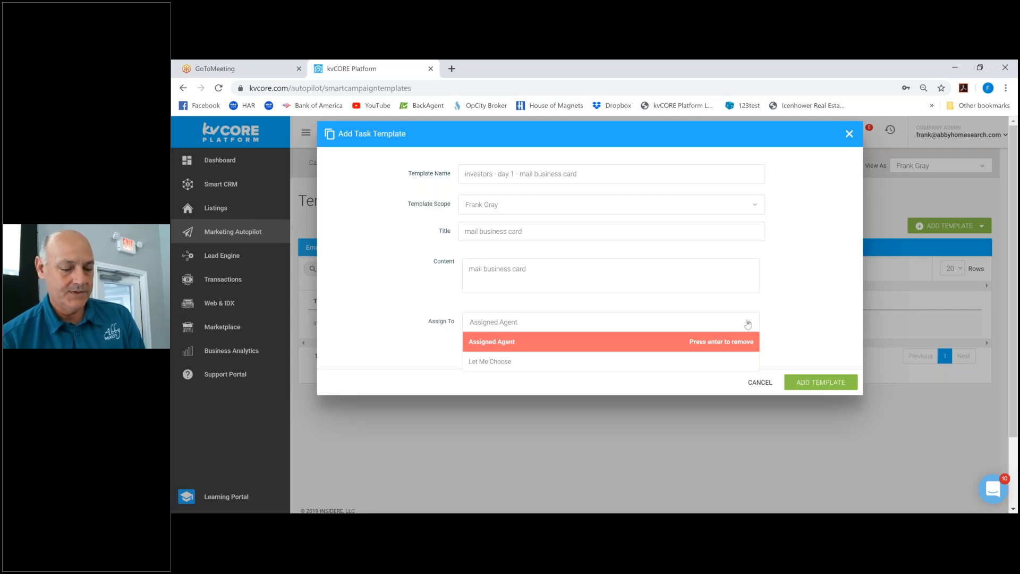
{"action": "left_click", "coordinate": [747, 323]}
{"action": "left_click", "coordinate": [823, 383]}
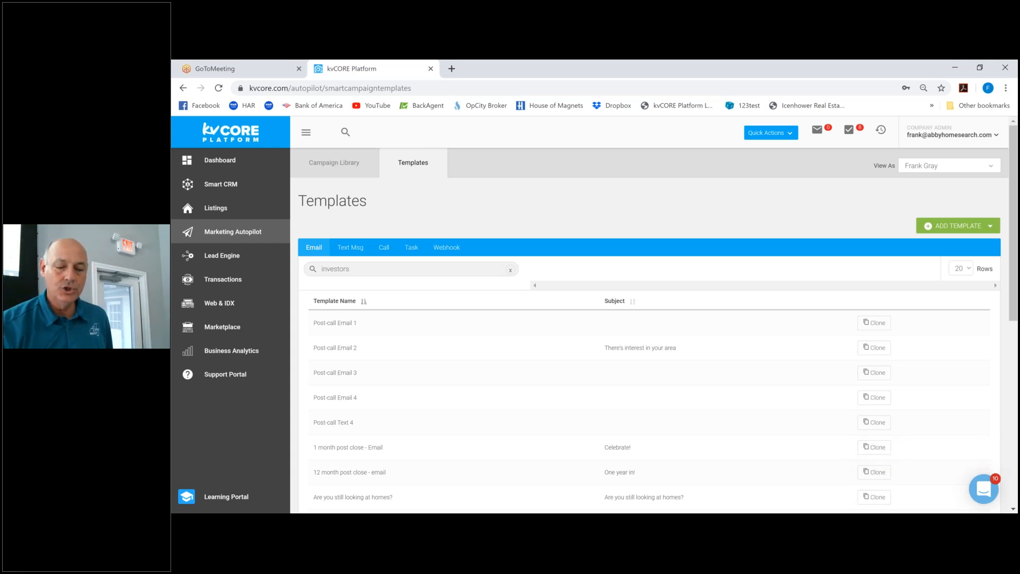
Start a new call template named "investors - day 1 call".
{"action": "left_click", "coordinate": [957, 228]}
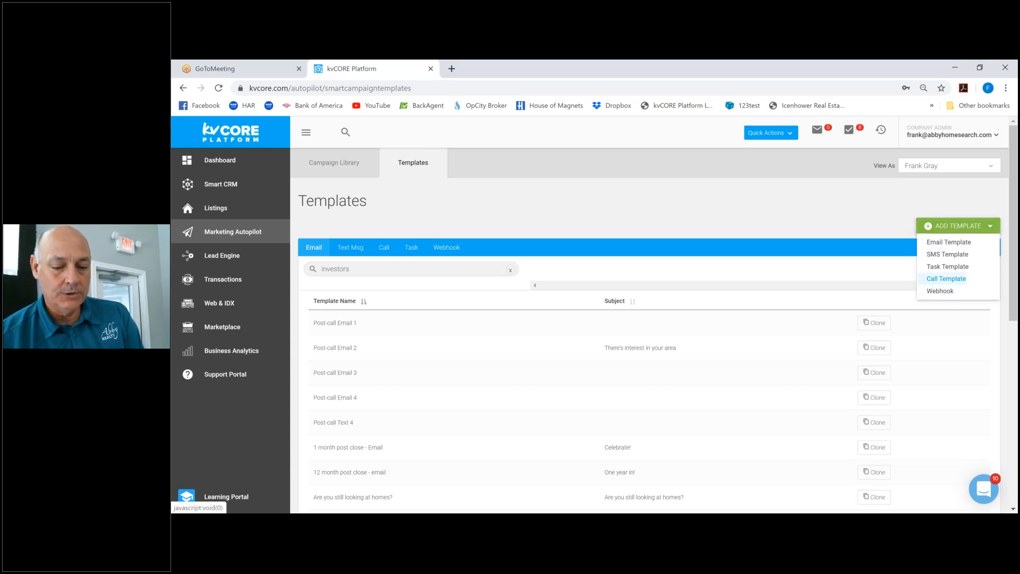
{"action": "left_click", "coordinate": [944, 281]}
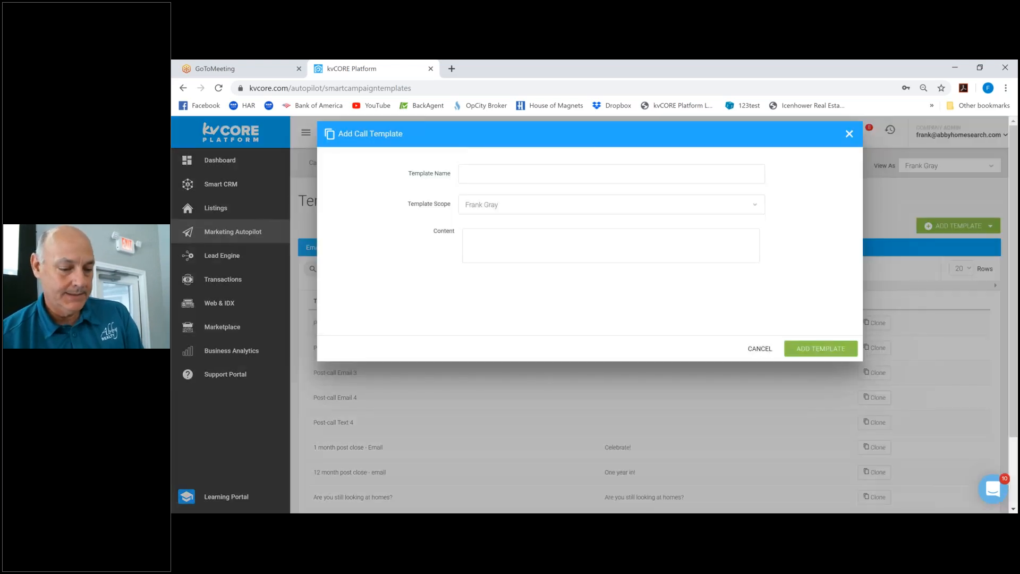
{"action": "left_click", "coordinate": [500, 177]}
{"action": "type", "text": "investors"}
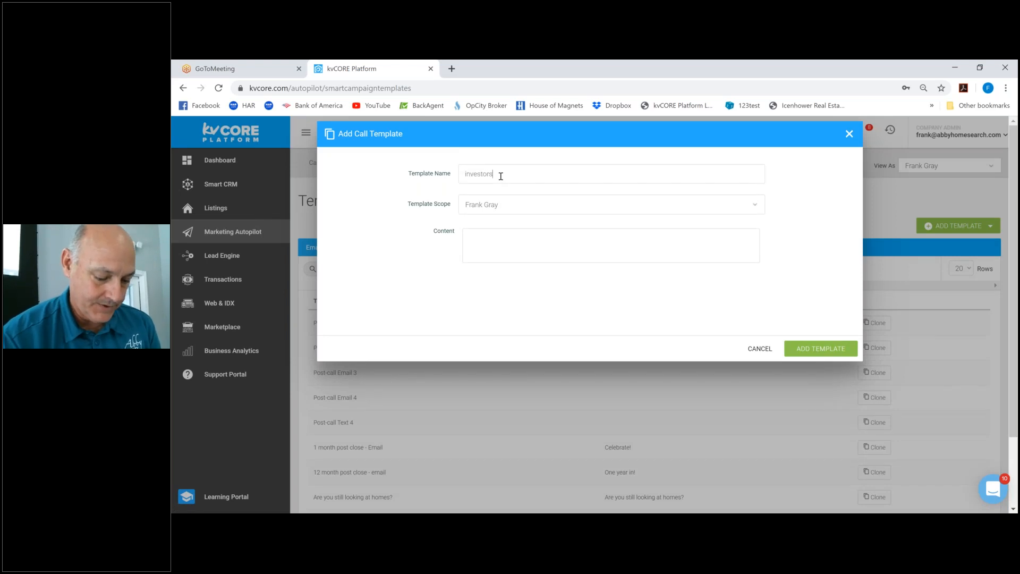
{"action": "type", "text": " - day 1"}
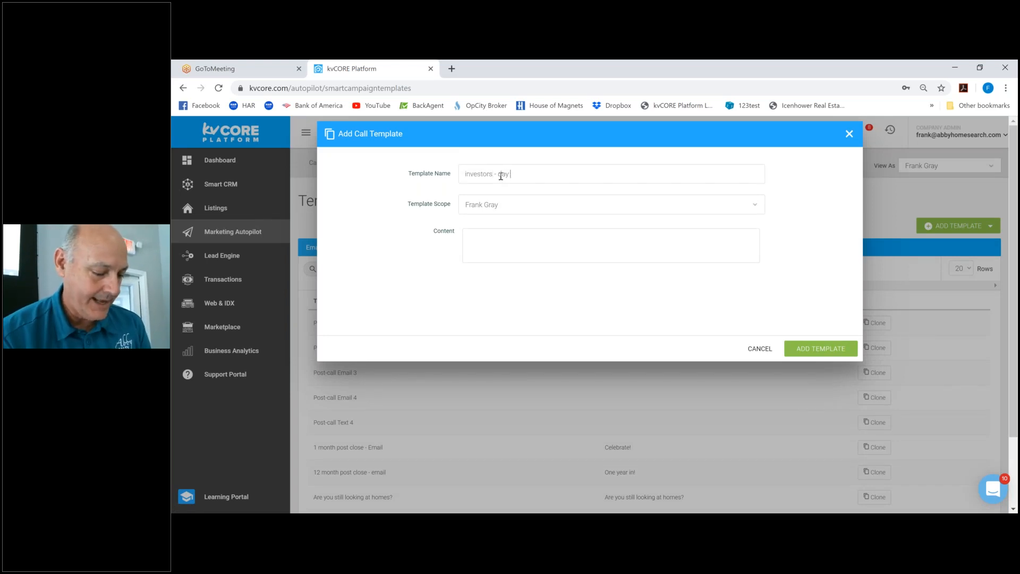
{"action": "type", "text": " call"}
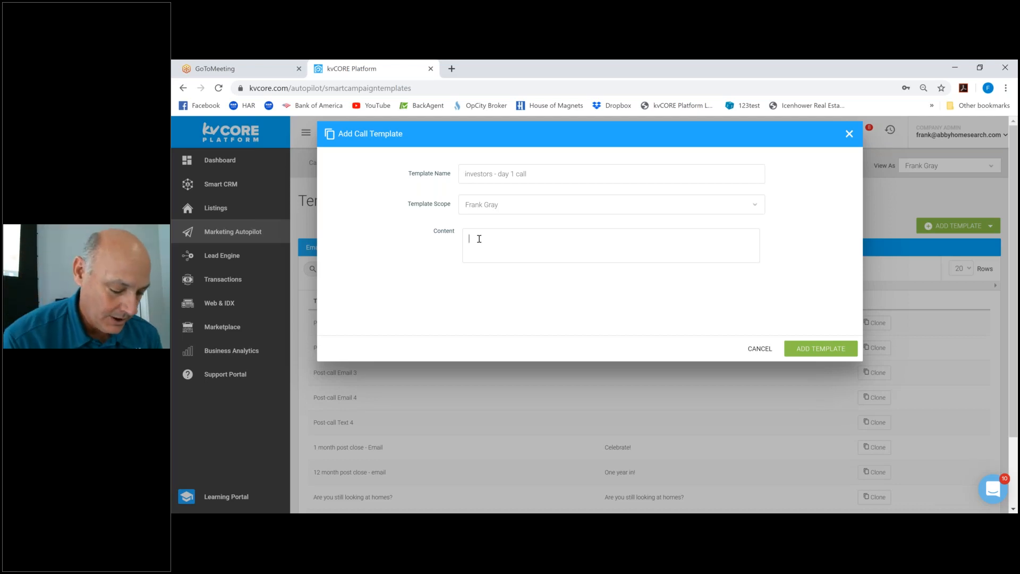
Begin the call content with "Hi (lead name), this is", the agent's first name and "with Abby Realty.".
{"action": "type", "text": "Hi"}
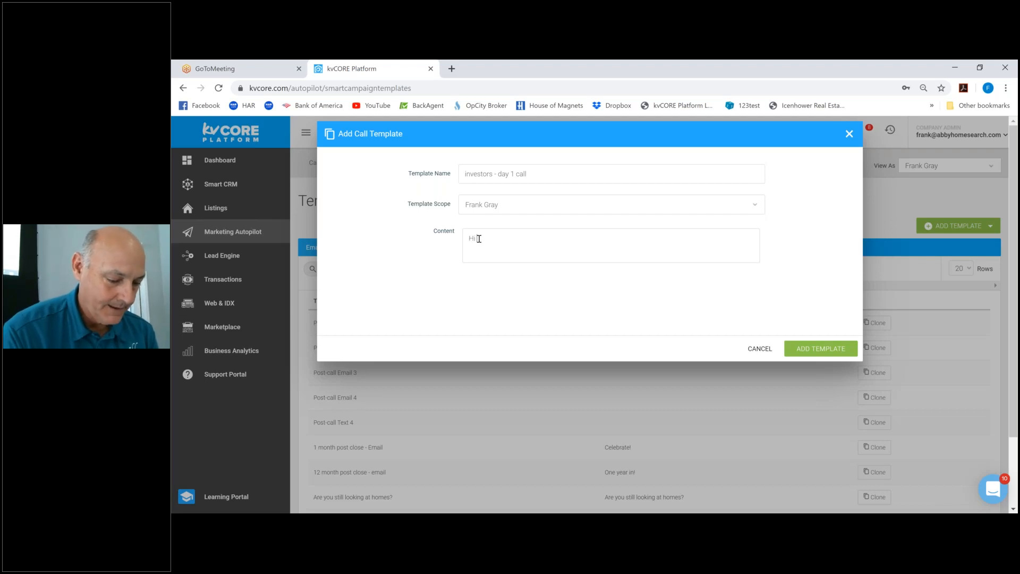
{"action": "type", "text": " lead"}
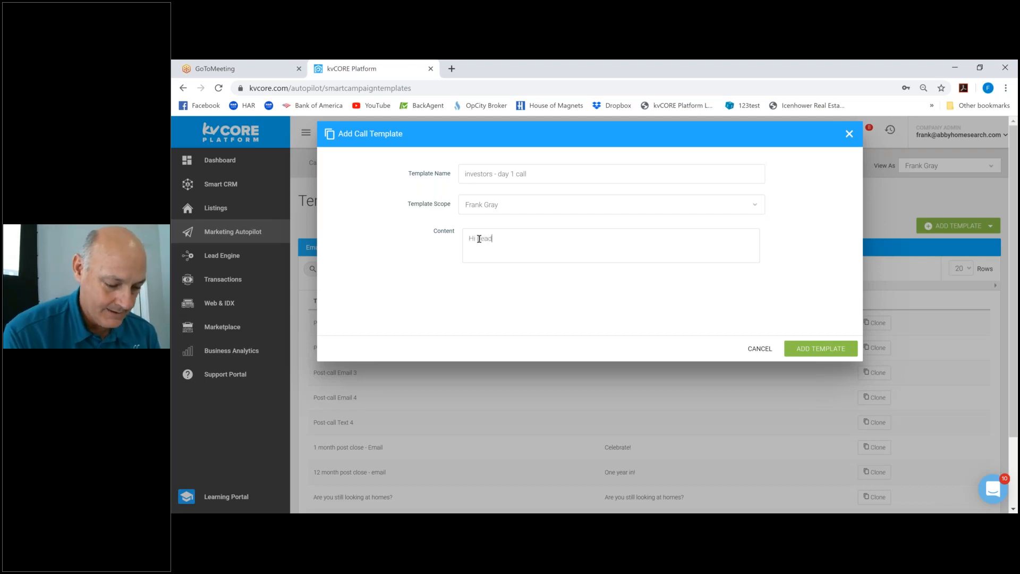
{"action": "type", "text": " name"}
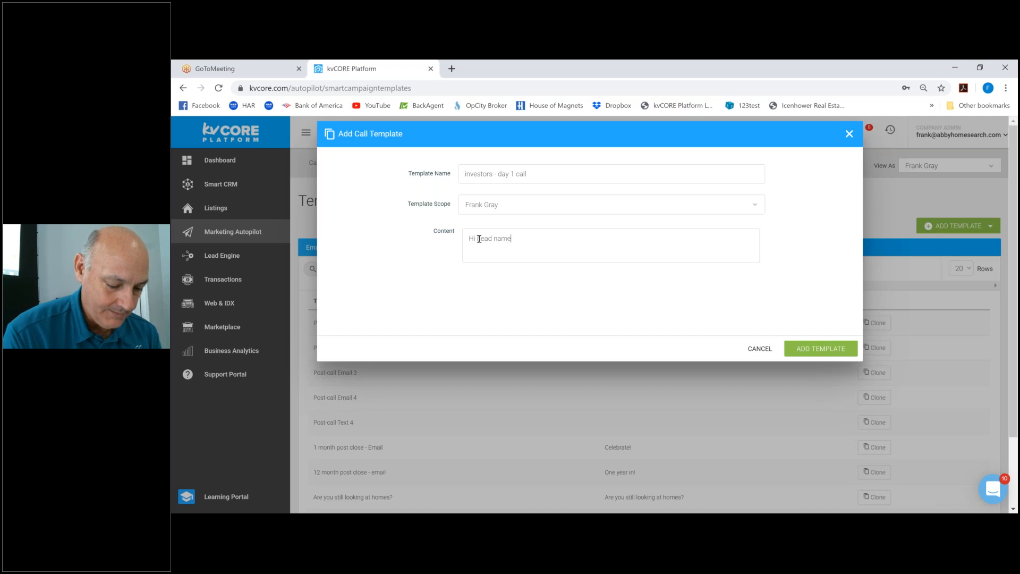
{"action": "type", "text": "), this is Frank with Abby Realty. I saw that you "}
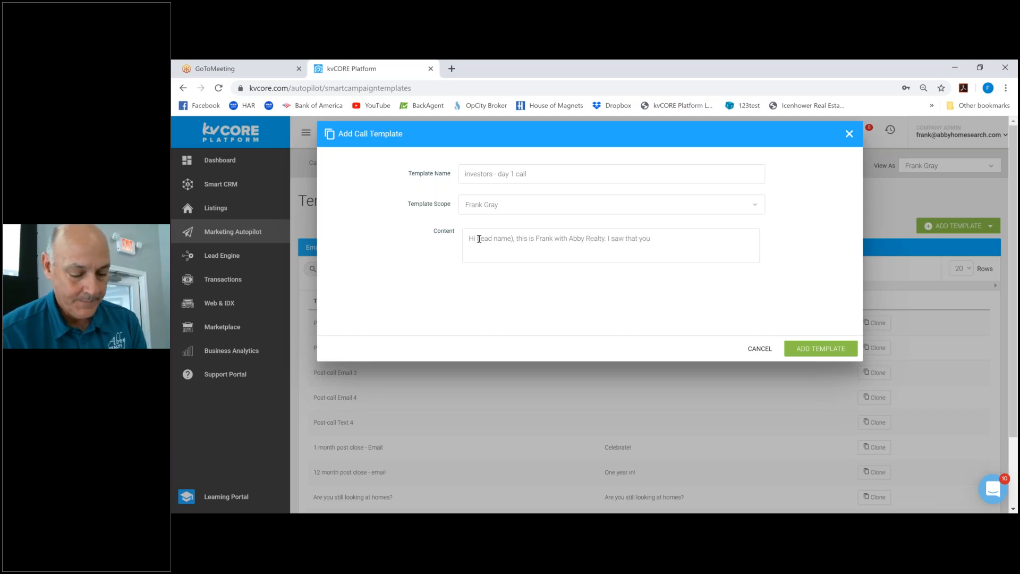
Continue the script with "I saw that you were looking at investment properties on my website. Did you see anything that looked interesting to you? Great!".
{"action": "type", "text": "weee looking ast inv"}
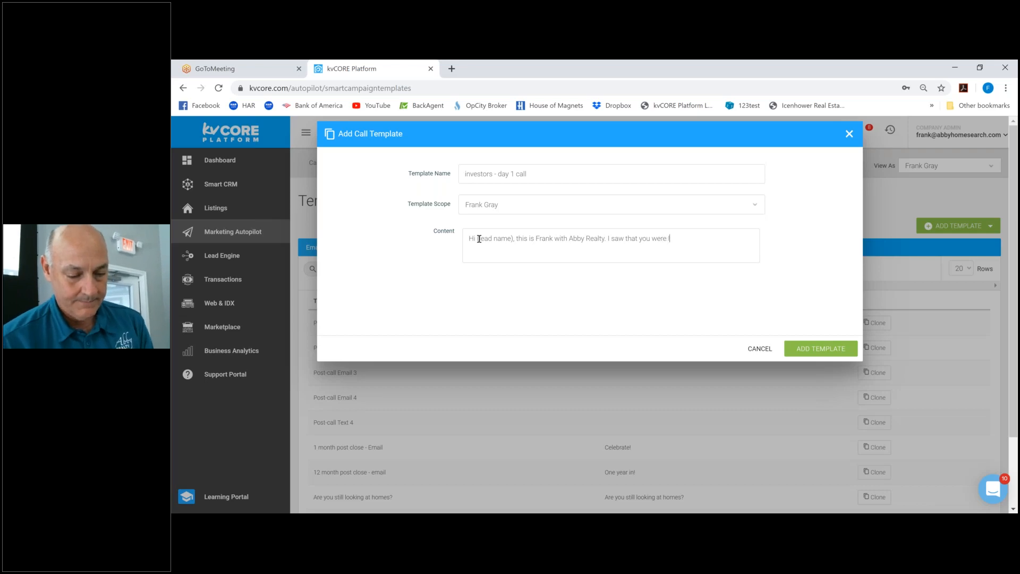
{"action": "key", "text": "BackSpace"}
{"action": "key", "text": "BackSpace"}
{"action": "key", "text": "BackSpace"}
{"action": "key", "text": "BackSpace"}
{"action": "key", "text": "BackSpace"}
{"action": "type", "text": "t in"}
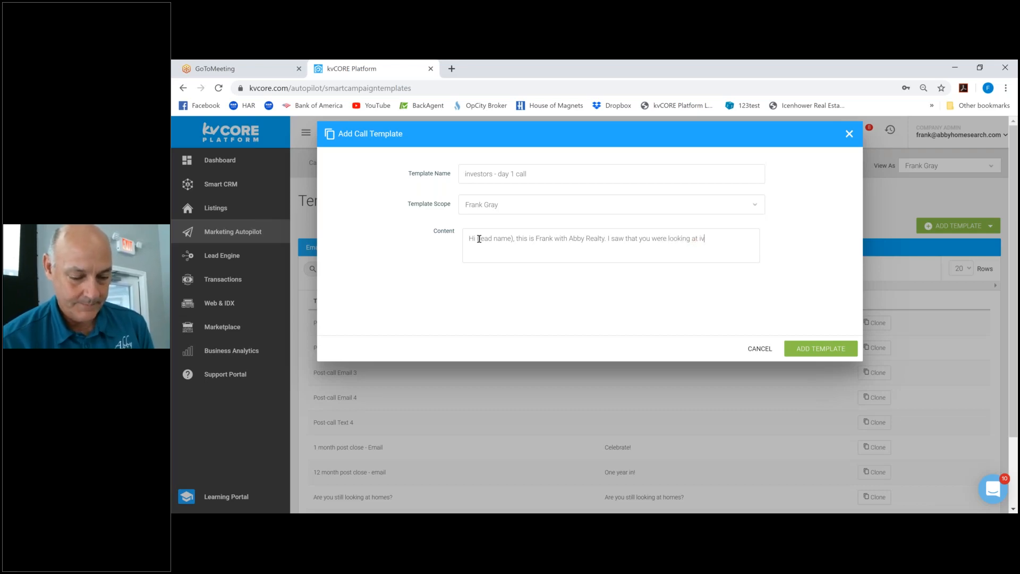
{"action": "type", "text": "vestment "}
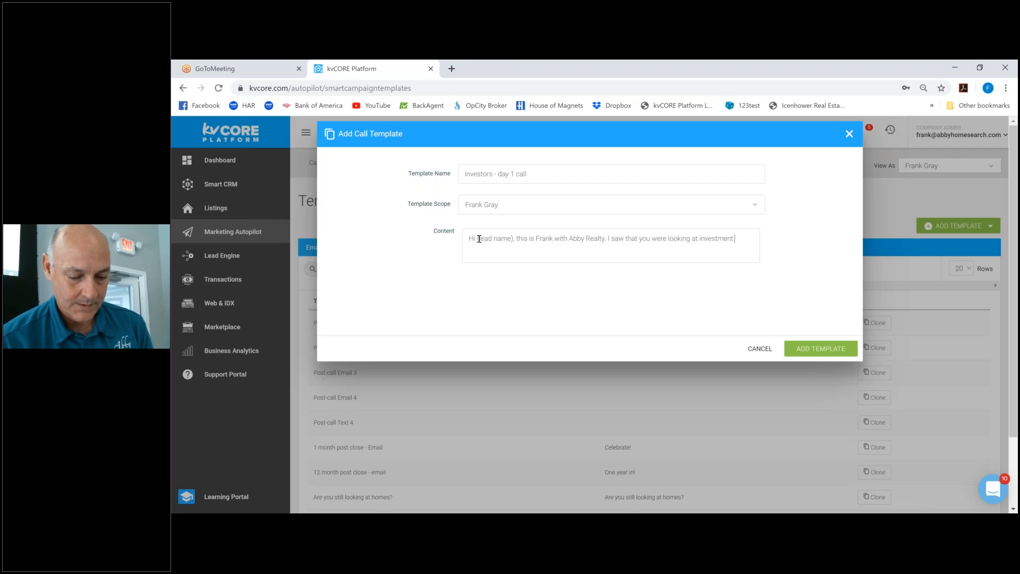
{"action": "type", "text": "propertie"}
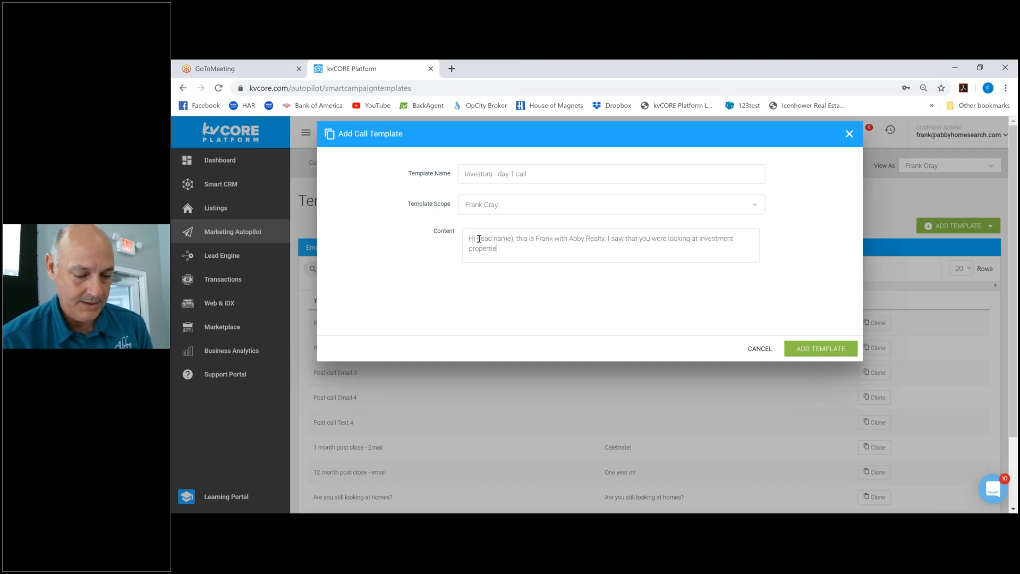
{"action": "type", "text": "s on my web"}
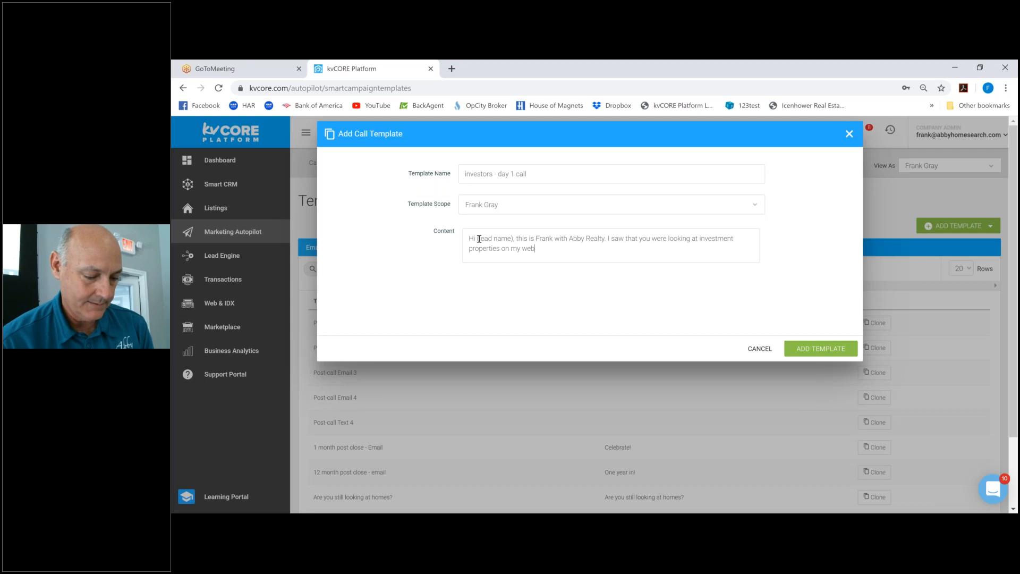
{"action": "type", "text": "site. d"}
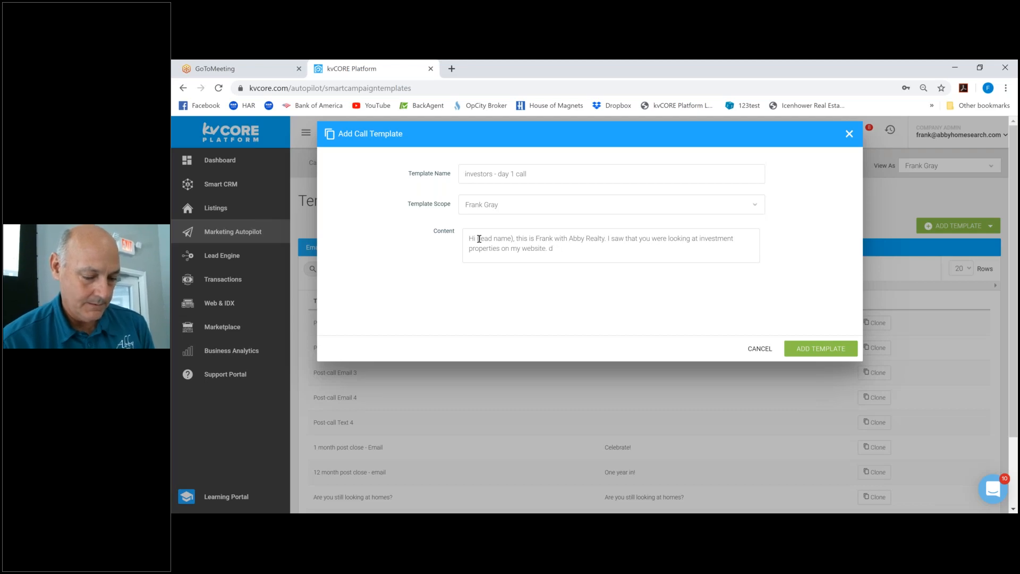
{"action": "type", "text": "id Did you see anything that looked interesting to you? Great!"}
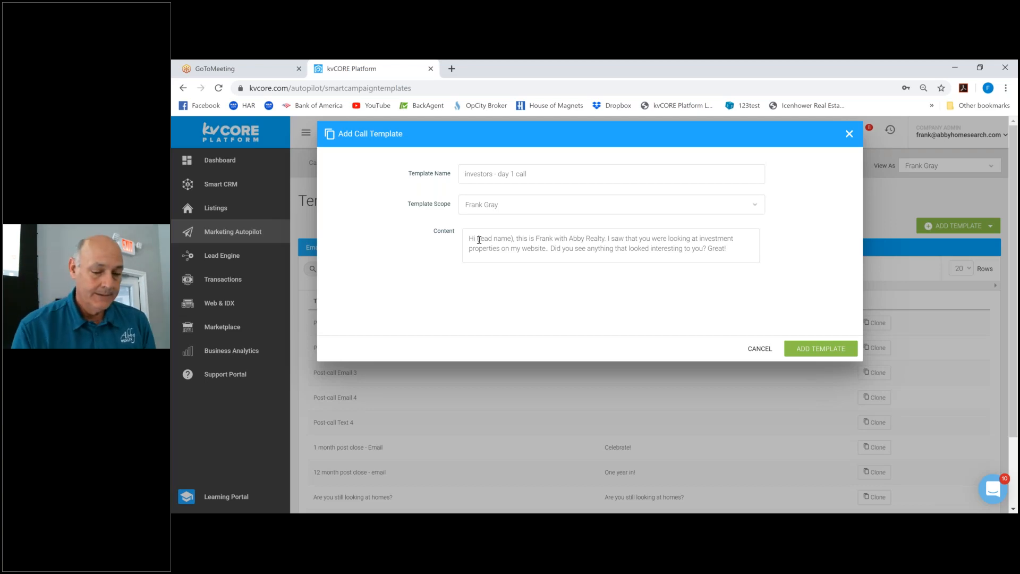
End the script with "When would you be available to go take a look at some of them?" and save the call template.
{"action": "type", "text": "W"}
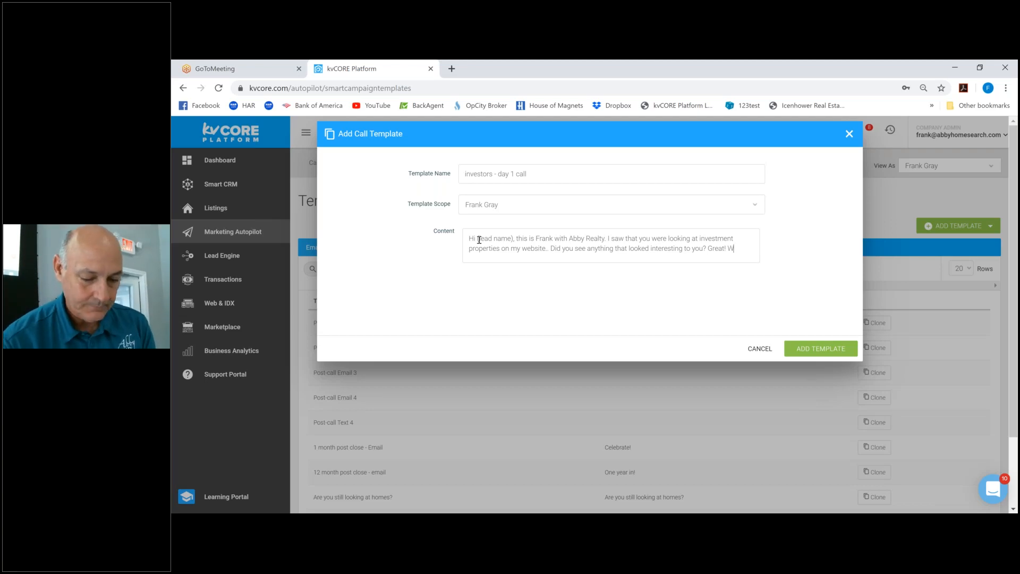
{"action": "type", "text": "hen would "}
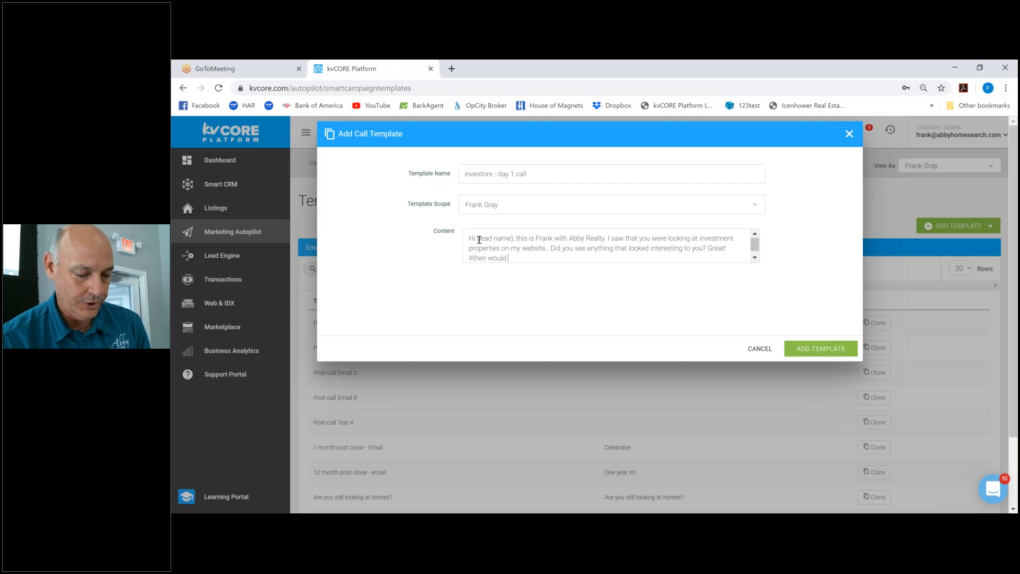
{"action": "type", "text": "you be availbl"}
{"action": "key", "text": "BackSpace"}
{"action": "key", "text": "BackSpace"}
{"action": "type", "text": "able"}
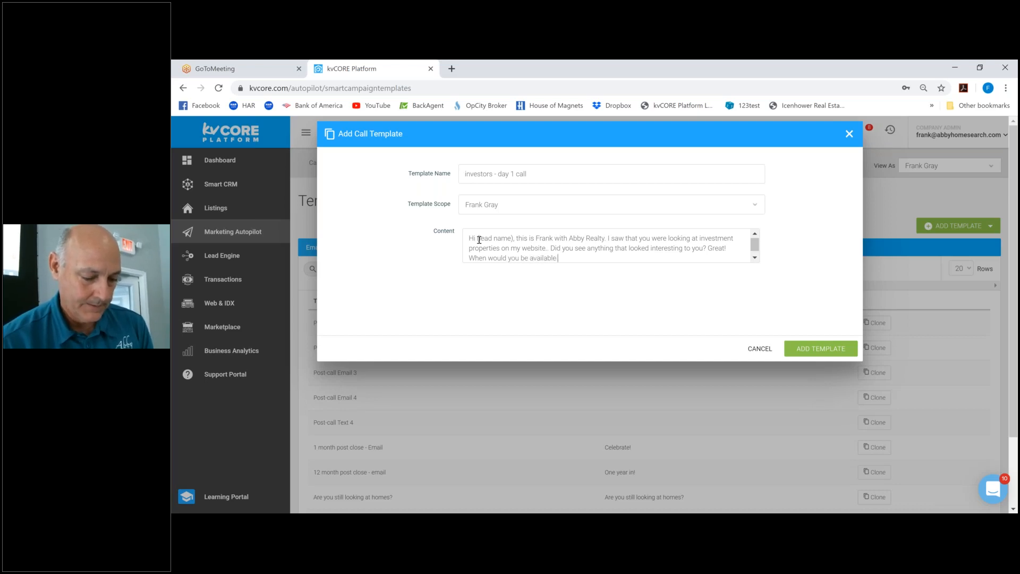
{"action": "type", "text": " to go take a look at some of them"}
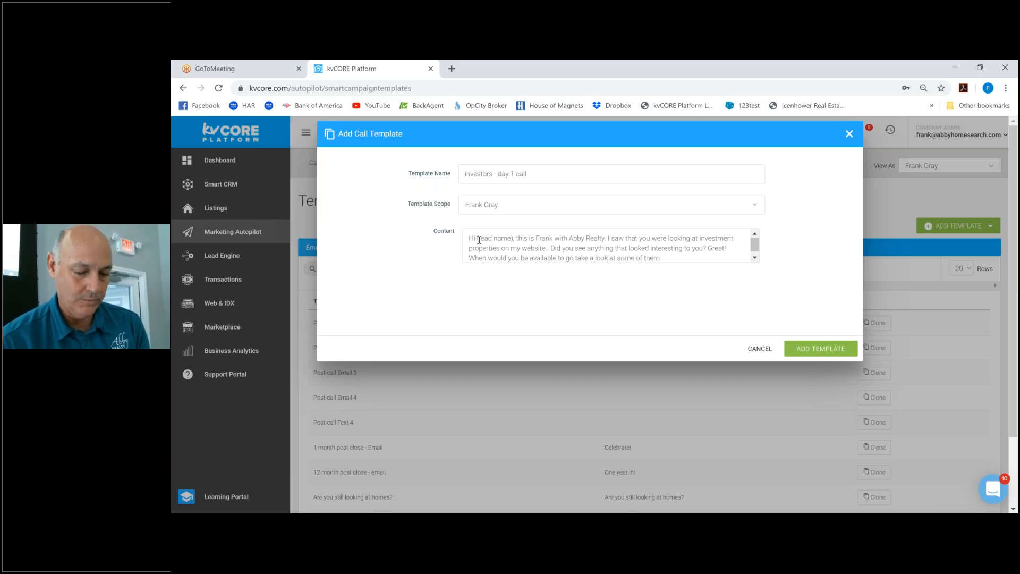
{"action": "type", "text": "?"}
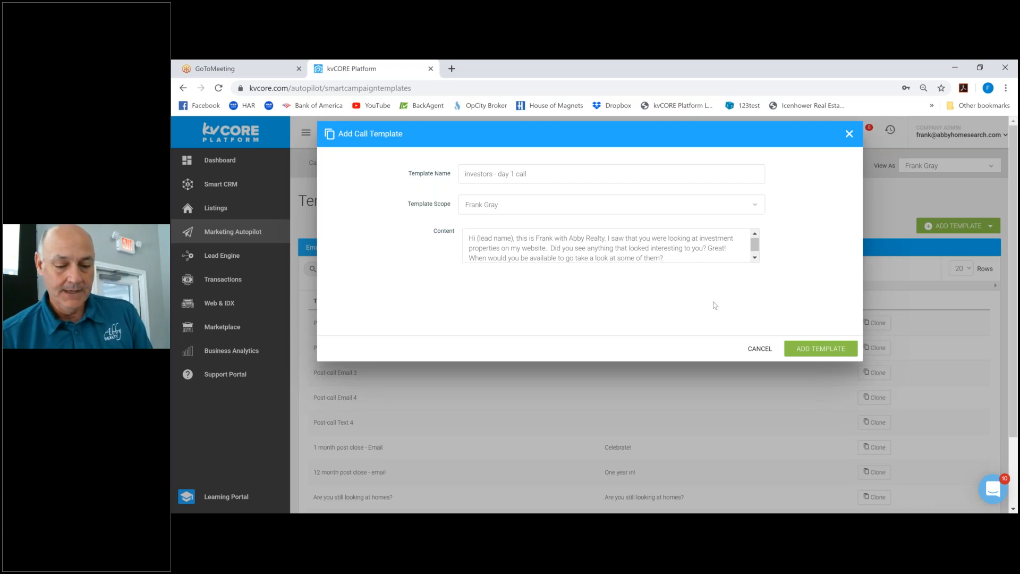
{"action": "left_click", "coordinate": [818, 350]}
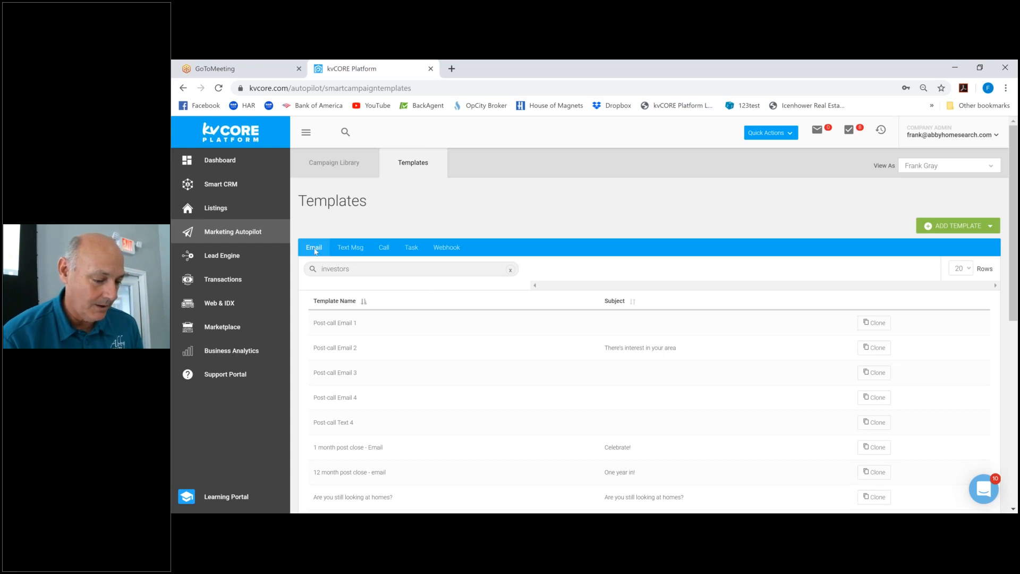
Search the email templates for "waterfront".
{"action": "left_click_drag", "start_coordinate": [356, 271], "coordinate": [284, 270]}
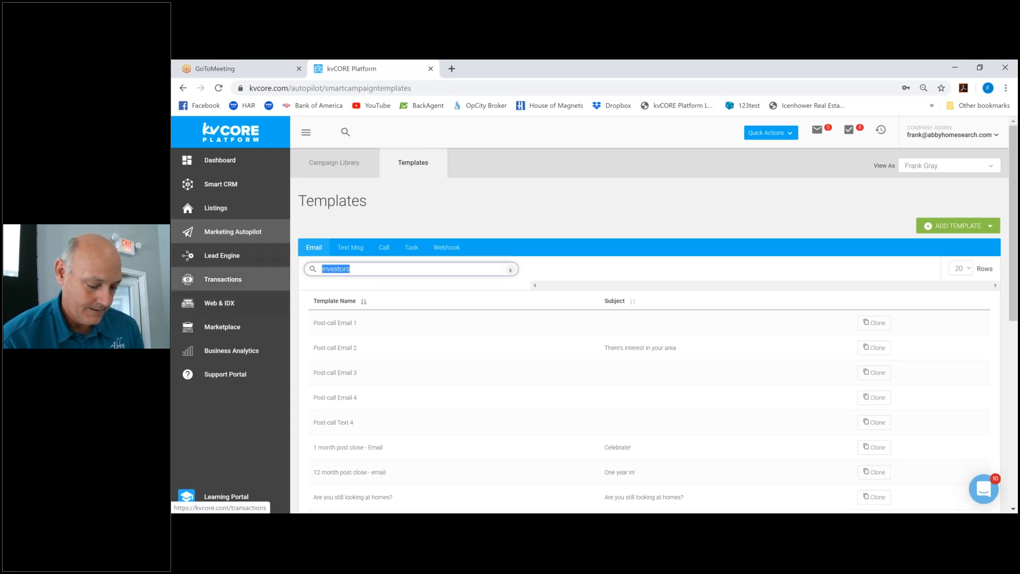
{"action": "type", "text": "water"}
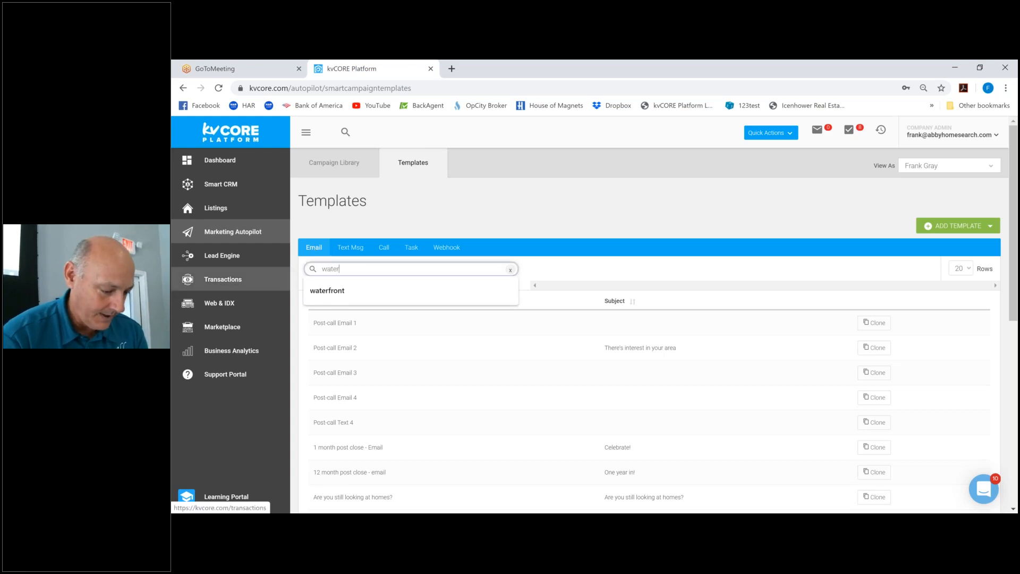
{"action": "type", "text": "frnt"}
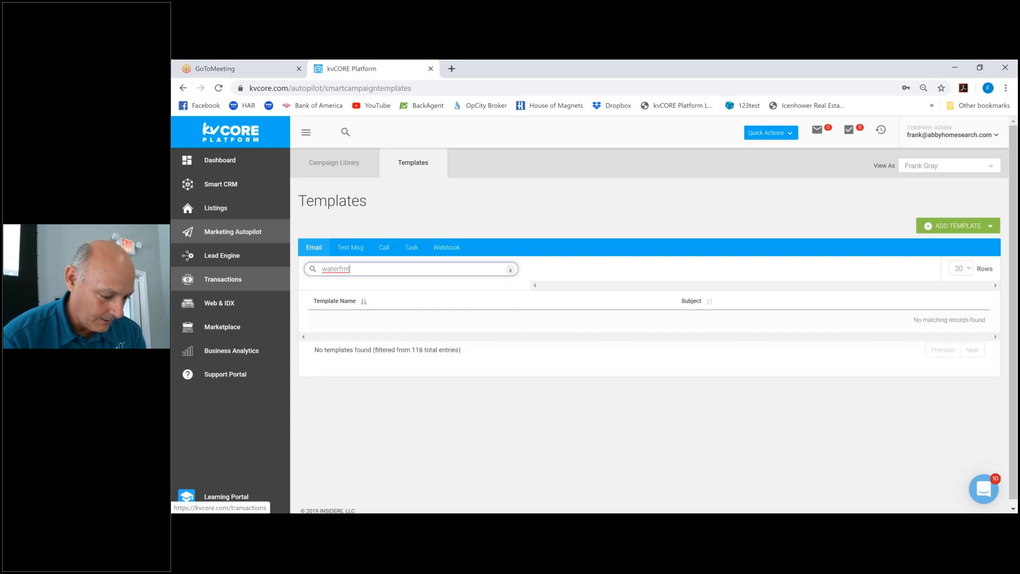
{"action": "key", "text": "BackSpace"}
{"action": "key", "text": "BackSpace"}
{"action": "key", "text": "BackSpace"}
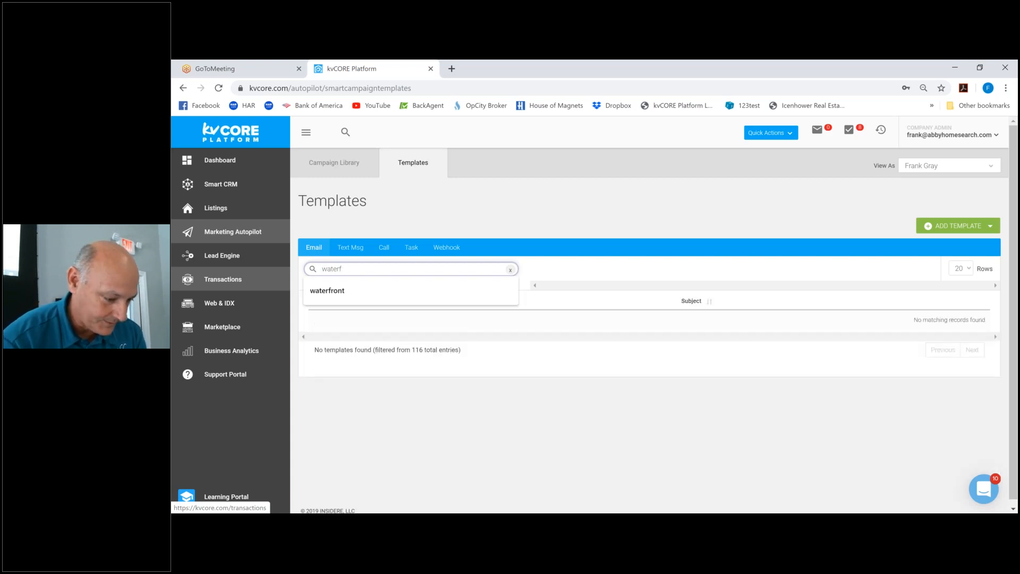
{"action": "type", "text": "ront"}
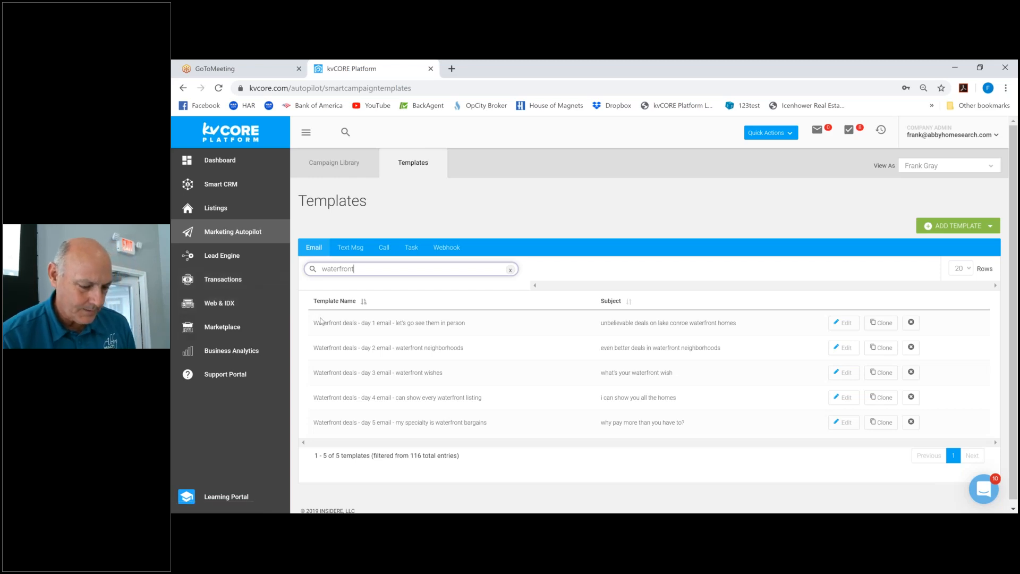
Filter the call templates by "waterfront".
{"action": "left_click", "coordinate": [384, 249]}
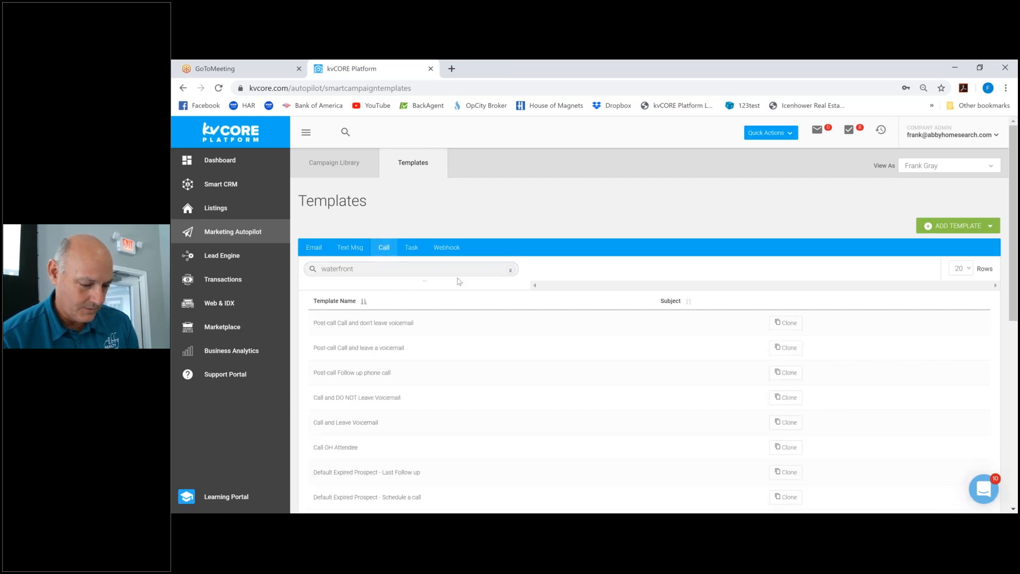
{"action": "left_click", "coordinate": [427, 270]}
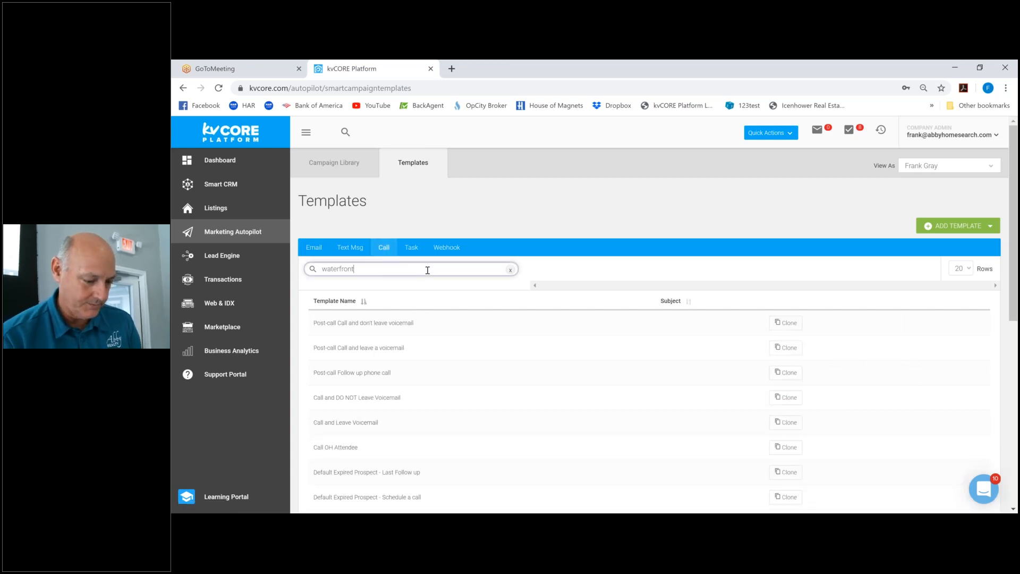
{"action": "key", "text": "Return"}
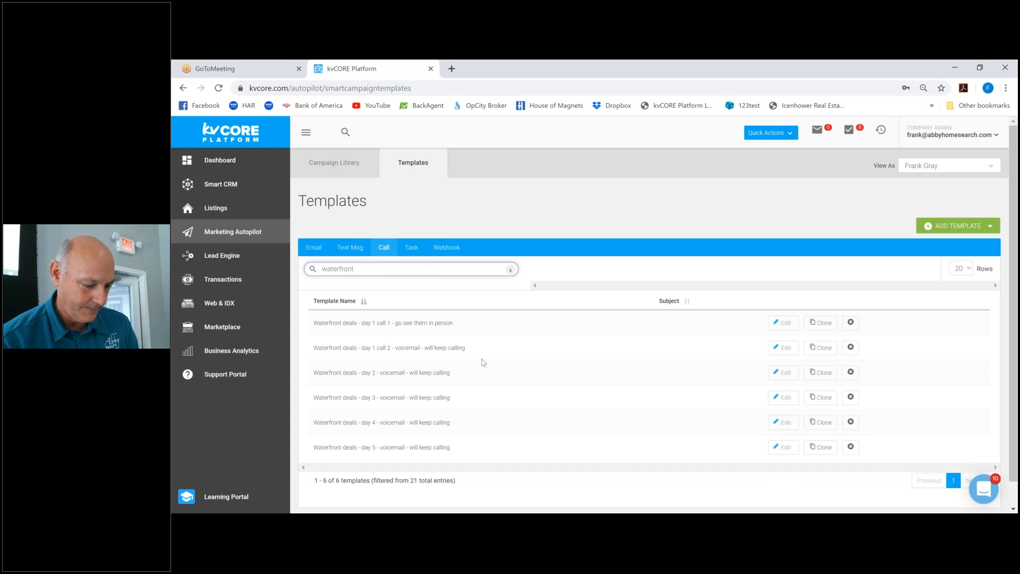
Read the content of the Waterfront deals day 2 and day 3 voicemail call templates, closing each without changes.
{"action": "scroll", "coordinate": [483, 362], "scroll_direction": "down", "scroll_amount": 1}
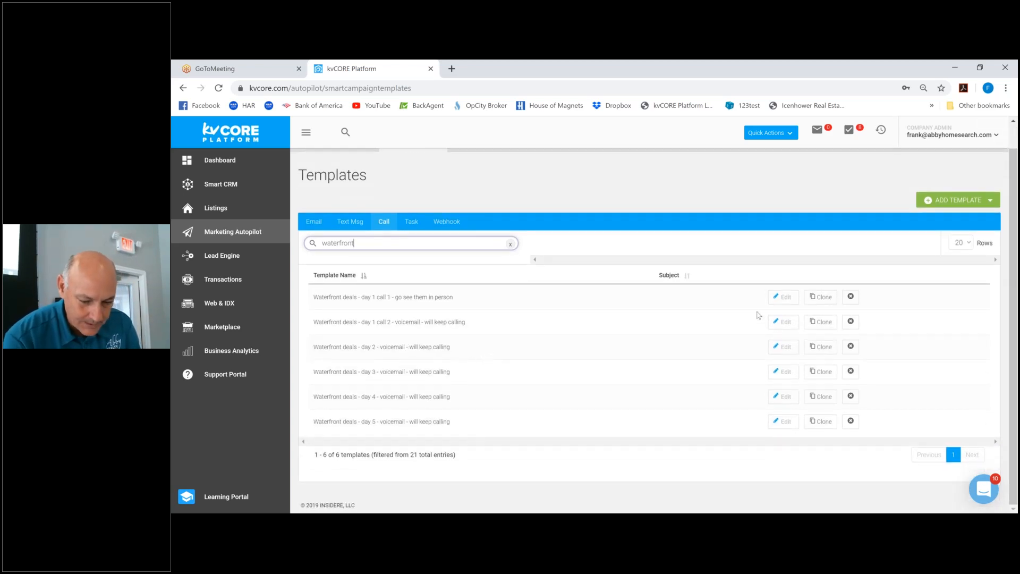
{"action": "left_click", "coordinate": [787, 350]}
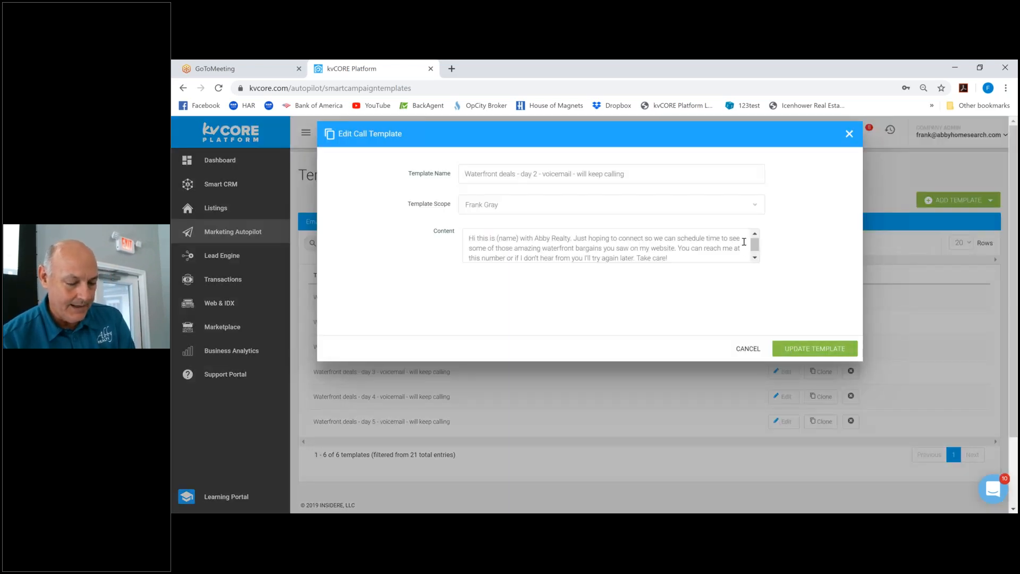
{"action": "scroll", "coordinate": [744, 241], "scroll_direction": "down", "scroll_amount": 1}
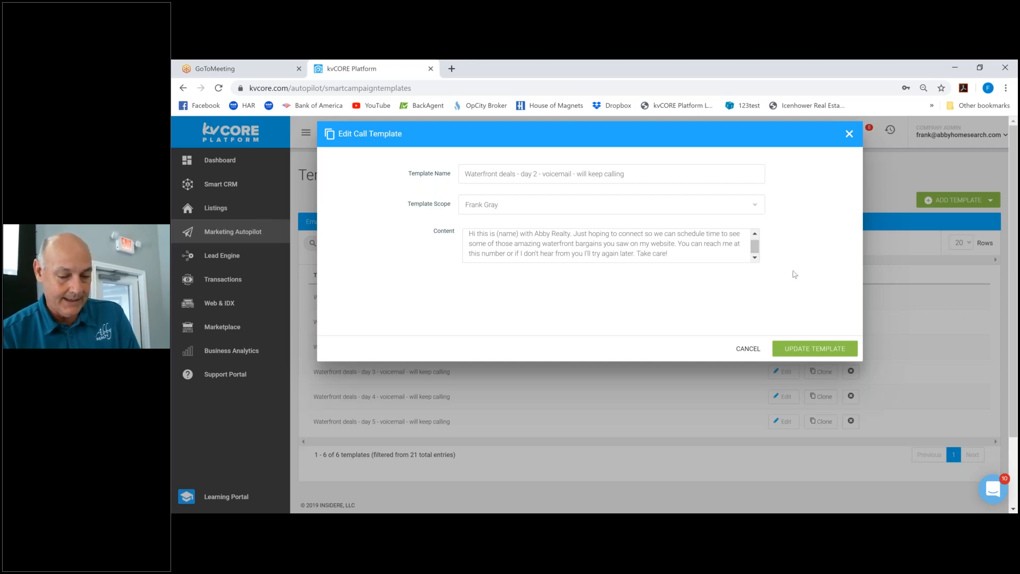
{"action": "left_click", "coordinate": [849, 135]}
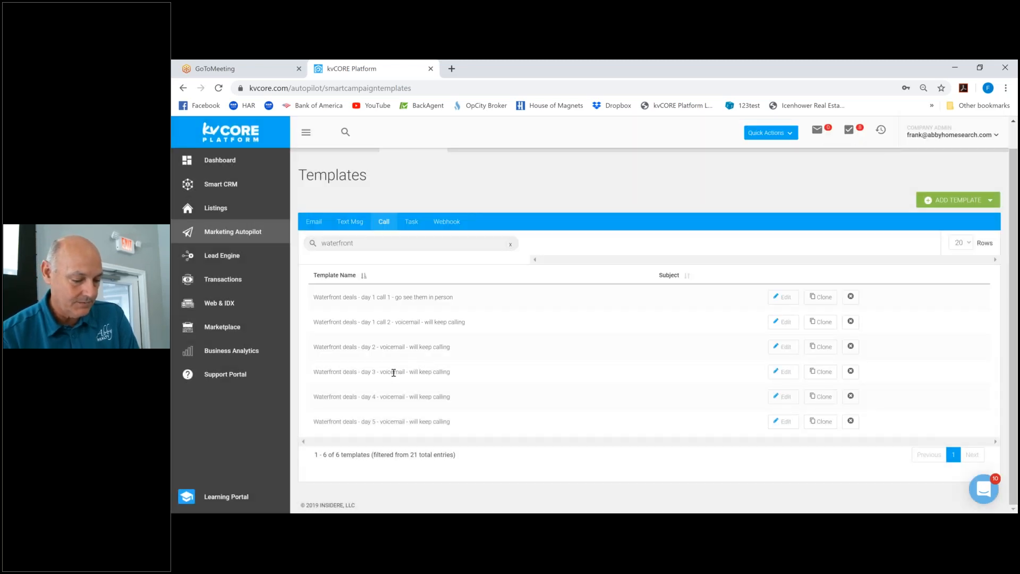
{"action": "left_click", "coordinate": [785, 374]}
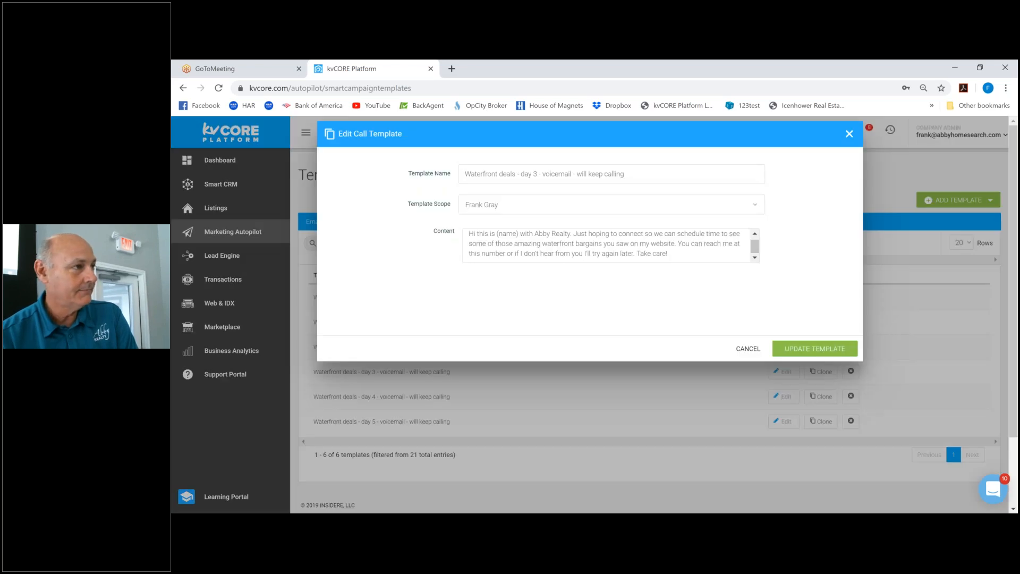
{"action": "left_click", "coordinate": [848, 135]}
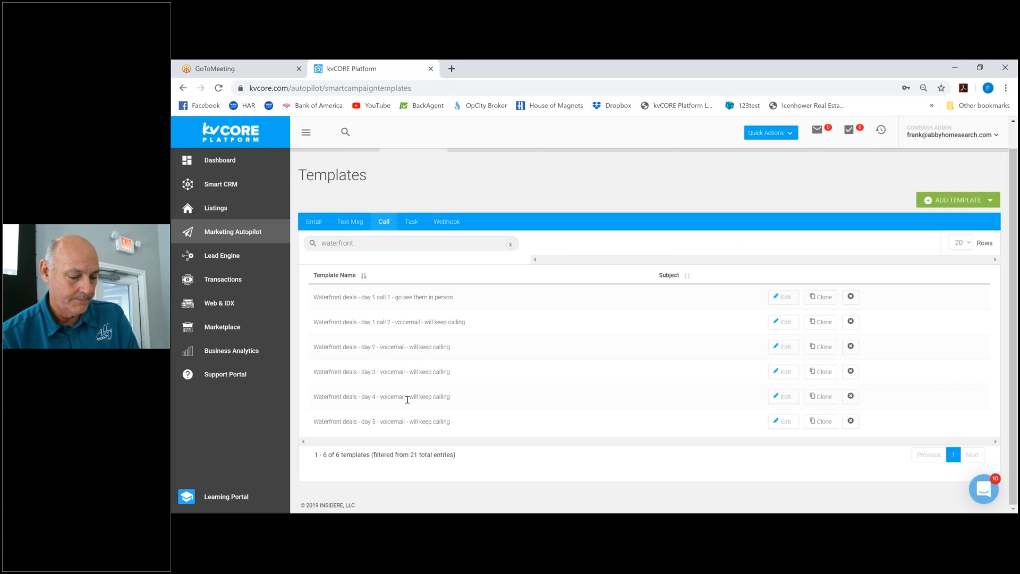
Read the Waterfront deals day 4 voicemail and day 1 call 1 templates, closing each without changes.
{"action": "left_click", "coordinate": [786, 401]}
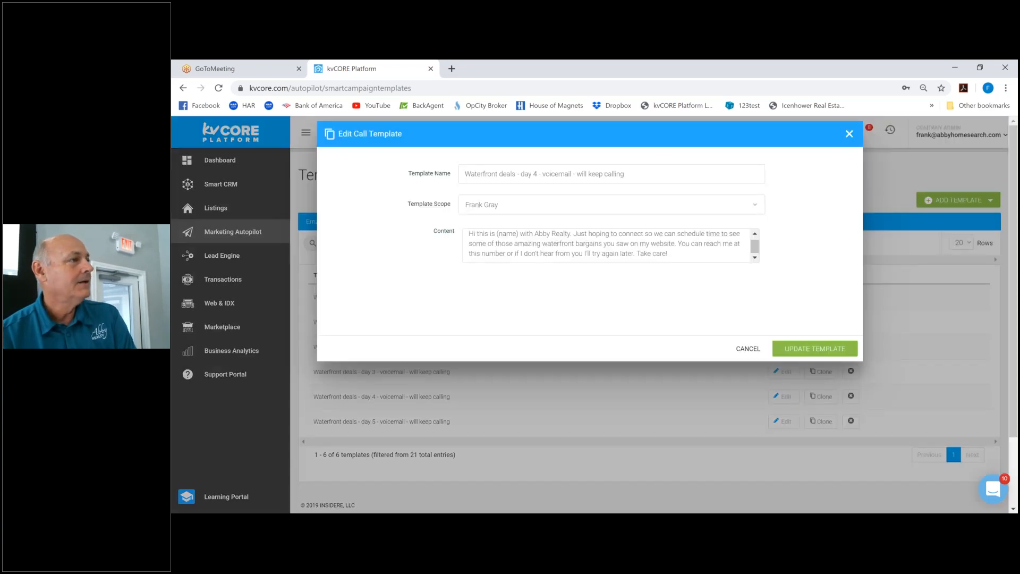
{"action": "left_click", "coordinate": [849, 135]}
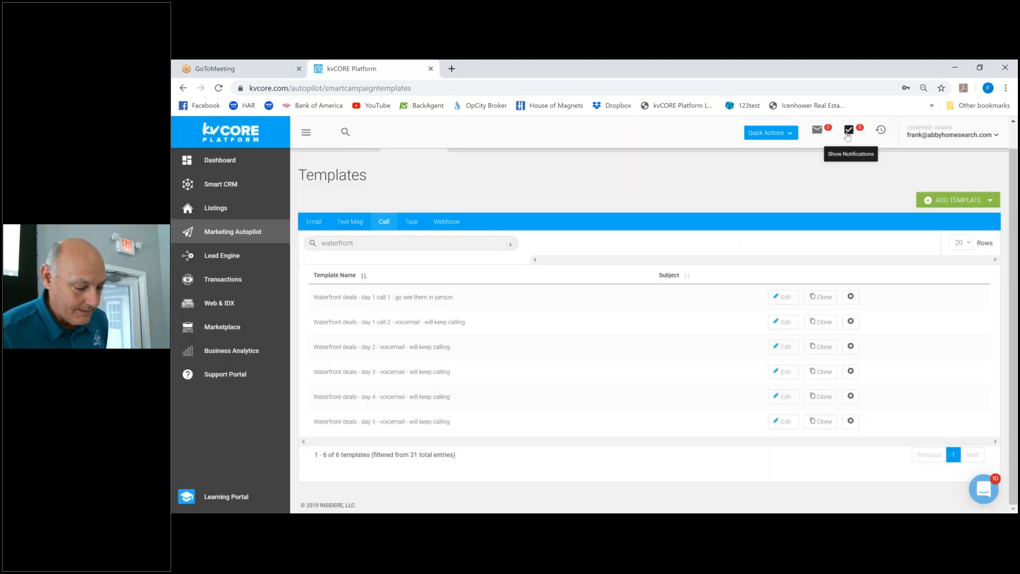
{"action": "left_click", "coordinate": [783, 301]}
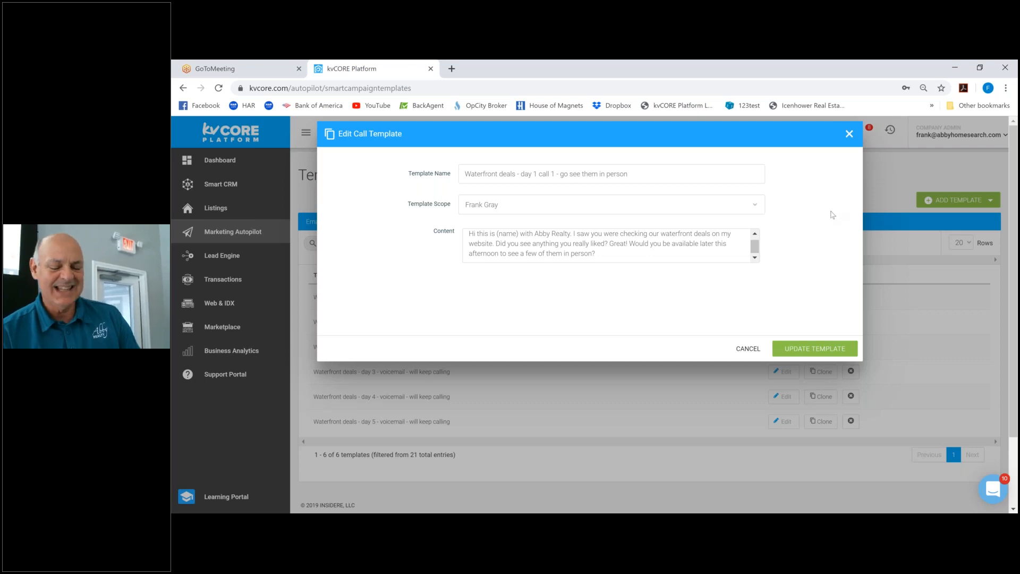
{"action": "left_click", "coordinate": [848, 136]}
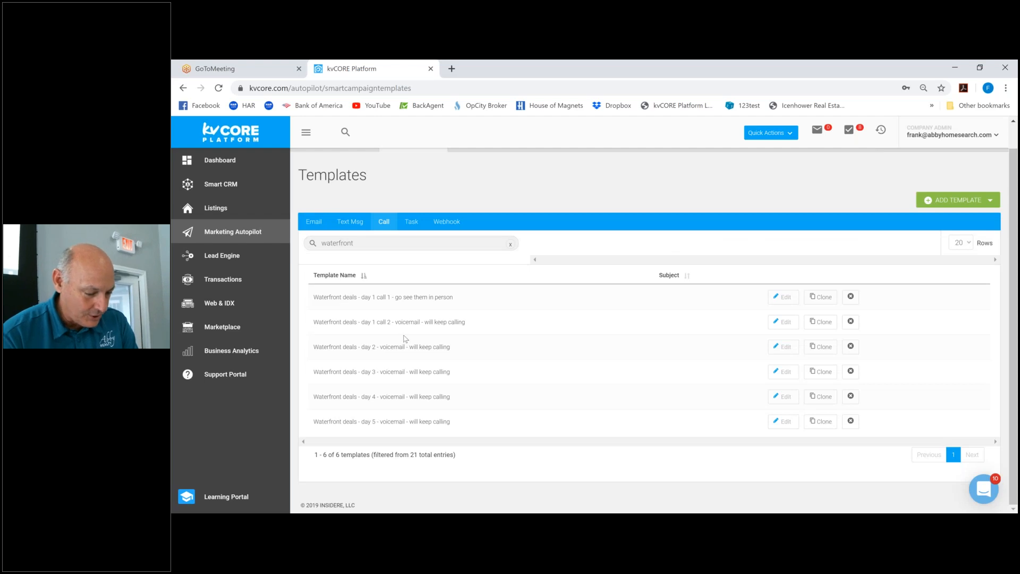
Read the Waterfront deals day 1 call 2 voicemail template and clone it with its default copy name.
{"action": "left_click", "coordinate": [782, 322]}
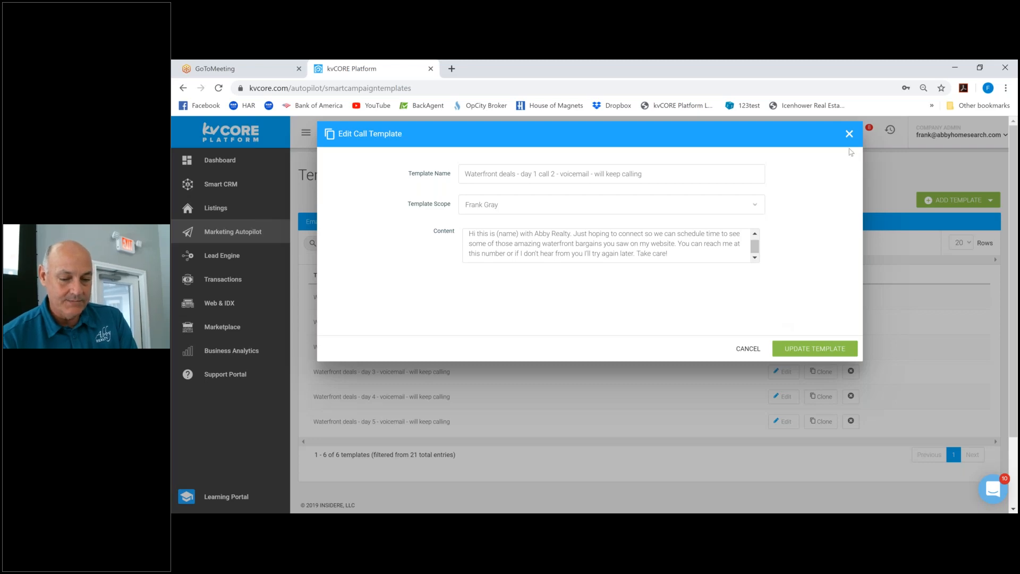
{"action": "left_click", "coordinate": [850, 134]}
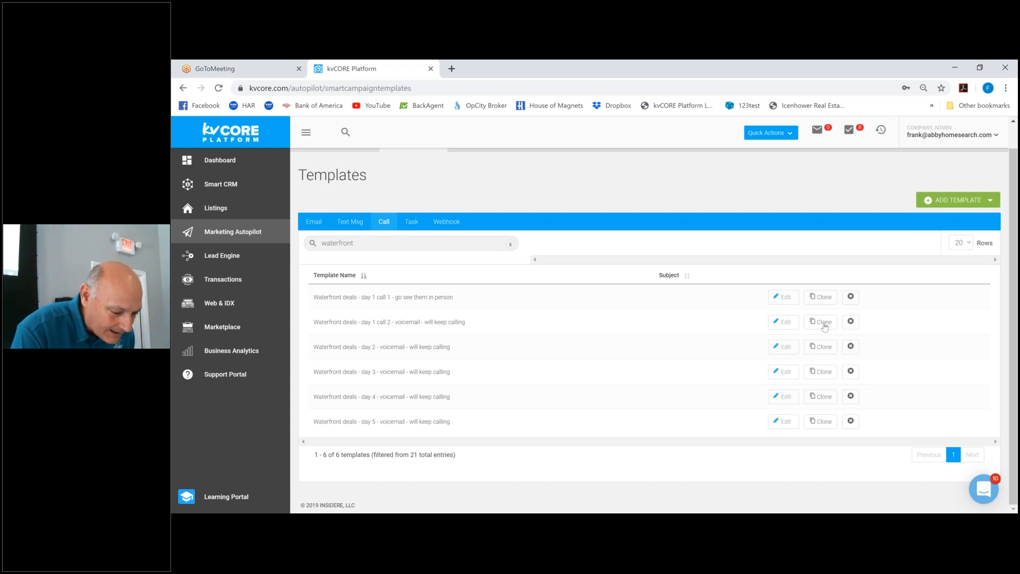
{"action": "left_click", "coordinate": [823, 323]}
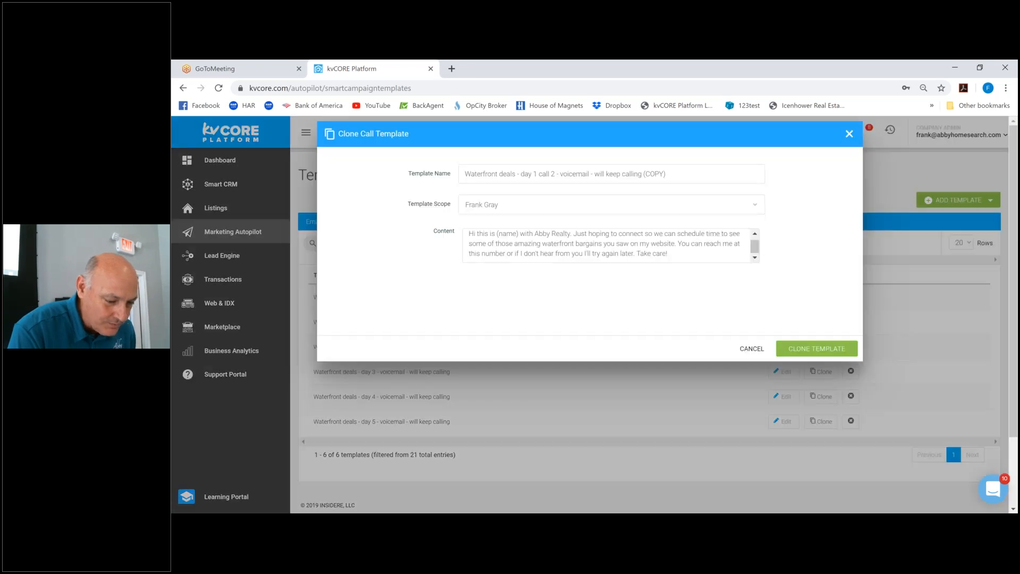
{"action": "left_click", "coordinate": [819, 349]}
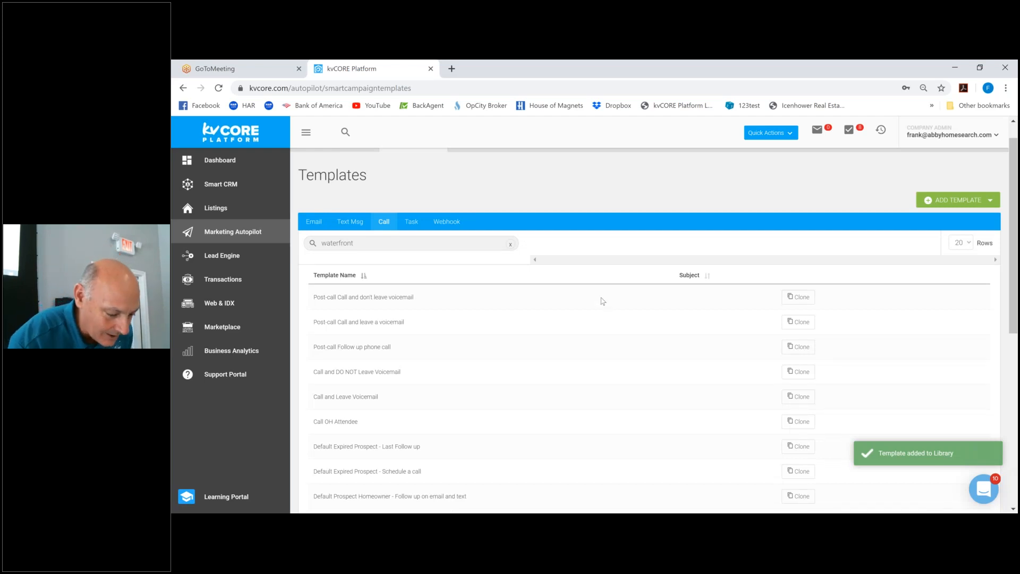
Filter the call templates by "waterfront" and rename the new copy "Waterfront deals - day 6 - voicemail - will keep calling".
{"action": "left_click", "coordinate": [403, 244]}
{"action": "key", "text": "Return"}
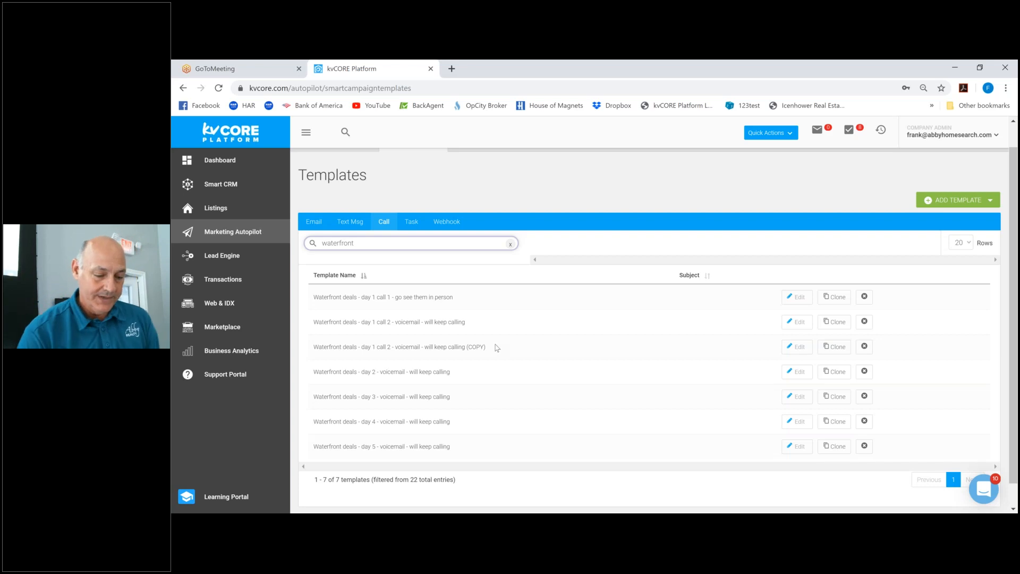
{"action": "left_click", "coordinate": [801, 348]}
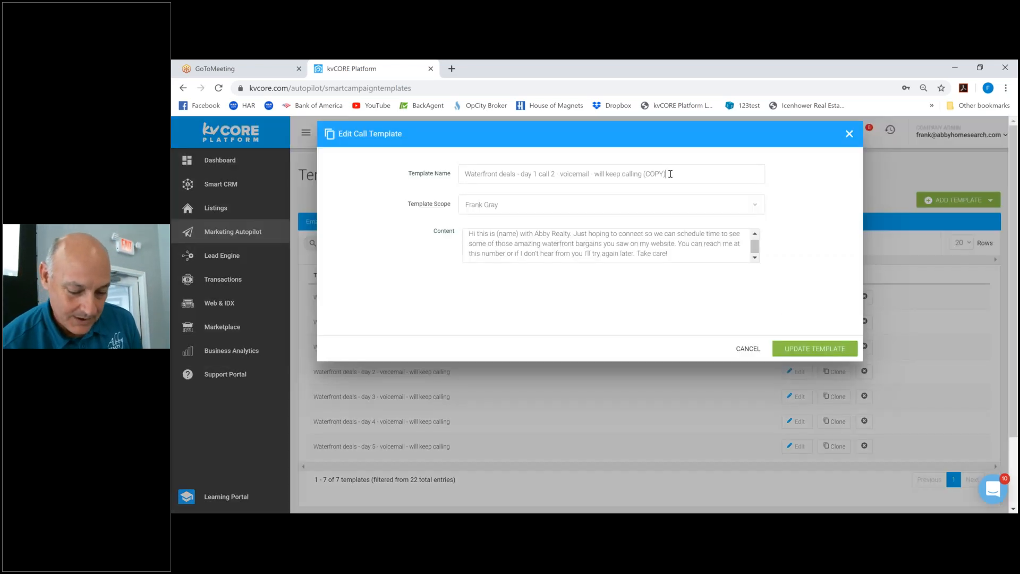
{"action": "key", "text": "BackSpace"}
{"action": "key", "text": "BackSpace"}
{"action": "key", "text": "BackSpace"}
{"action": "key", "text": "BackSpace"}
{"action": "key", "text": "BackSpace"}
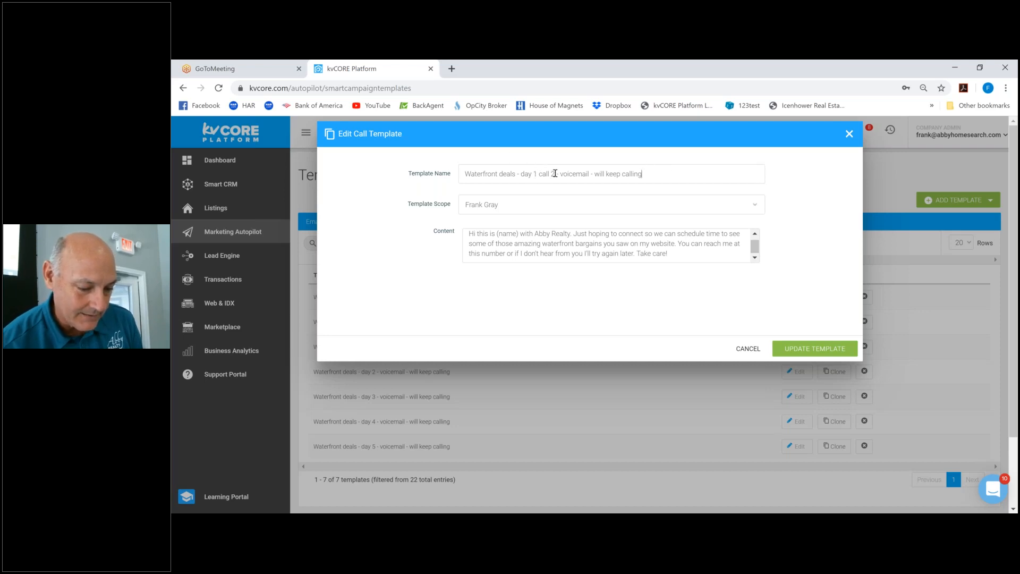
{"action": "left_click_drag", "start_coordinate": [556, 174], "coordinate": [521, 173]}
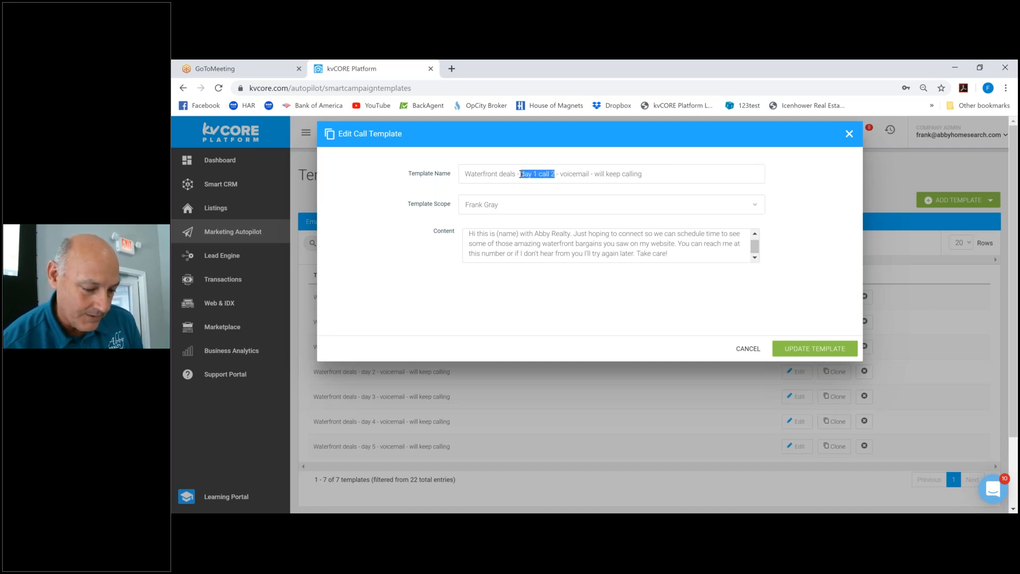
{"action": "type", "text": "day 6"}
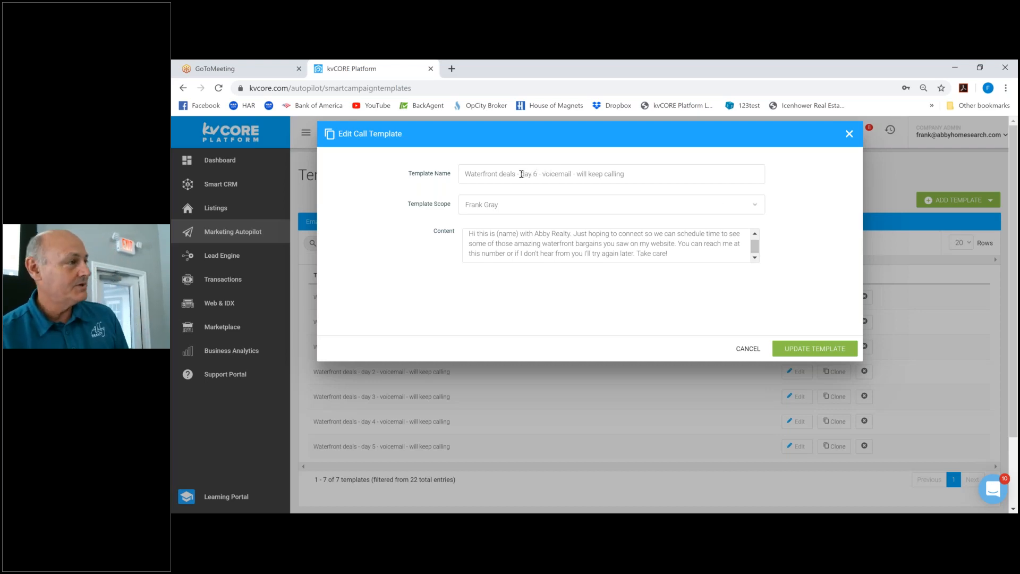
{"action": "left_click", "coordinate": [805, 351]}
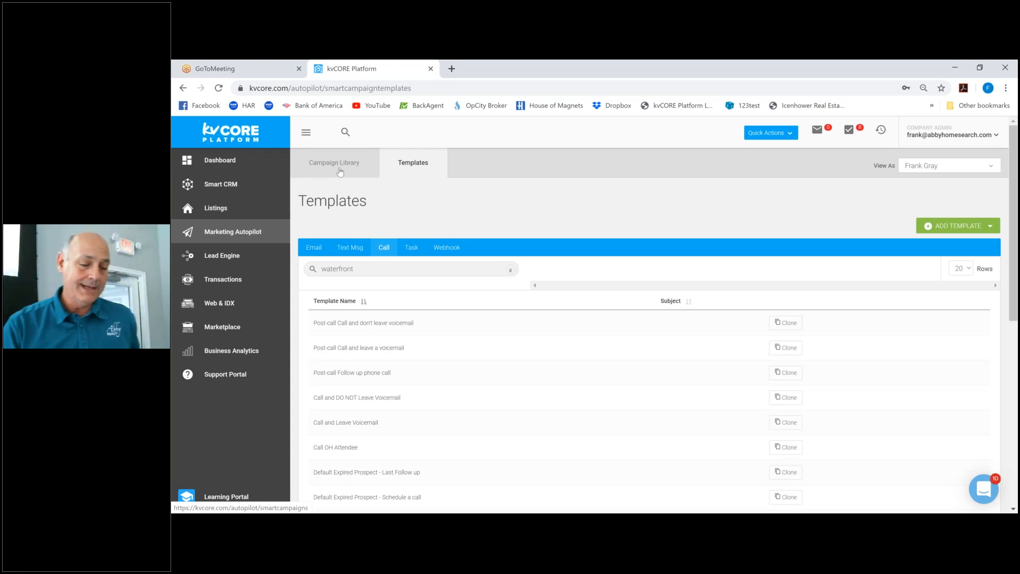
Start a new campaign in the Campaign Library with Moved to Hashtag as its start trigger.
{"action": "left_click", "coordinate": [340, 170]}
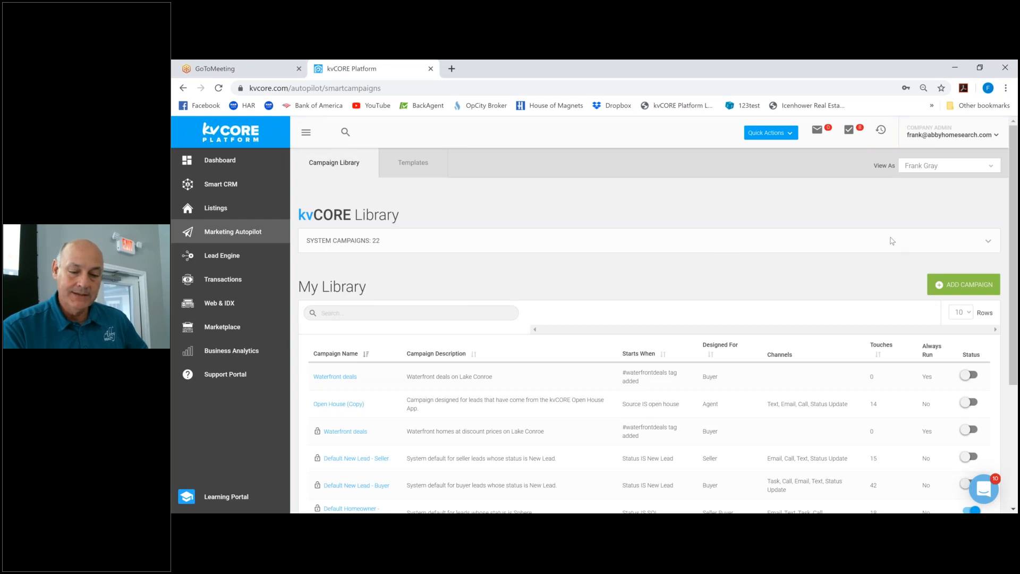
{"action": "left_click", "coordinate": [963, 287]}
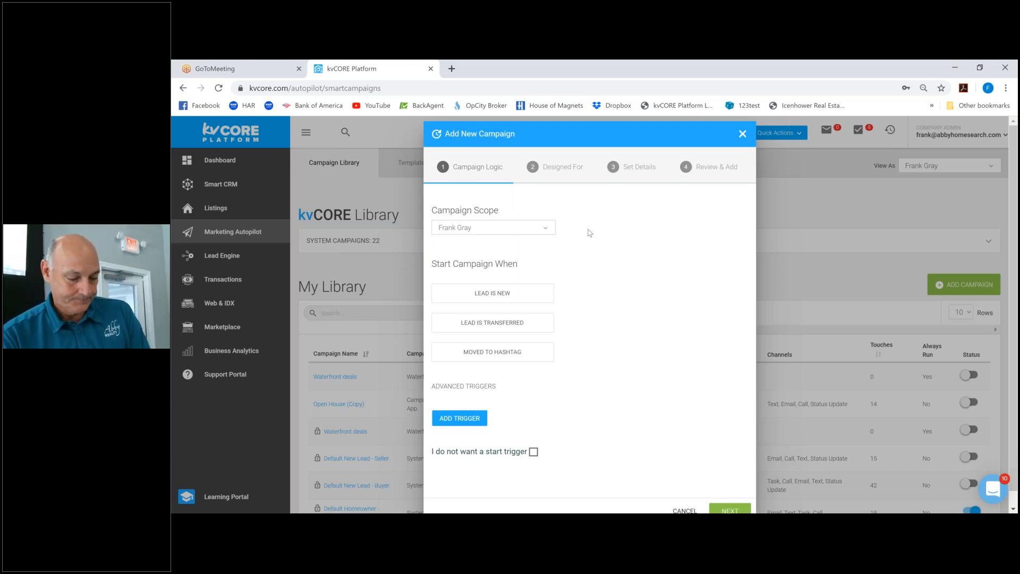
{"action": "scroll", "coordinate": [589, 232], "scroll_direction": "down", "scroll_amount": 1}
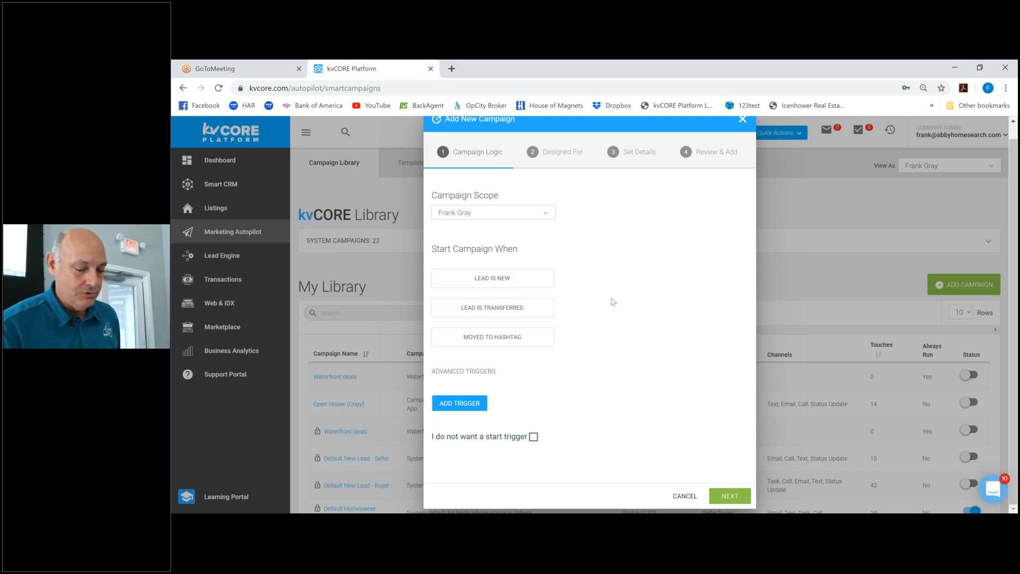
{"action": "left_click", "coordinate": [504, 341]}
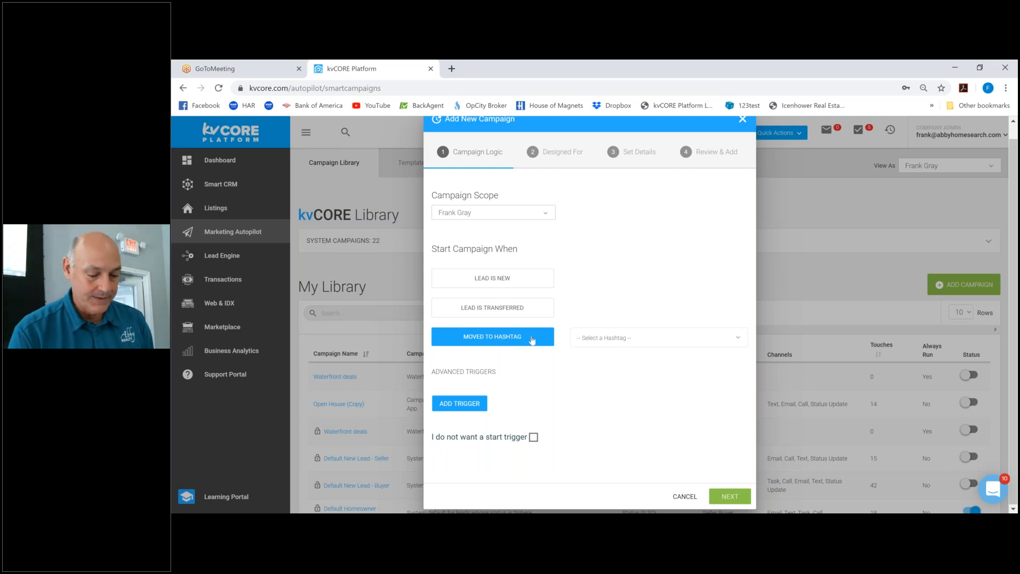
Try to create the hashtag "investors new" for the campaign's start trigger.
{"action": "left_click", "coordinate": [738, 340]}
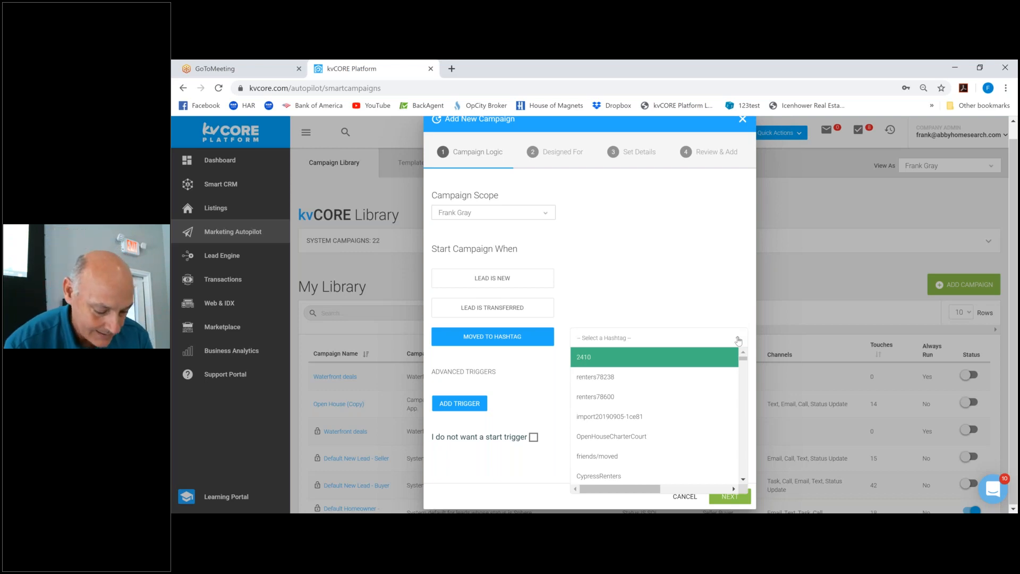
{"action": "type", "text": "investors"}
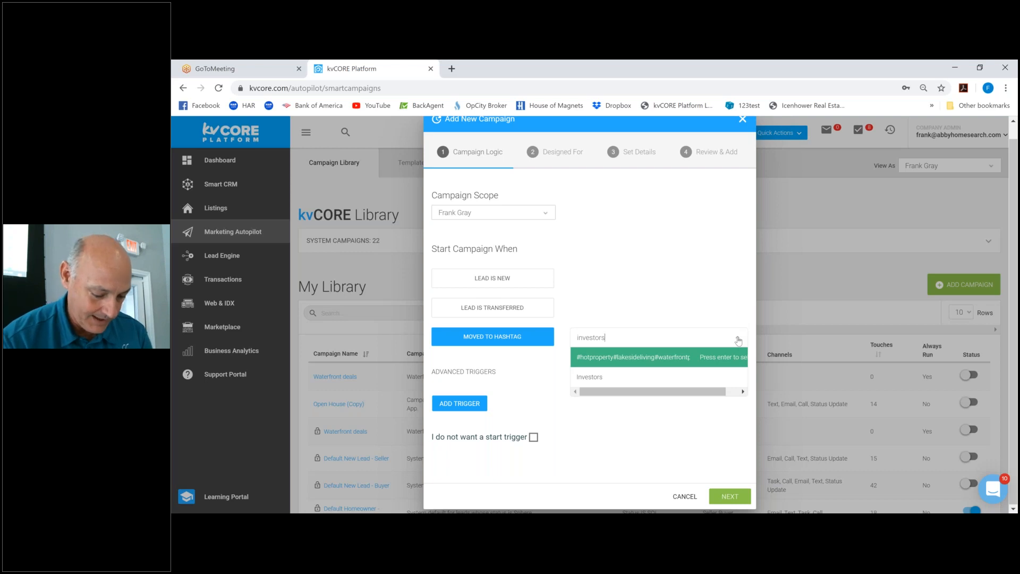
{"action": "type", "text": "new"}
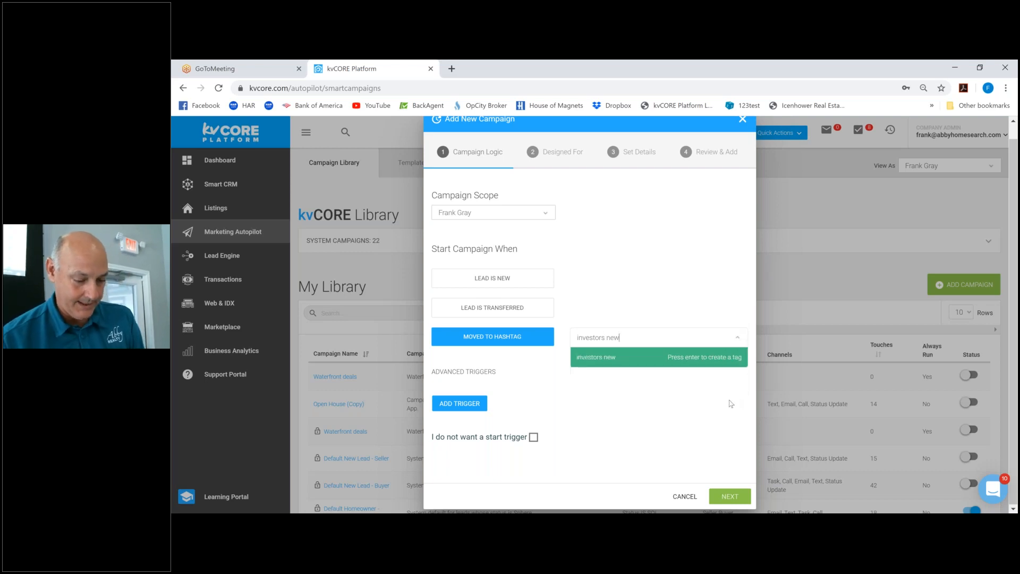
{"action": "left_click", "coordinate": [703, 363]}
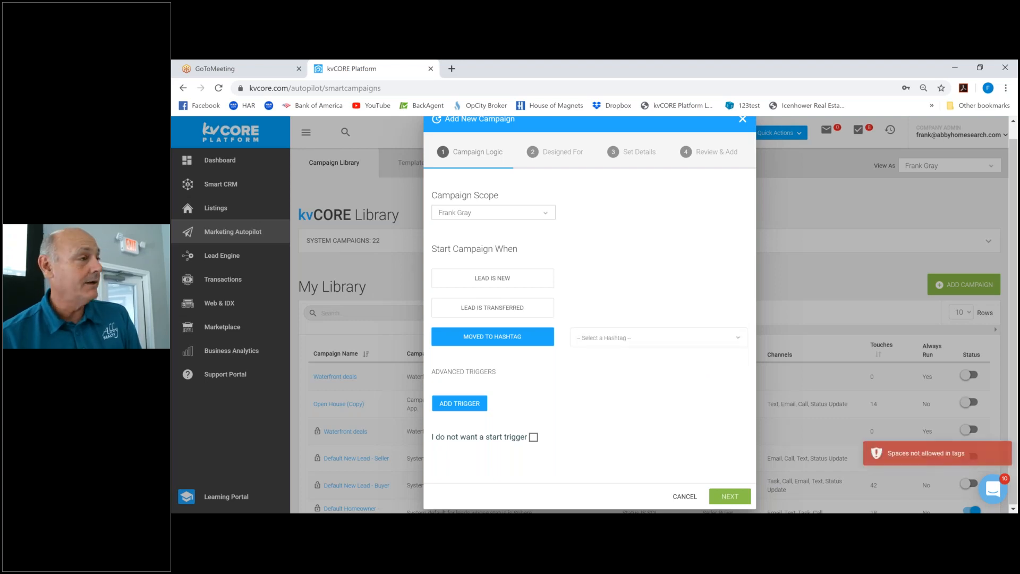
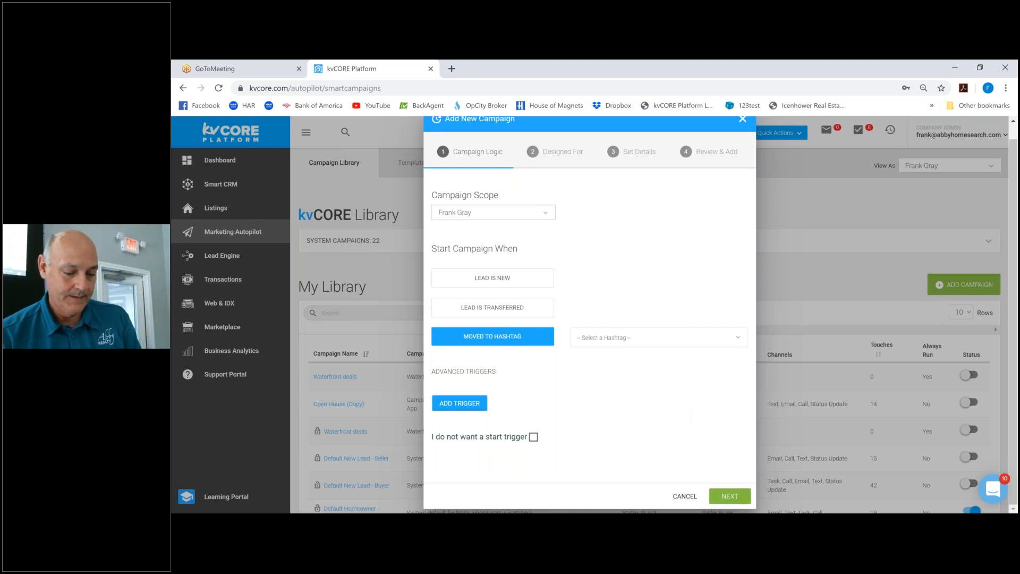
Keep Buyer as the audience the campaign is designed for and continue to the campaign details.
{"action": "left_click", "coordinate": [730, 496]}
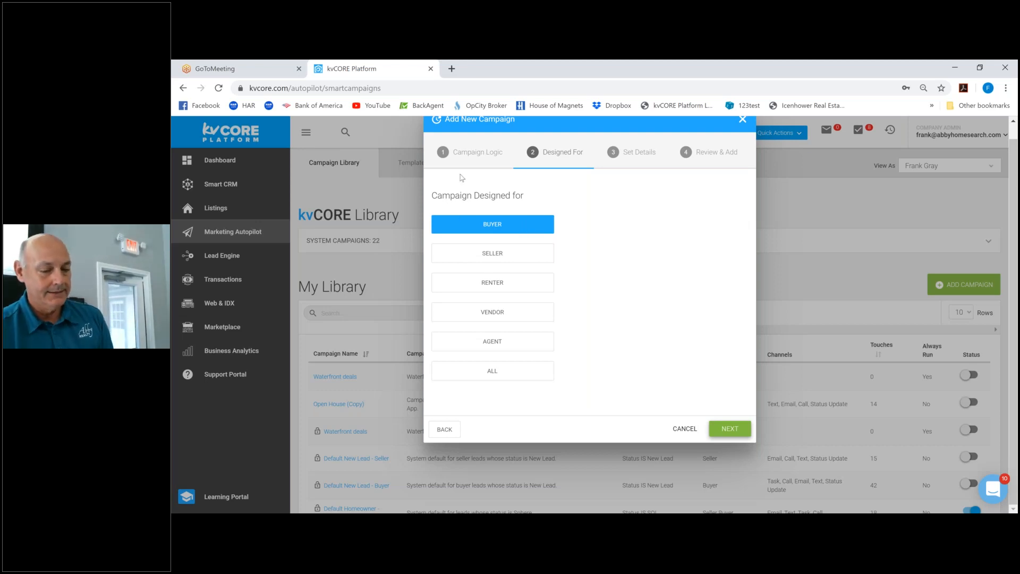
{"action": "left_click", "coordinate": [468, 158]}
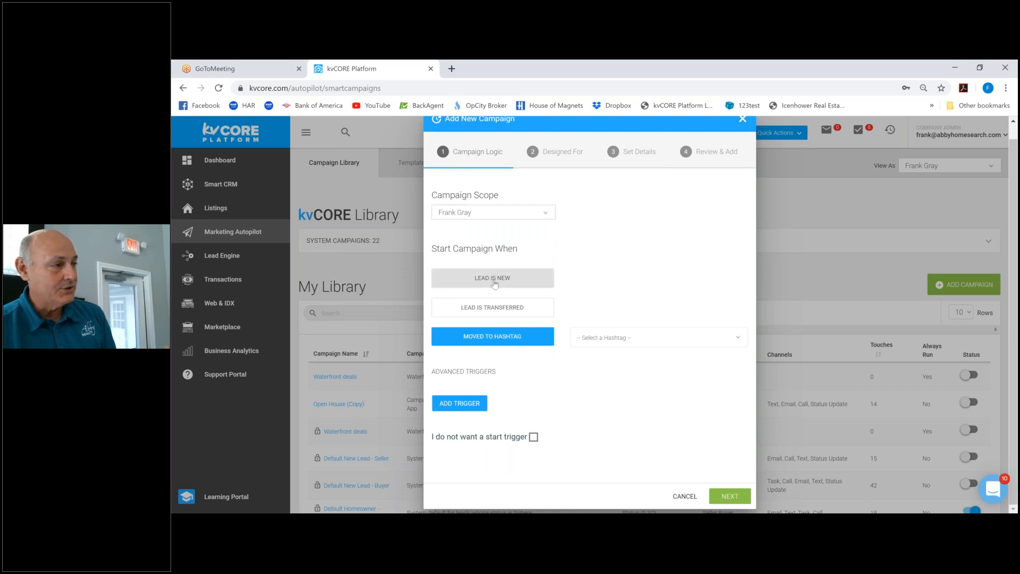
{"action": "left_click", "coordinate": [568, 153]}
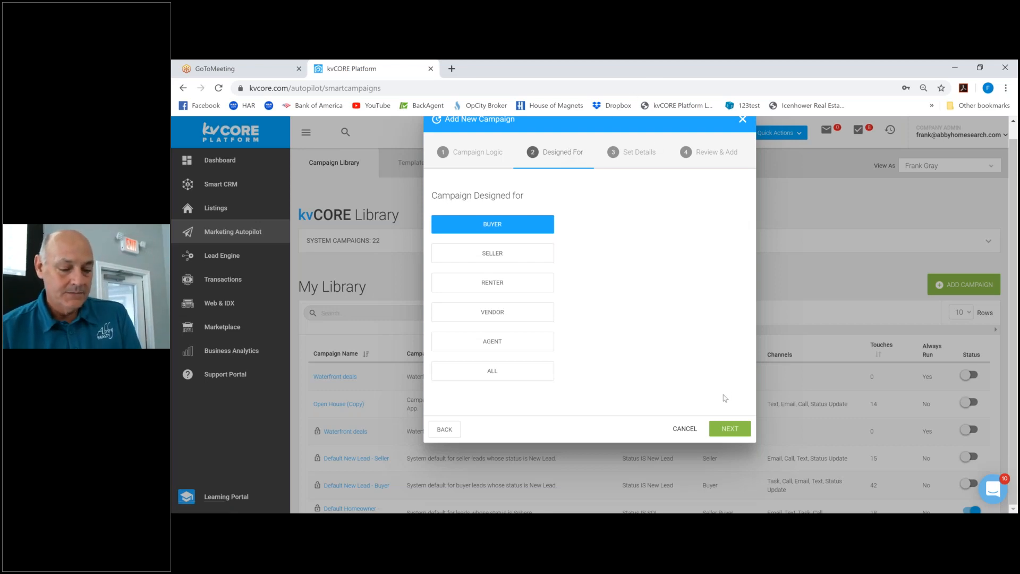
{"action": "left_click", "coordinate": [727, 430]}
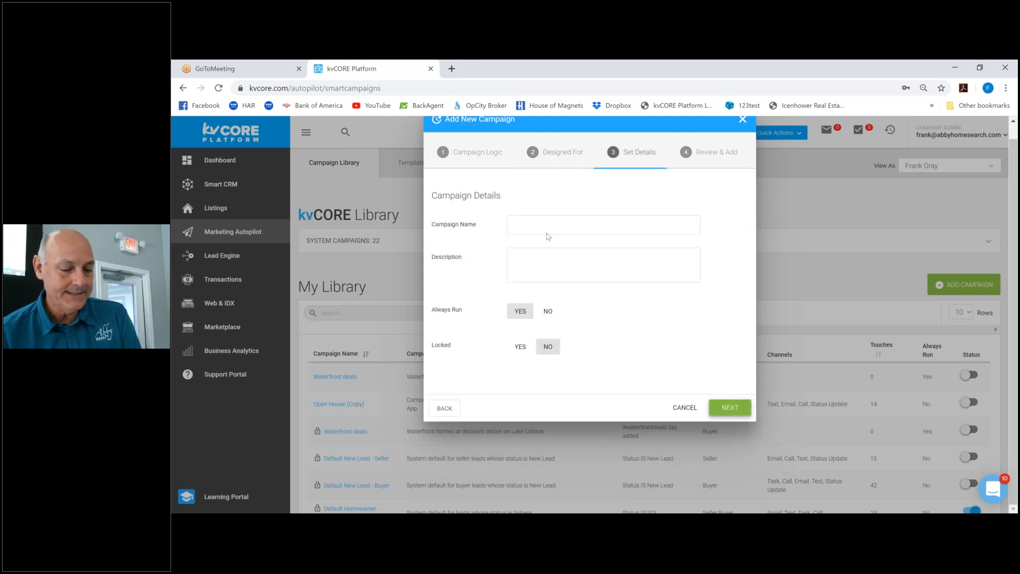
Name the campaign "Investors new", describe it as "People who responcd to my fixer upper FB ads", and continue to the review.
{"action": "left_click", "coordinate": [529, 225]}
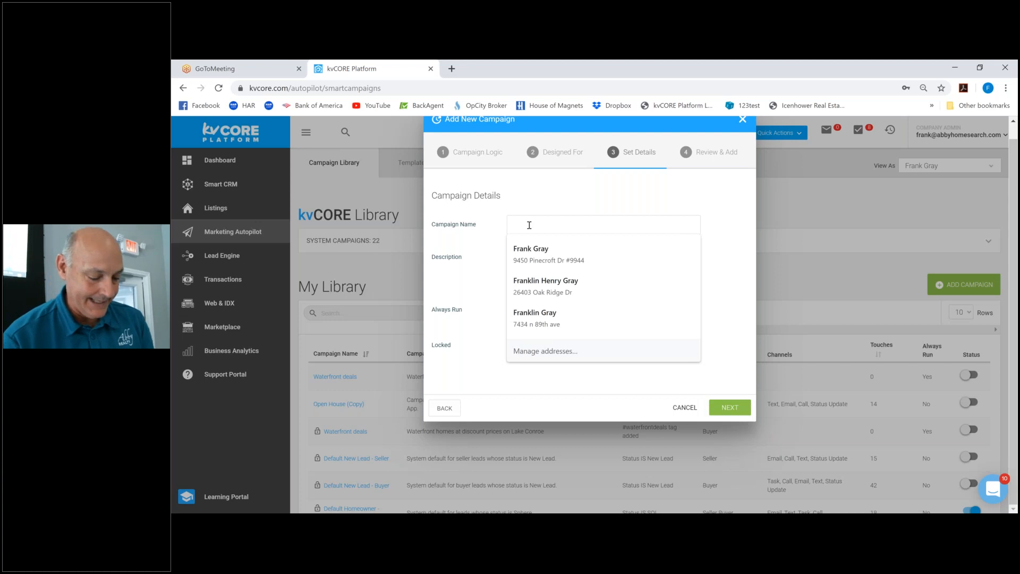
{"action": "type", "text": "Inves"}
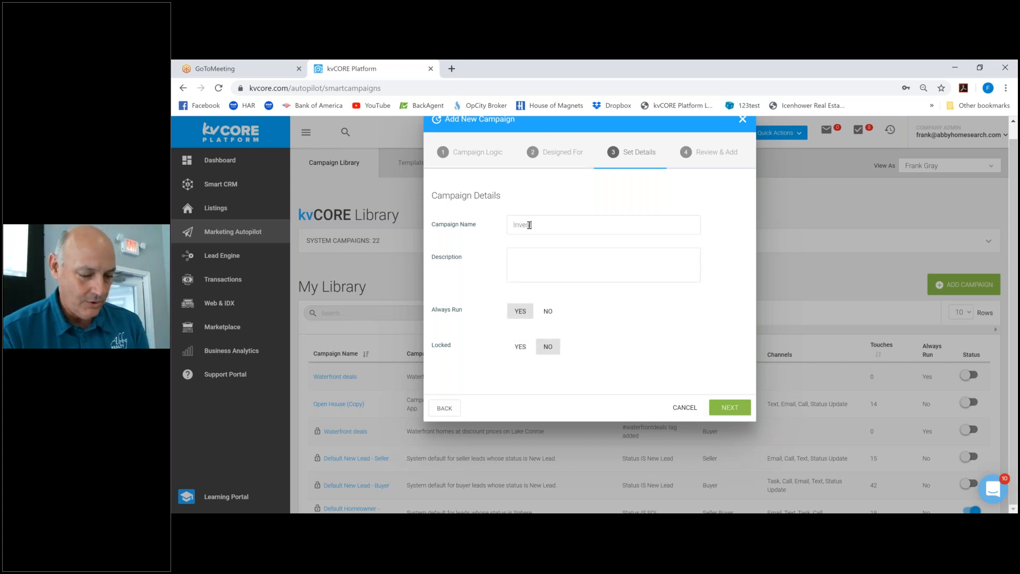
{"action": "type", "text": "tors new"}
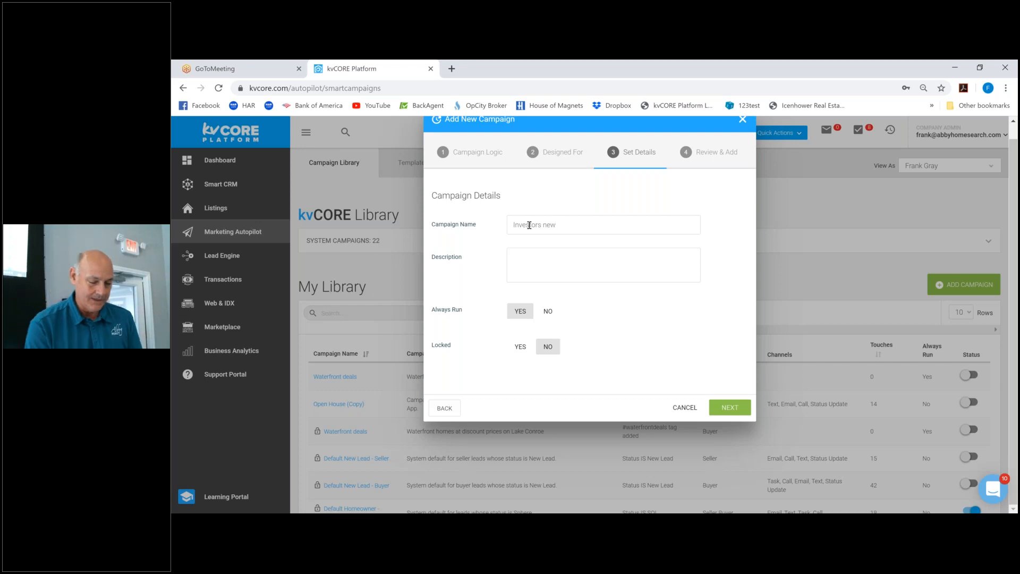
{"action": "left_click", "coordinate": [522, 268]}
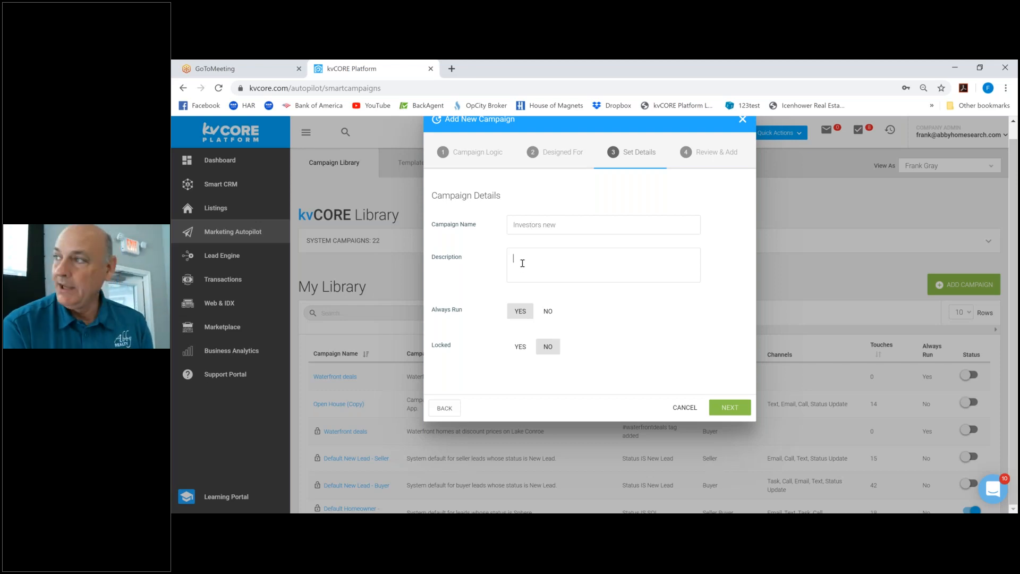
{"action": "type", "text": "P"}
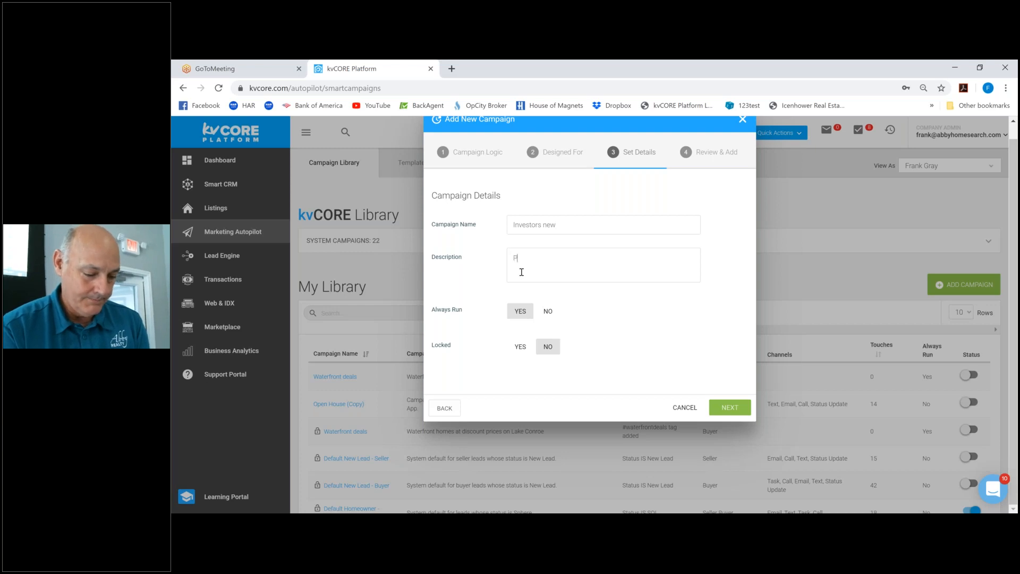
{"action": "type", "text": "eople who responcd to m"}
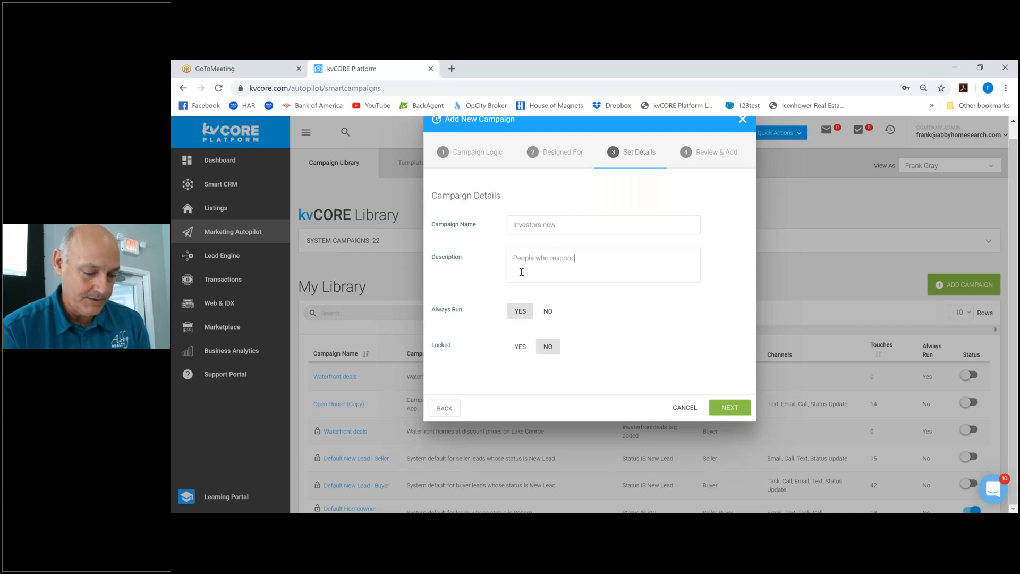
{"action": "type", "text": "y "}
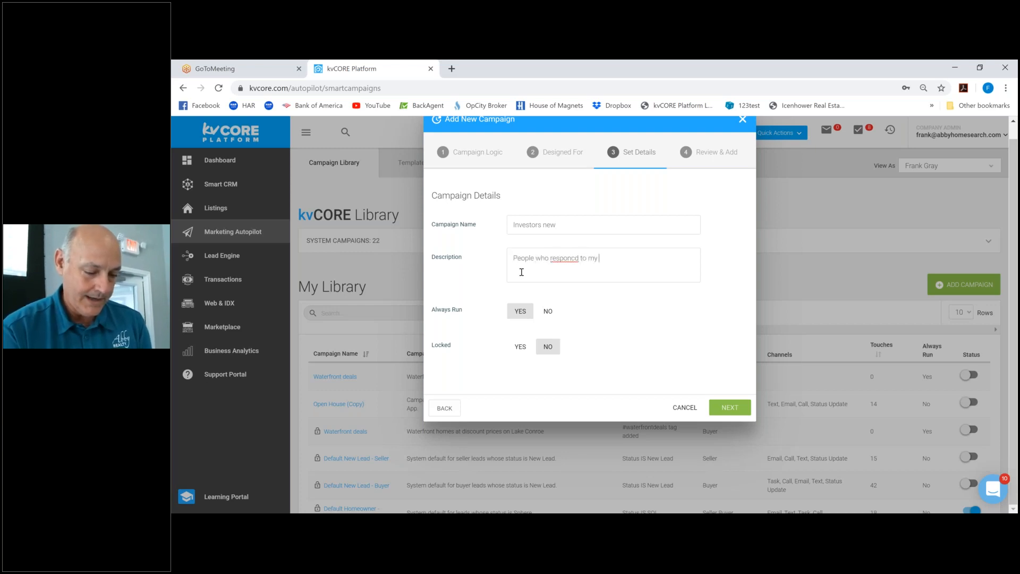
{"action": "type", "text": "fixer upper "}
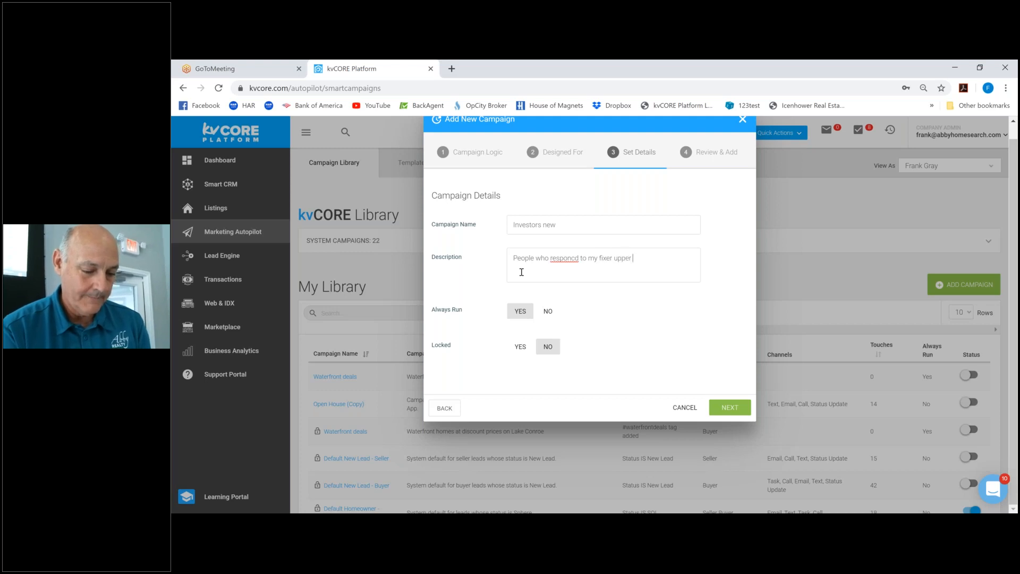
{"action": "type", "text": "FB ads"}
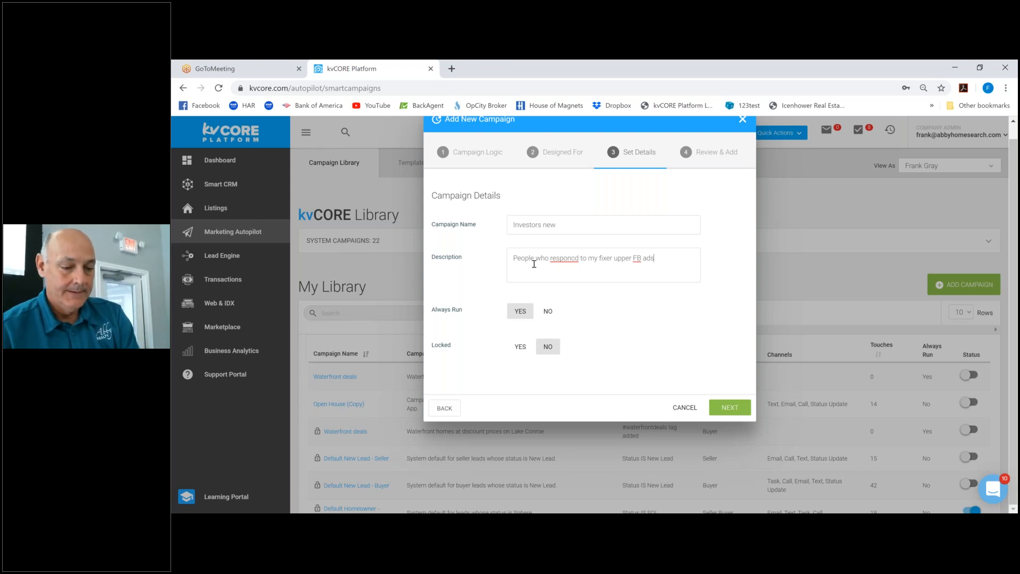
{"action": "left_click", "coordinate": [731, 408]}
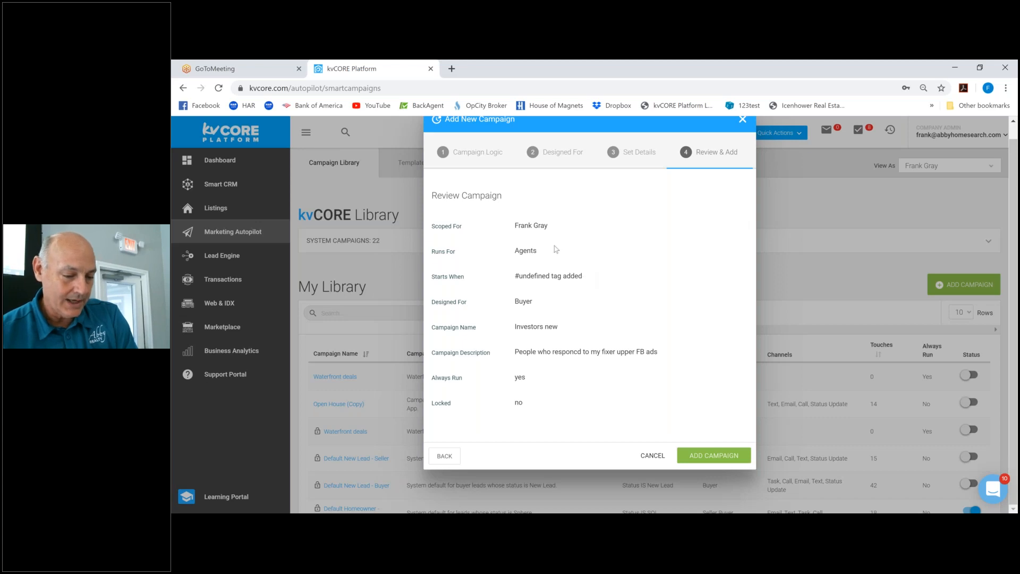
Return to the campaign logic and set the Moved to Hashtag start trigger to the existing "Investors" hashtag.
{"action": "left_click", "coordinate": [471, 155]}
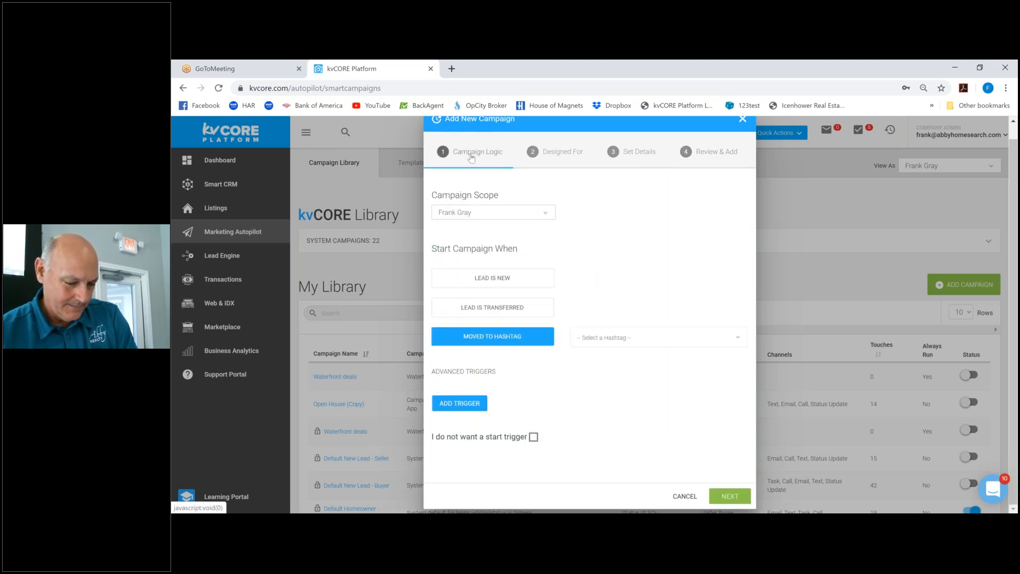
{"action": "left_click", "coordinate": [646, 345]}
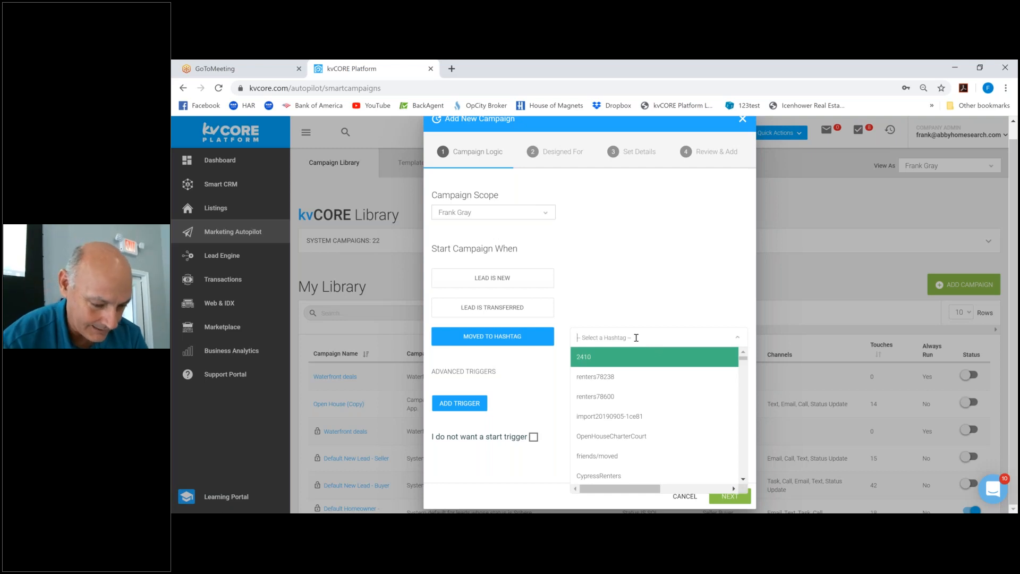
{"action": "type", "text": "investors"}
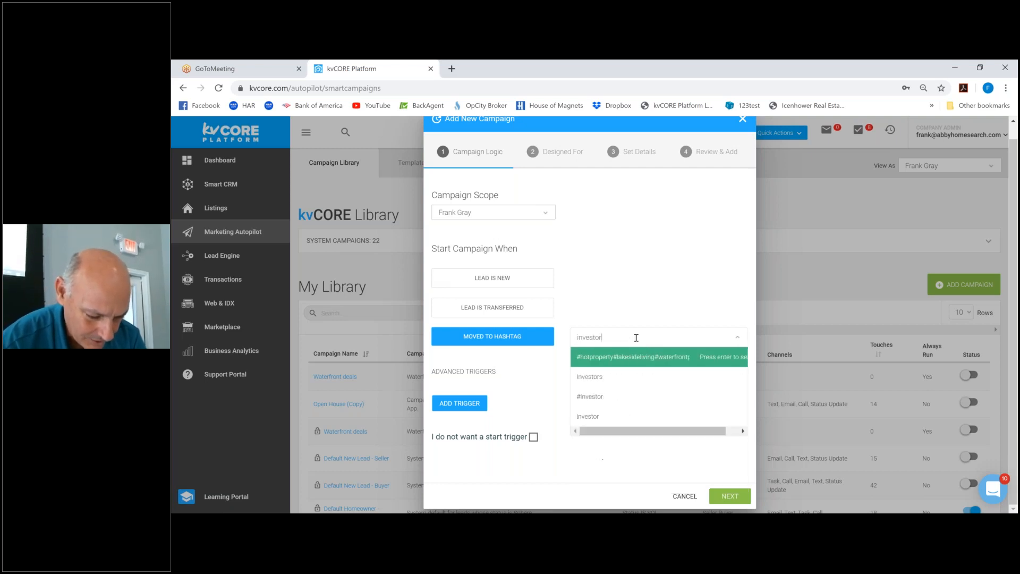
{"action": "left_click", "coordinate": [608, 381]}
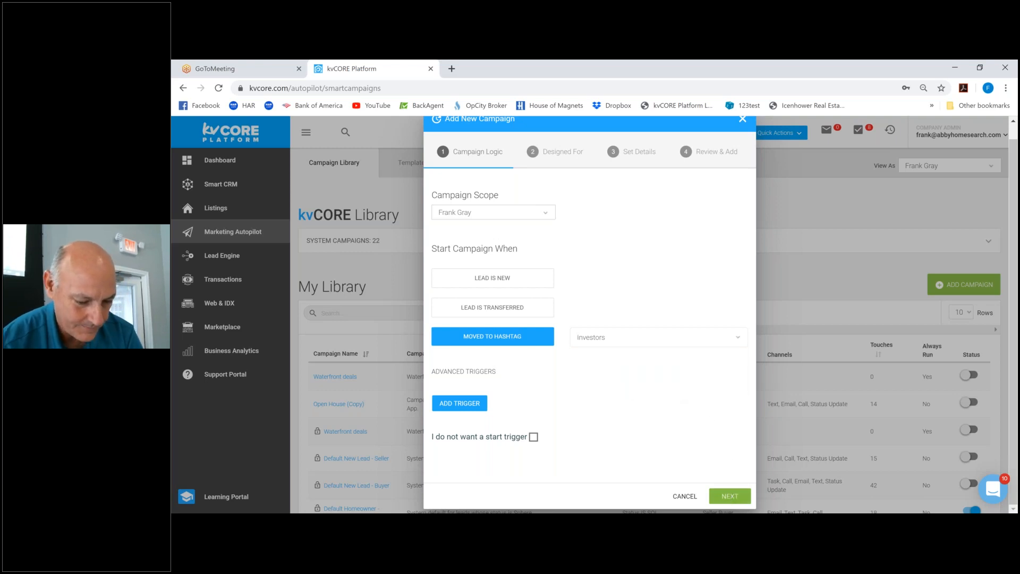
Keep Buyer as the audience, go to the campaign review and add the campaign.
{"action": "left_click", "coordinate": [730, 496]}
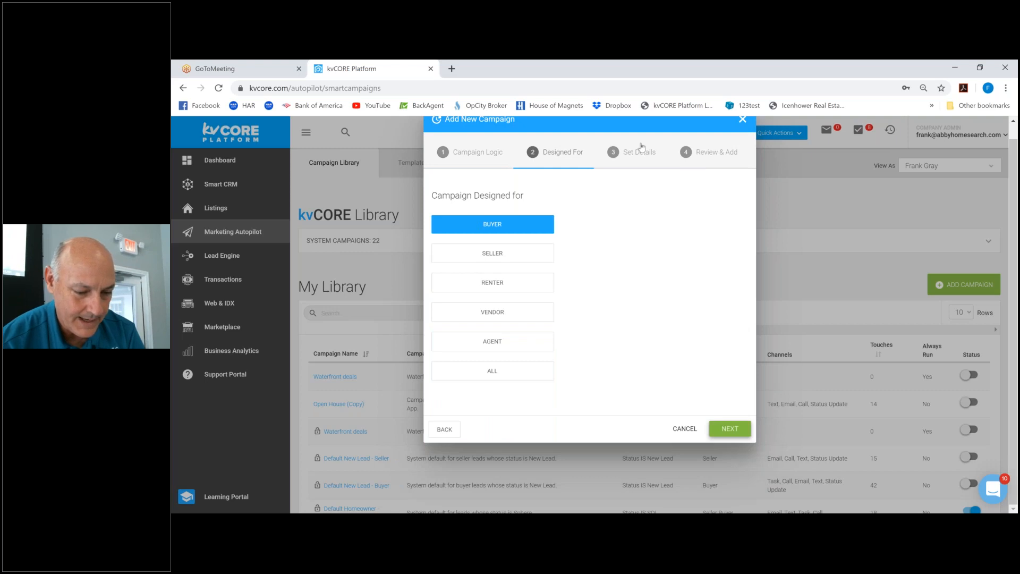
{"action": "left_click", "coordinate": [718, 160]}
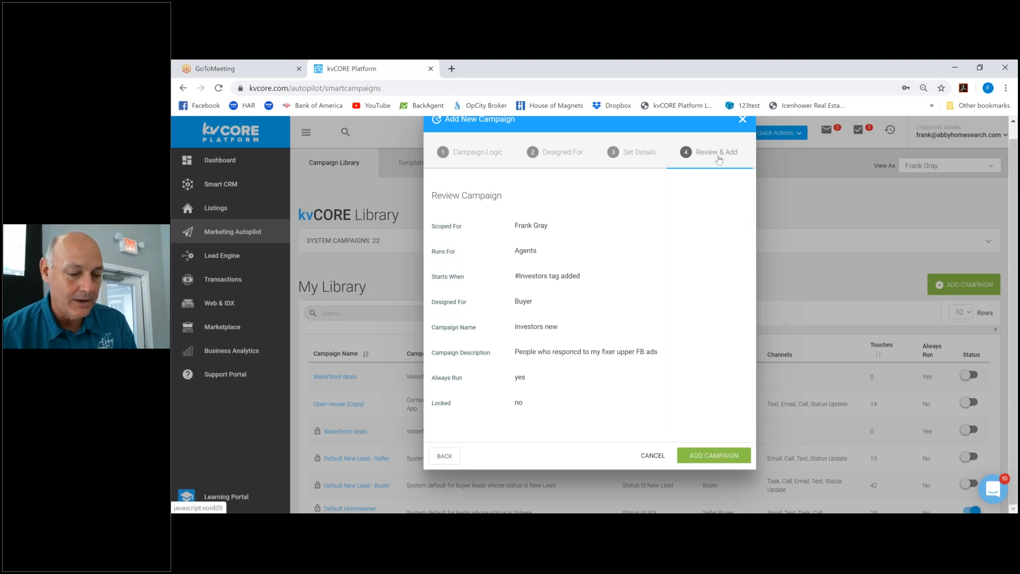
{"action": "left_click", "coordinate": [713, 456]}
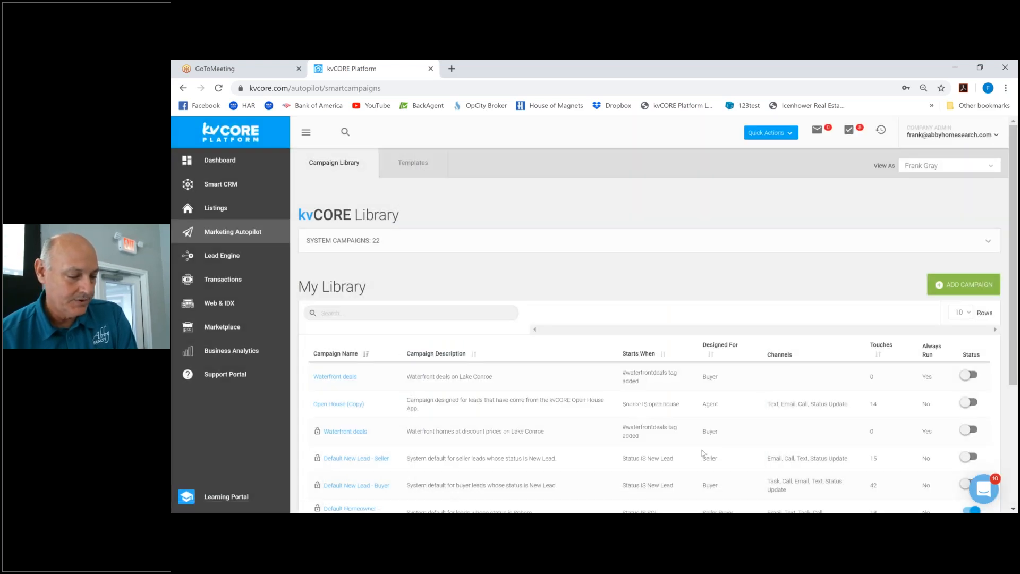
Search My Library for "investors new".
{"action": "left_click", "coordinate": [358, 313]}
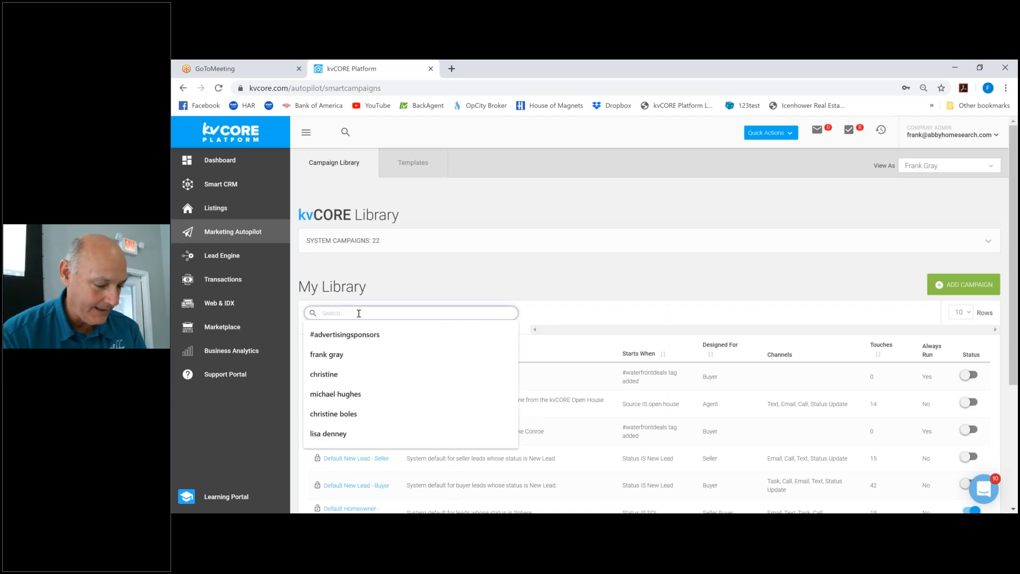
{"action": "type", "text": "investors"}
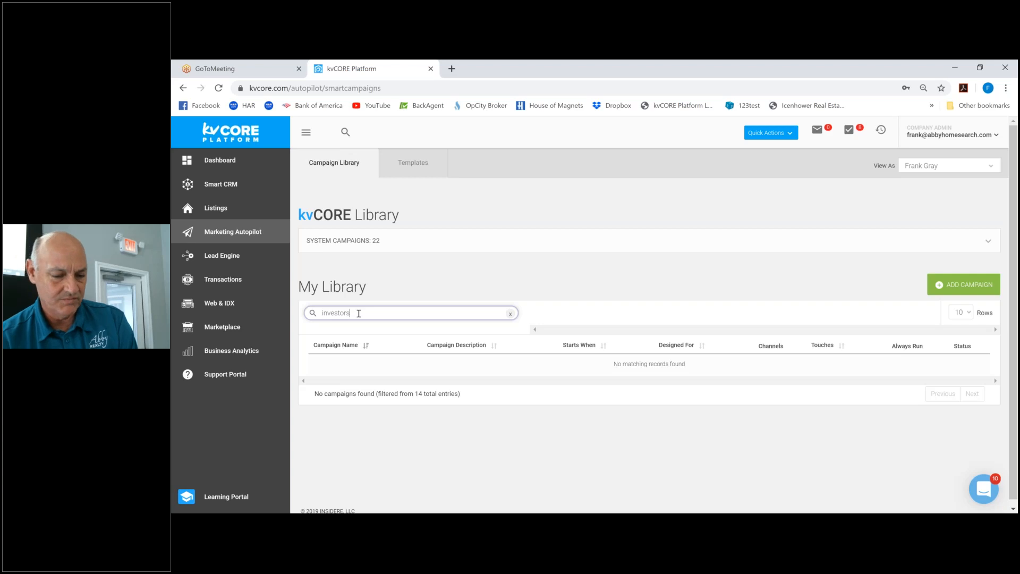
{"action": "type", "text": "new"}
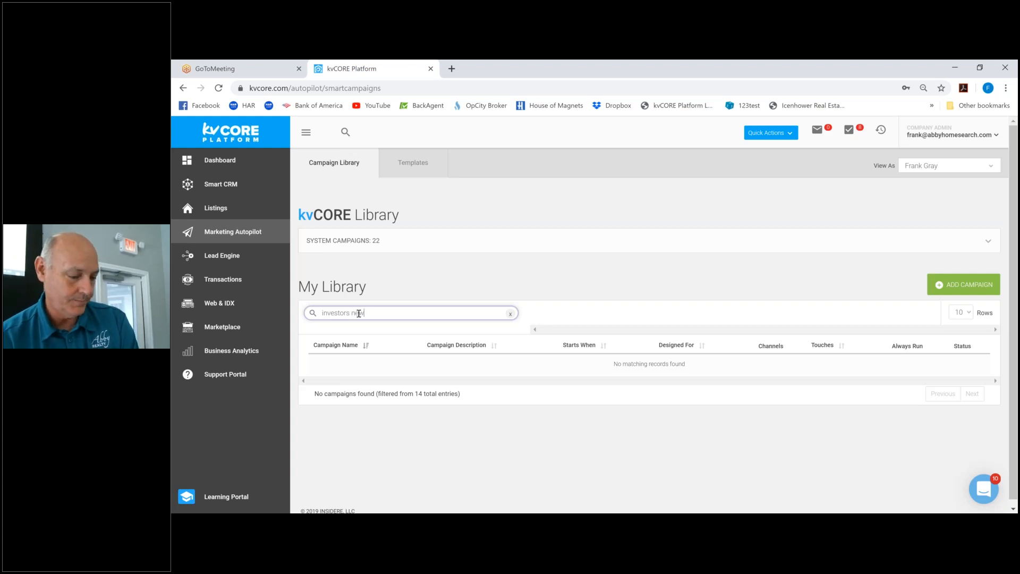
{"action": "left_click", "coordinate": [386, 279]}
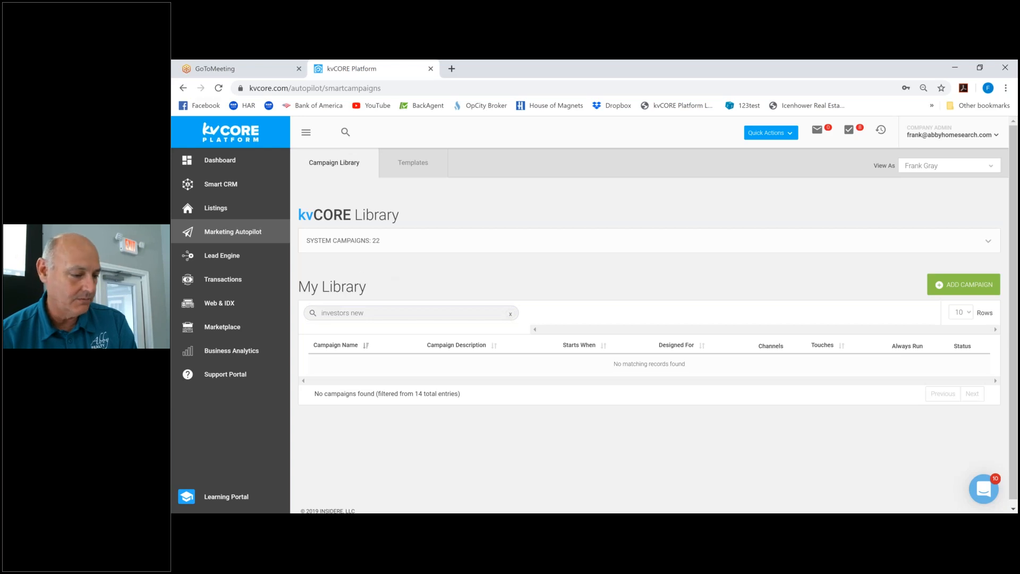
Reload the Campaign Library page and search My Library for "invest".
{"action": "left_click", "coordinate": [219, 93]}
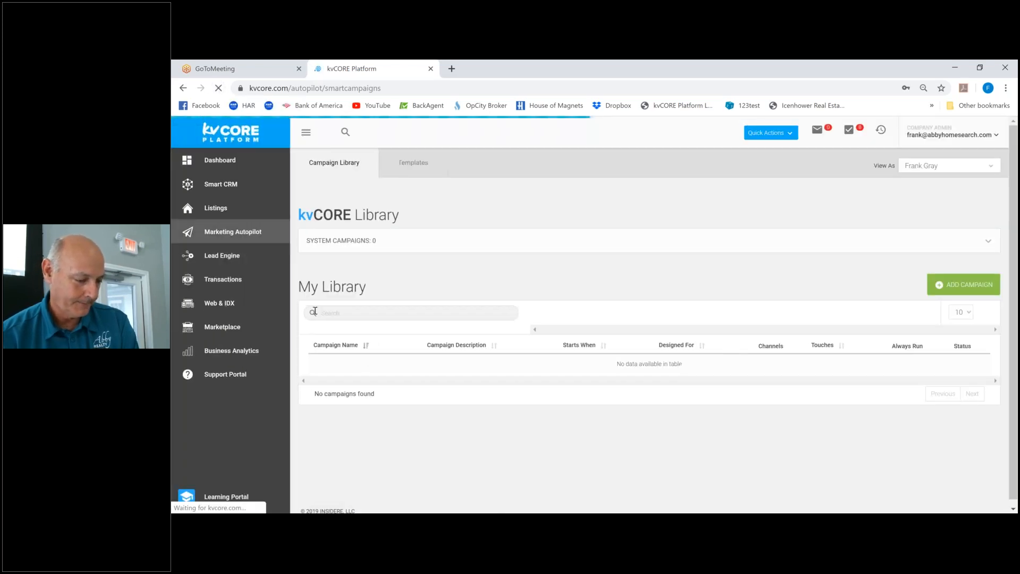
{"action": "left_click", "coordinate": [329, 313]}
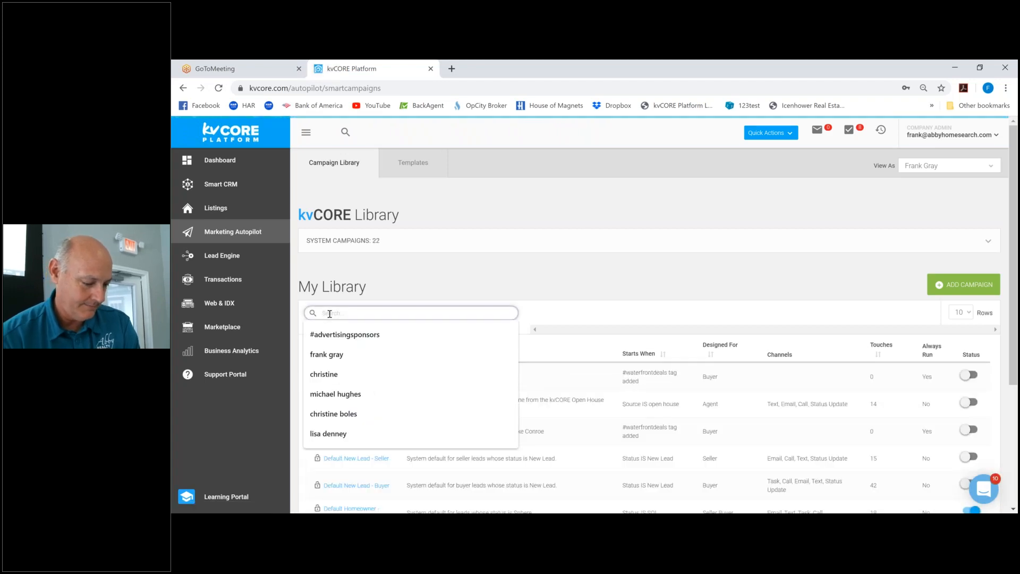
{"action": "type", "text": "invest"}
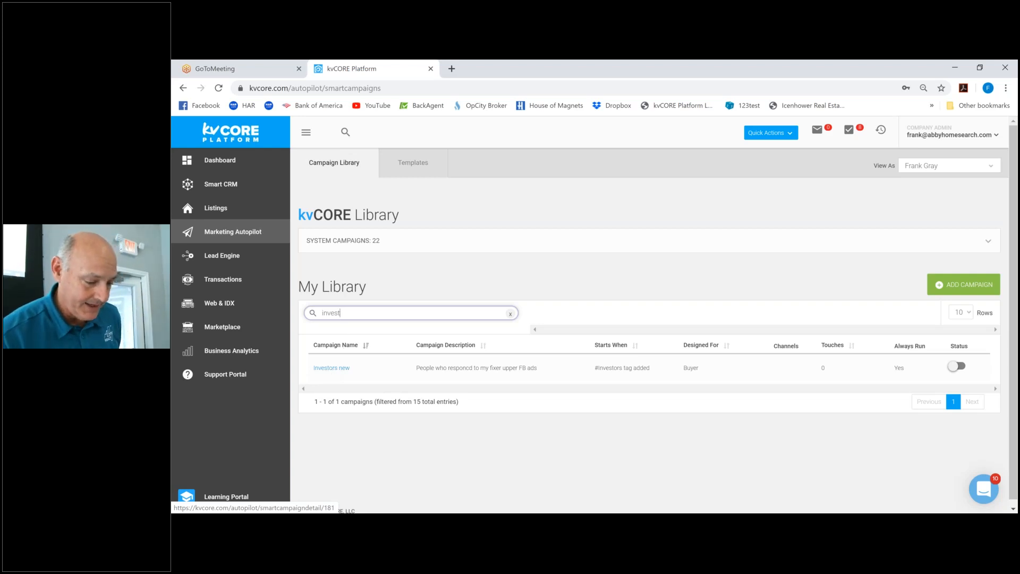
Clear the library search and look through the full list of campaigns in My Library.
{"action": "left_click", "coordinate": [510, 313]}
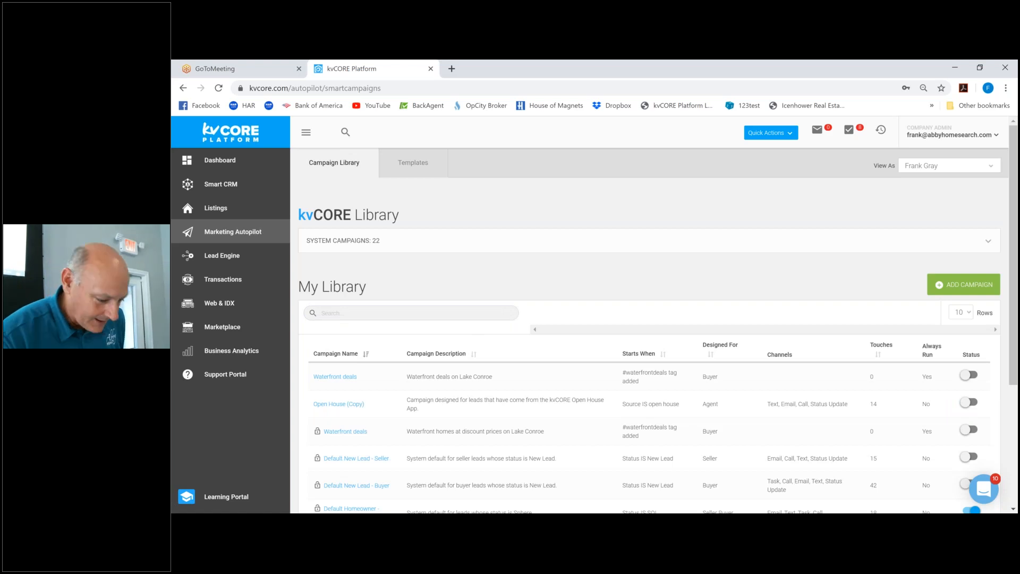
{"action": "scroll", "coordinate": [547, 419], "scroll_direction": "down", "scroll_amount": 1}
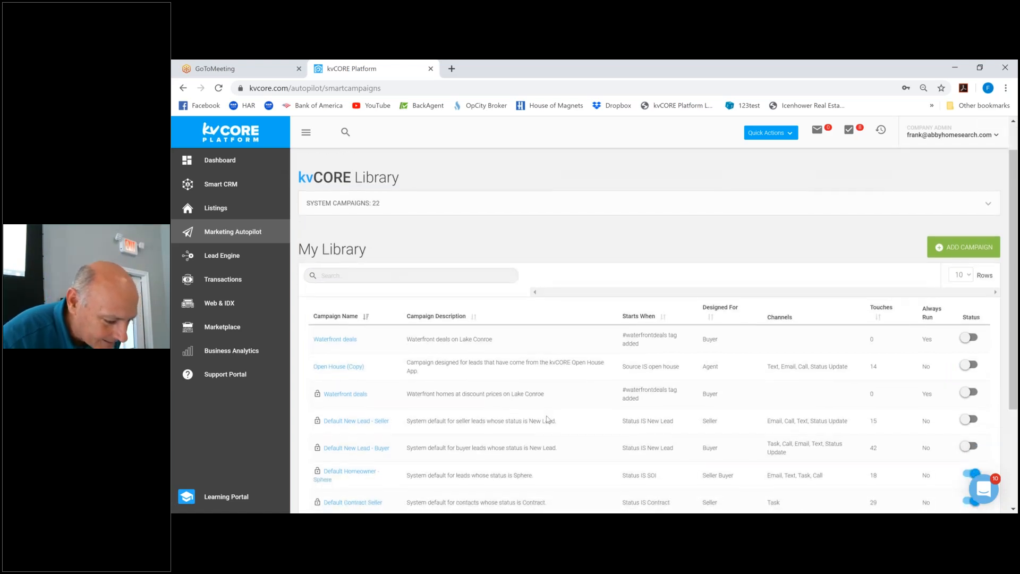
{"action": "scroll", "coordinate": [547, 419], "scroll_direction": "down", "scroll_amount": 2}
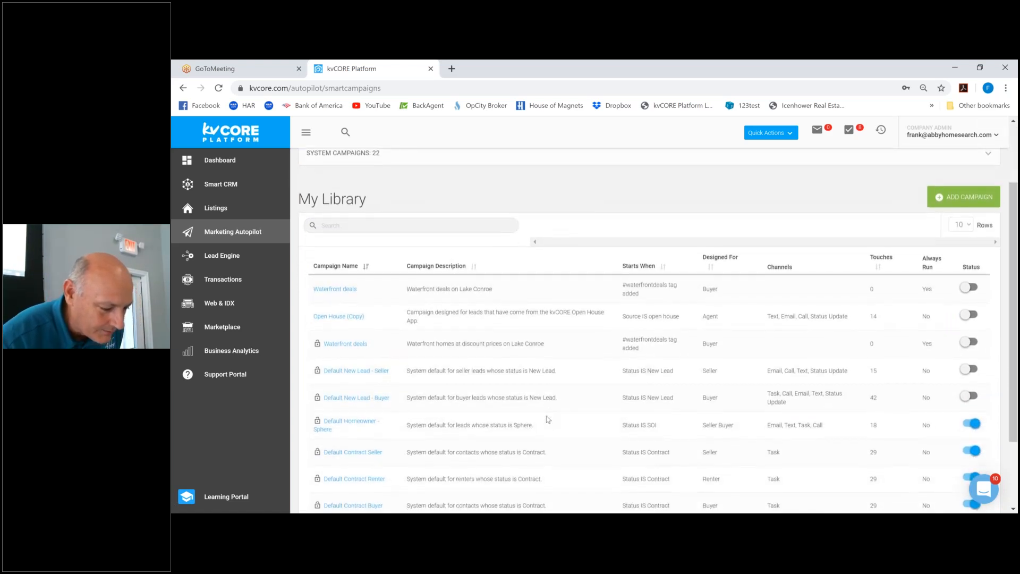
{"action": "scroll", "coordinate": [548, 419], "scroll_direction": "down", "scroll_amount": 2}
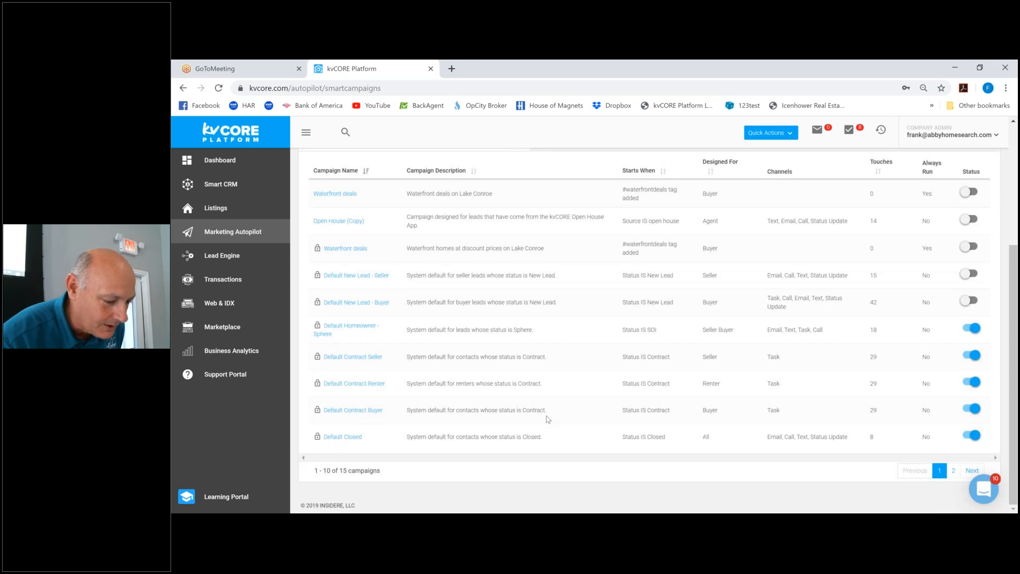
{"action": "scroll", "coordinate": [548, 420], "scroll_direction": "up", "scroll_amount": 5}
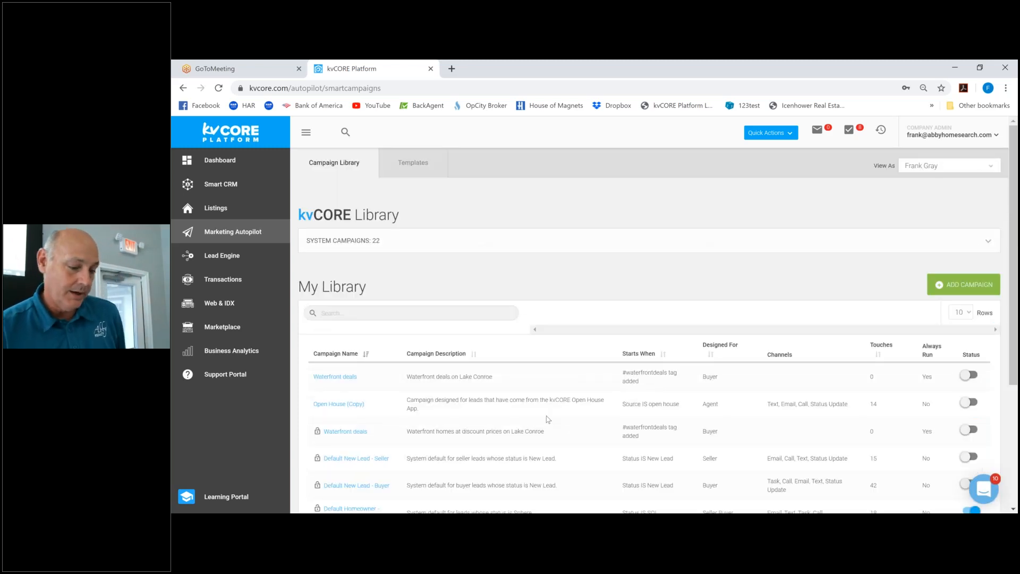
Filter My Library by "invest" and open the "Investors new" campaign.
{"action": "left_click", "coordinate": [357, 311]}
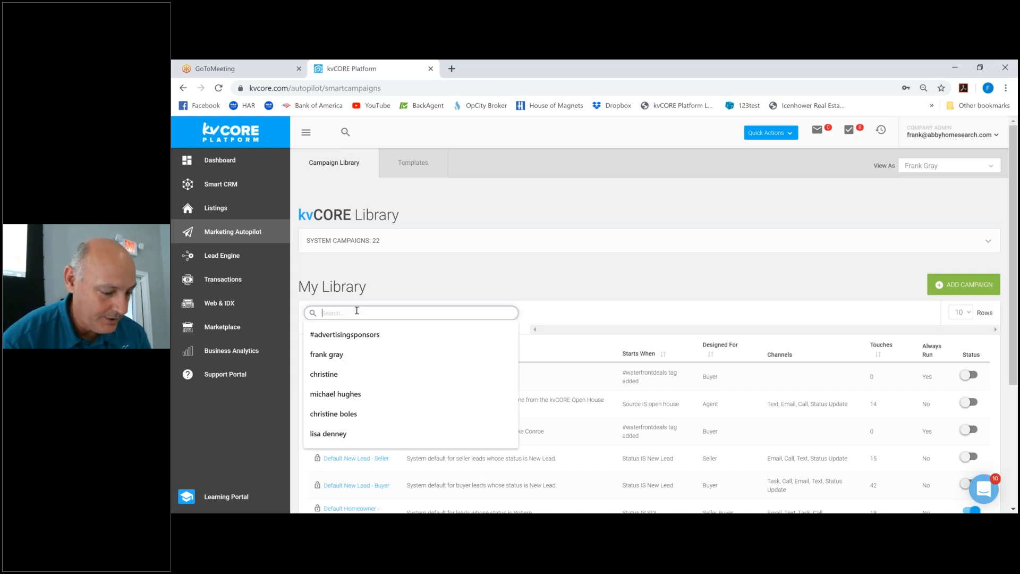
{"action": "type", "text": "invest"}
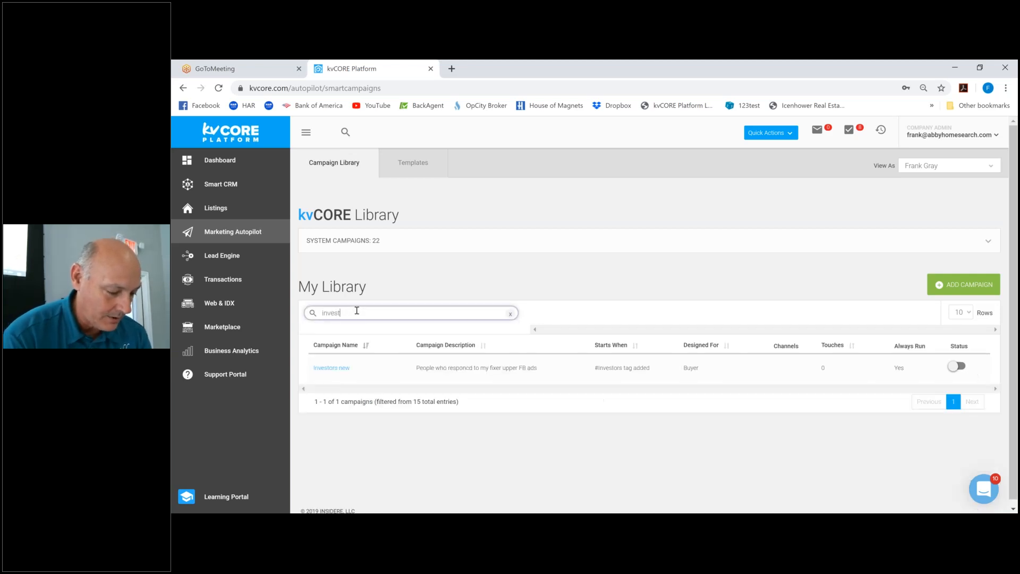
{"action": "left_click", "coordinate": [333, 368]}
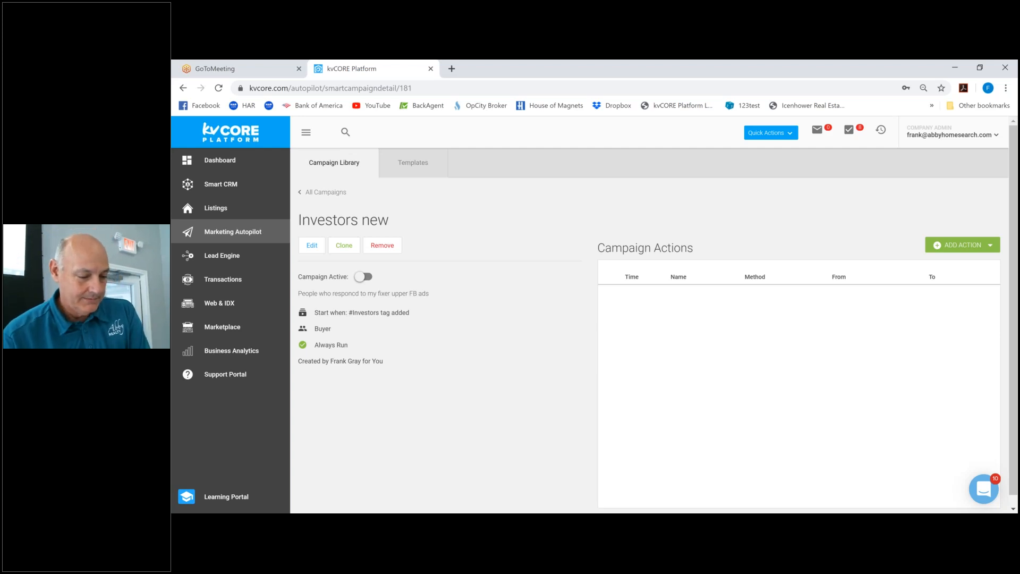
Start an email action for the "Investors new" campaign and turn on its template view.
{"action": "left_click", "coordinate": [985, 246]}
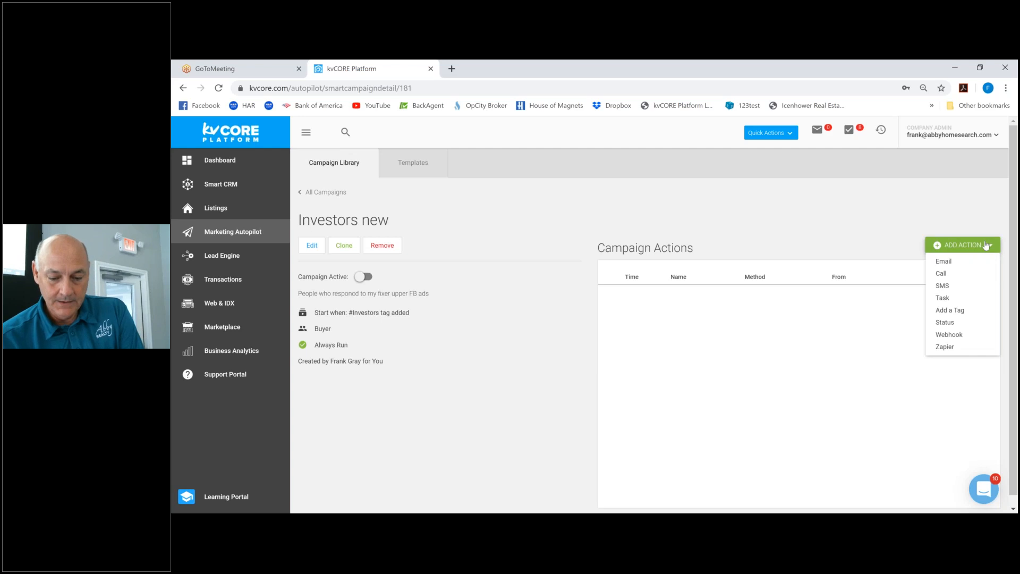
{"action": "left_click", "coordinate": [958, 264]}
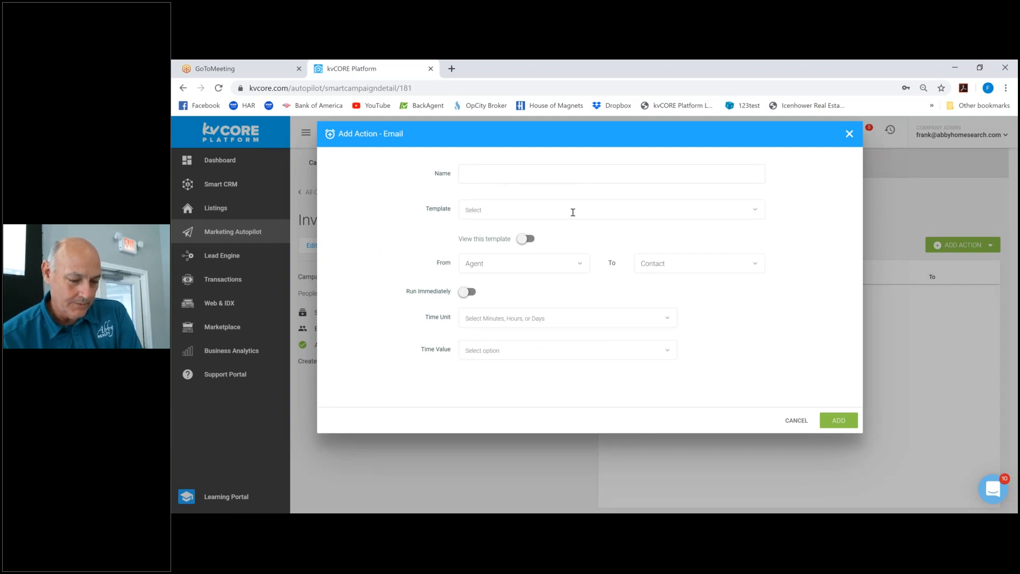
{"action": "left_click", "coordinate": [746, 208]}
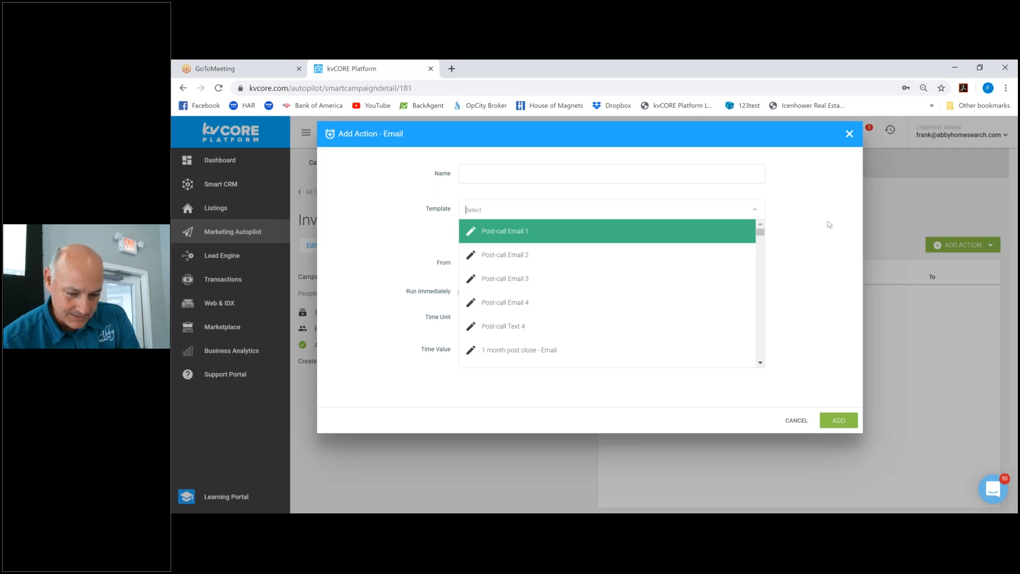
{"action": "left_click", "coordinate": [816, 247]}
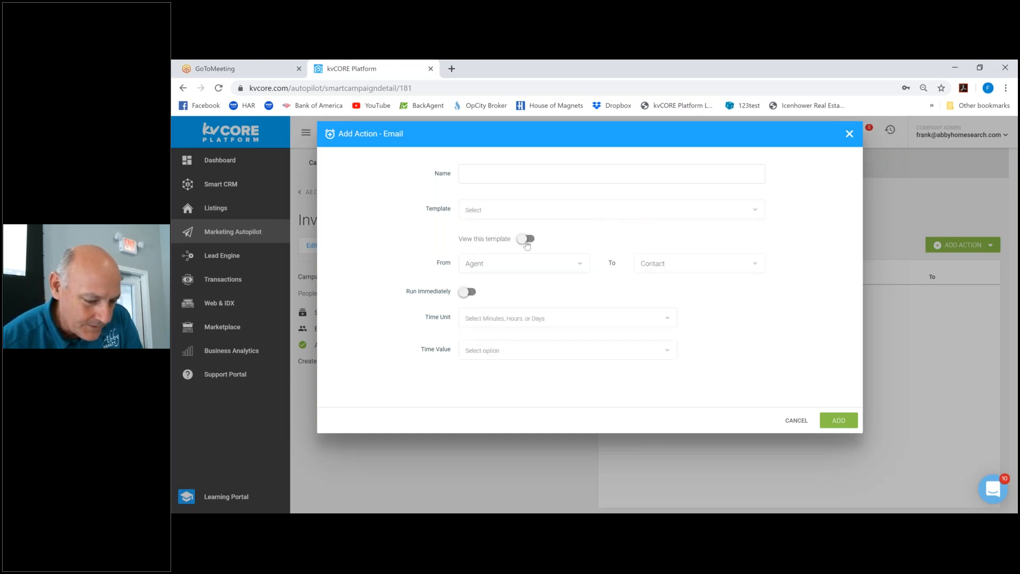
{"action": "left_click", "coordinate": [526, 239]}
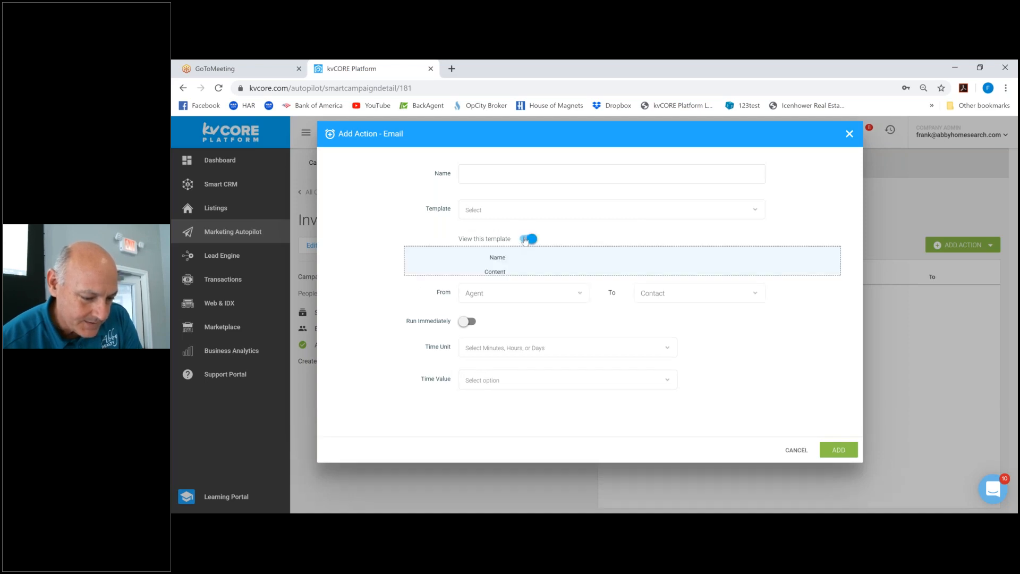
Name the email action "investors" and assign it the template "investors - day 1 email - let's go see some homes".
{"action": "left_click", "coordinate": [476, 172]}
{"action": "type", "text": "investor"}
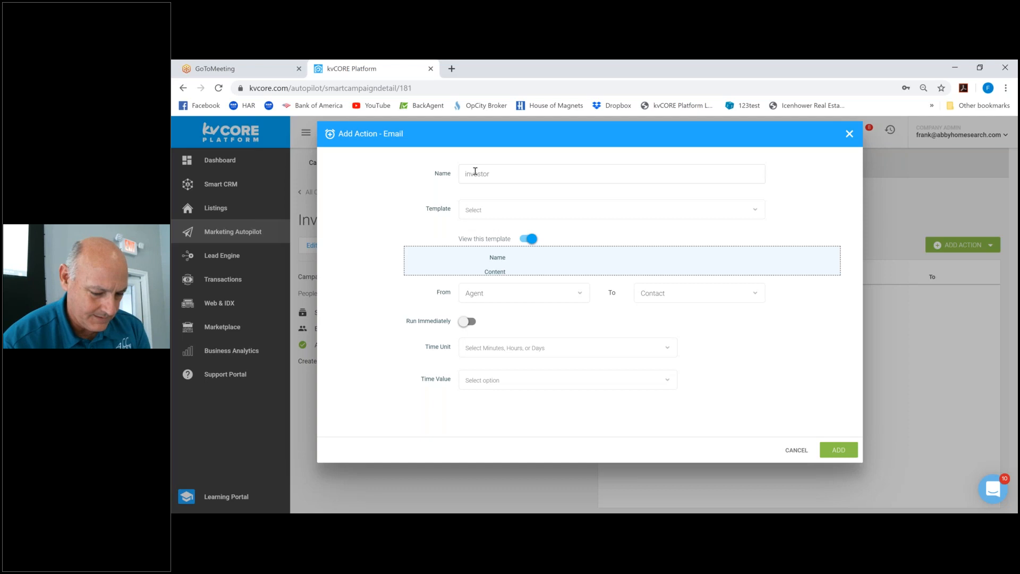
{"action": "type", "text": "s"}
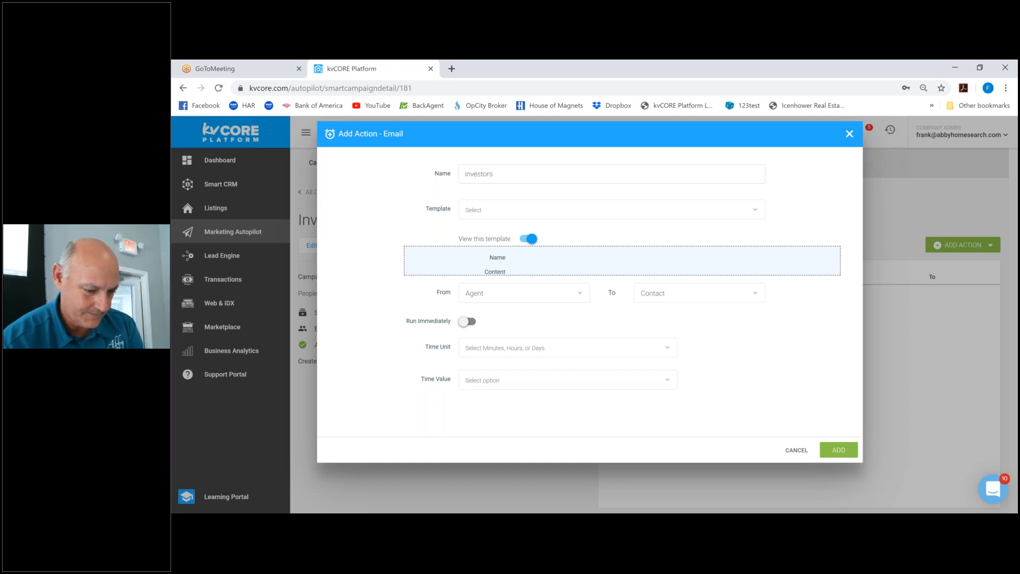
{"action": "left_click", "coordinate": [729, 210]}
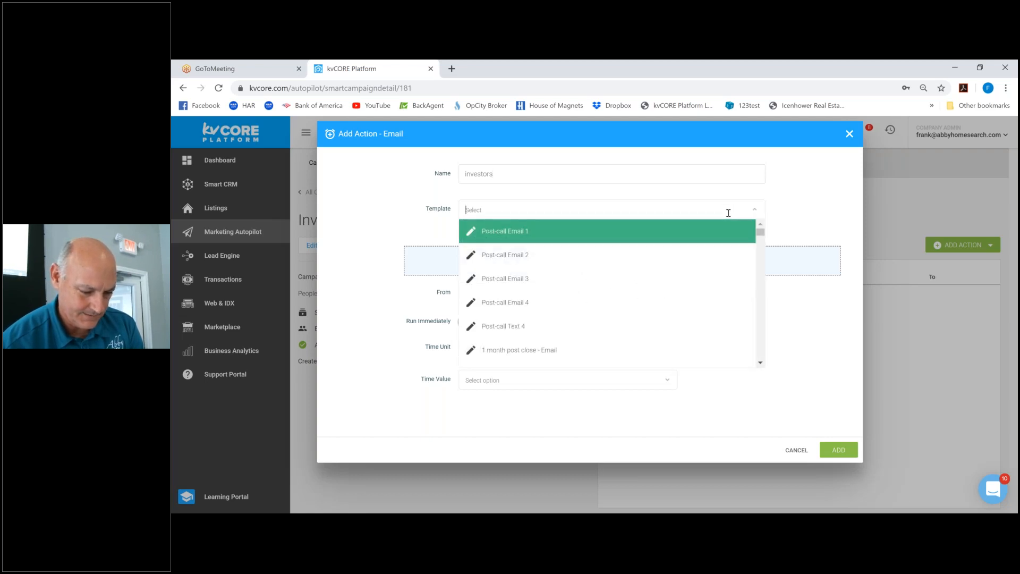
{"action": "scroll", "coordinate": [704, 310], "scroll_direction": "down", "scroll_amount": 5}
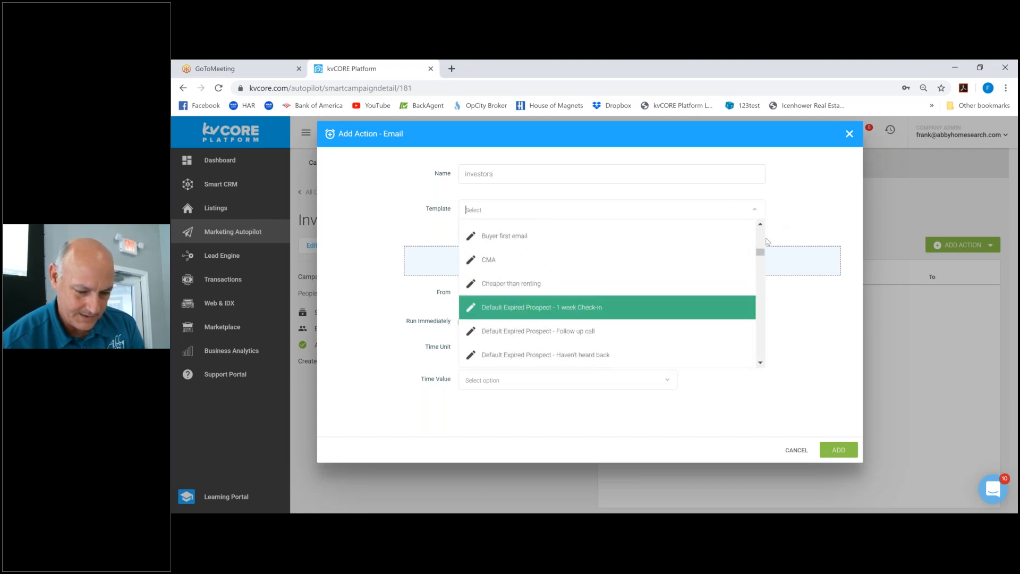
{"action": "left_click_drag", "start_coordinate": [761, 252], "coordinate": [747, 325]}
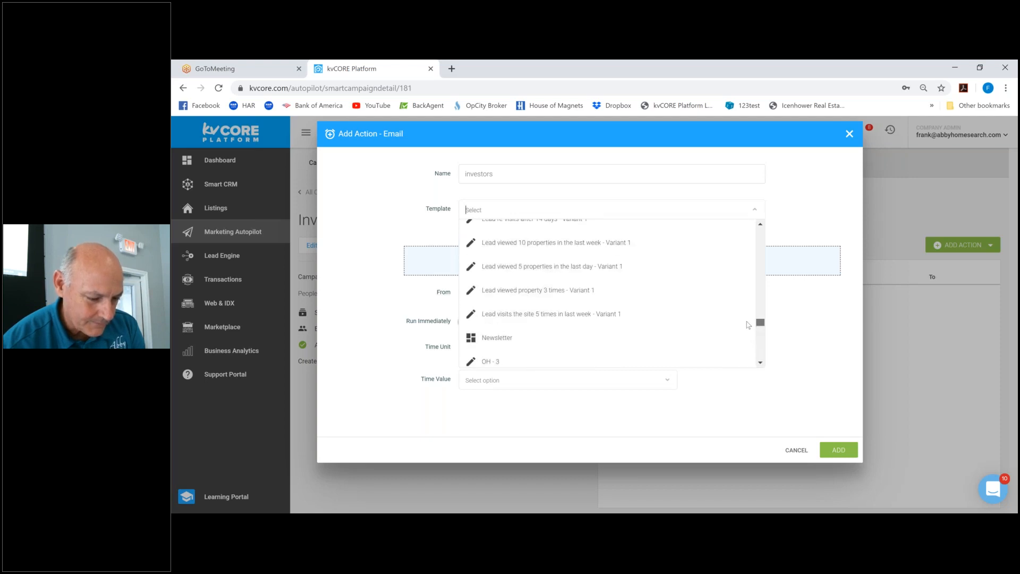
{"action": "type", "text": "inv"}
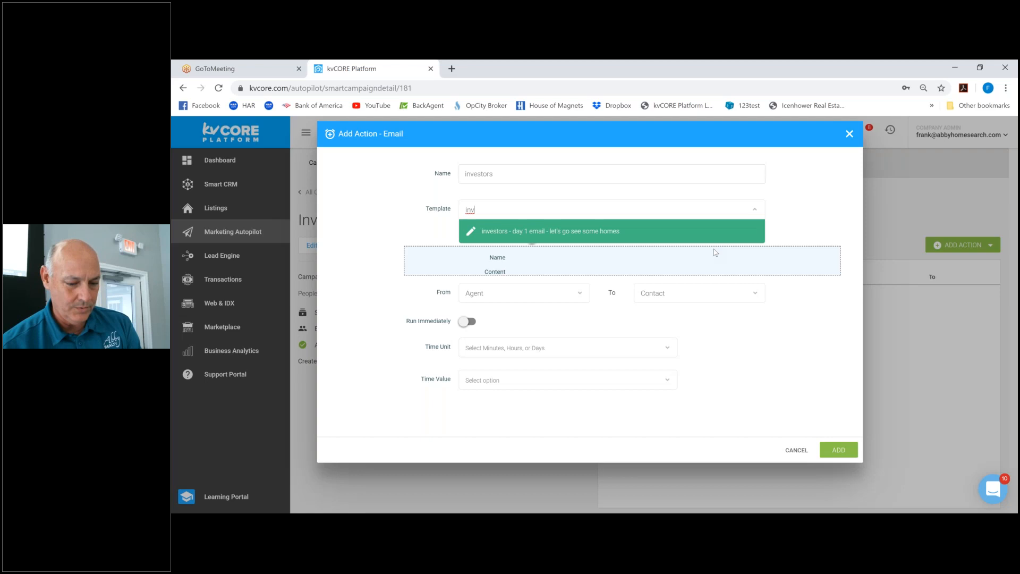
{"action": "left_click", "coordinate": [703, 237]}
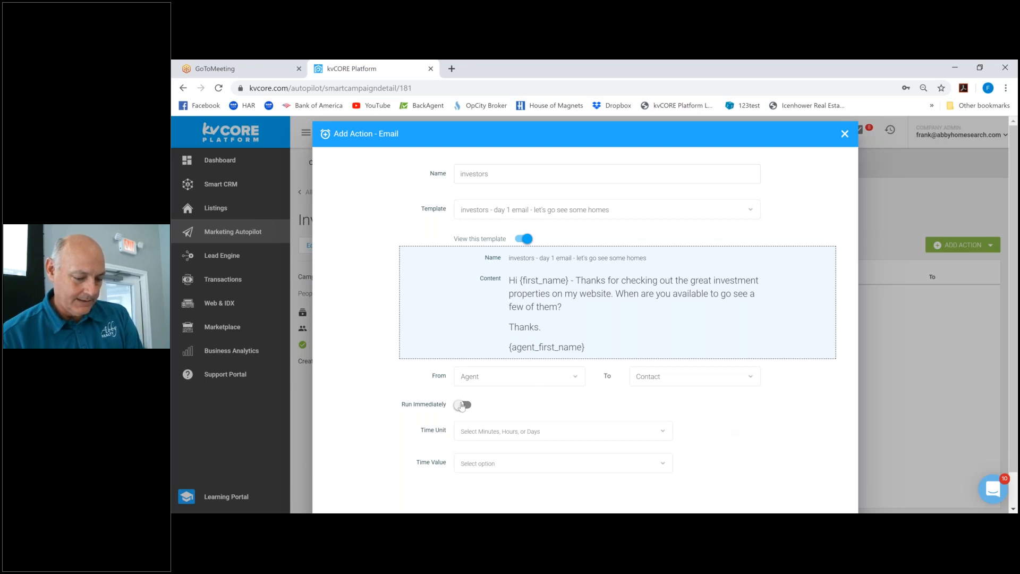
{"action": "scroll", "coordinate": [506, 407], "scroll_direction": "down", "scroll_amount": 1}
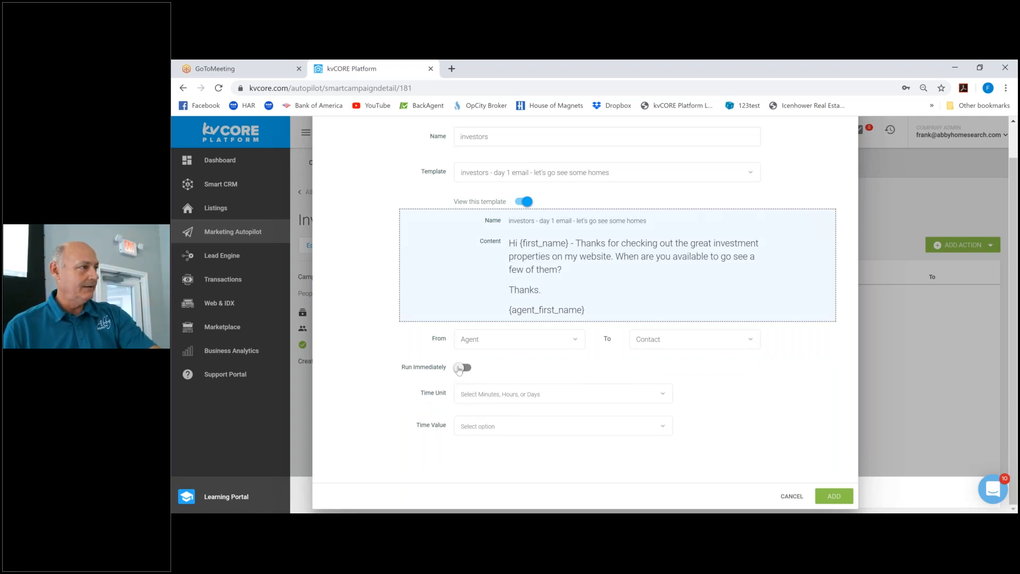
Set the email action to run immediately, rename it "investors day 1 email lets go see some homes", and add it to the campaign.
{"action": "left_click", "coordinate": [463, 367]}
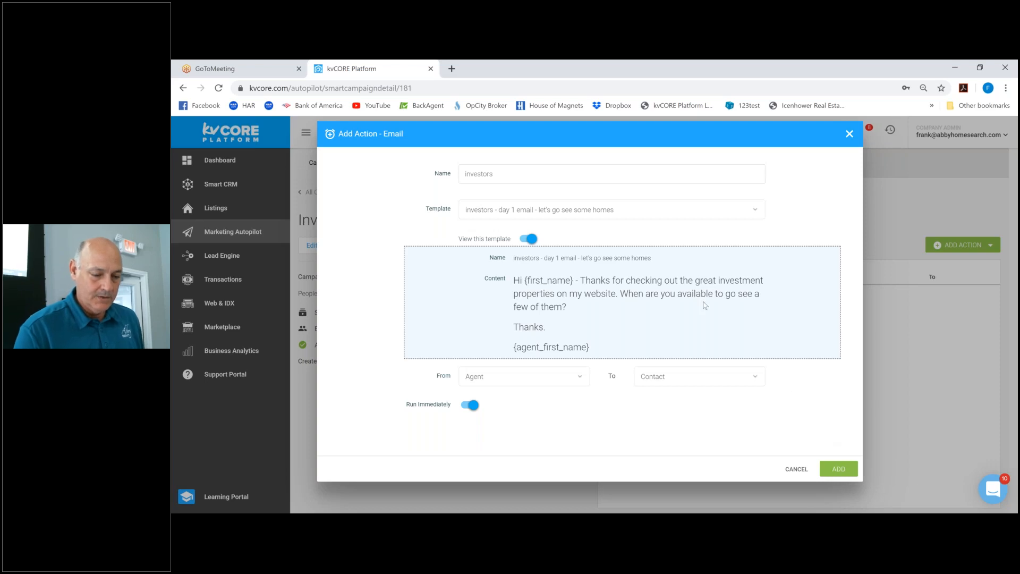
{"action": "left_click", "coordinate": [500, 175]}
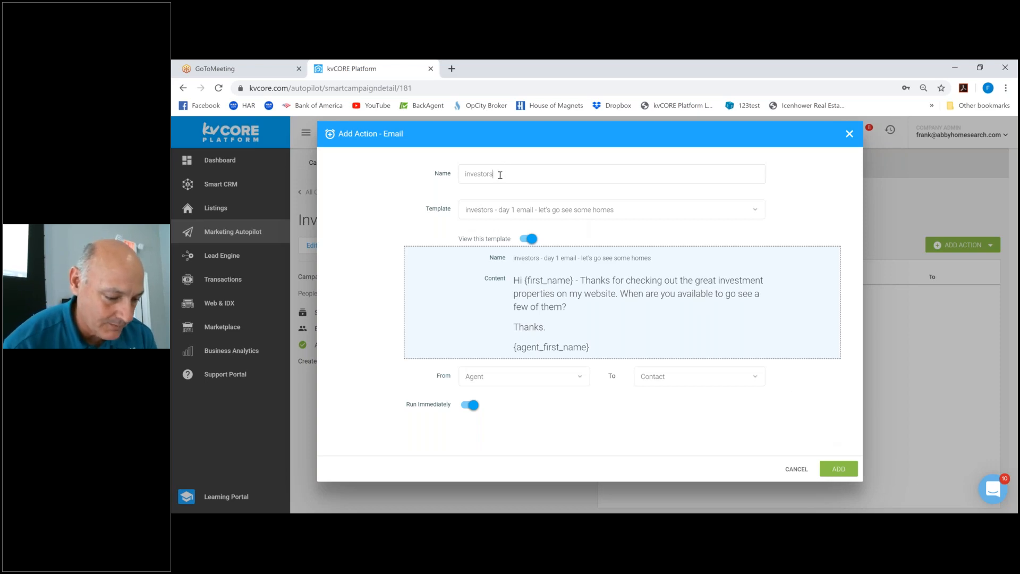
{"action": "type", "text": "day"}
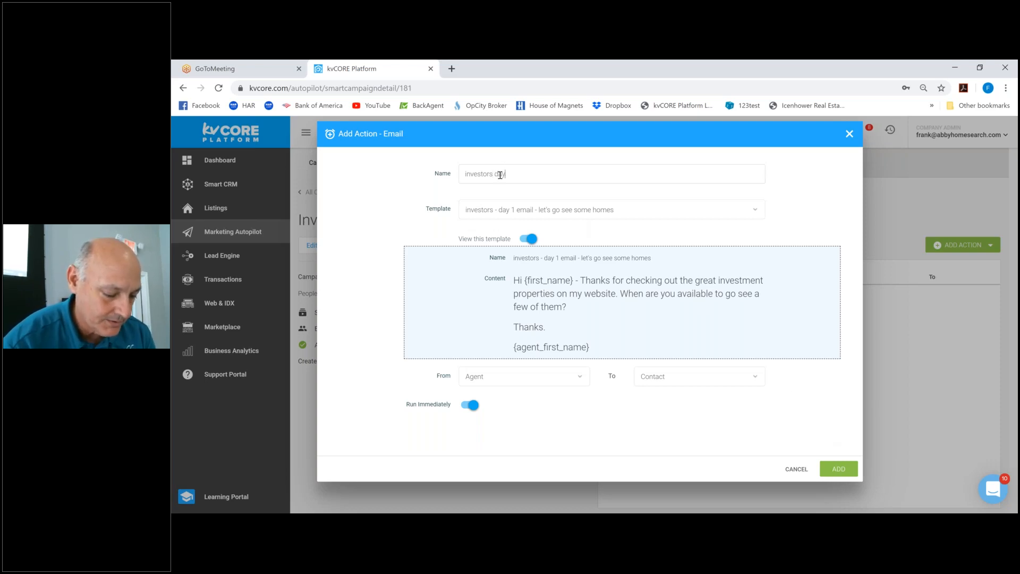
{"action": "type", "text": " 1 email le"}
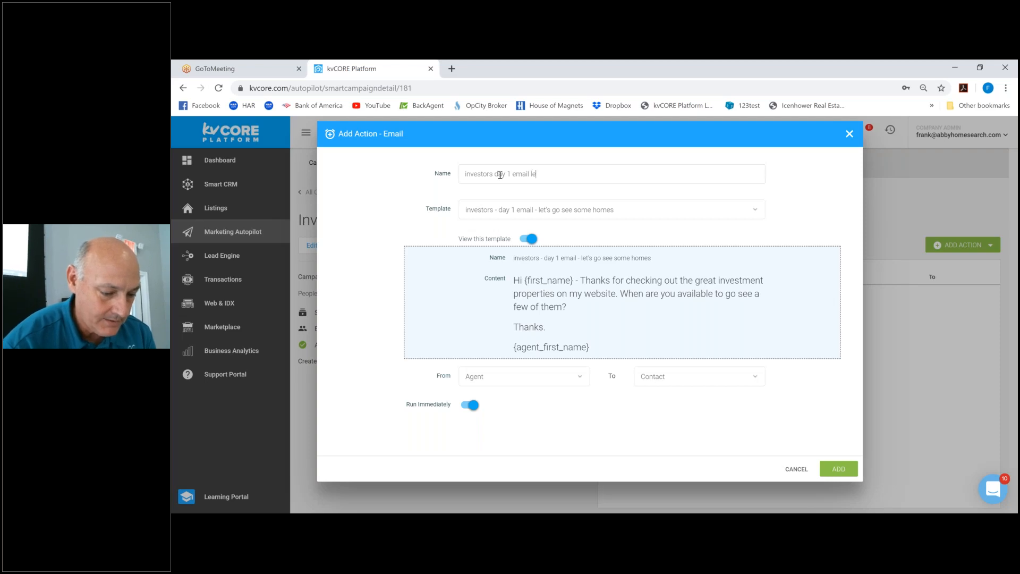
{"action": "type", "text": "ts go see some hou"}
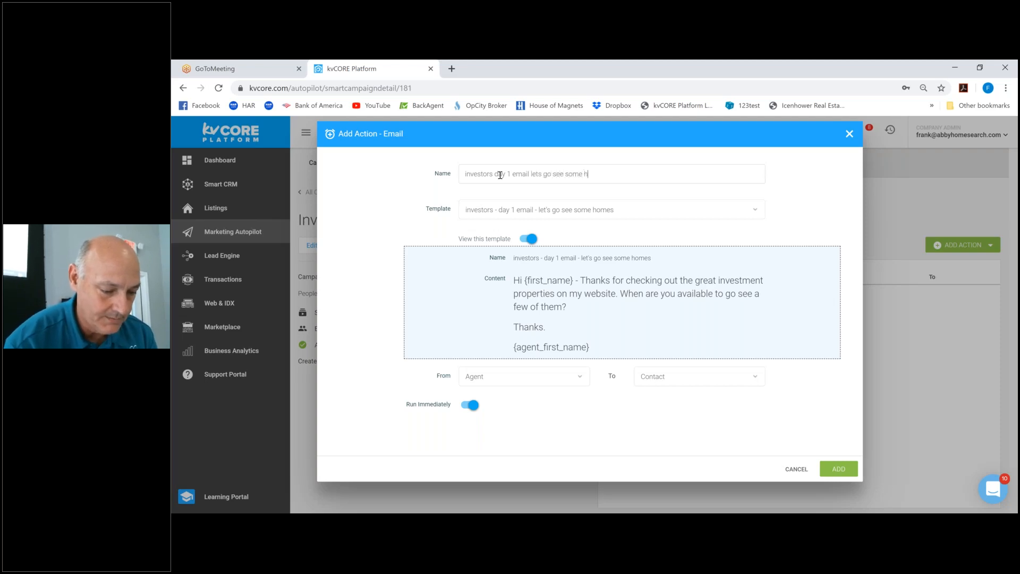
{"action": "key", "text": "BackSpace"}
{"action": "type", "text": "omes"}
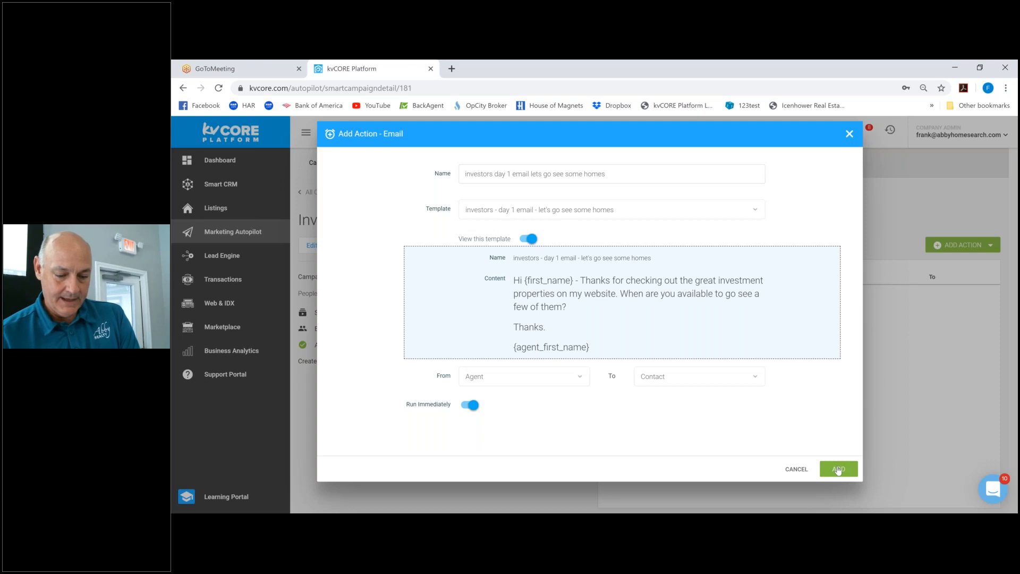
{"action": "left_click", "coordinate": [837, 470]}
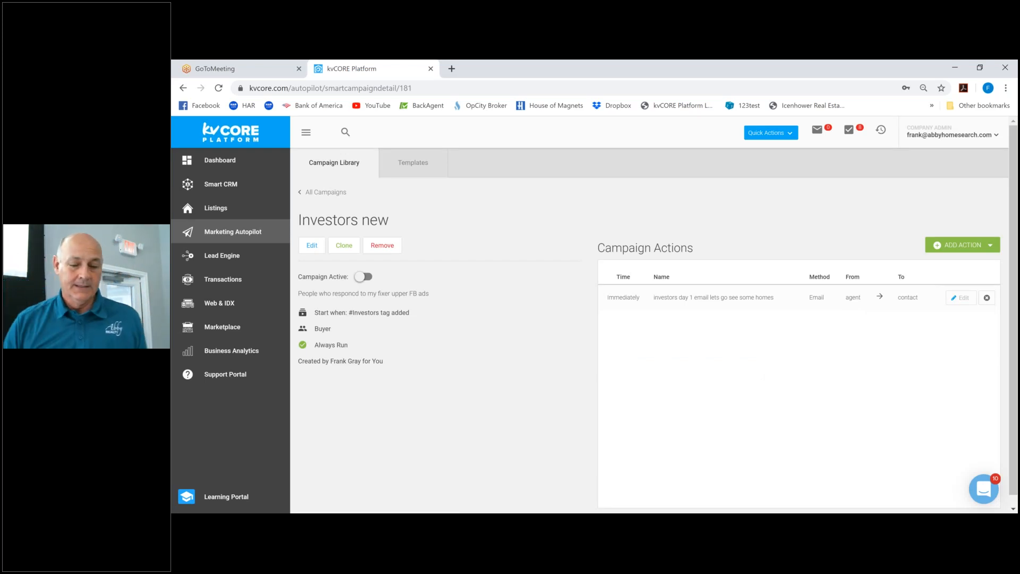
Add a CALL ME call action to the campaign with 1 new lead call distributed over 3 days.
{"action": "left_click", "coordinate": [986, 248]}
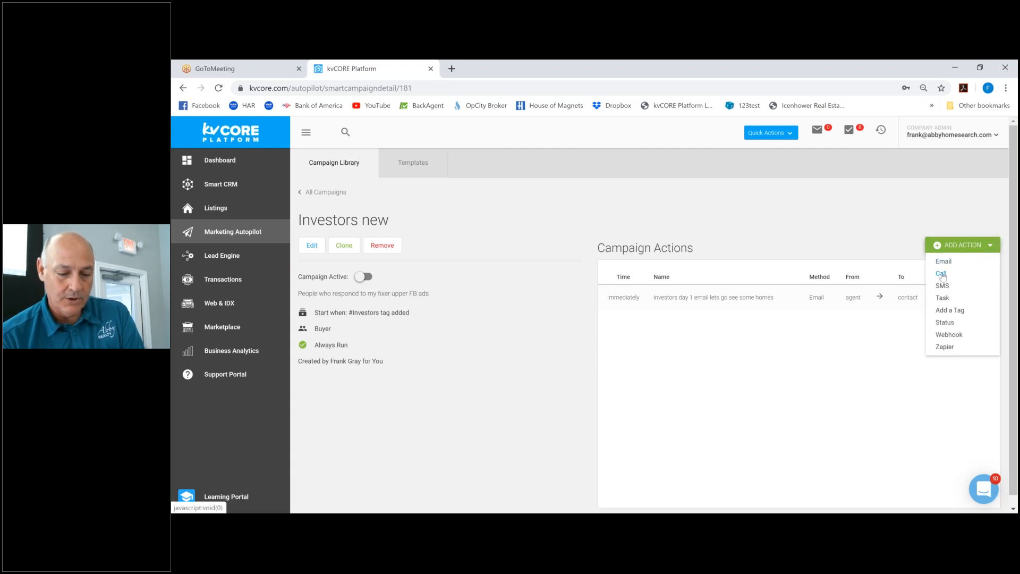
{"action": "left_click", "coordinate": [941, 273]}
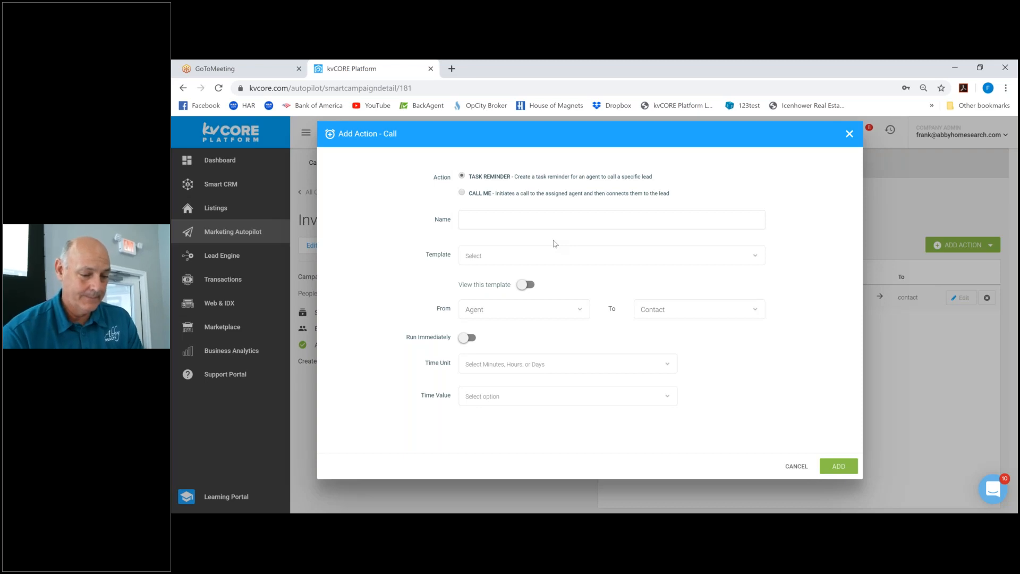
{"action": "left_click", "coordinate": [462, 193]}
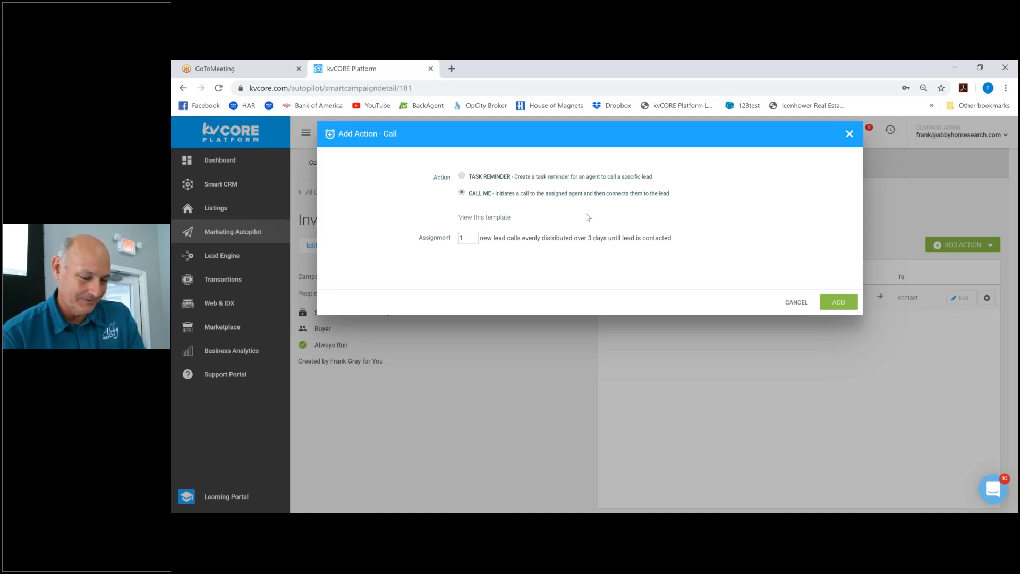
{"action": "left_click", "coordinate": [840, 303]}
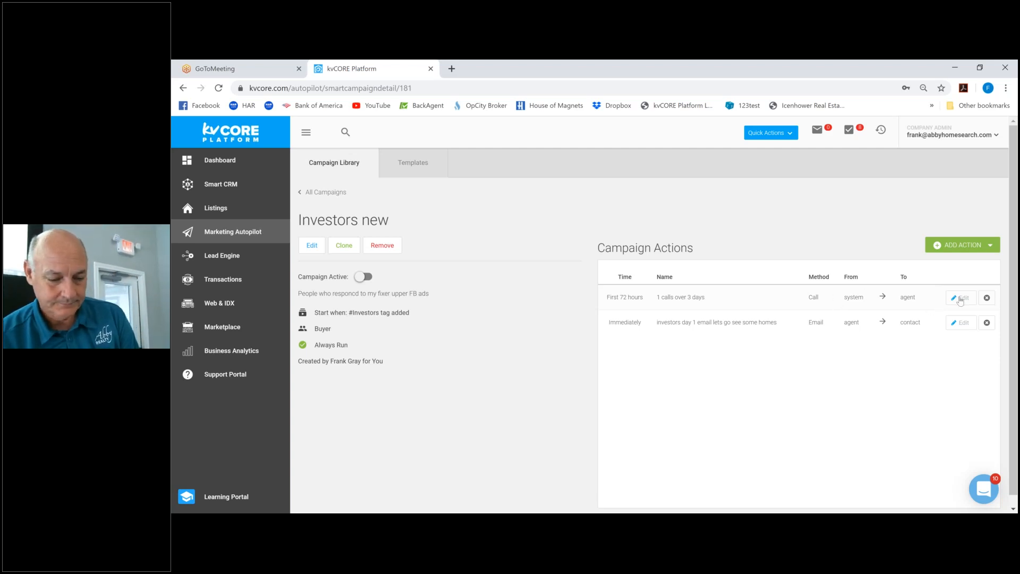
Reopen the call action, check its template view, and save it with the same settings.
{"action": "left_click", "coordinate": [961, 298]}
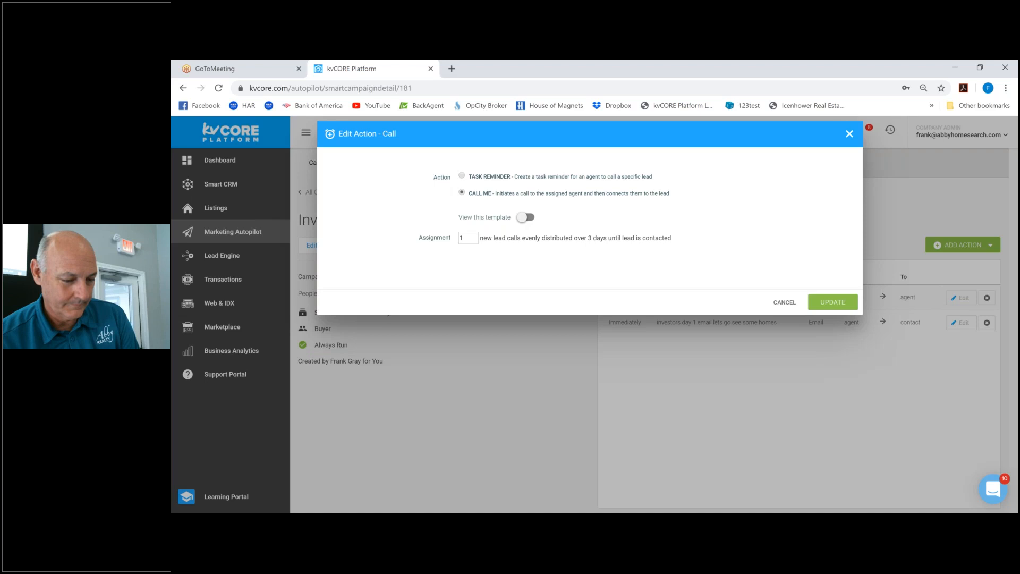
{"action": "left_click", "coordinate": [524, 219]}
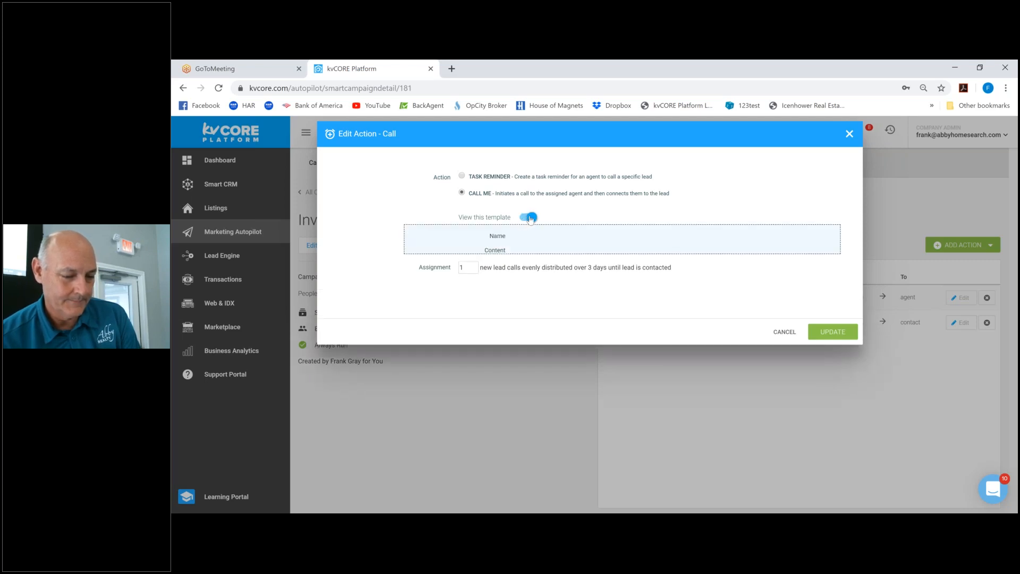
{"action": "left_click", "coordinate": [530, 218]}
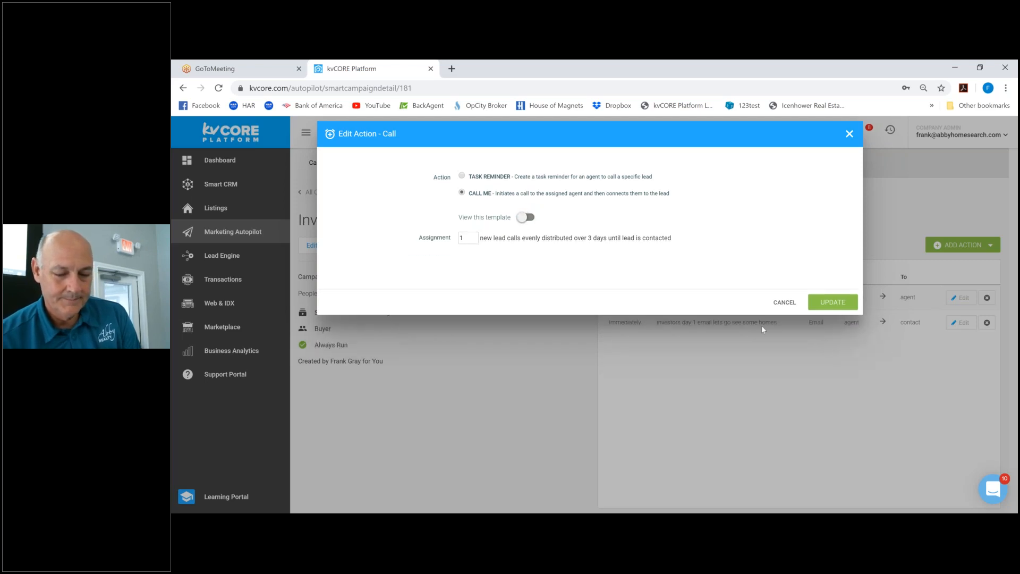
{"action": "left_click", "coordinate": [834, 301]}
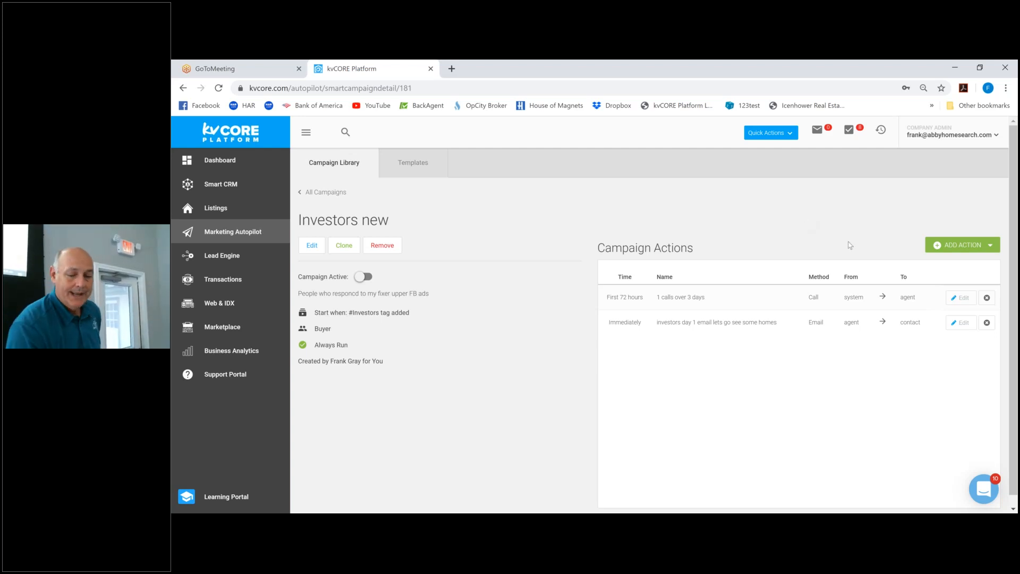
Start an SMS action for the campaign and assign it the template "investors - day 1 text - let's go see some homes".
{"action": "left_click", "coordinate": [971, 253]}
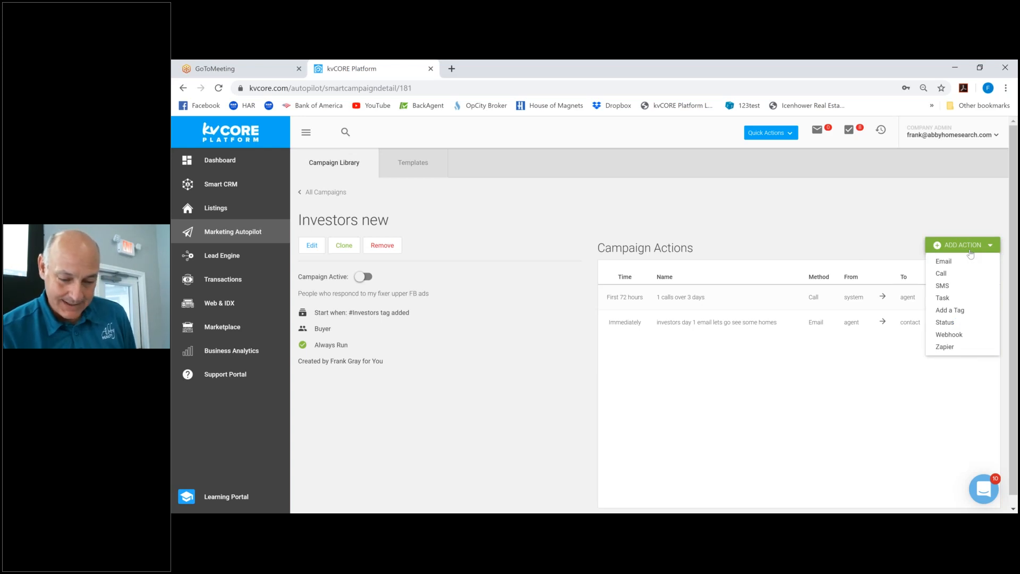
{"action": "left_click", "coordinate": [943, 287]}
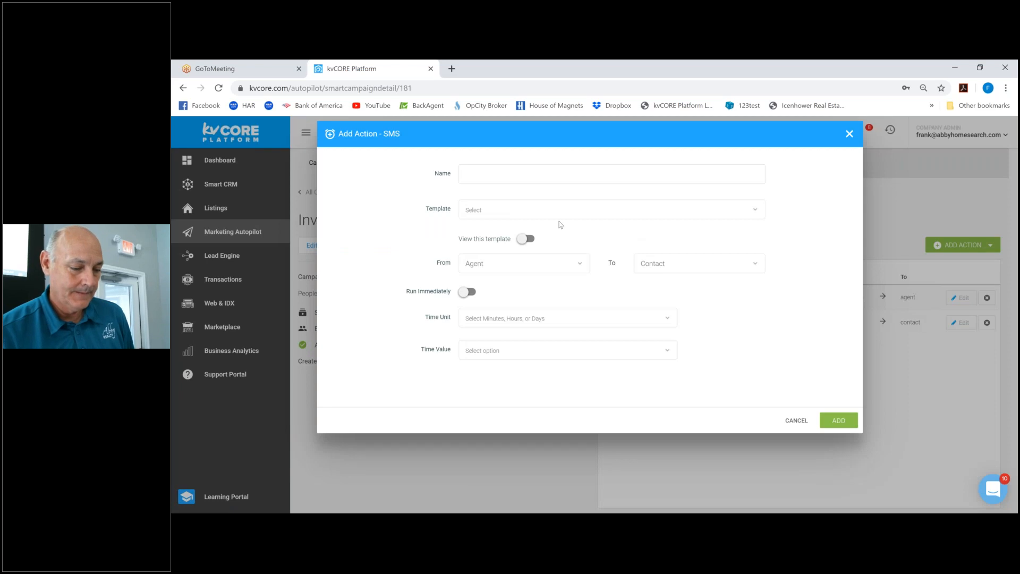
{"action": "left_click", "coordinate": [500, 211]}
{"action": "type", "text": "invest"}
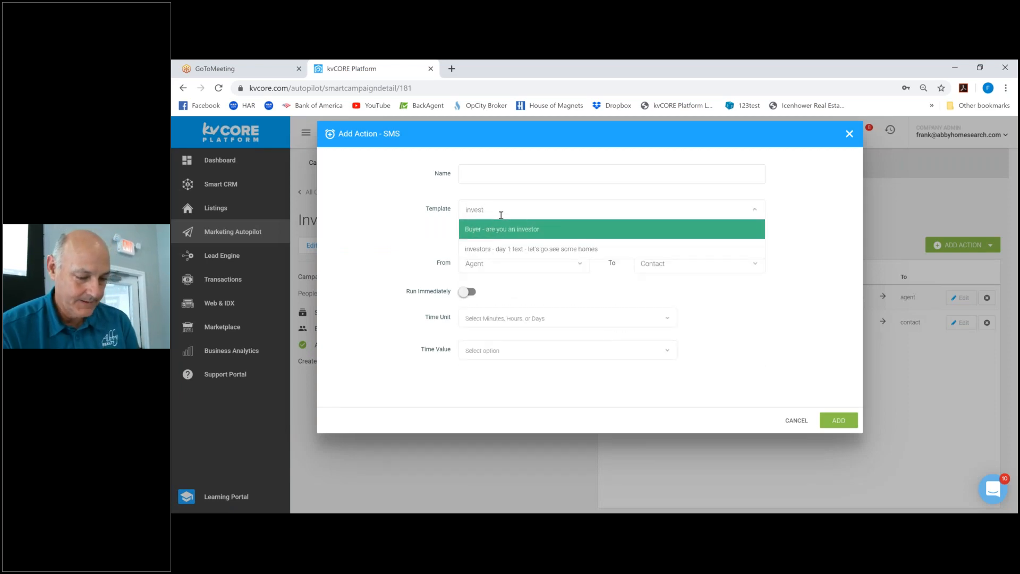
{"action": "left_click", "coordinate": [499, 248]}
Name the SMS action "investors - day 1 test - let's go see some homes".
{"action": "left_click", "coordinate": [472, 170]}
{"action": "type", "text": "in"}
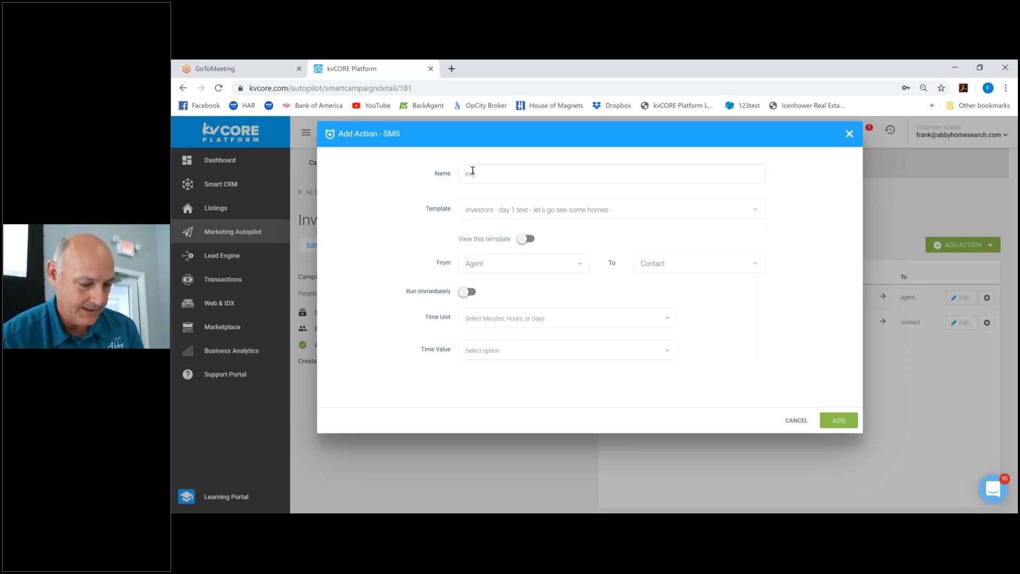
{"action": "type", "text": "vestors - da"}
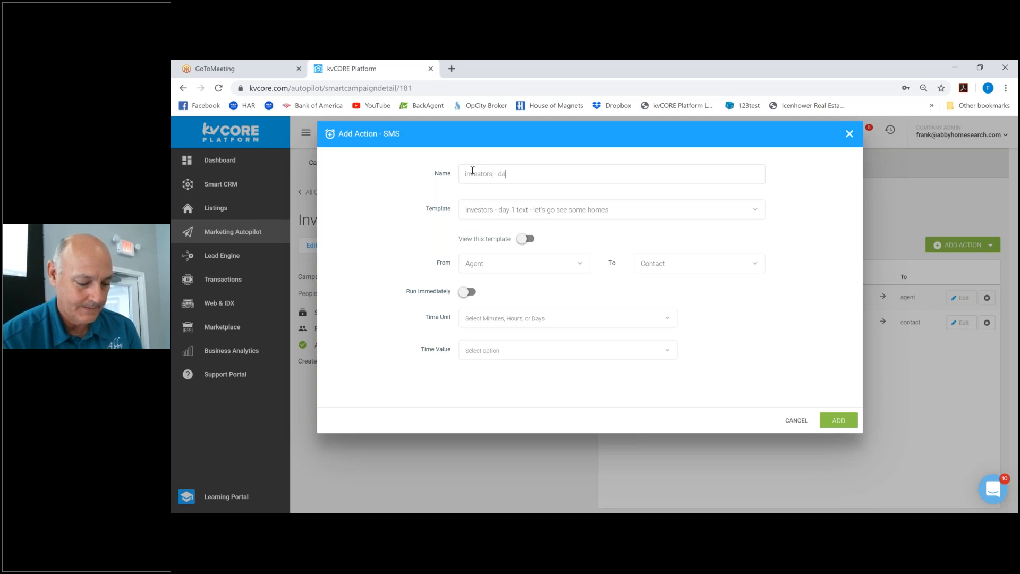
{"action": "type", "text": "y 1 test "}
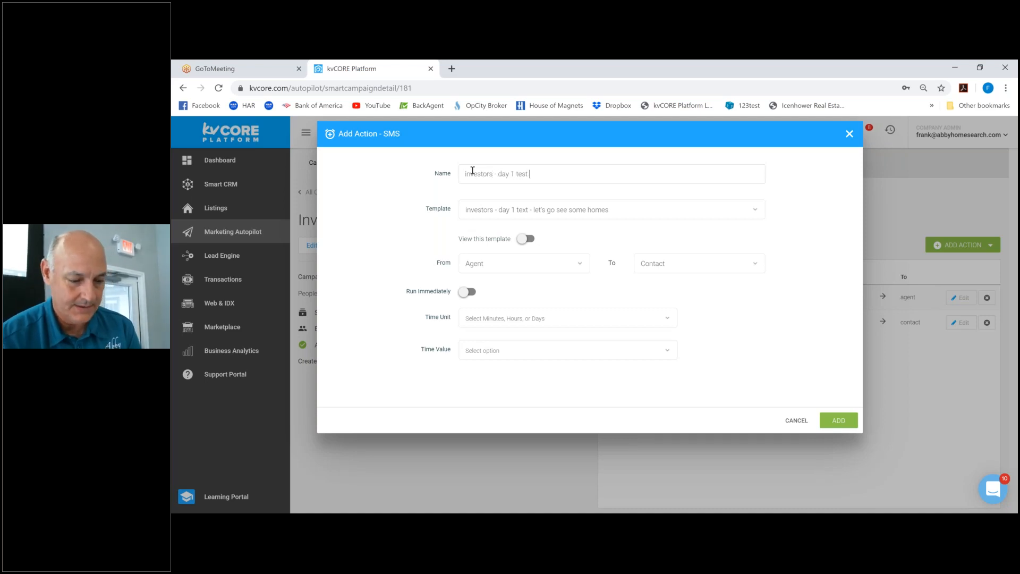
{"action": "type", "text": "- let's go see"}
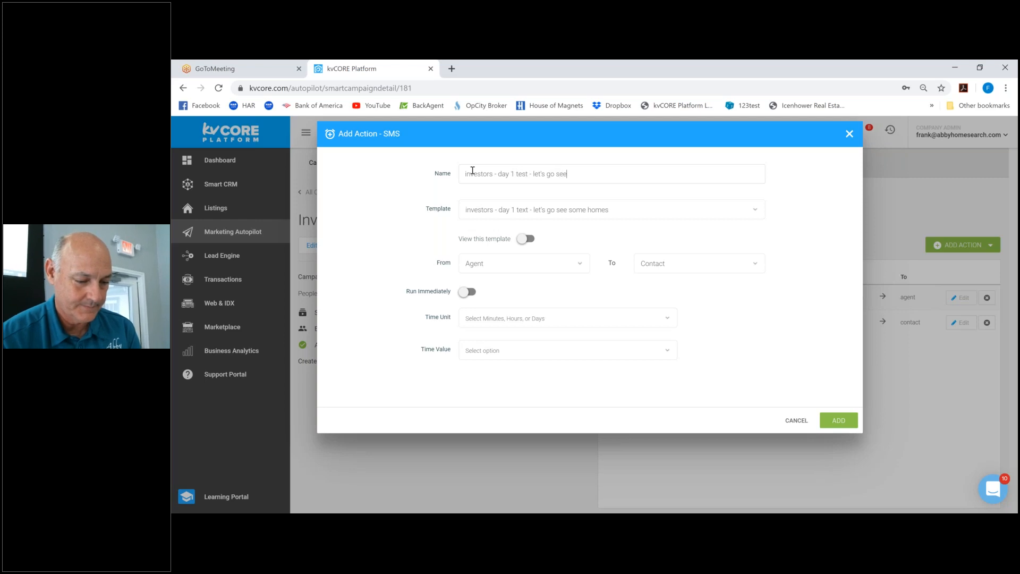
{"action": "type", "text": " some homes"}
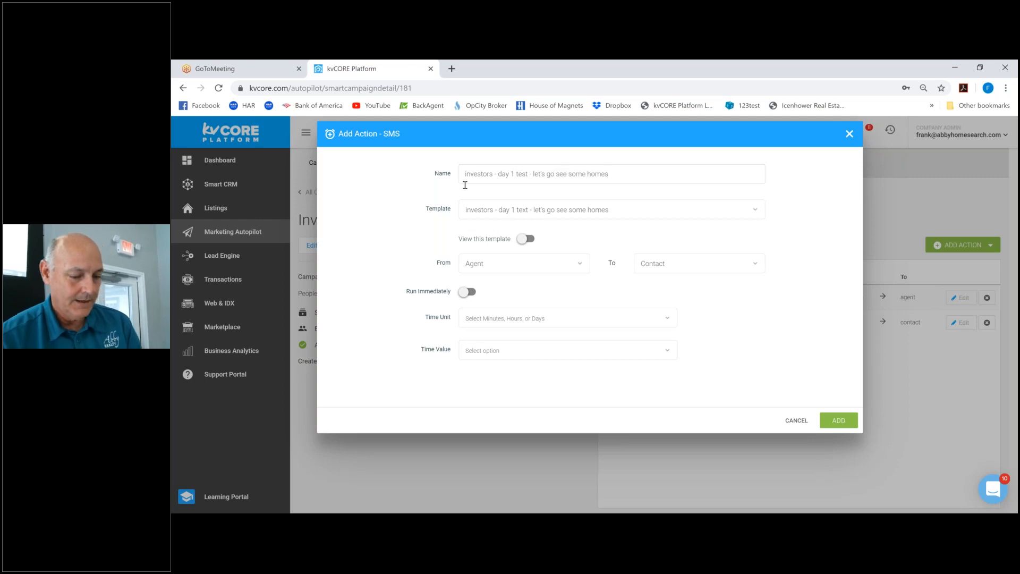
Preview the SMS template, set the action's delay to 3 hours instead of running immediately, and add it to the campaign.
{"action": "left_click", "coordinate": [524, 240]}
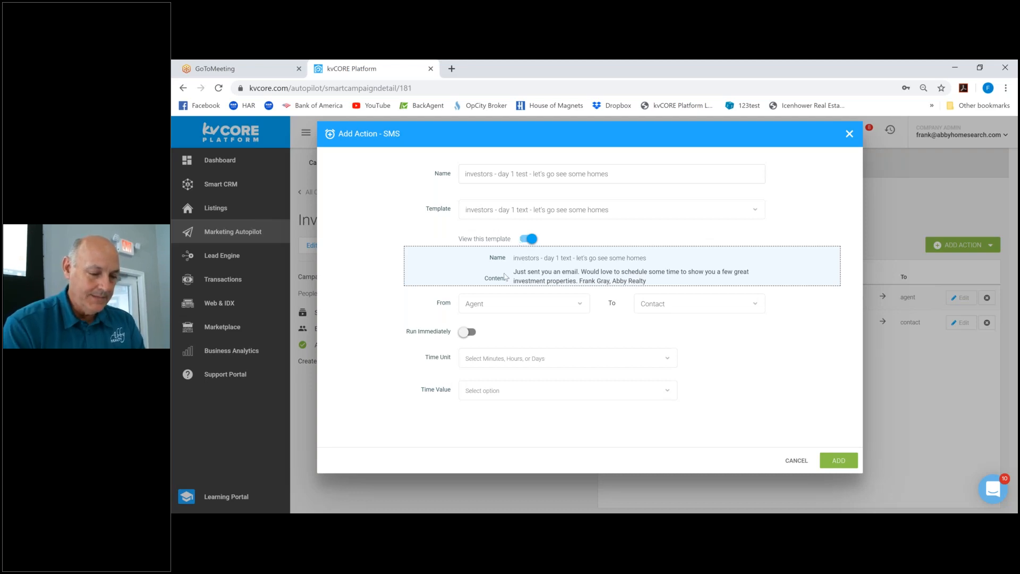
{"action": "left_click", "coordinate": [466, 334]}
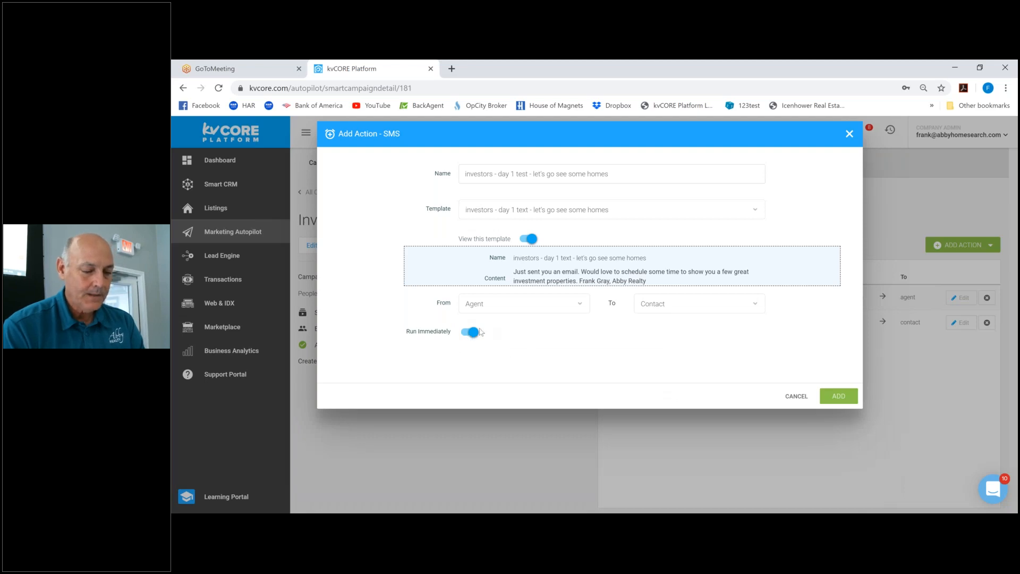
{"action": "left_click", "coordinate": [471, 335]}
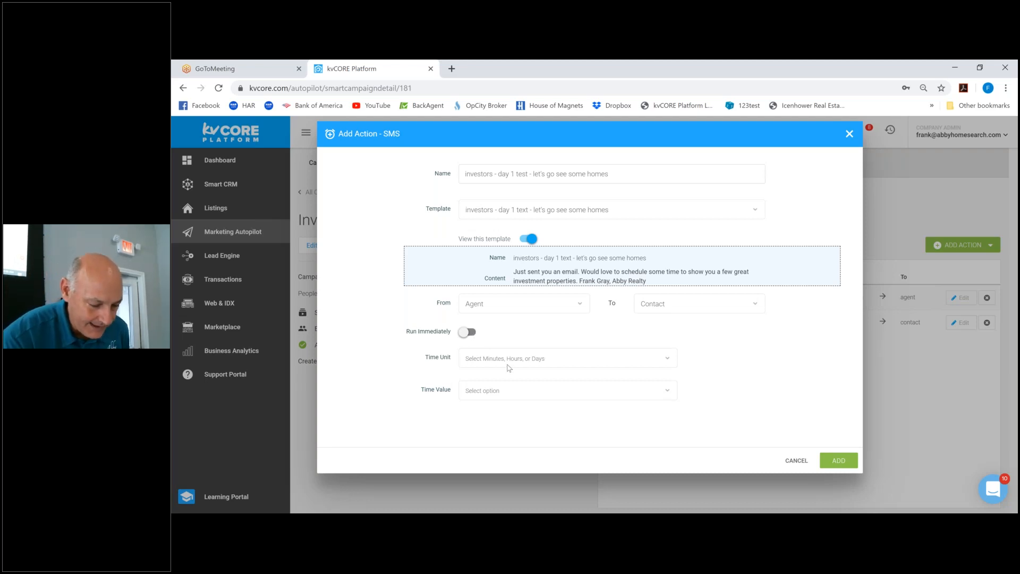
{"action": "left_click", "coordinate": [667, 361]}
{"action": "left_click", "coordinate": [657, 318]}
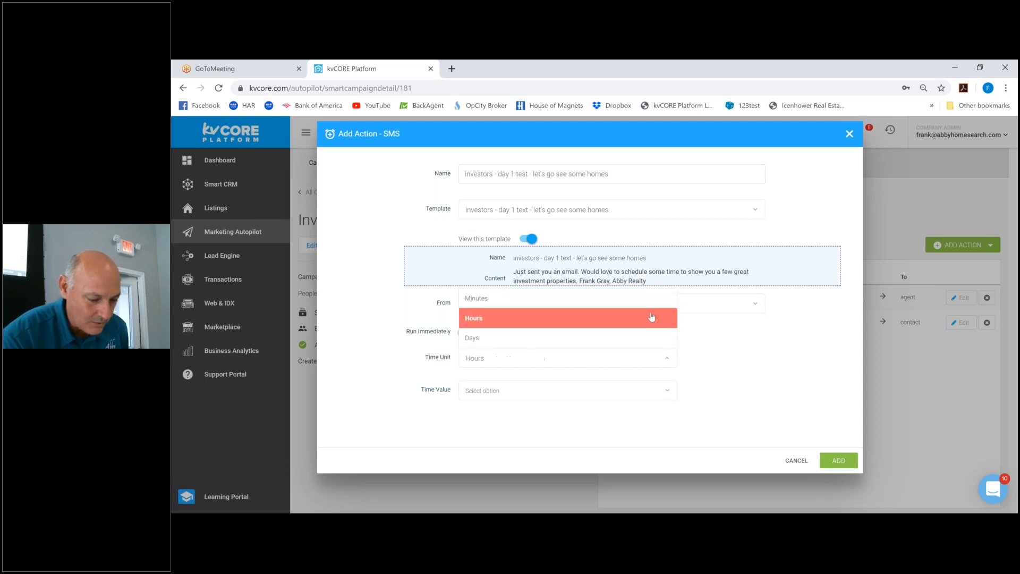
{"action": "left_click", "coordinate": [666, 393]}
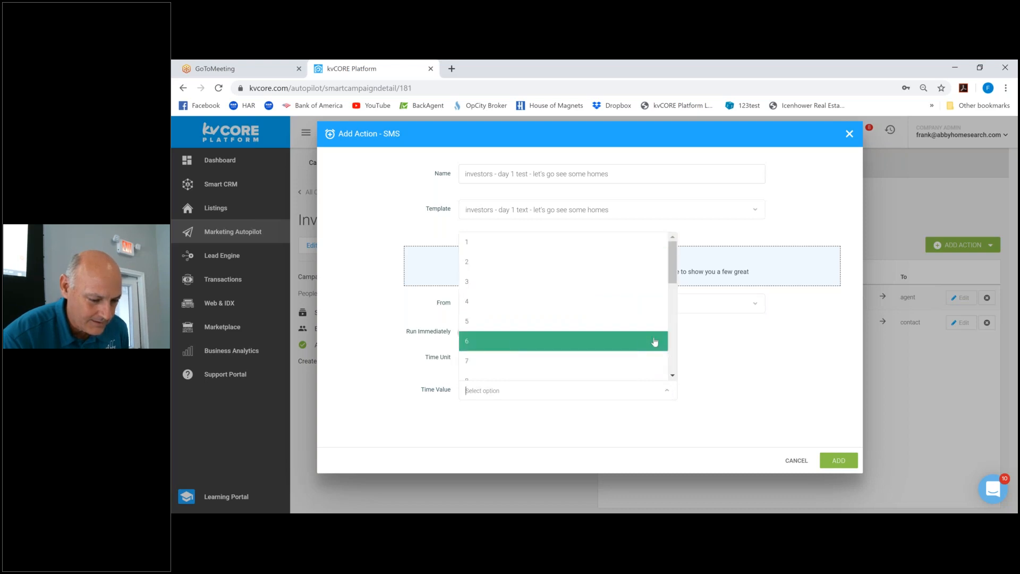
{"action": "left_click", "coordinate": [643, 287]}
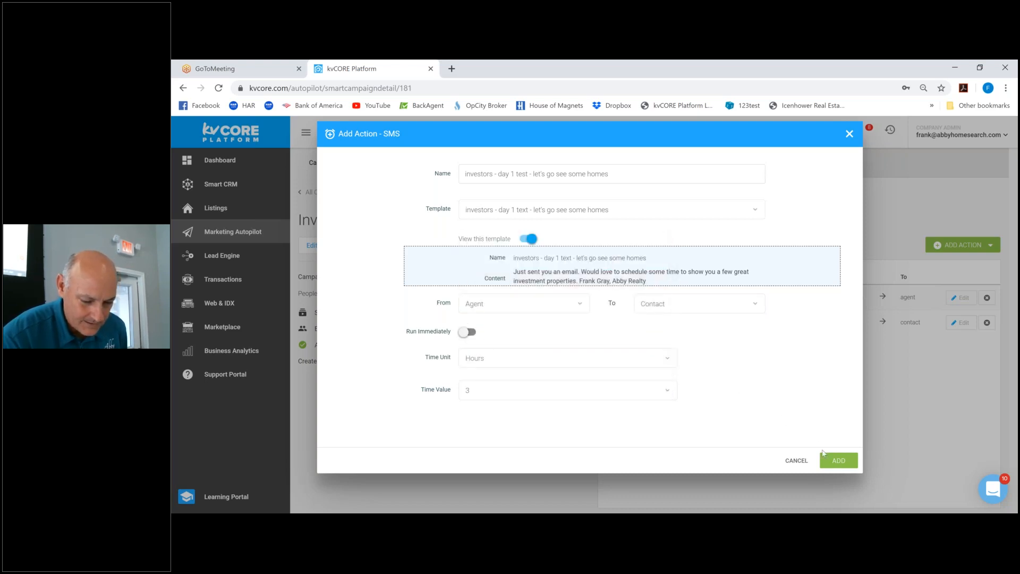
{"action": "left_click", "coordinate": [838, 460]}
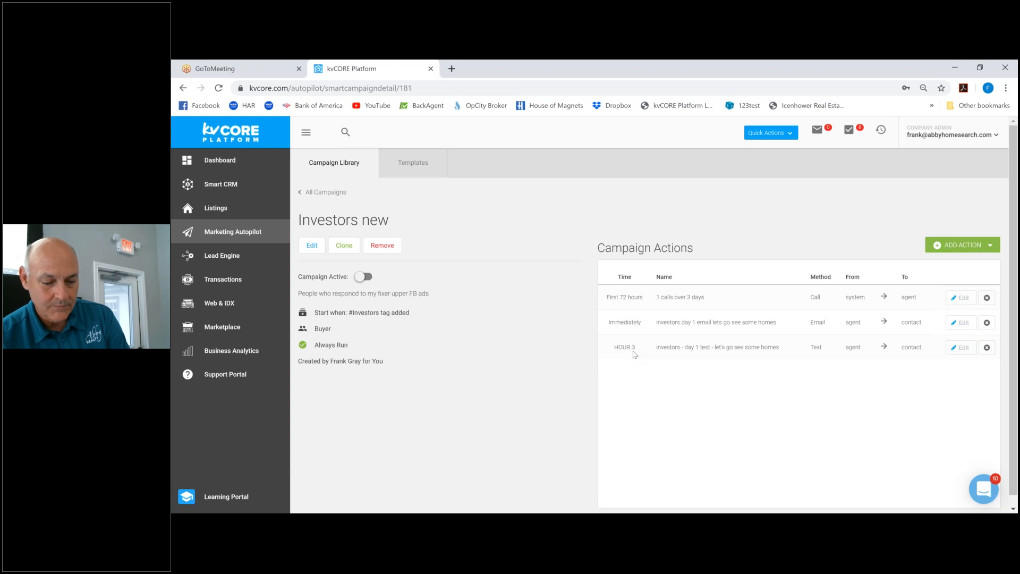
Change the SMS action's timing to 2 days and update it in the "Investors new" campaign.
{"action": "left_click", "coordinate": [956, 348]}
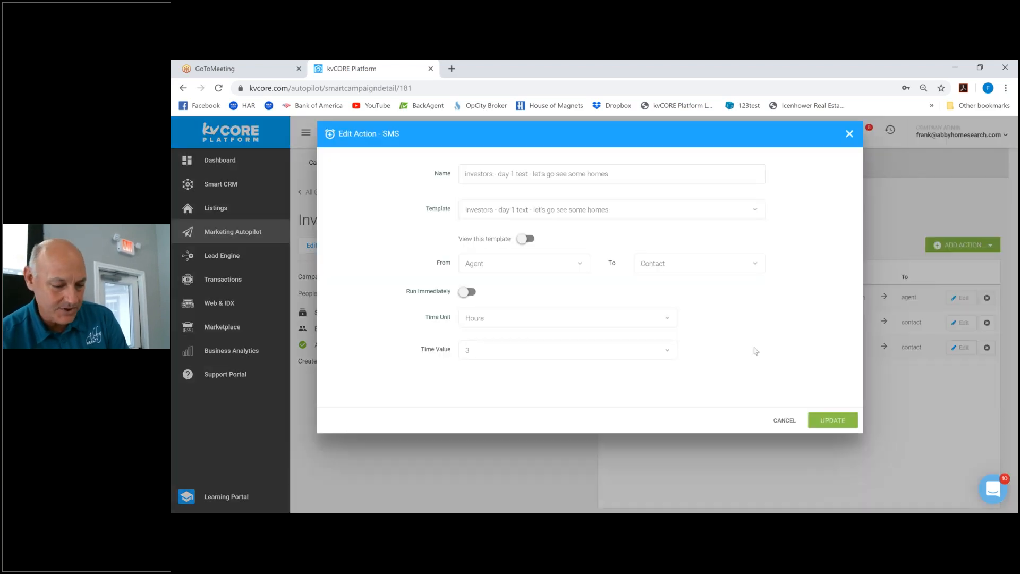
{"action": "left_click", "coordinate": [612, 317]}
{"action": "left_click", "coordinate": [582, 380]}
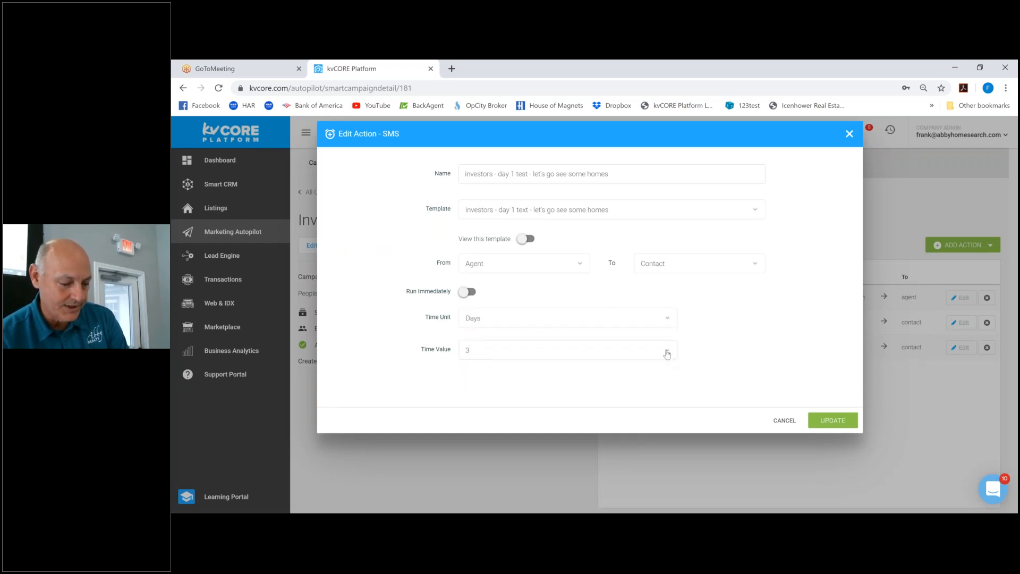
{"action": "left_click", "coordinate": [667, 355]}
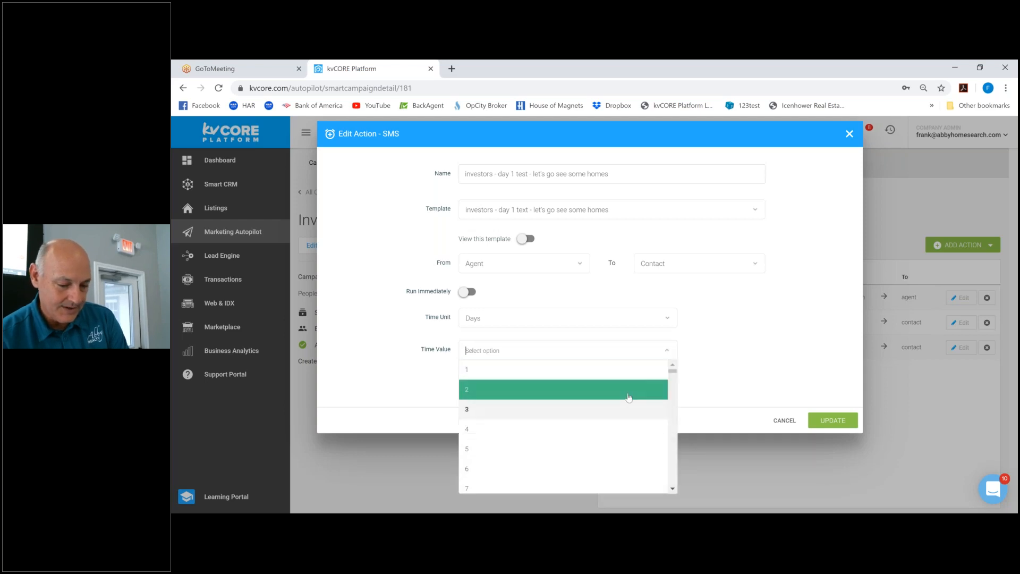
{"action": "left_click", "coordinate": [628, 397]}
{"action": "left_click", "coordinate": [828, 423]}
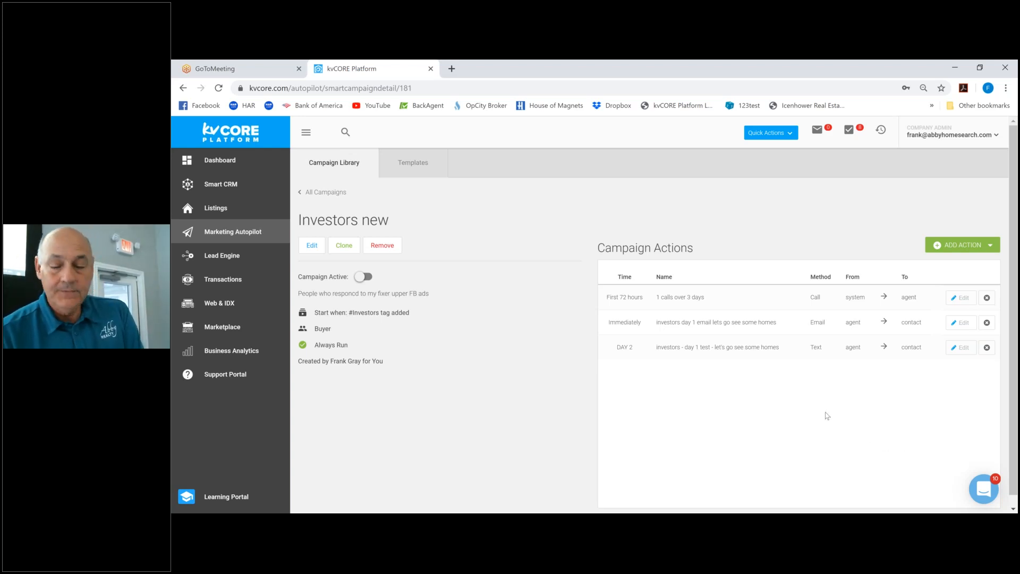
{"action": "scroll", "coordinate": [827, 416], "scroll_direction": "down", "scroll_amount": 1}
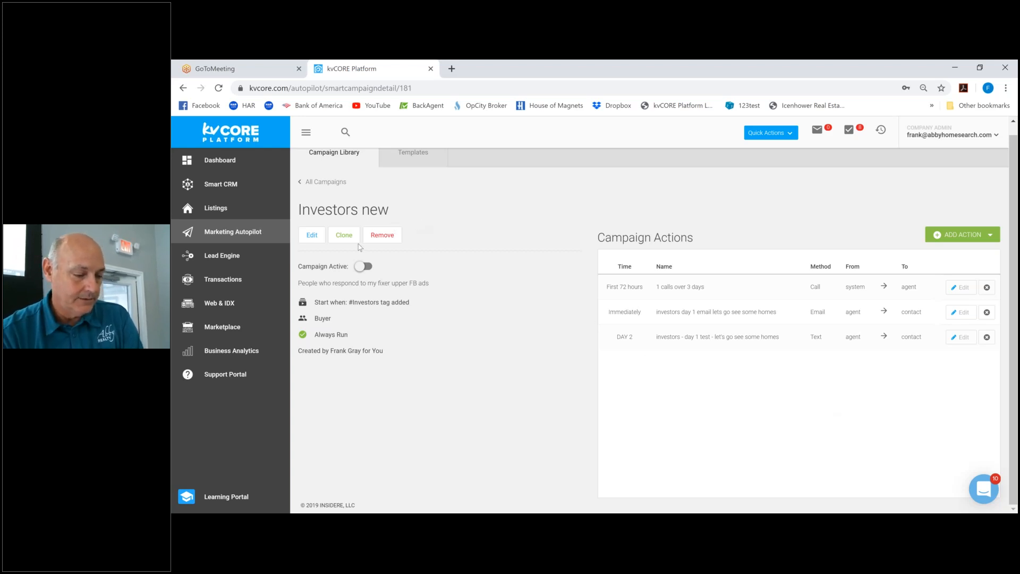
Activate the "Investors new" campaign.
{"action": "scroll", "coordinate": [473, 237], "scroll_direction": "up", "scroll_amount": 1}
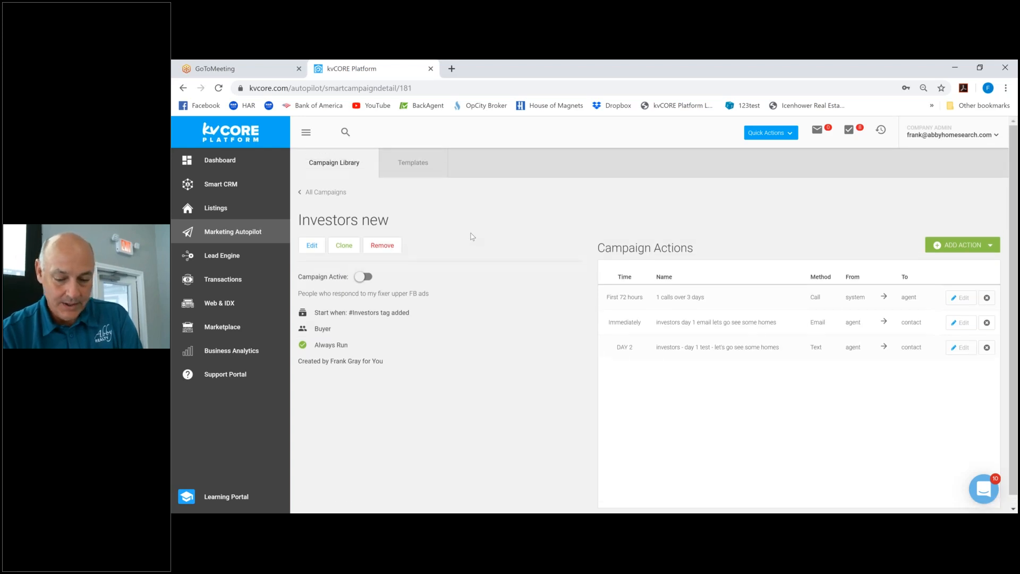
{"action": "scroll", "coordinate": [473, 236], "scroll_direction": "down", "scroll_amount": 1}
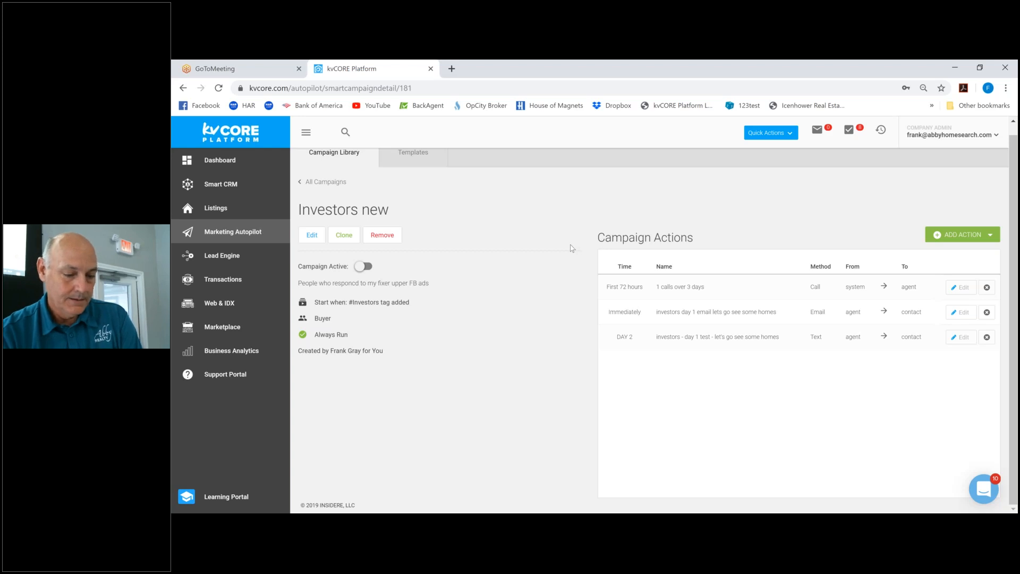
{"action": "left_click", "coordinate": [364, 267]}
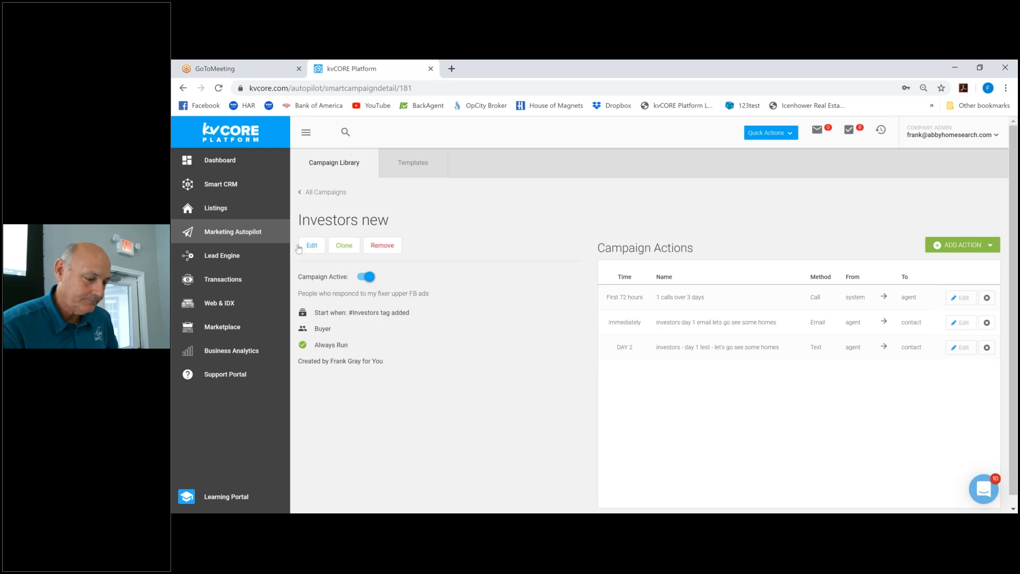
Start building an IDX Squeeze Page in the Lead Engine on the agent's own abbyhomesearch.com subdomain.
{"action": "left_click", "coordinate": [228, 256]}
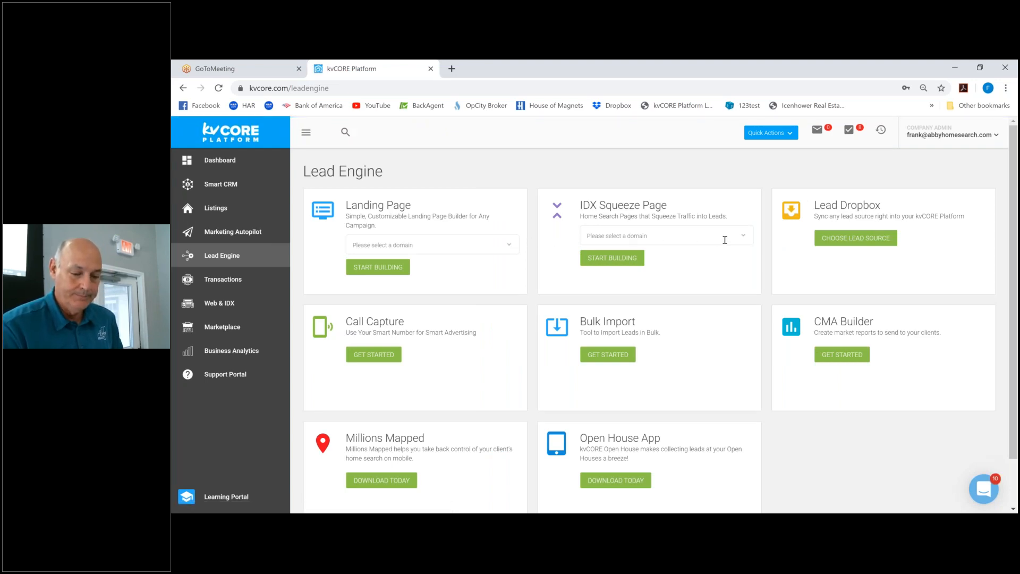
{"action": "left_click", "coordinate": [743, 239]}
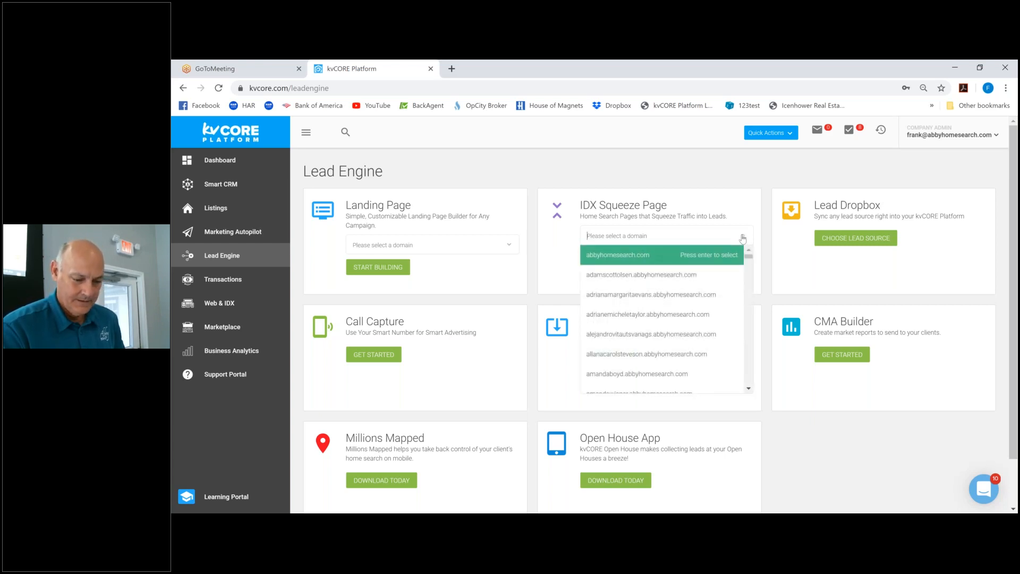
{"action": "type", "text": "fr"}
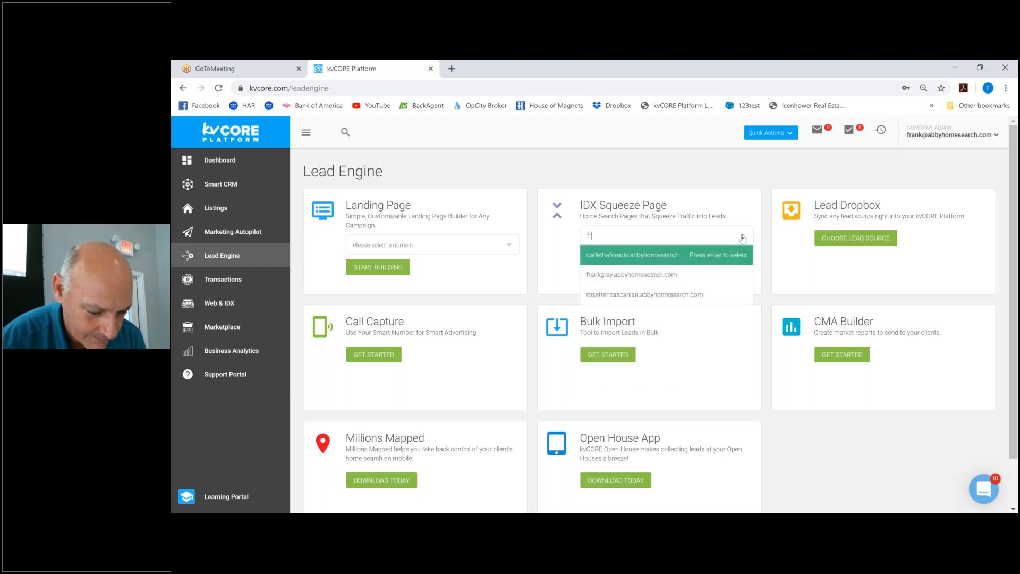
{"action": "left_click", "coordinate": [725, 280]}
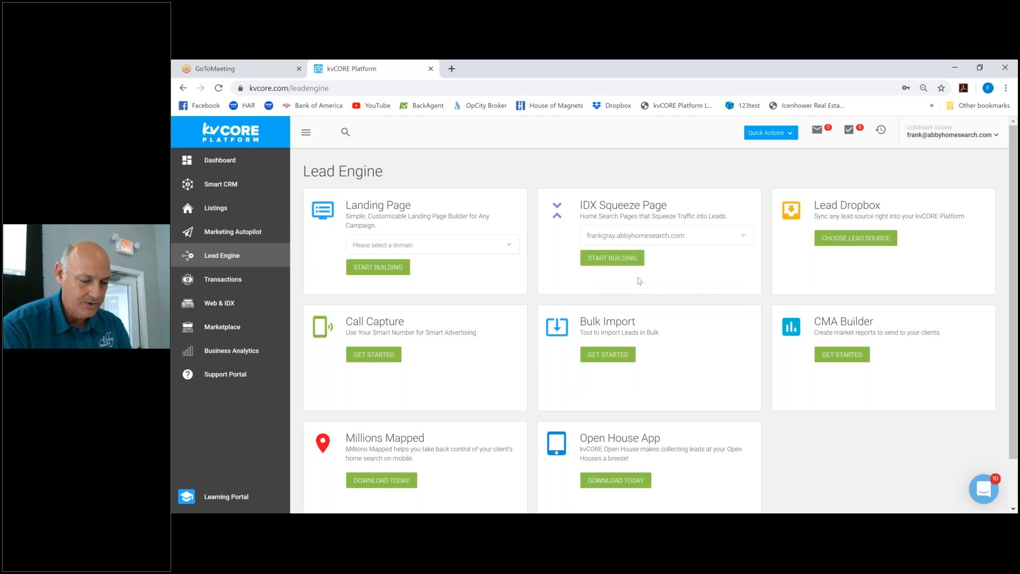
{"action": "left_click", "coordinate": [622, 259]}
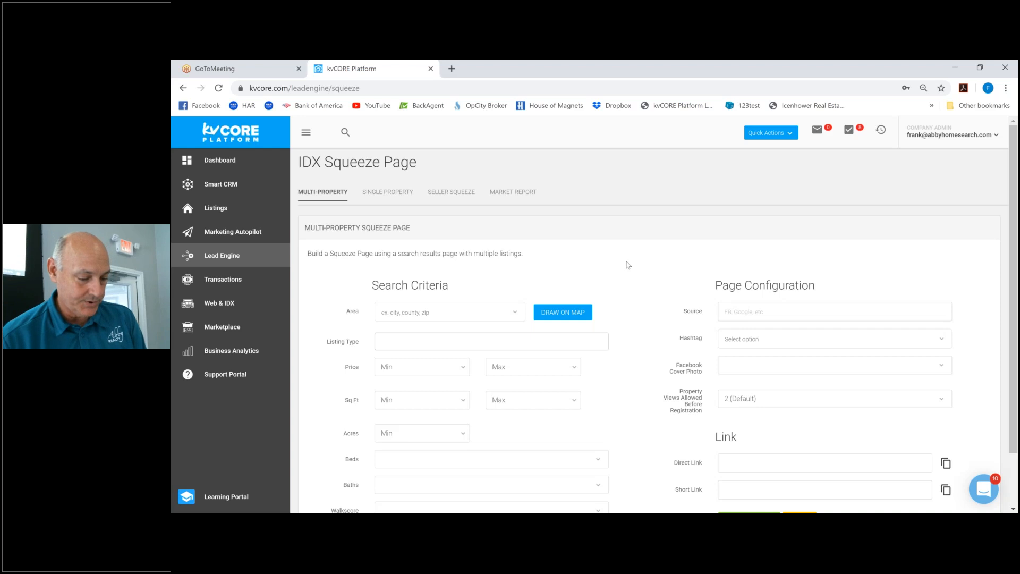
Set the multi-property squeeze page's search area to county:Montgomery and its listing type to Single Family.
{"action": "scroll", "coordinate": [628, 264], "scroll_direction": "down", "scroll_amount": 2}
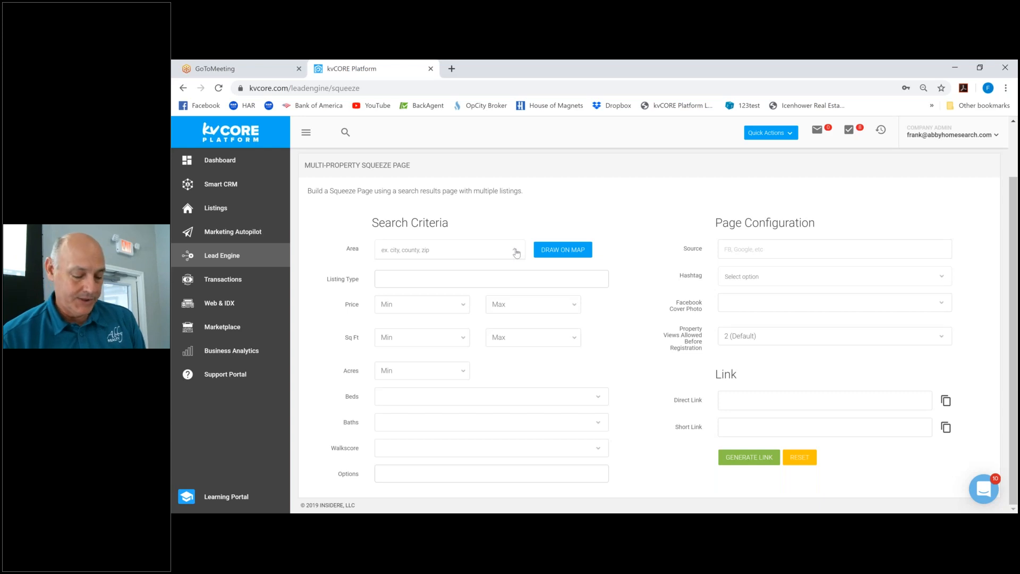
{"action": "left_click", "coordinate": [516, 253]}
{"action": "type", "text": "Mont"}
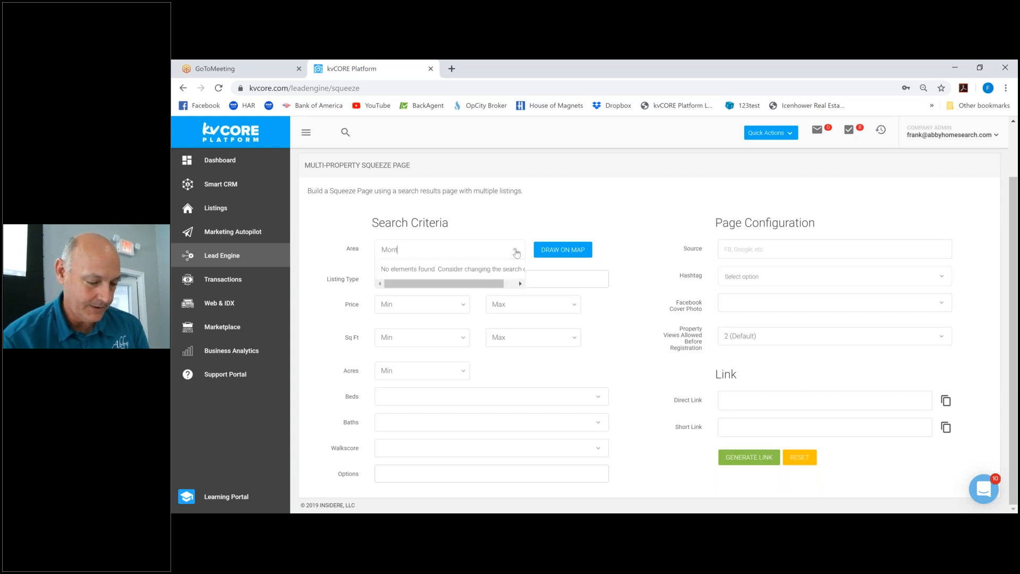
{"action": "type", "text": "gomer"}
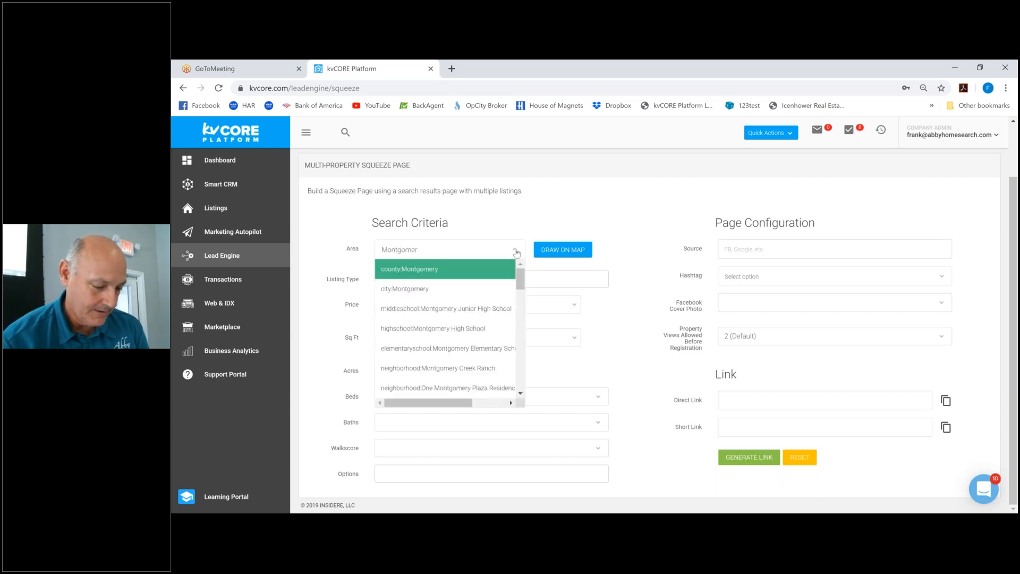
{"action": "left_click", "coordinate": [485, 277]}
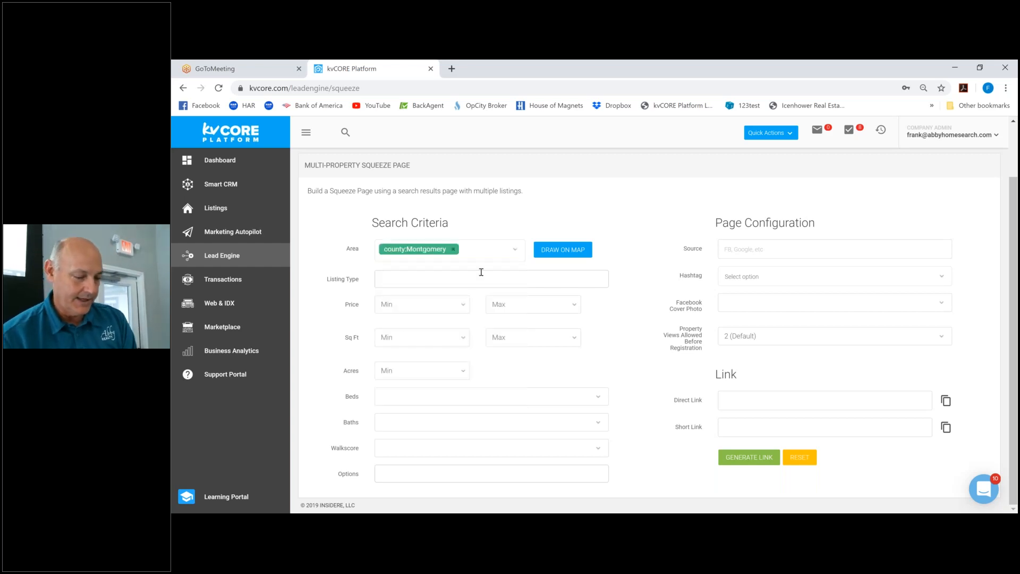
{"action": "left_click", "coordinate": [465, 279]}
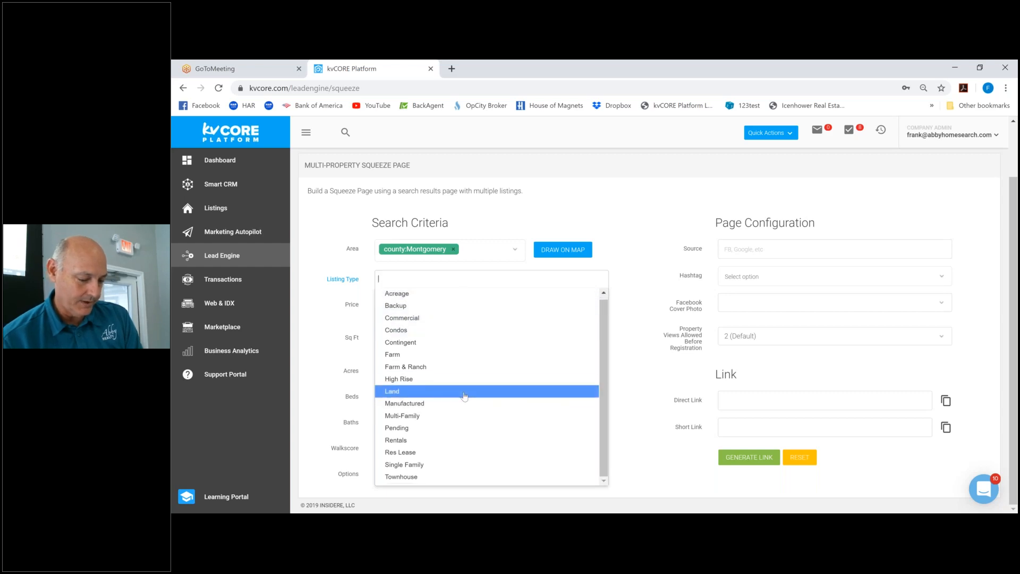
{"action": "left_click", "coordinate": [417, 465]}
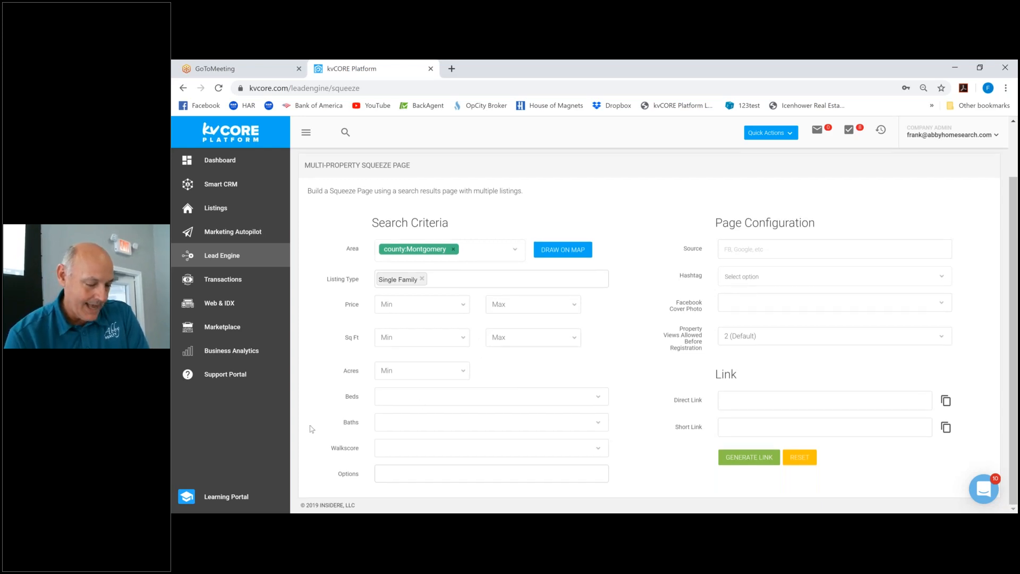
Look through the available search options and add Fixer Upper to the squeeze page's criteria.
{"action": "left_click", "coordinate": [445, 476]}
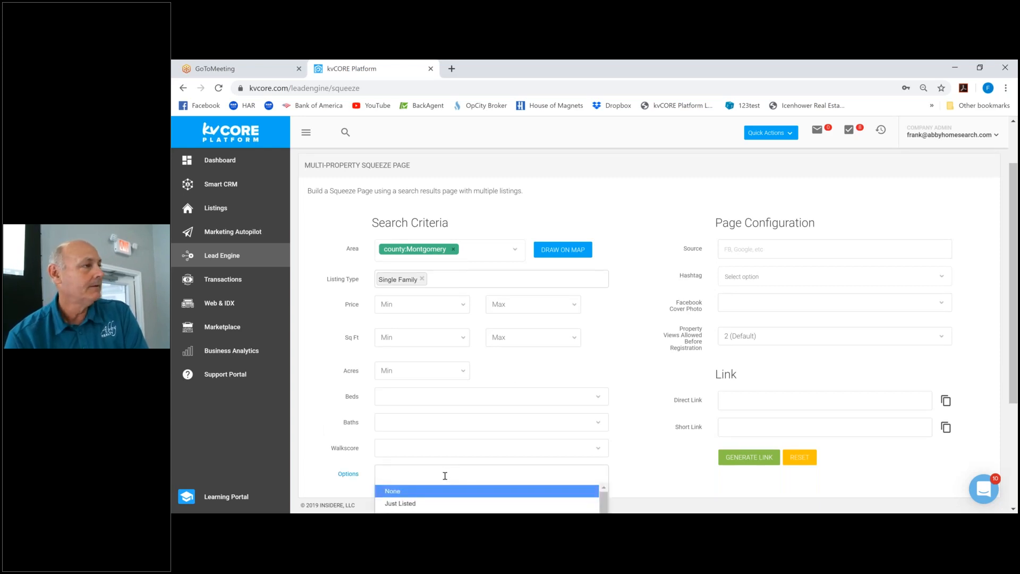
{"action": "scroll", "coordinate": [445, 476], "scroll_direction": "down", "scroll_amount": 3}
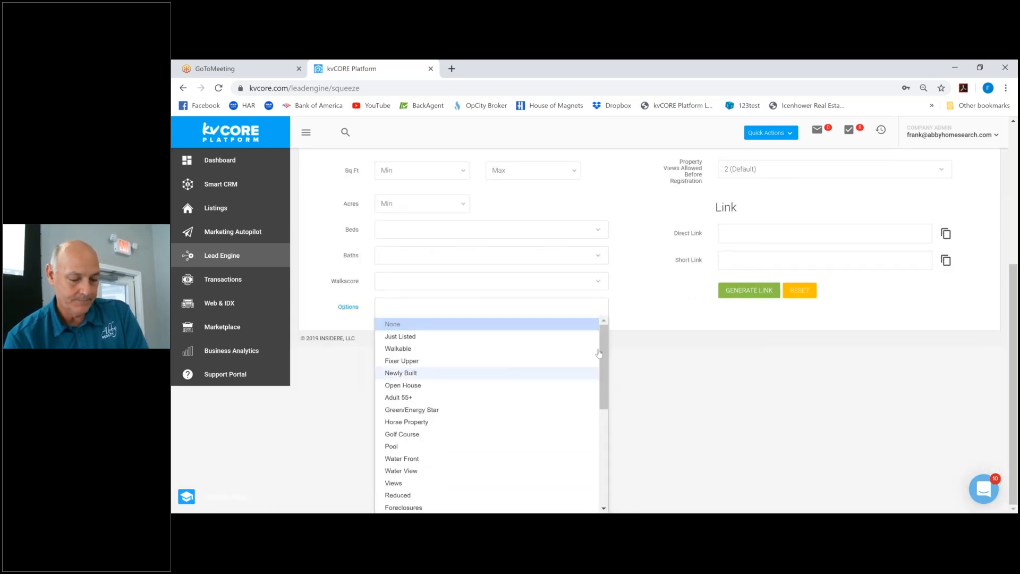
{"action": "left_click_drag", "start_coordinate": [601, 348], "coordinate": [600, 387]}
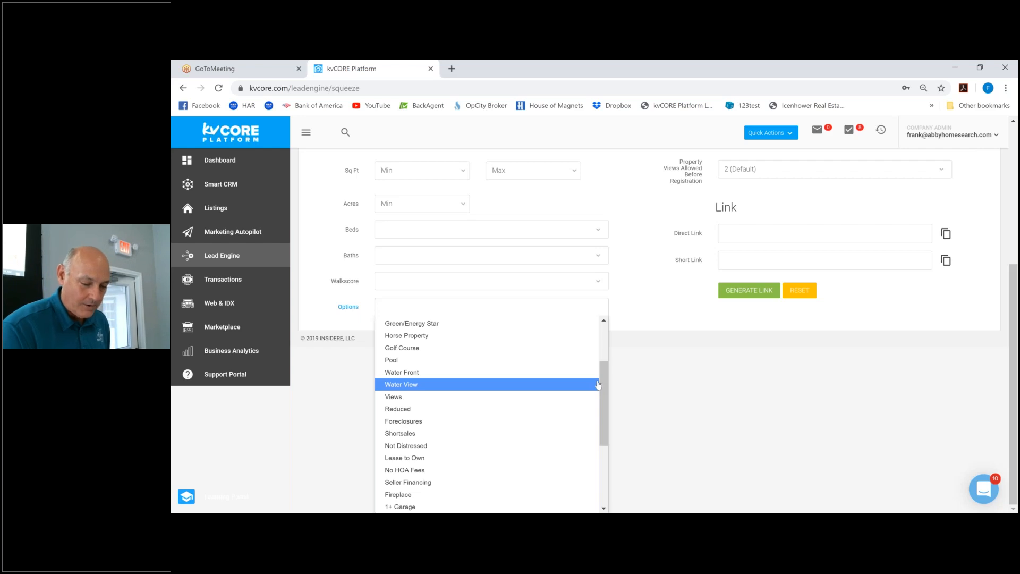
{"action": "left_click_drag", "start_coordinate": [605, 385], "coordinate": [590, 457]}
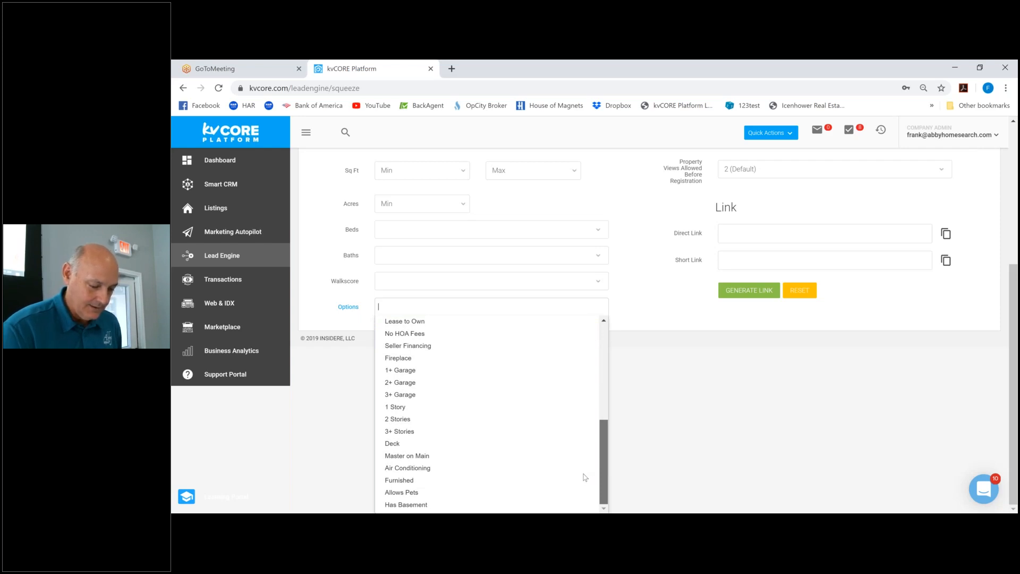
{"action": "left_click_drag", "start_coordinate": [583, 473], "coordinate": [599, 409]}
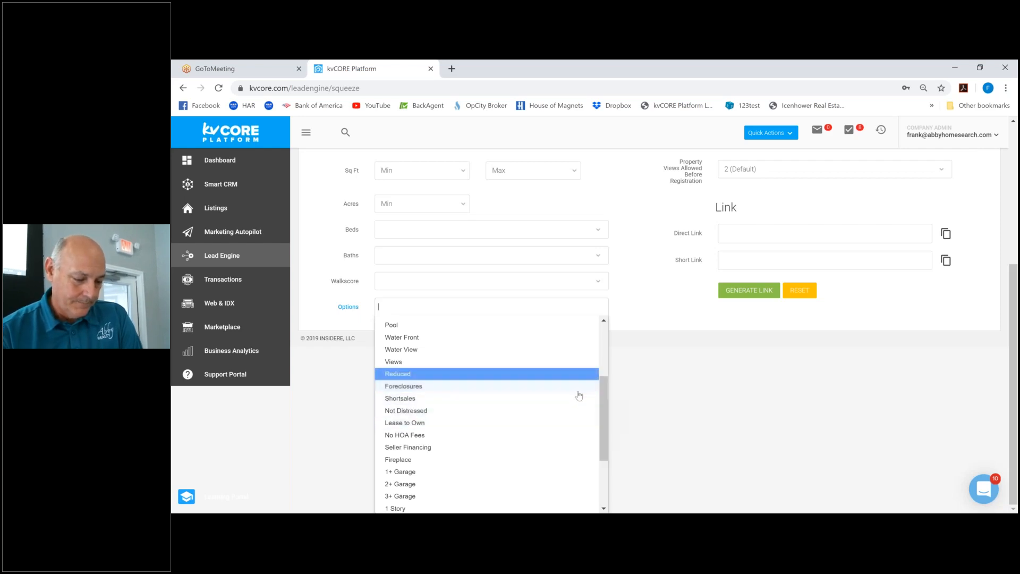
{"action": "scroll", "coordinate": [603, 388], "scroll_direction": "up", "scroll_amount": 1}
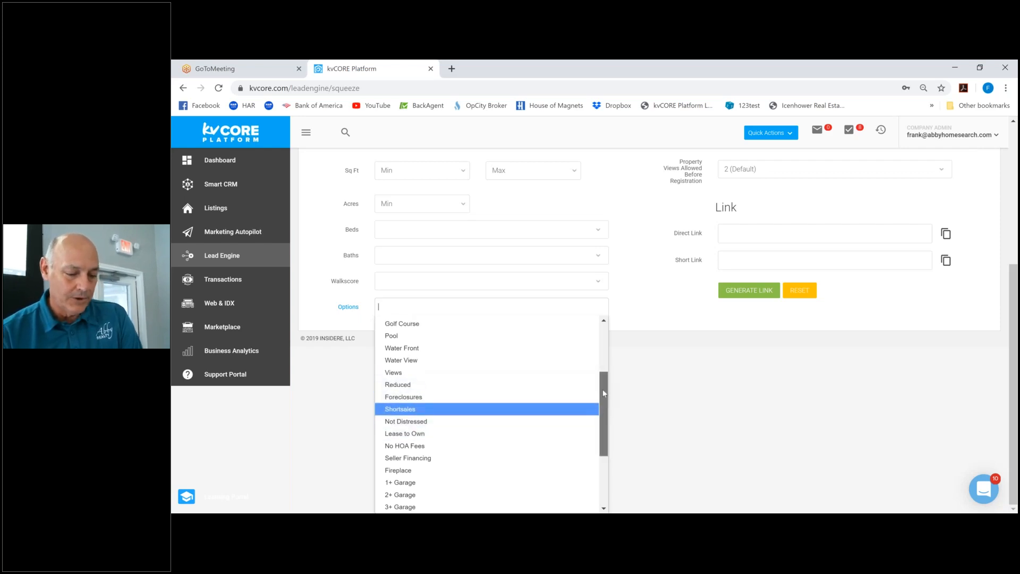
{"action": "left_click_drag", "start_coordinate": [602, 384], "coordinate": [596, 357]}
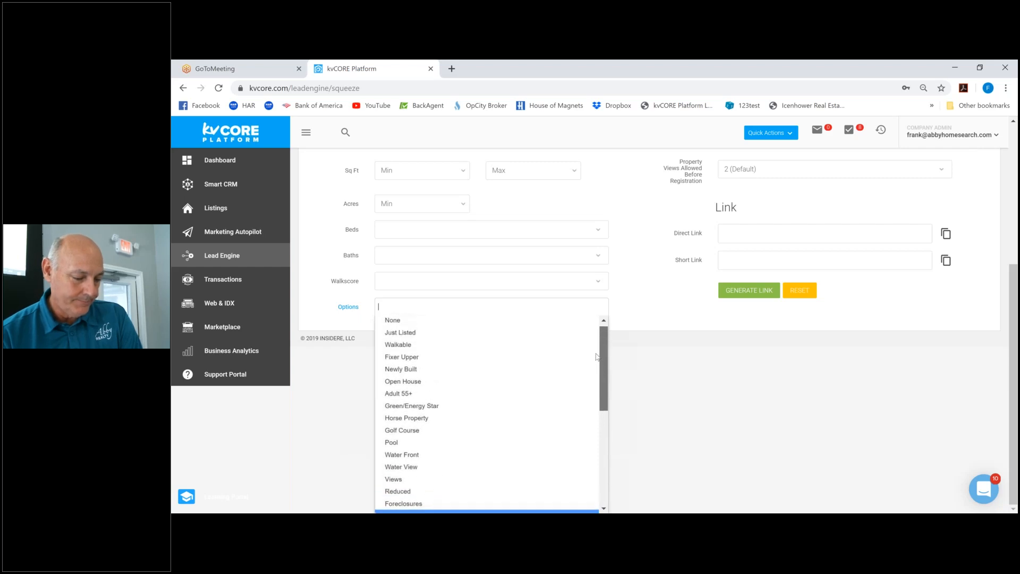
{"action": "left_click", "coordinate": [498, 358]}
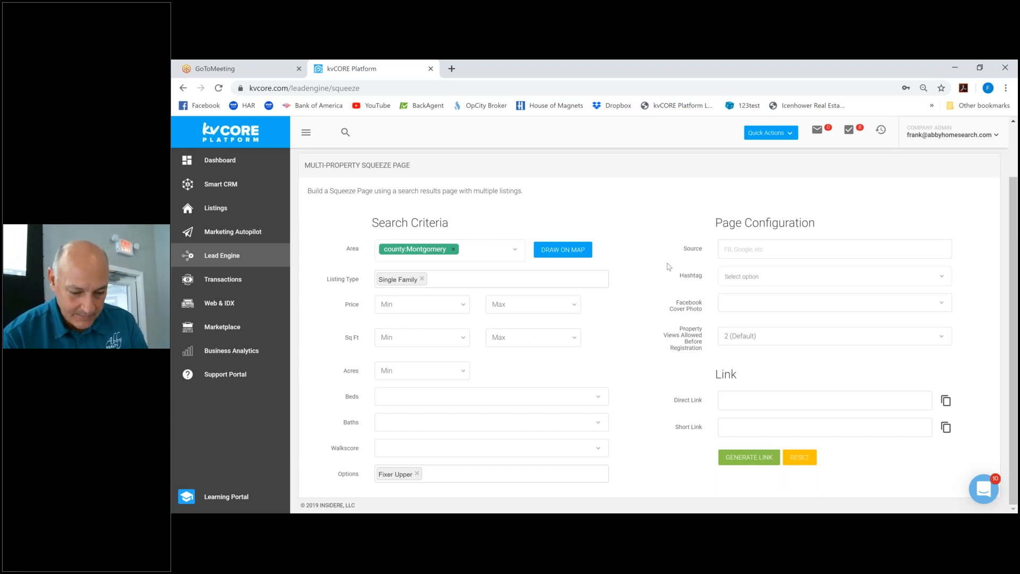
Set the squeeze page's source to "FB ads" and assign it the existing hashtag "Investors".
{"action": "left_click", "coordinate": [762, 250]}
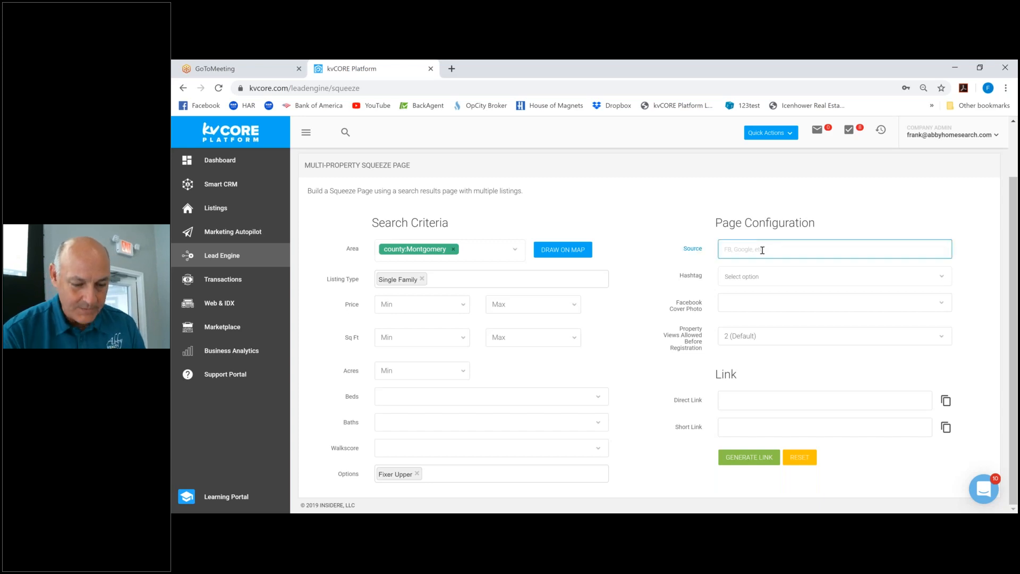
{"action": "type", "text": "FB ads"}
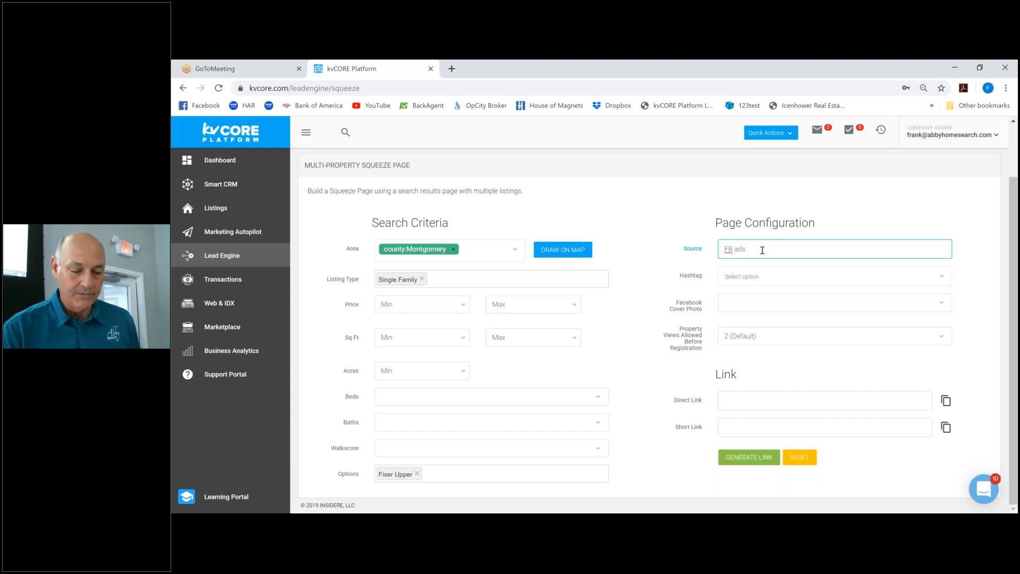
{"action": "left_click", "coordinate": [758, 277]}
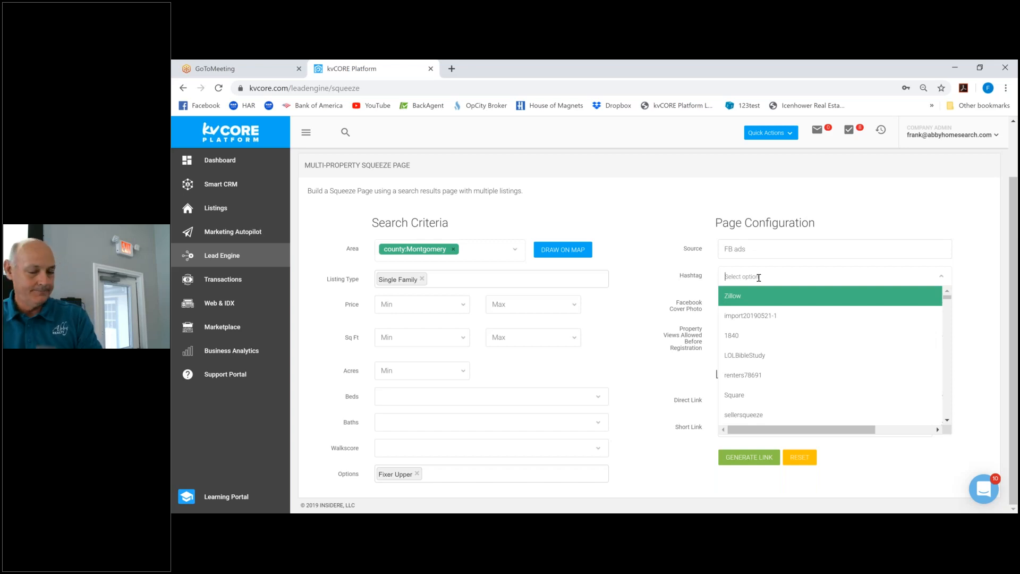
{"action": "type", "text": "inve"}
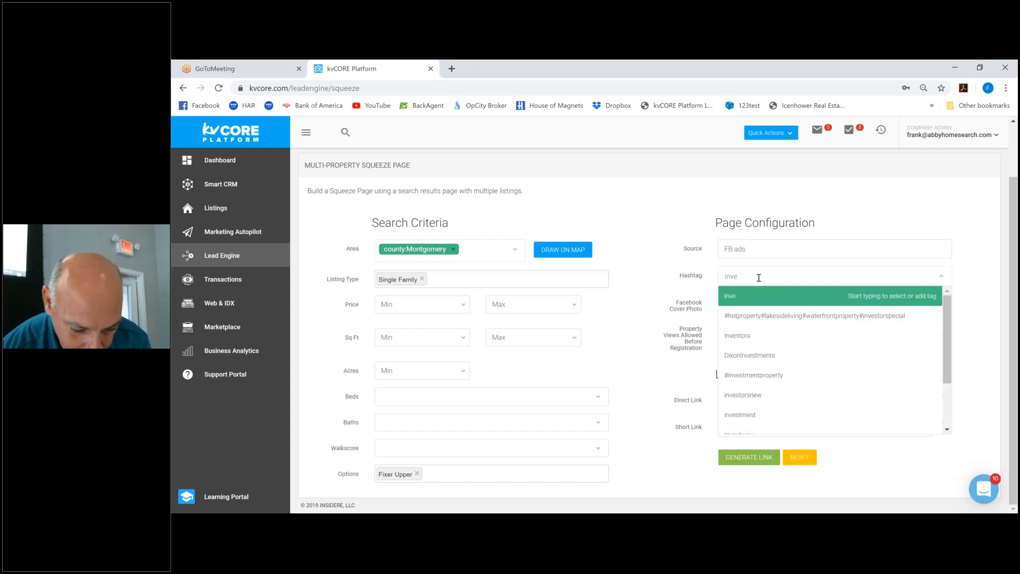
{"action": "left_click", "coordinate": [740, 340]}
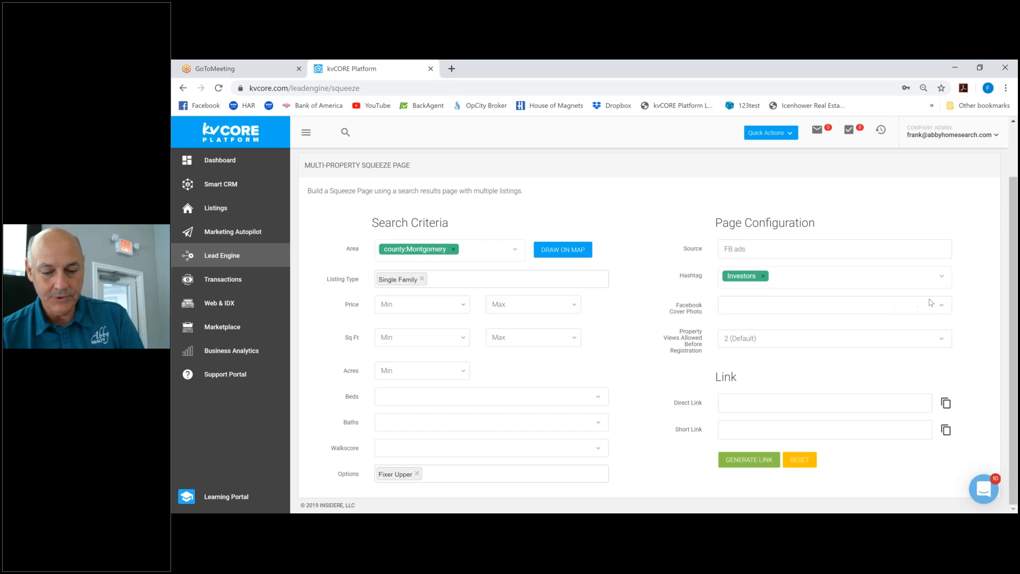
Set the Facebook cover photo to use listings from search results and keep property views before registration at 2 (Default).
{"action": "left_click", "coordinate": [945, 308]}
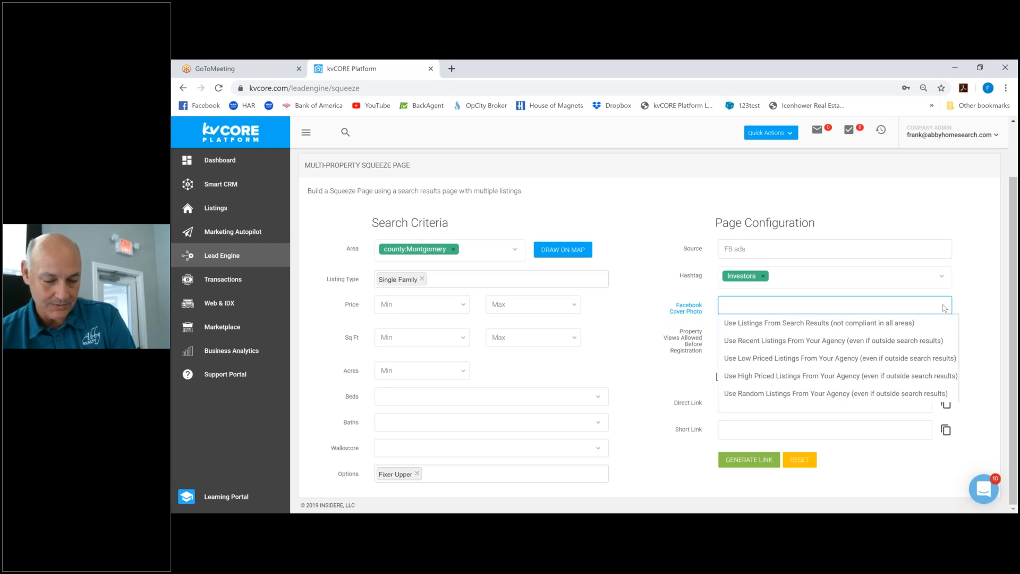
{"action": "left_click", "coordinate": [886, 324]}
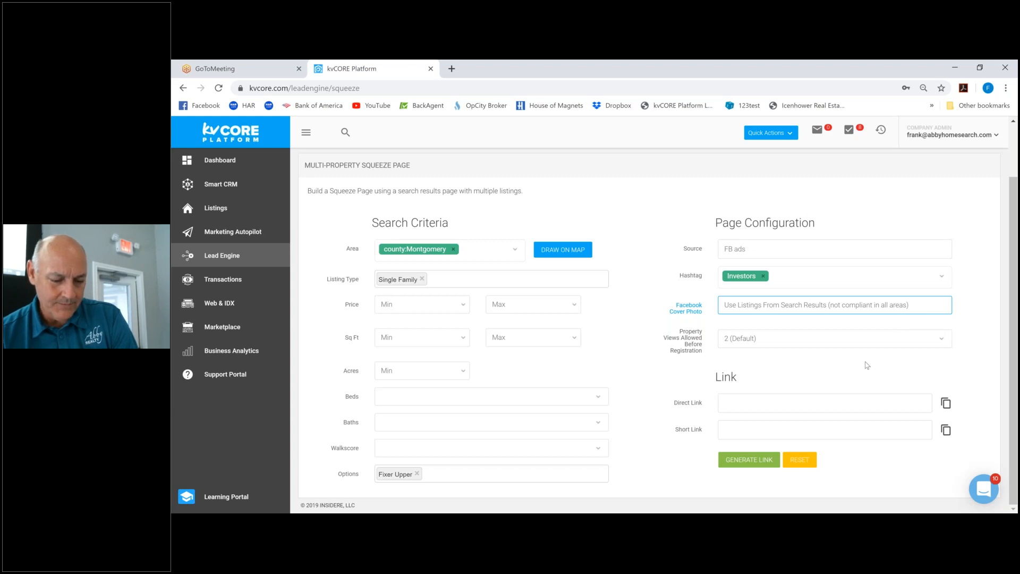
{"action": "left_click", "coordinate": [942, 340]}
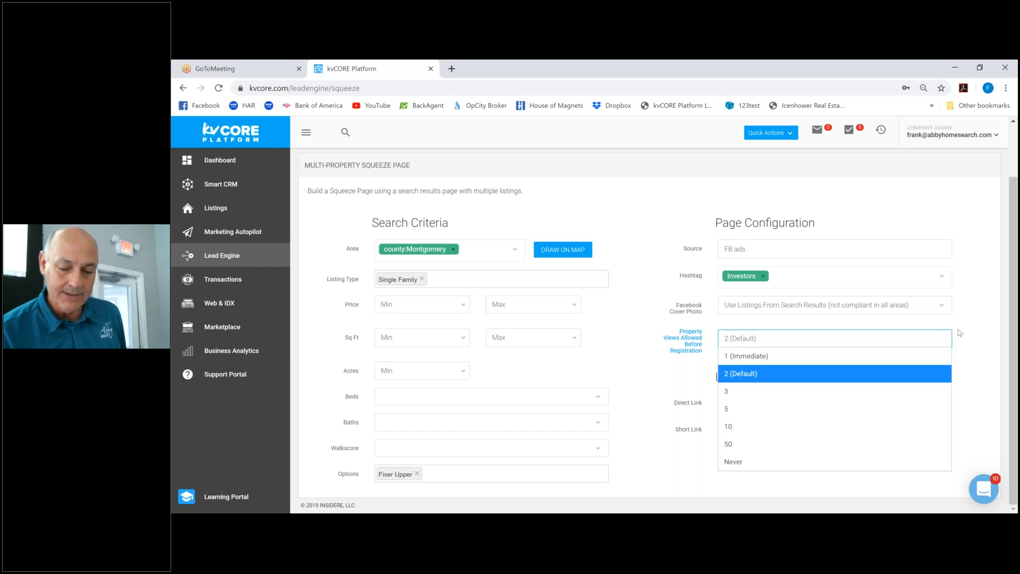
{"action": "left_click", "coordinate": [961, 343]}
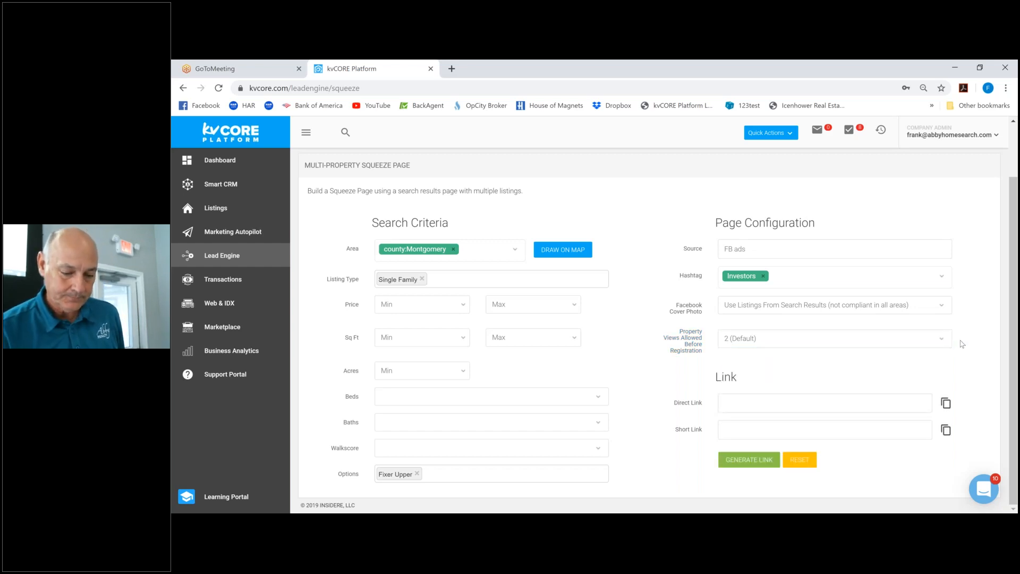
Generate the squeeze page's links and copy the short link to the clipboard.
{"action": "left_click", "coordinate": [749, 460]}
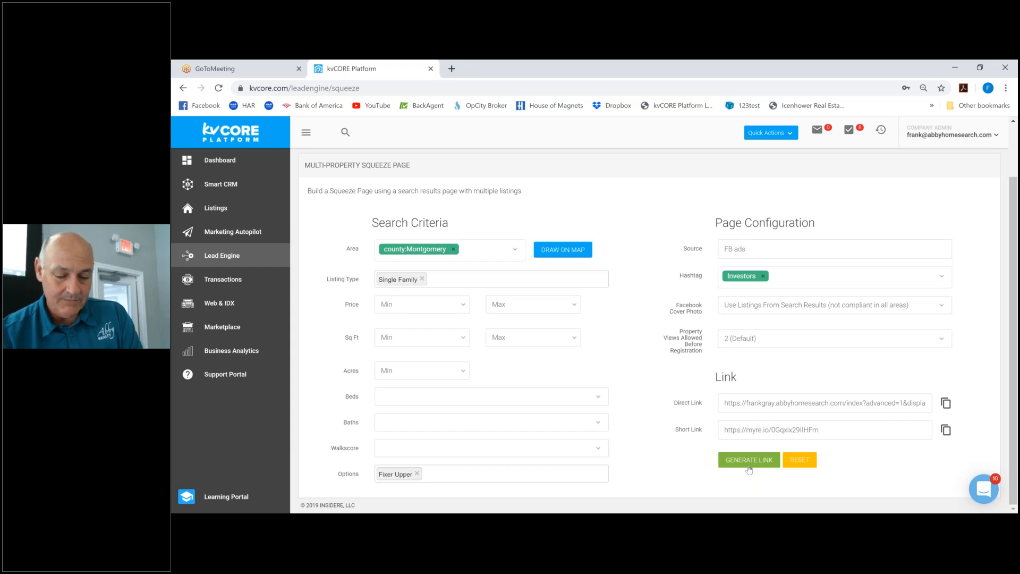
{"action": "left_click", "coordinate": [838, 429]}
{"action": "left_click_drag", "start_coordinate": [838, 429], "coordinate": [658, 435]}
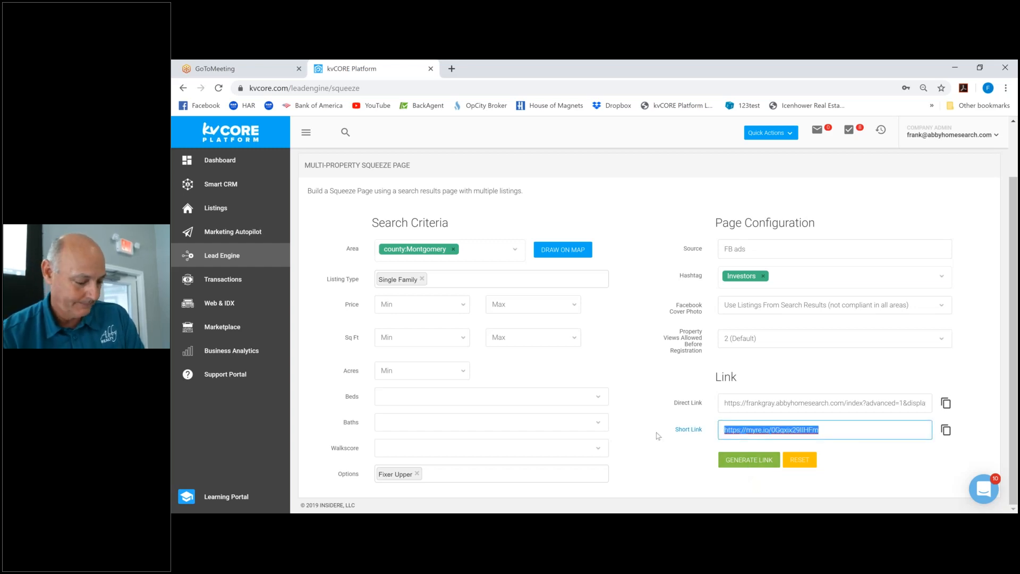
{"action": "left_click", "coordinate": [862, 458]}
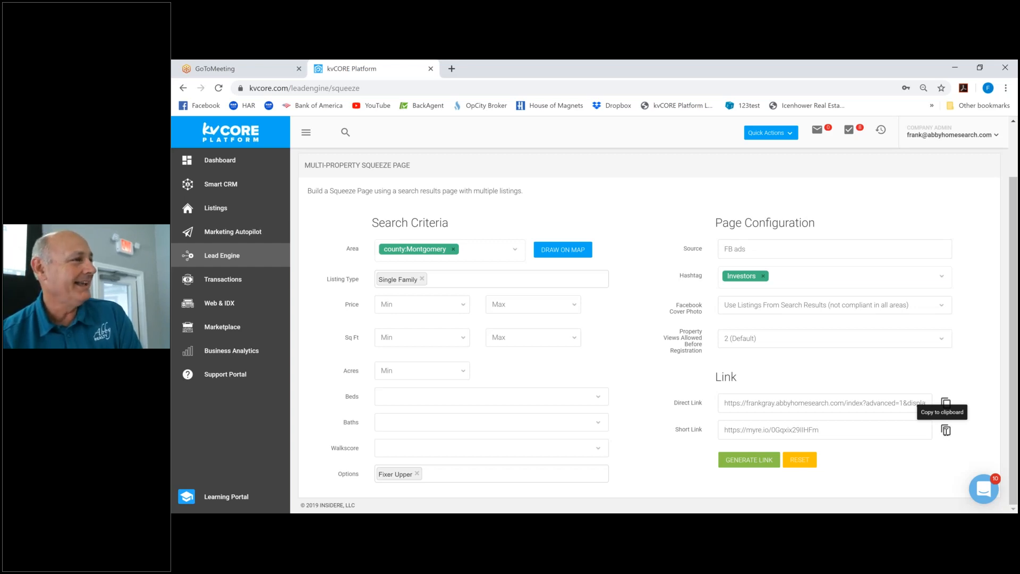
{"action": "left_click", "coordinate": [946, 431]}
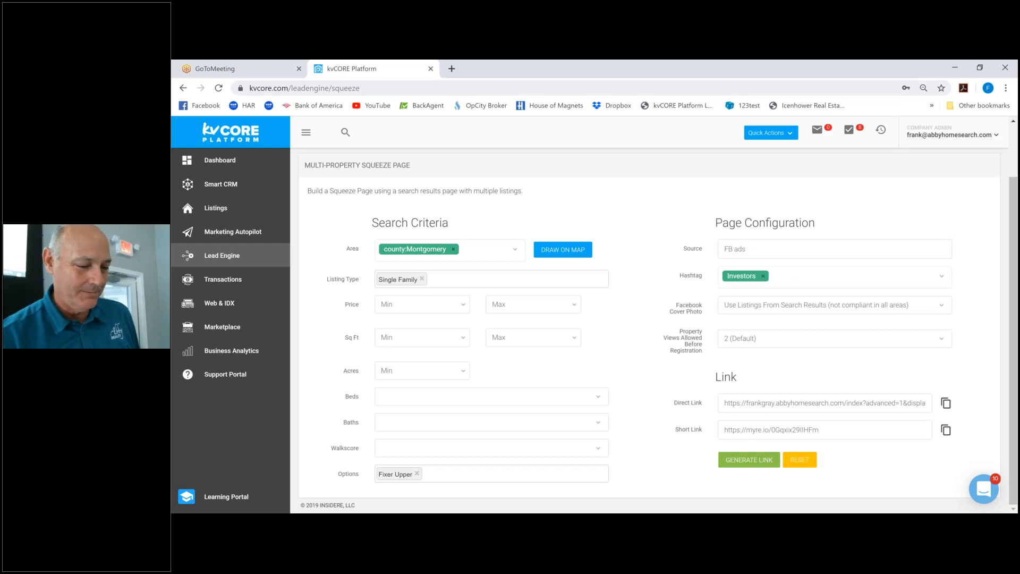
Open Facebook in a new browser tab, search for the ABBY Realty Exclusive Agents Group and open the group's page.
{"action": "left_click", "coordinate": [452, 68]}
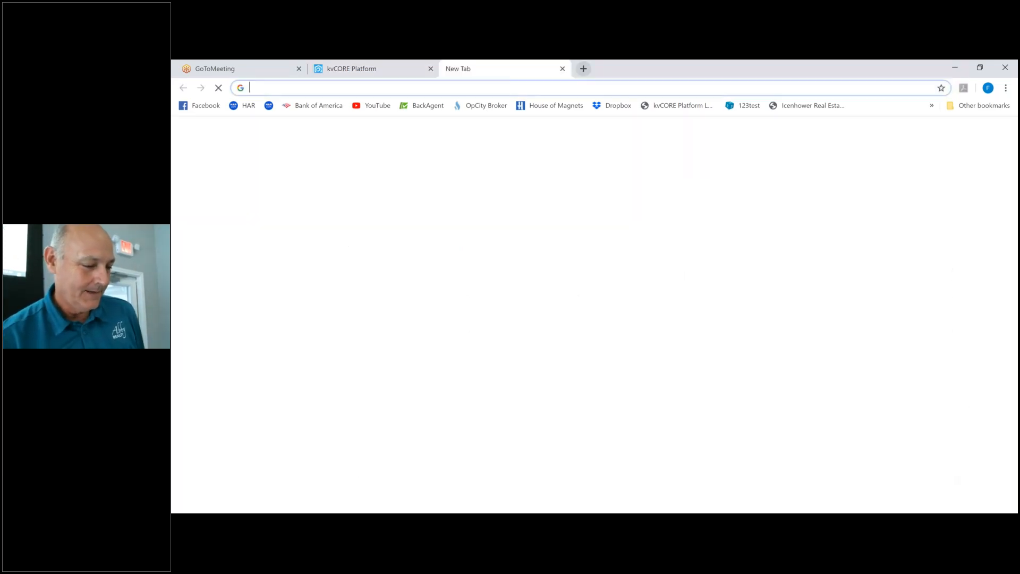
{"action": "left_click", "coordinate": [207, 106]}
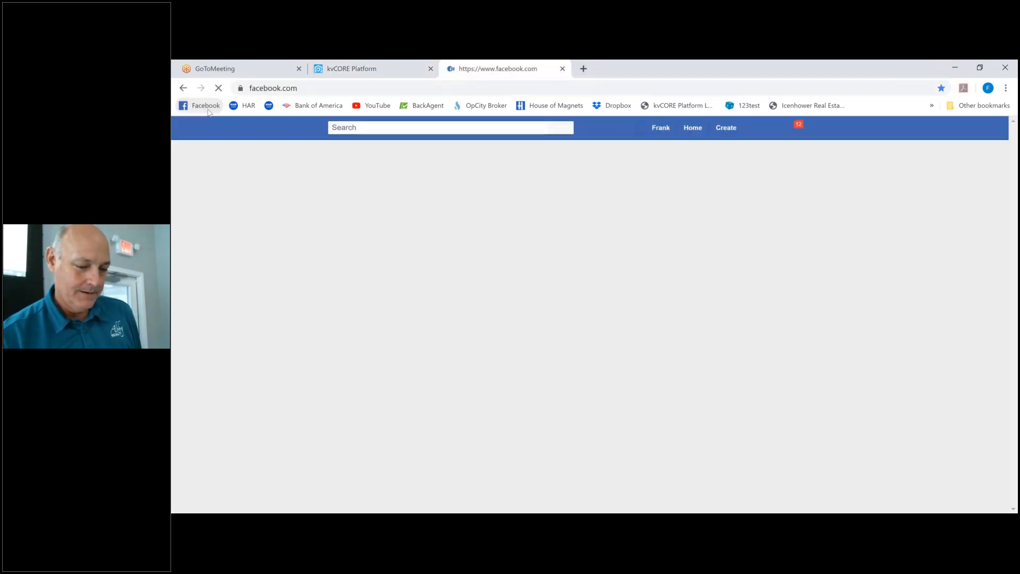
{"action": "left_click", "coordinate": [366, 129]}
{"action": "type", "text": "abby"}
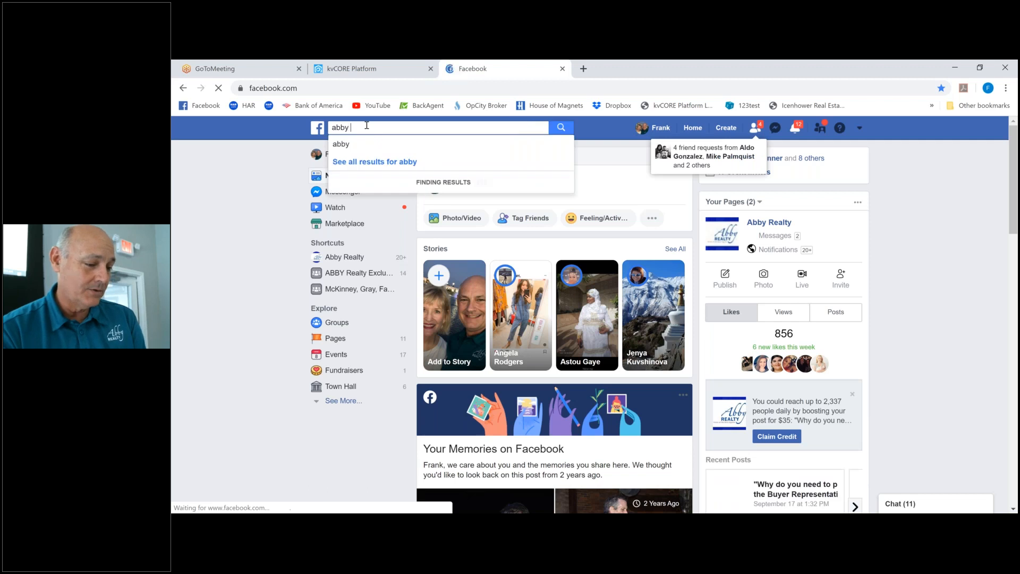
{"action": "left_click", "coordinate": [382, 145]}
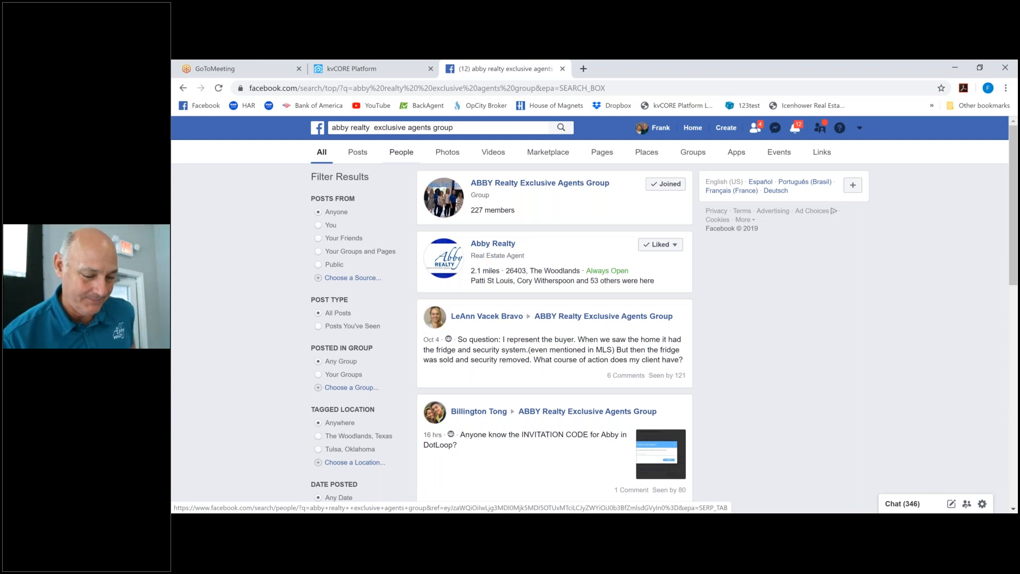
{"action": "left_click", "coordinate": [494, 184]}
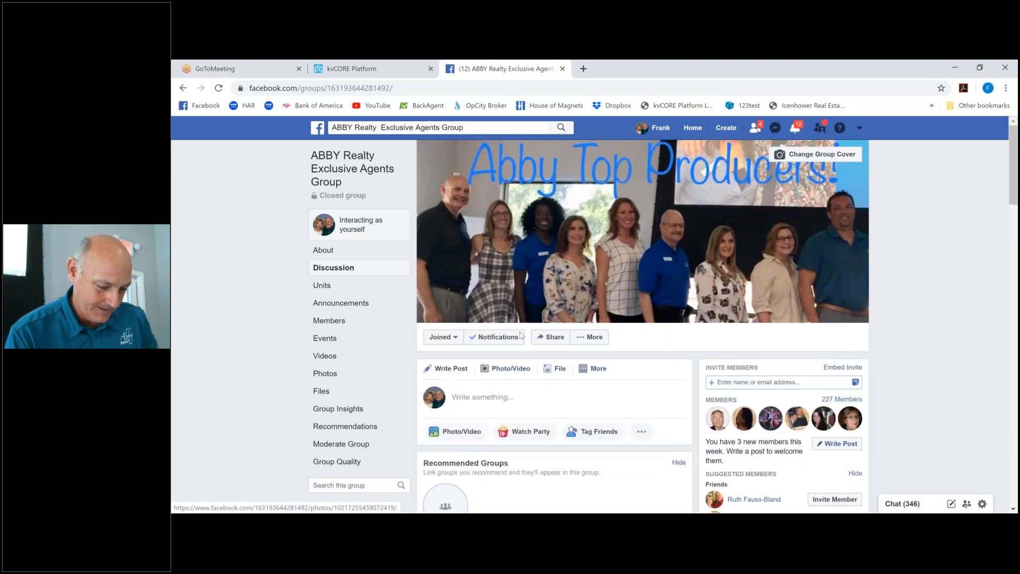
Start a new post in the group and paste the squeeze page's short link to load its listing preview.
{"action": "left_click", "coordinate": [469, 398]}
{"action": "key", "text": "ctrl+v"}
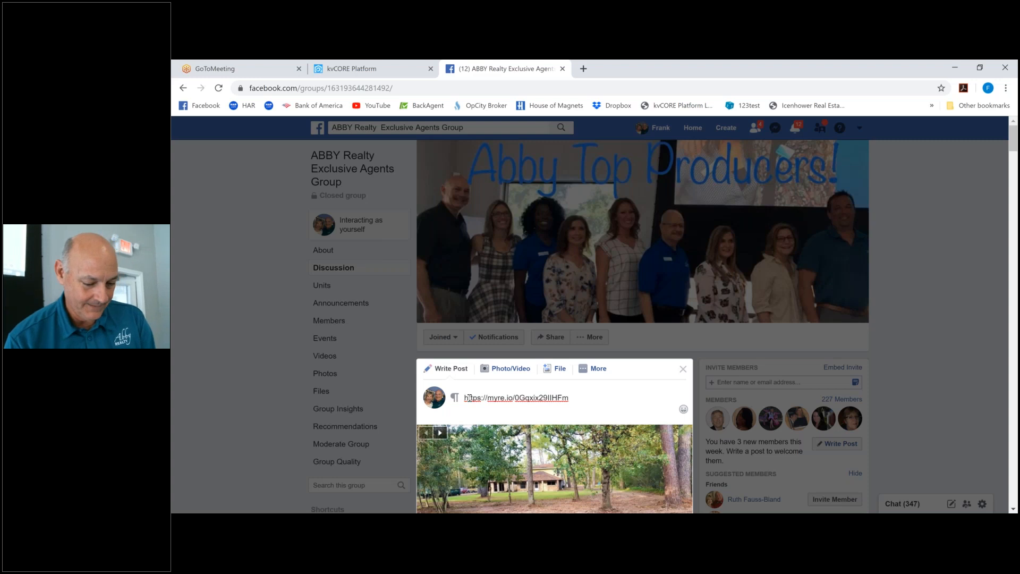
{"action": "scroll", "coordinate": [469, 397], "scroll_direction": "down", "scroll_amount": 2}
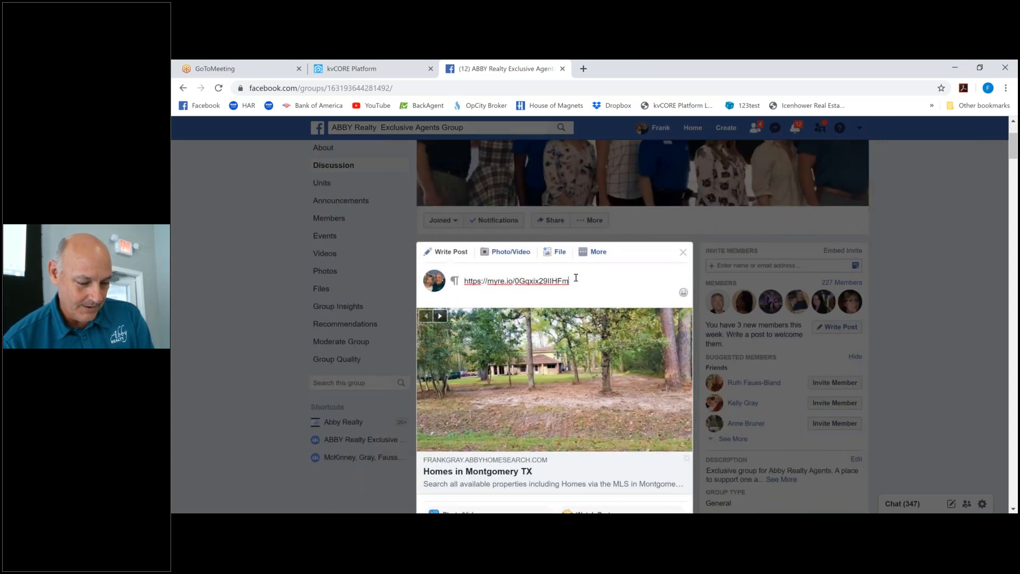
Replace the pasted link text with "INVESTOR SPECIALS! Click the image below to see below market price properties in Montgomery County. Great deals!".
{"action": "left_click_drag", "start_coordinate": [574, 279], "coordinate": [463, 281]}
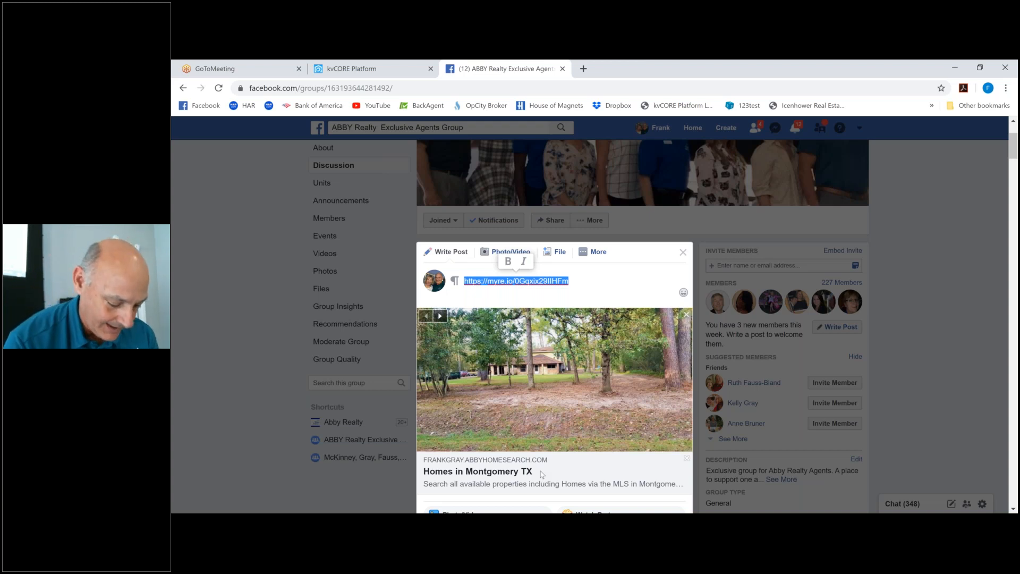
{"action": "type", "text": "INVEST"}
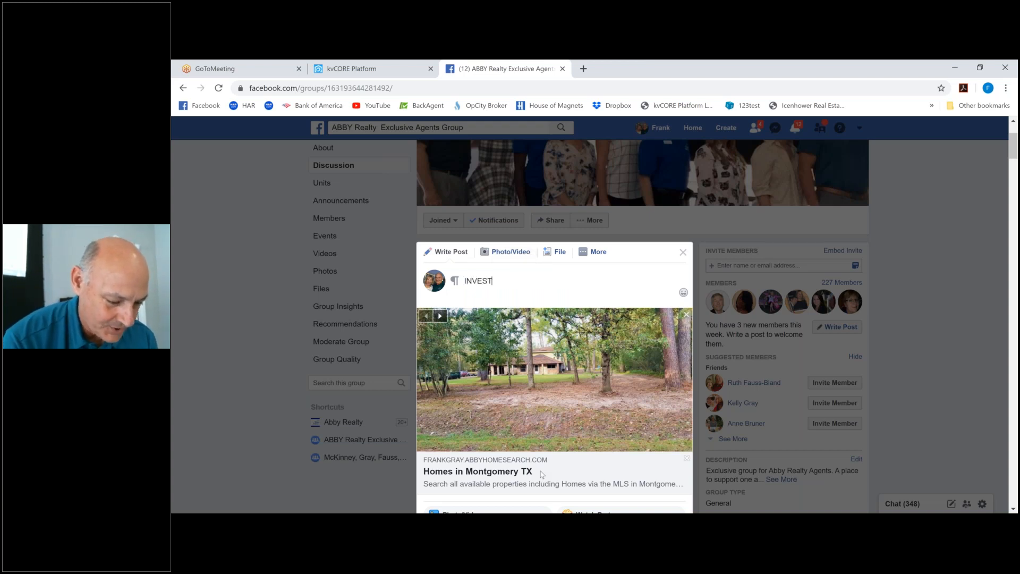
{"action": "type", "text": "OR SPECIALS"}
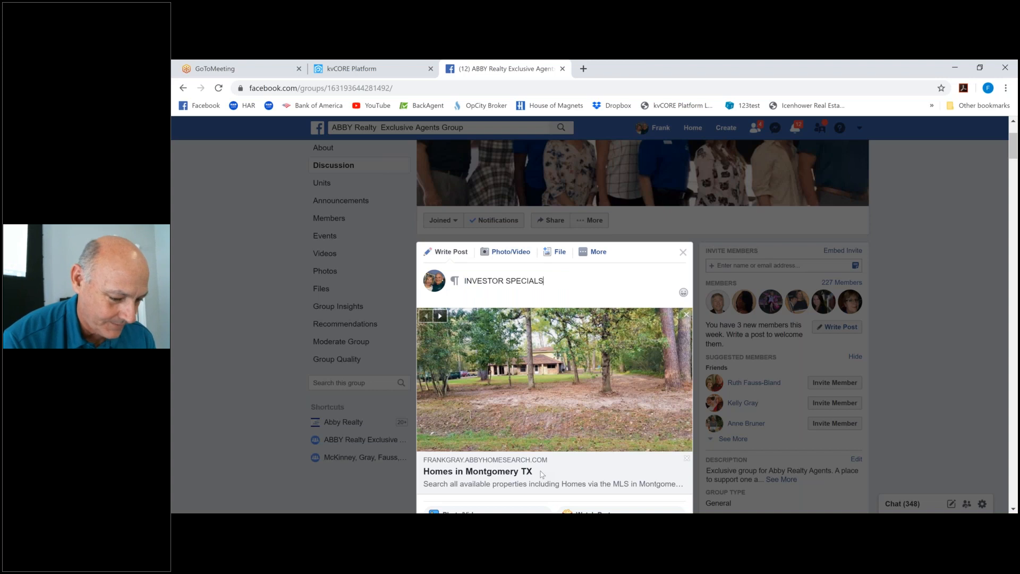
{"action": "type", "text": "! Click the li"}
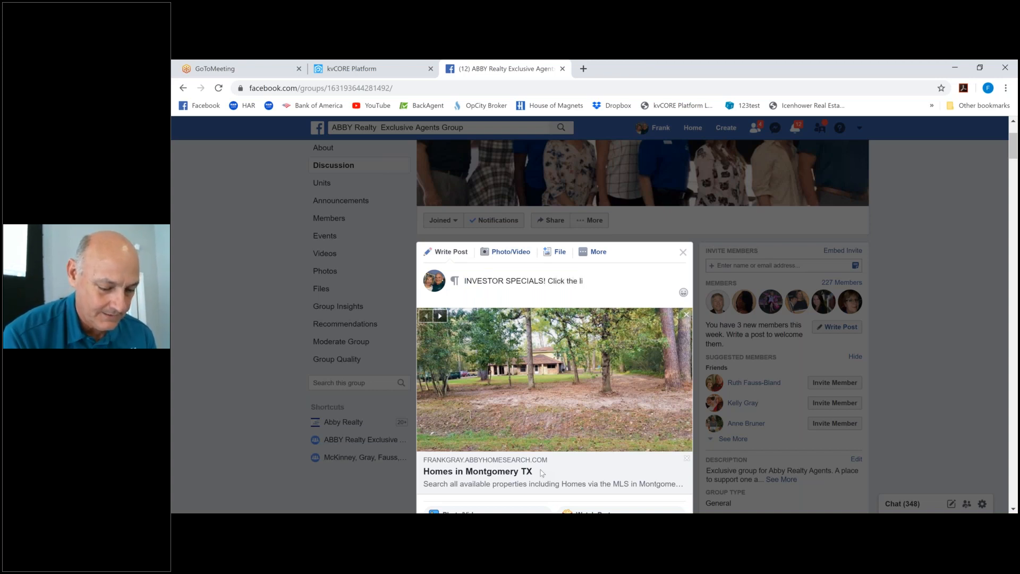
{"action": "key", "text": "BackSpace"}
{"action": "key", "text": "BackSpace"}
{"action": "type", "text": "image be"}
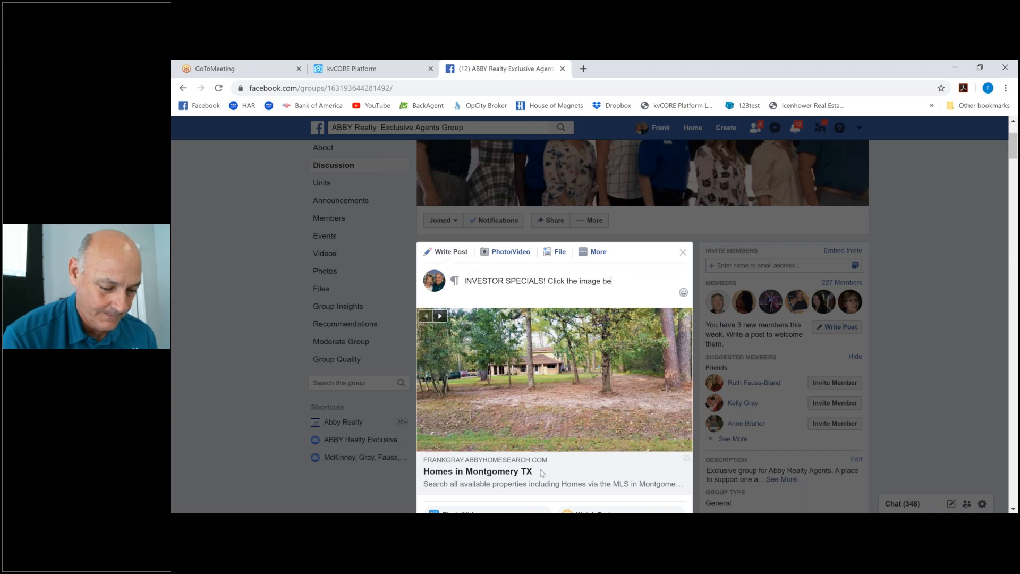
{"action": "type", "text": "low to see"}
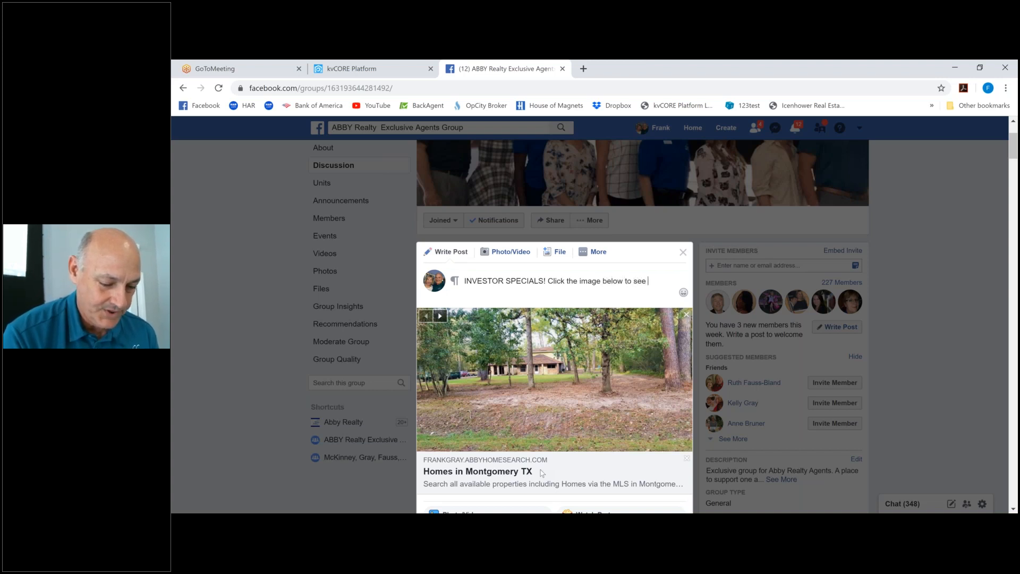
{"action": "type", "text": " belo"}
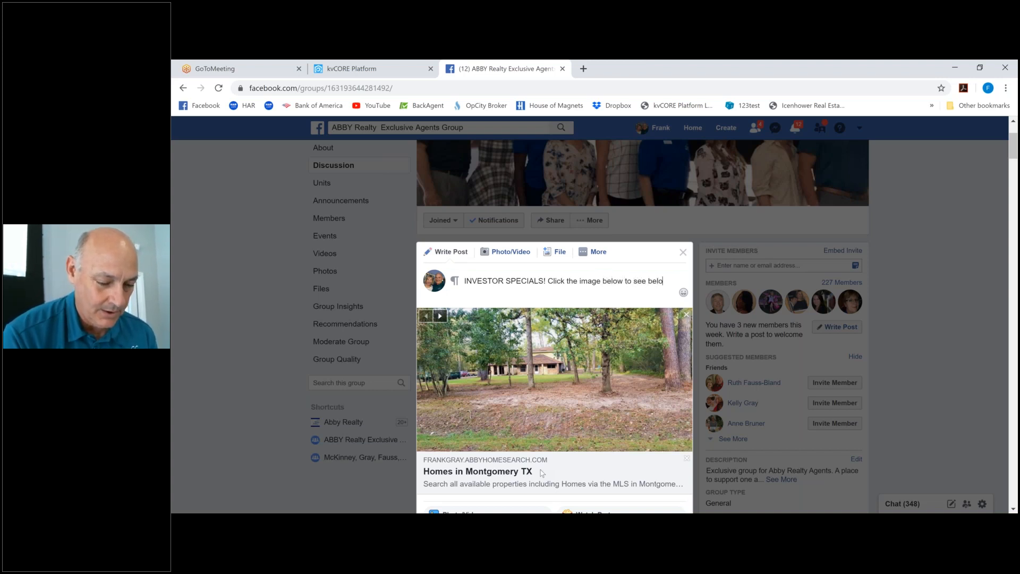
{"action": "type", "text": "w market pri"}
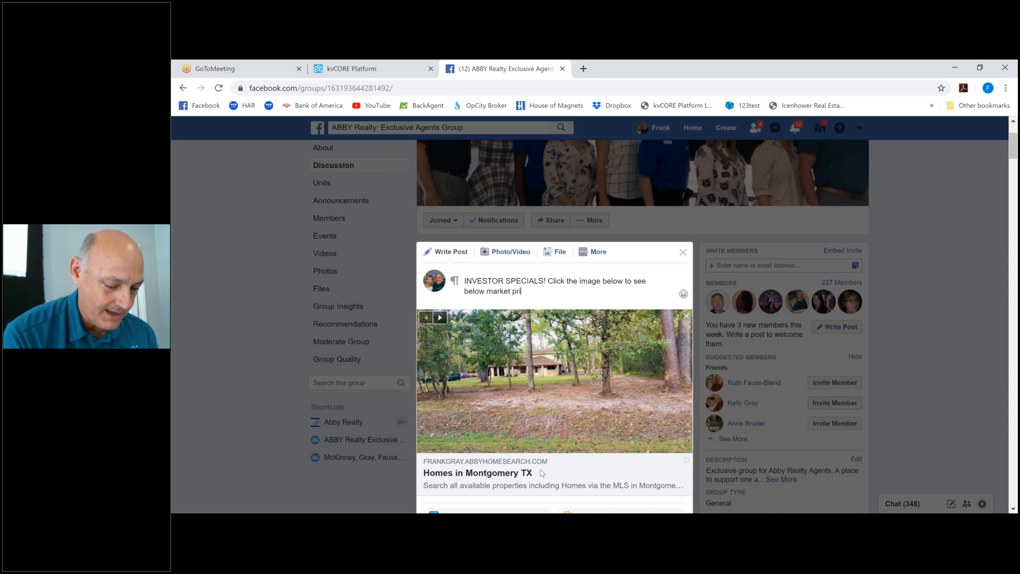
{"action": "type", "text": "ce properti"}
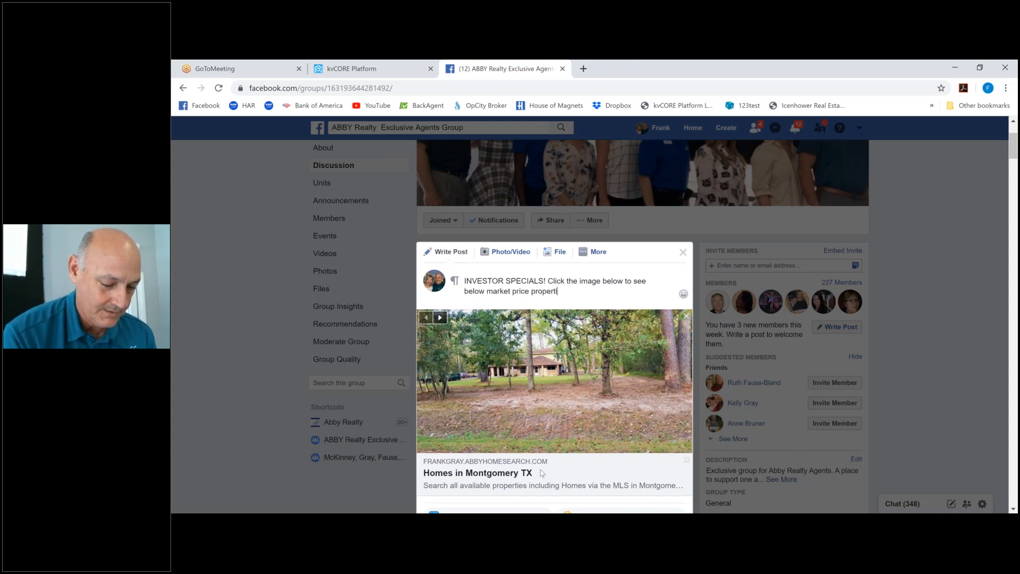
{"action": "type", "text": "es in Montg"}
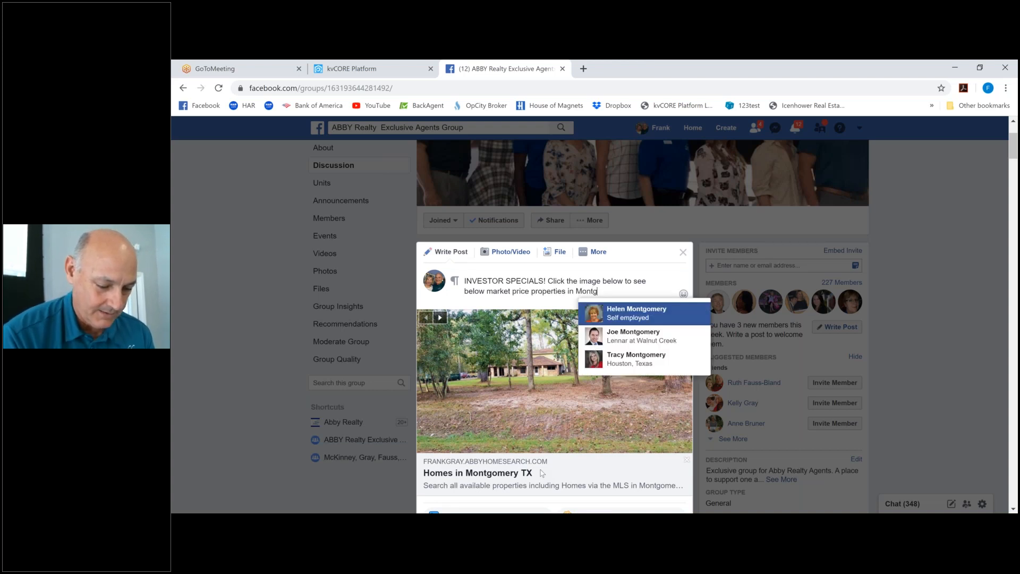
{"action": "type", "text": "omery C"}
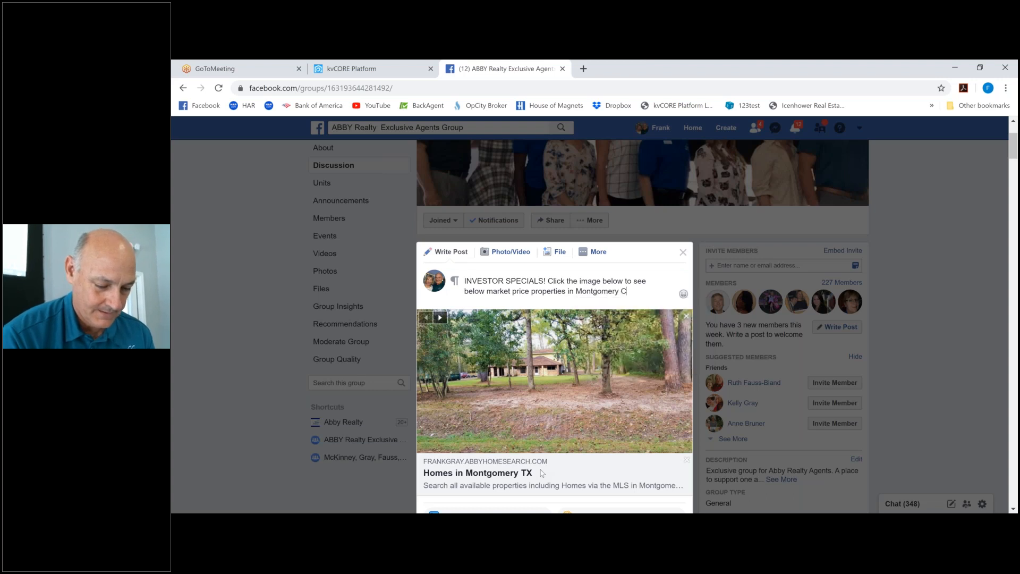
{"action": "type", "text": "ounty."}
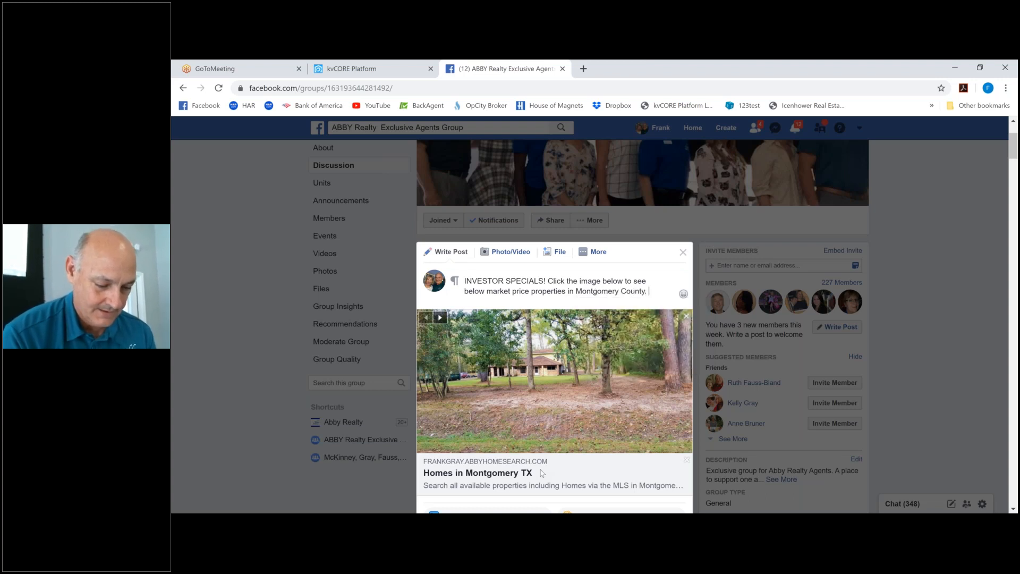
{"action": "type", "text": " G"}
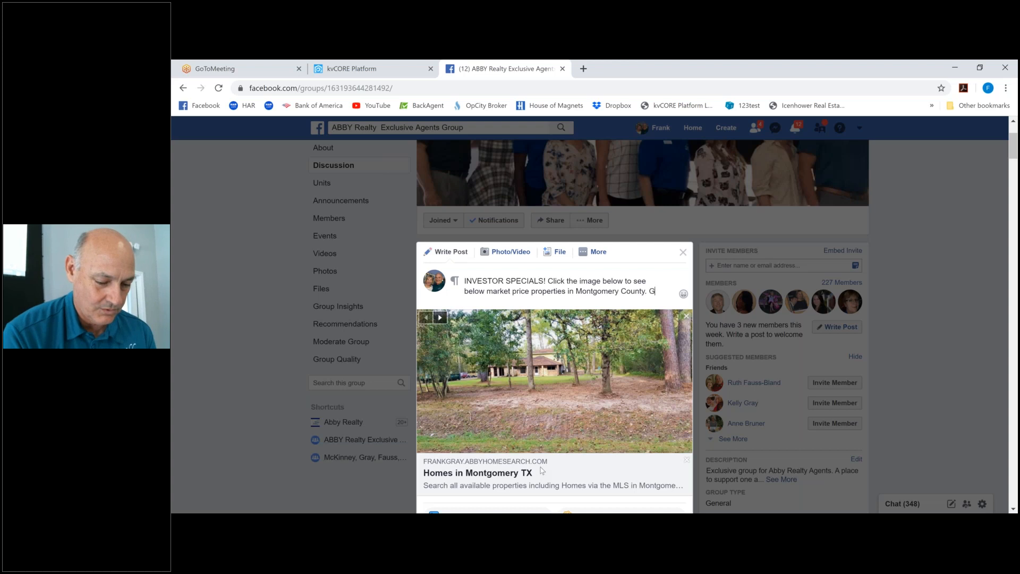
{"action": "type", "text": "reat deals! "}
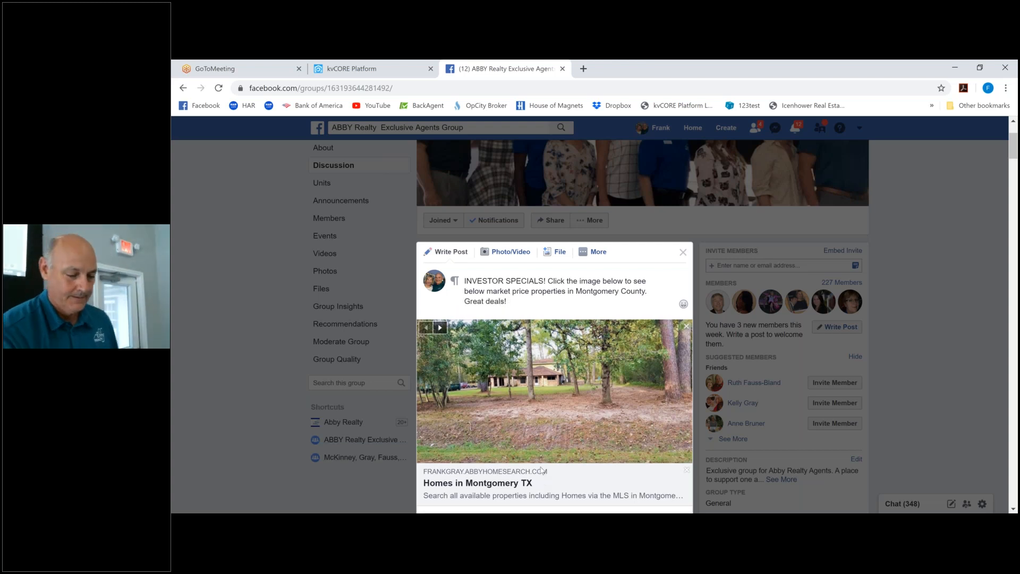
Append "(ABBY AGENTS - THIS IS A CLASSROOM PROJECT - WE'RE REALLY NOT TRYING TO SELL YOU A FIXXER UPPER)." and publish the post.
{"action": "type", "text": "("}
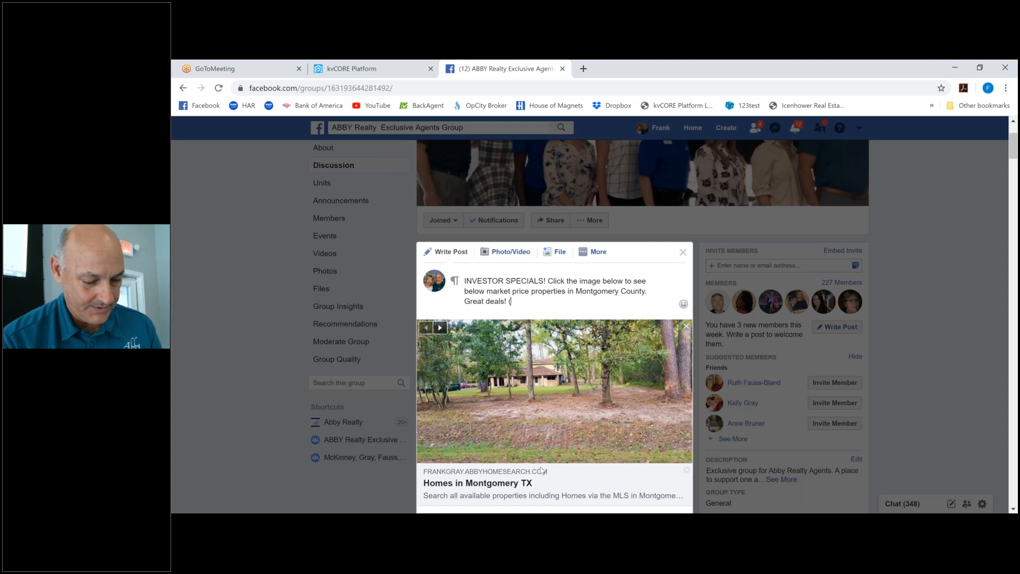
{"action": "type", "text": "ABBY AGE"}
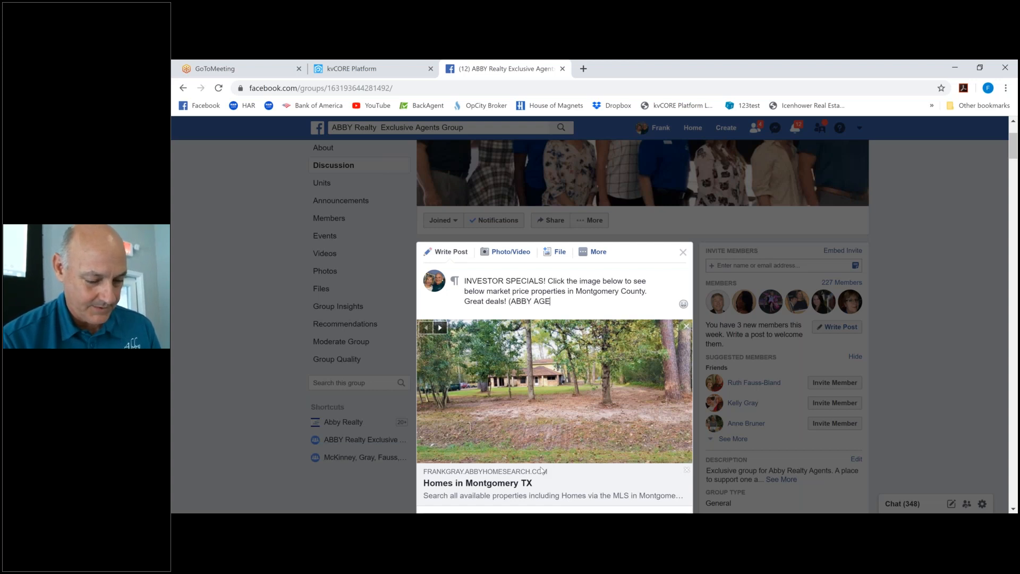
{"action": "type", "text": "NTS - THIS IS A CLASS"}
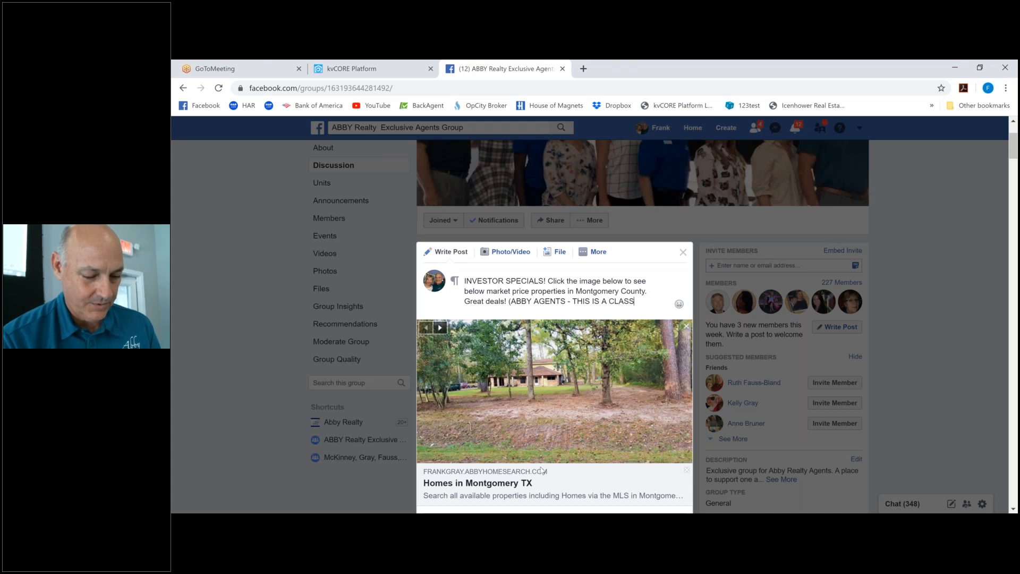
{"action": "type", "text": "ROM"}
{"action": "key", "text": "BackSpace"}
{"action": "type", "text": "OM PROLJ"}
{"action": "key", "text": "BackSpace"}
{"action": "key", "text": "BackSpace"}
{"action": "type", "text": "JECT"}
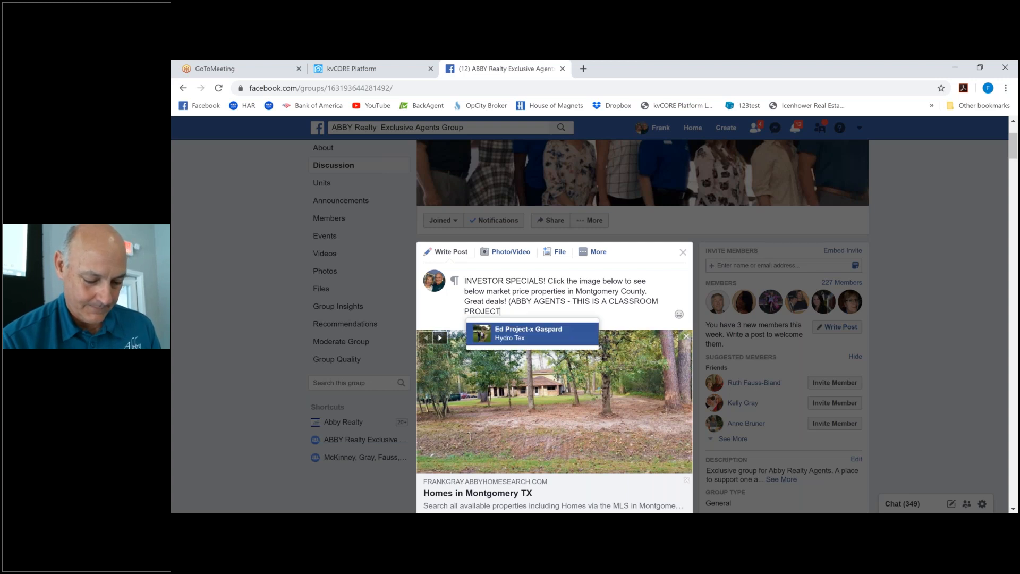
{"action": "type", "text": " - WER'E"}
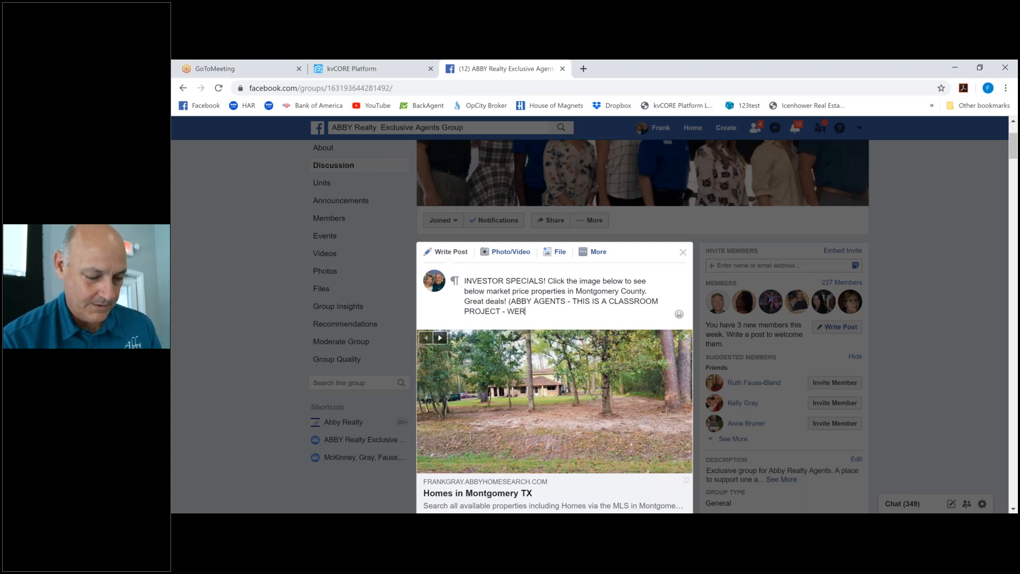
{"action": "key", "text": "BackSpace"}
{"action": "key", "text": "BackSpace"}
{"action": "key", "text": "BackSpace"}
{"action": "type", "text": "E"}
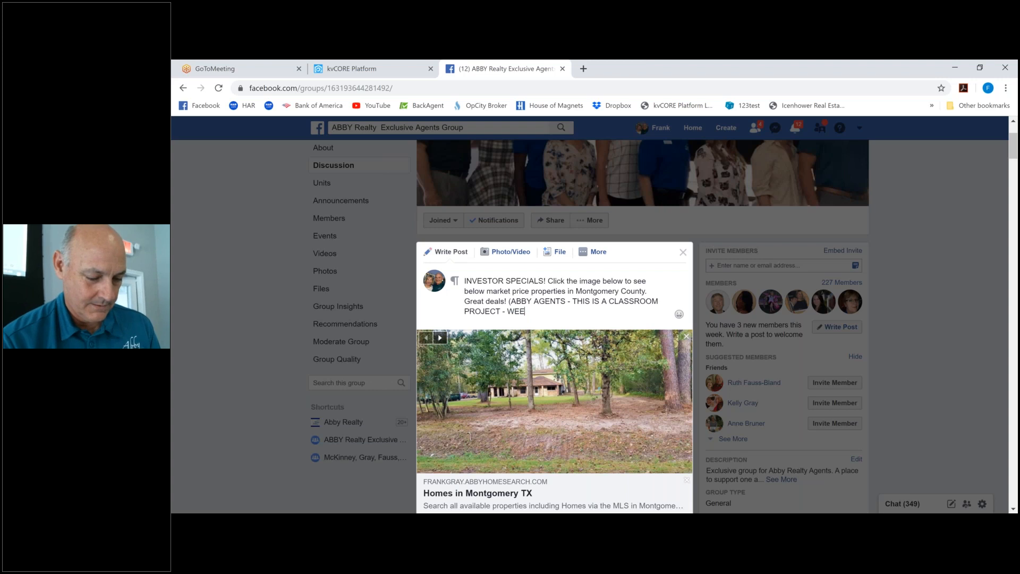
{"action": "key", "text": "BackSpace"}
{"action": "type", "text": "'RE REALLY NOT TRYING TO SELL YOU"}
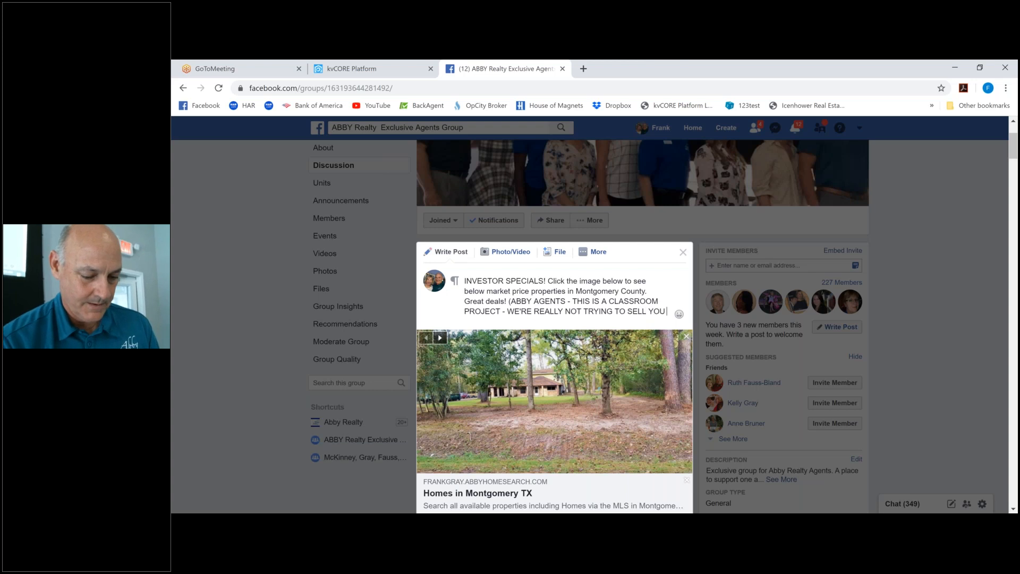
{"action": "type", "text": " A FIXXER UPPER)."}
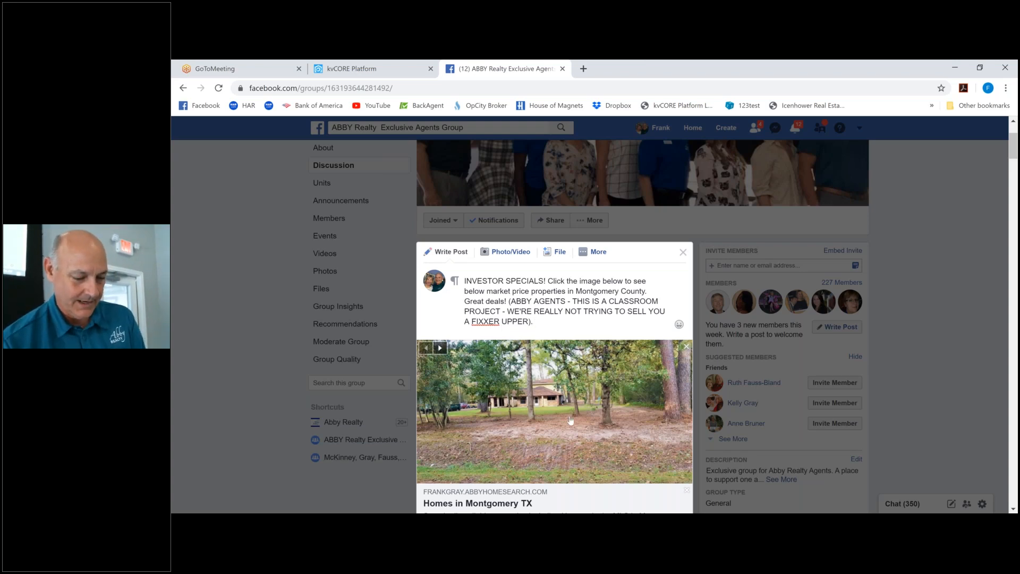
{"action": "scroll", "coordinate": [570, 420], "scroll_direction": "down", "scroll_amount": 5}
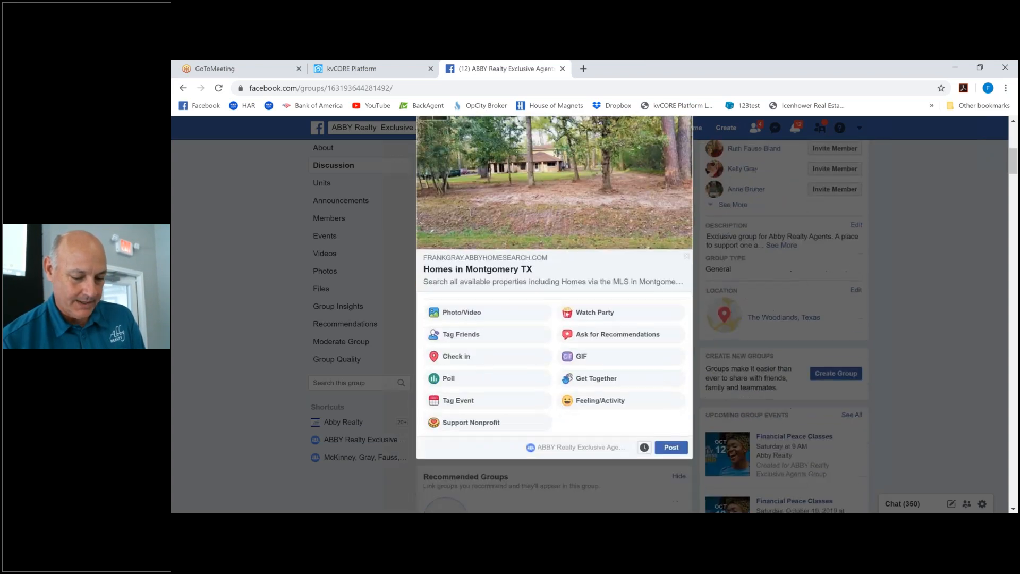
{"action": "left_click", "coordinate": [671, 437]}
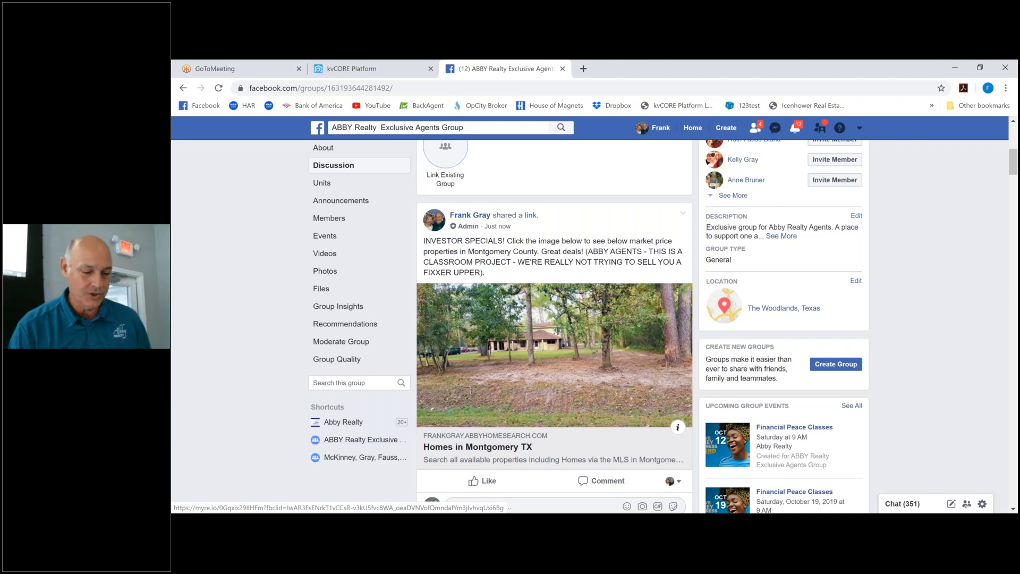
Open the published post's link and examine the squeeze page's search criteria and property listings.
{"action": "left_click", "coordinate": [540, 367]}
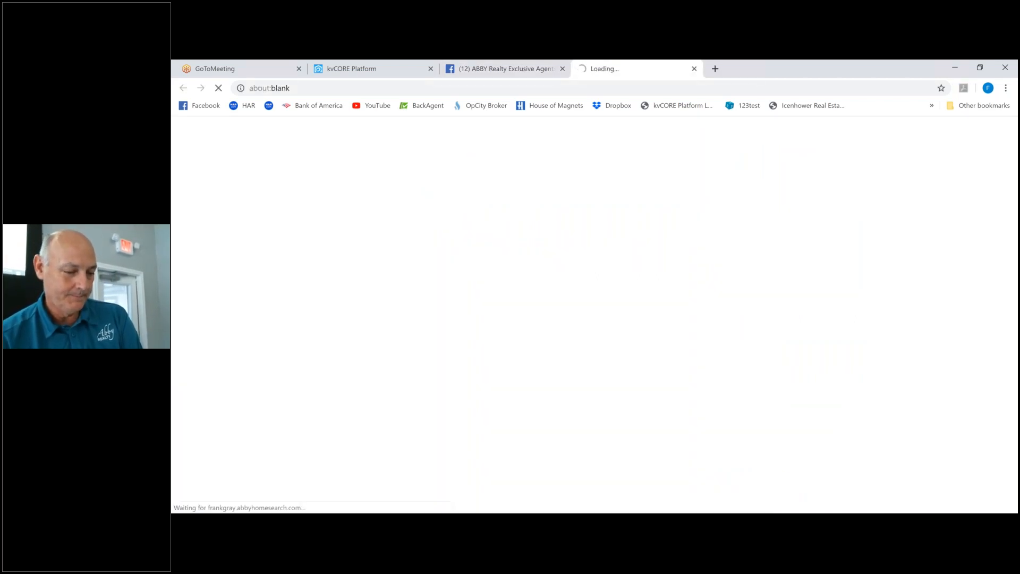
{"action": "scroll", "coordinate": [540, 368], "scroll_direction": "down", "scroll_amount": 8}
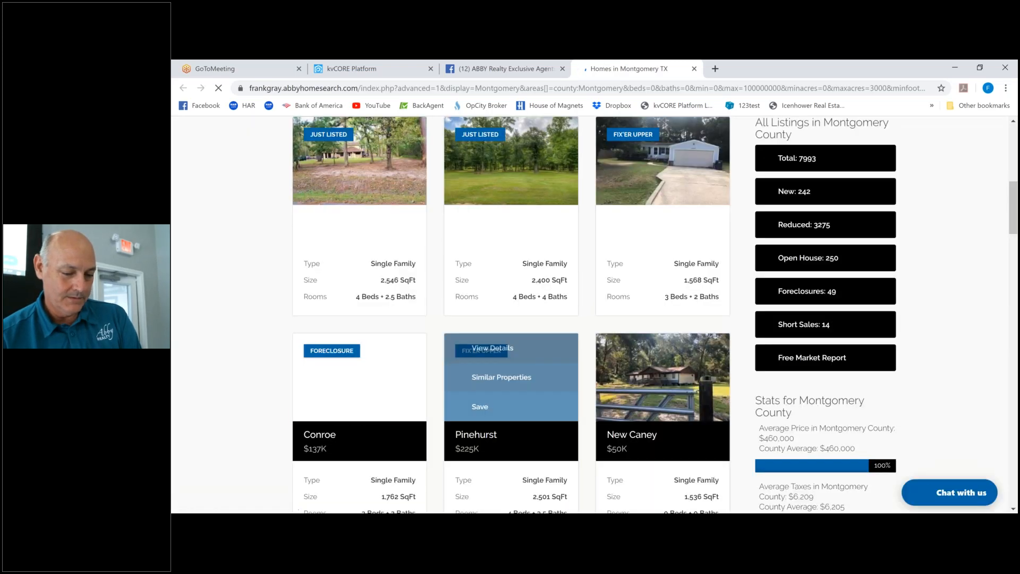
{"action": "scroll", "coordinate": [539, 293], "scroll_direction": "up", "scroll_amount": 3}
{"action": "scroll", "coordinate": [538, 319], "scroll_direction": "up", "scroll_amount": 5}
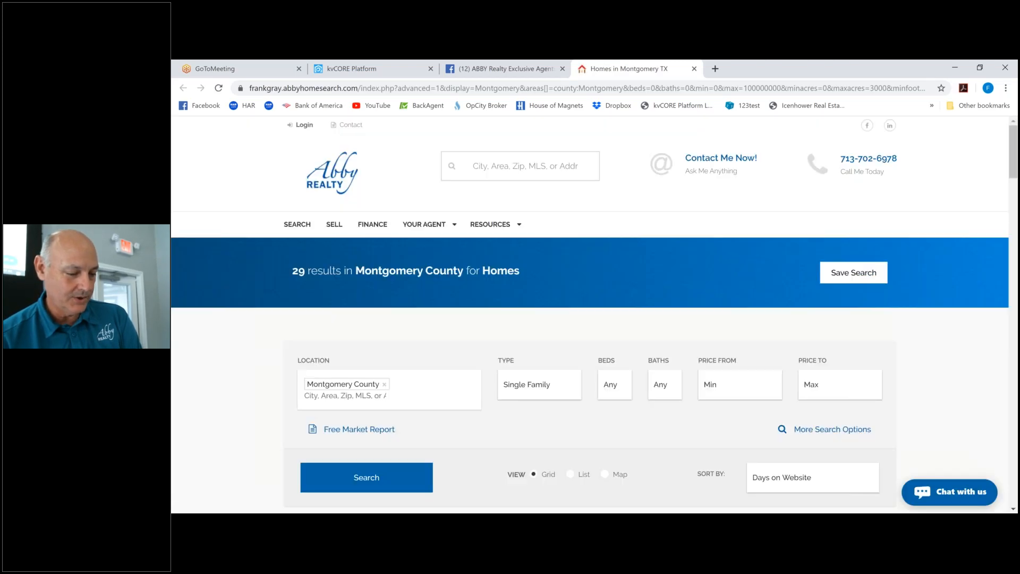
{"action": "scroll", "coordinate": [538, 319], "scroll_direction": "down", "scroll_amount": 2}
{"action": "scroll", "coordinate": [551, 311], "scroll_direction": "down", "scroll_amount": 3}
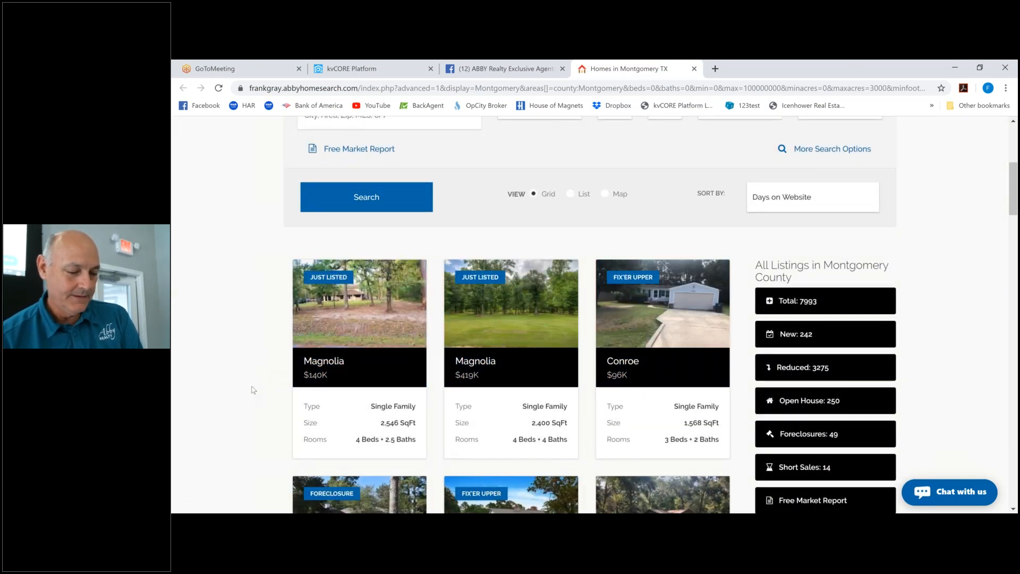
Browse the squeeze page's property listings and open the details of the $249K Conroe home.
{"action": "scroll", "coordinate": [257, 383], "scroll_direction": "down", "scroll_amount": 2}
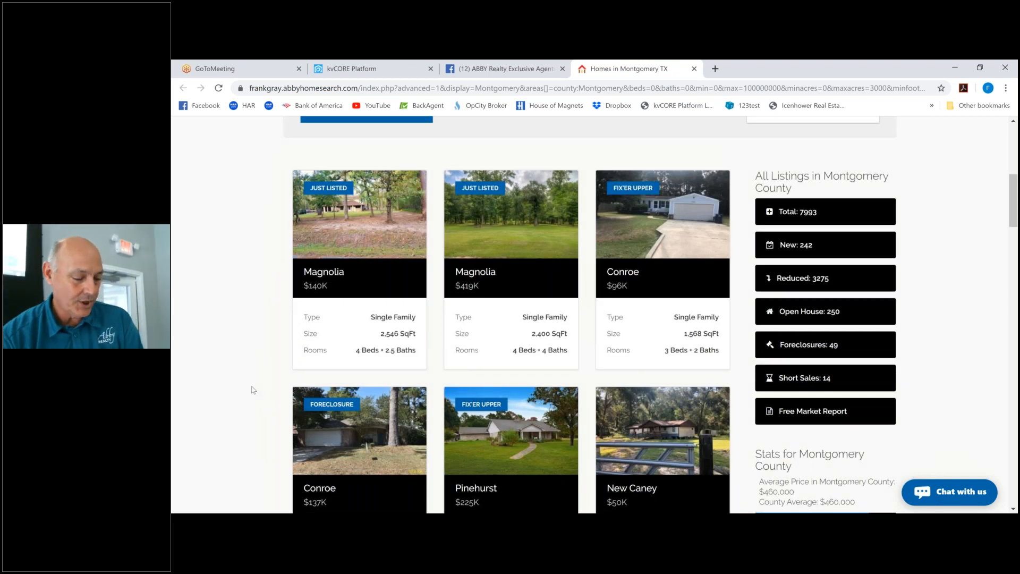
{"action": "scroll", "coordinate": [254, 390], "scroll_direction": "down", "scroll_amount": 3}
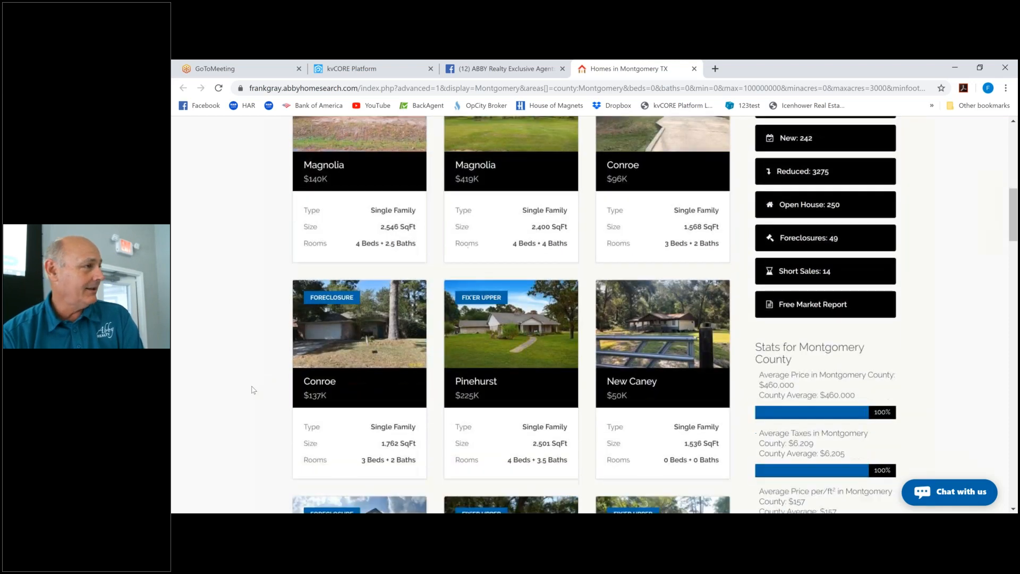
{"action": "scroll", "coordinate": [253, 390], "scroll_direction": "down", "scroll_amount": 1}
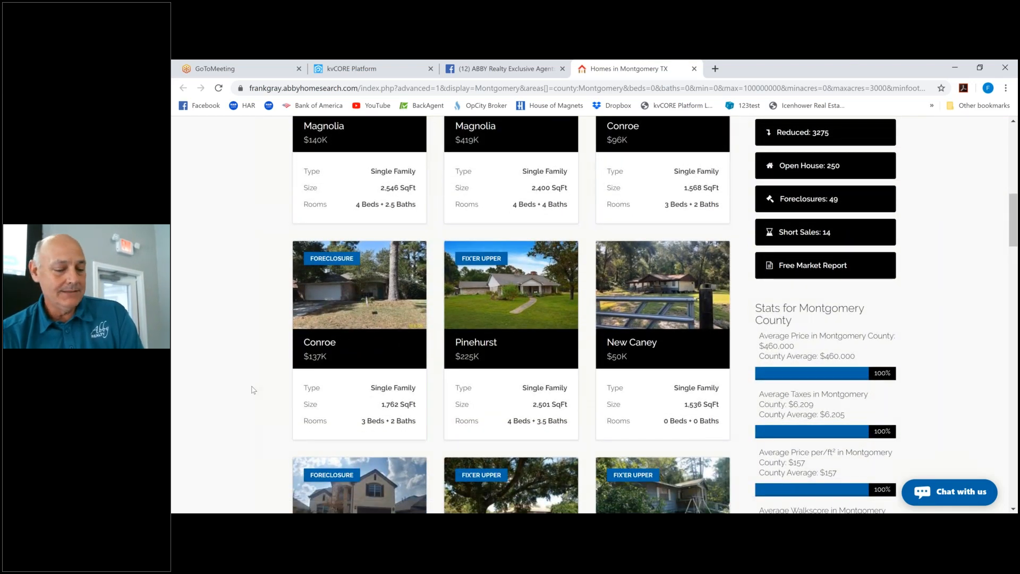
{"action": "scroll", "coordinate": [254, 390], "scroll_direction": "down", "scroll_amount": 1}
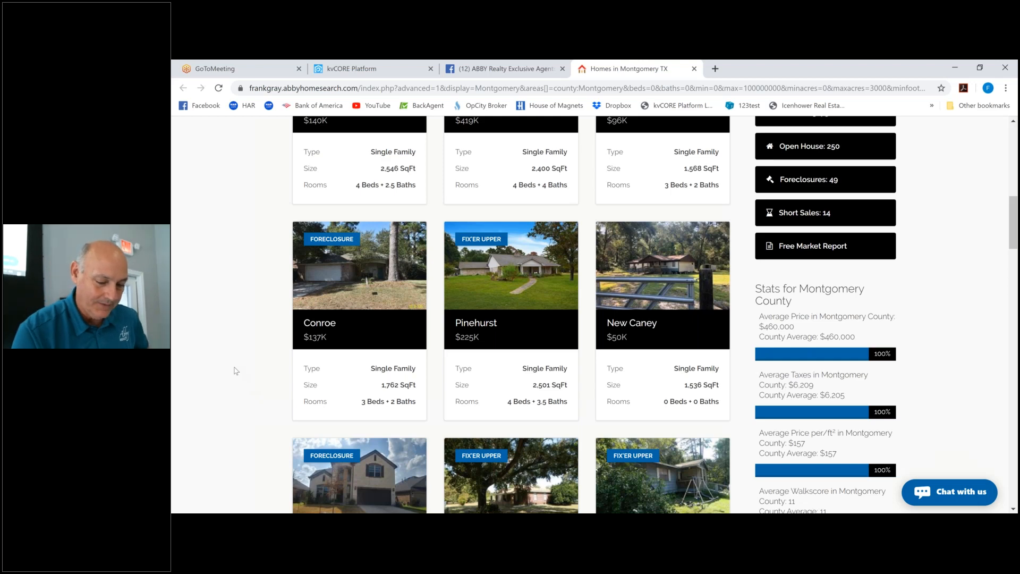
{"action": "scroll", "coordinate": [236, 370], "scroll_direction": "down", "scroll_amount": 5}
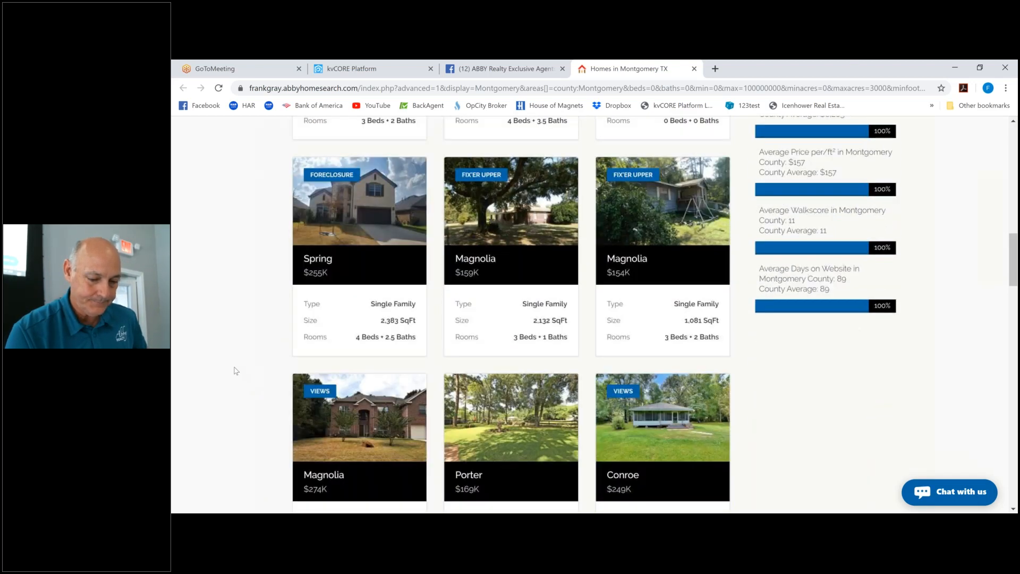
{"action": "scroll", "coordinate": [235, 371], "scroll_direction": "down", "scroll_amount": 2}
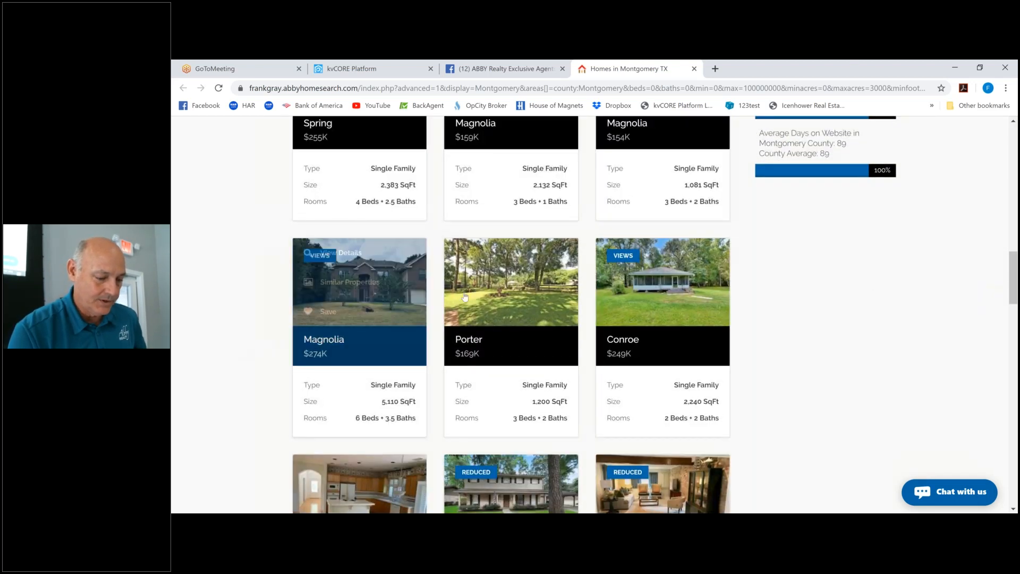
{"action": "left_click", "coordinate": [649, 287]}
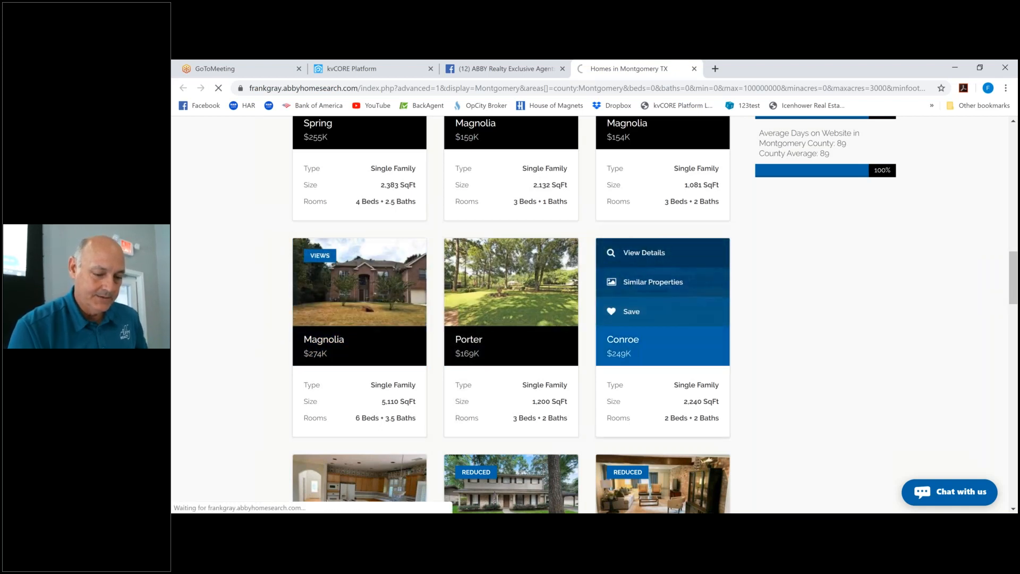
{"action": "left_click", "coordinate": [645, 253]}
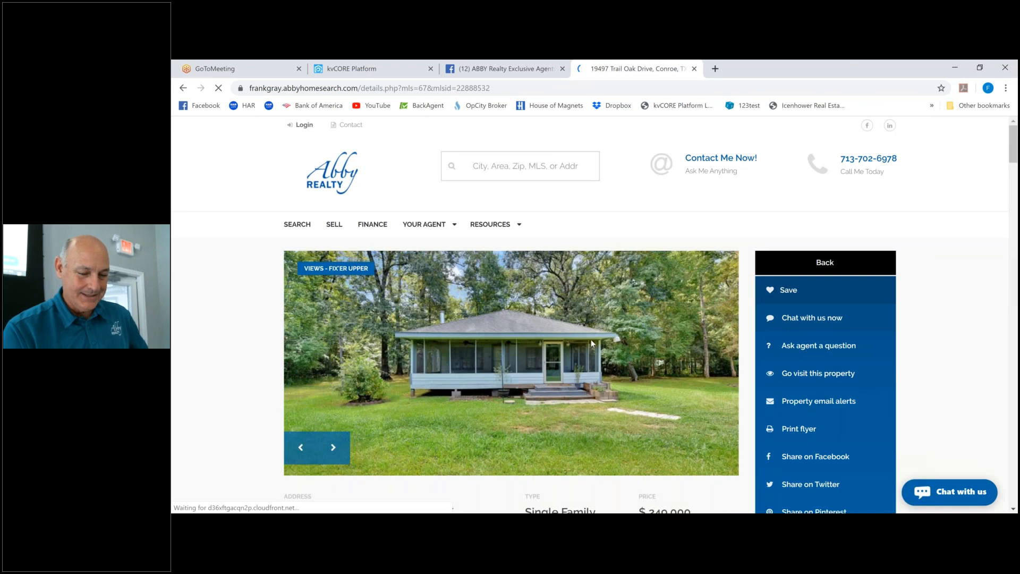
Page through the Conroe home's photos and review its property attributes and description.
{"action": "left_click", "coordinate": [333, 448]}
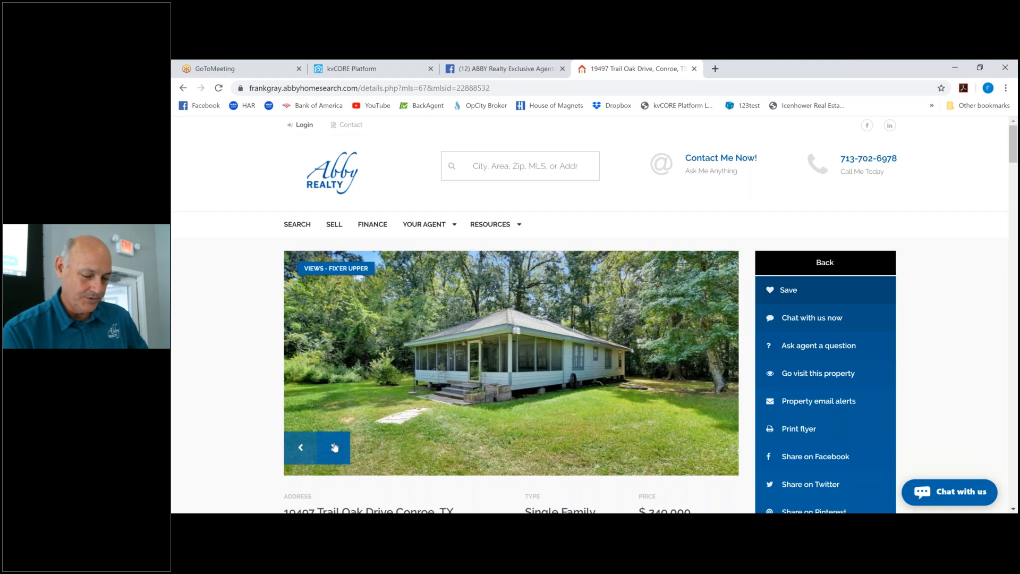
{"action": "left_click", "coordinate": [334, 447]}
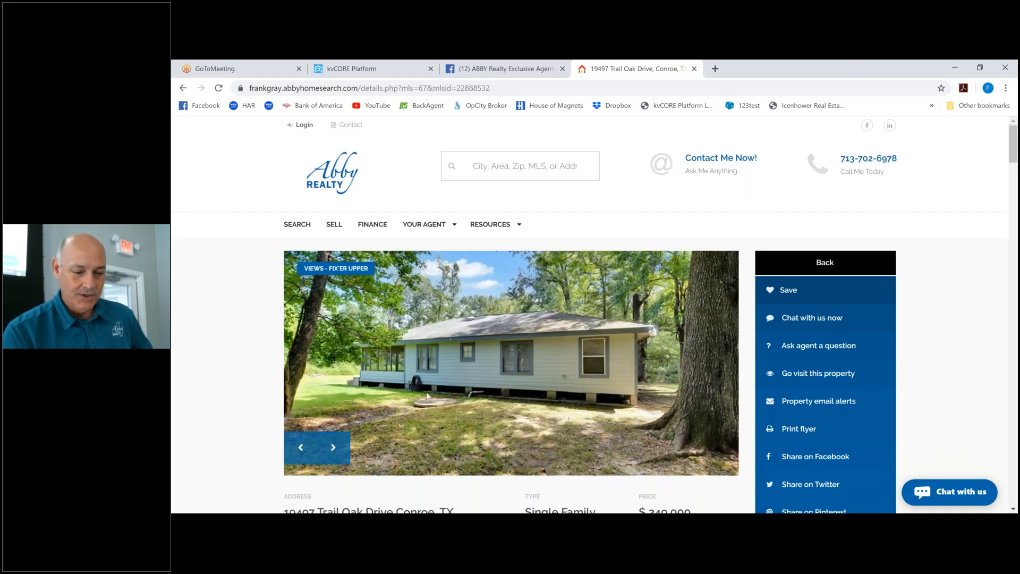
{"action": "scroll", "coordinate": [426, 395], "scroll_direction": "down", "scroll_amount": 1}
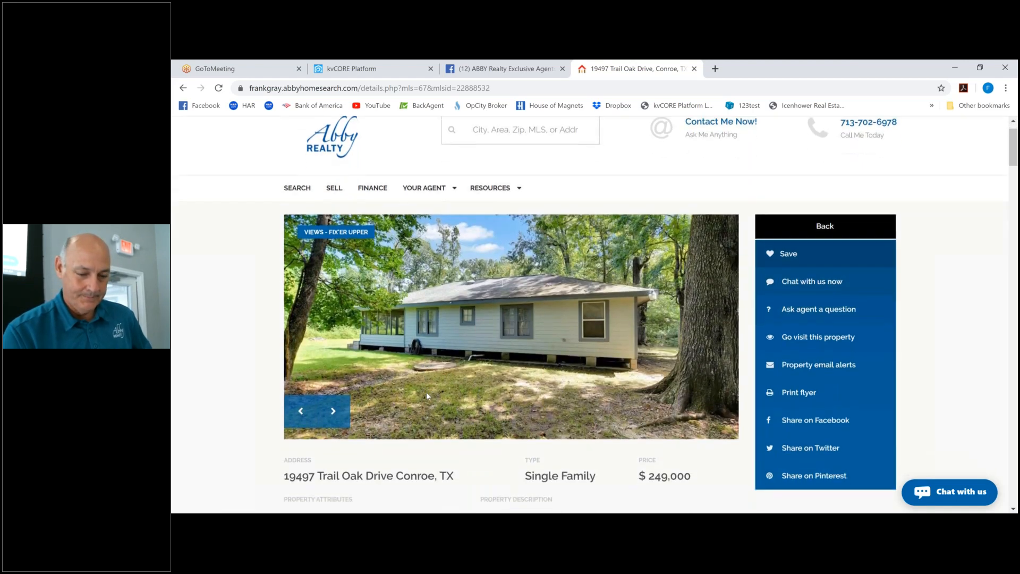
{"action": "scroll", "coordinate": [426, 391], "scroll_direction": "down", "scroll_amount": 3}
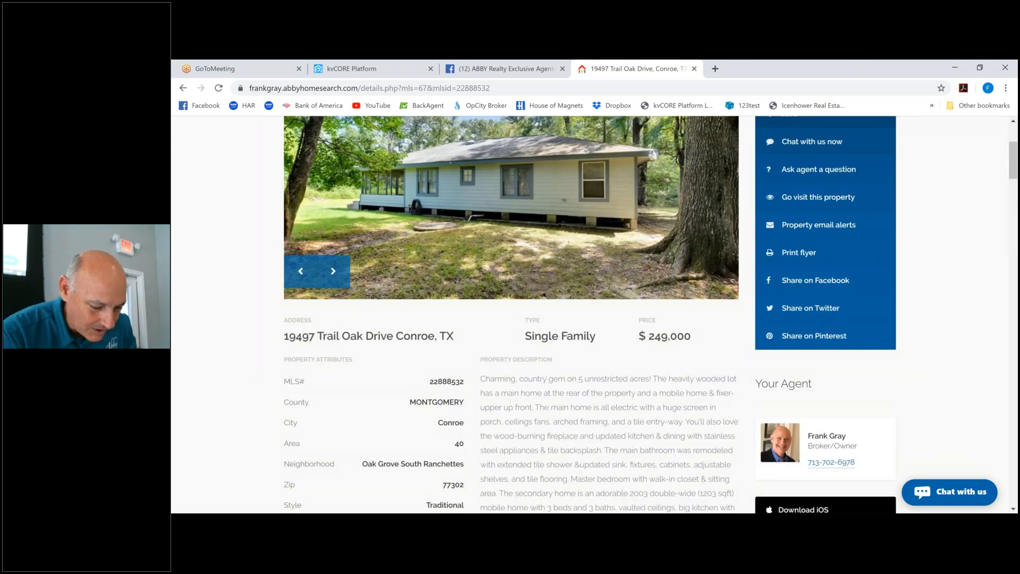
{"action": "scroll", "coordinate": [510, 314], "scroll_direction": "down", "scroll_amount": 1}
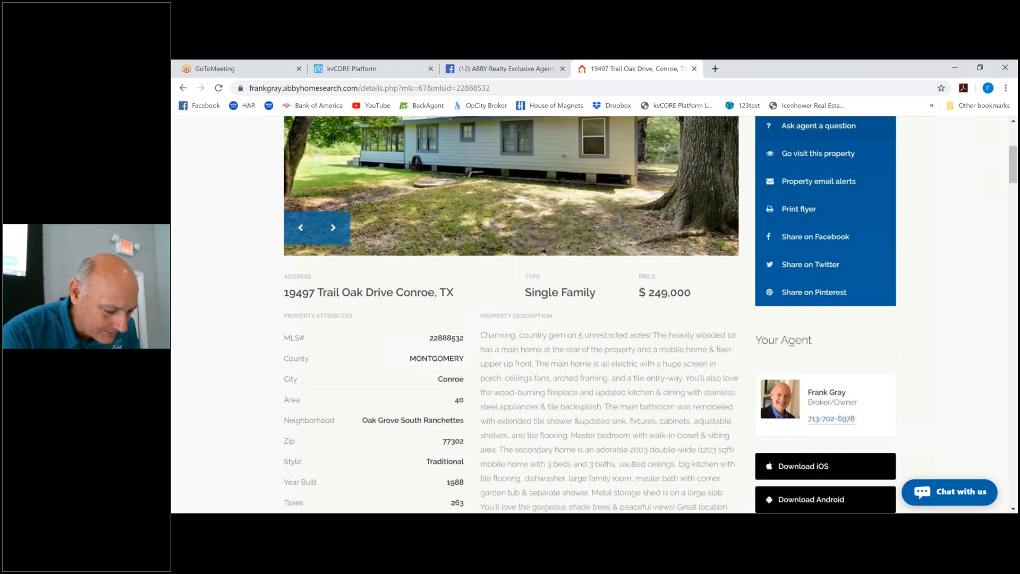
{"action": "scroll", "coordinate": [510, 313], "scroll_direction": "down", "scroll_amount": 1}
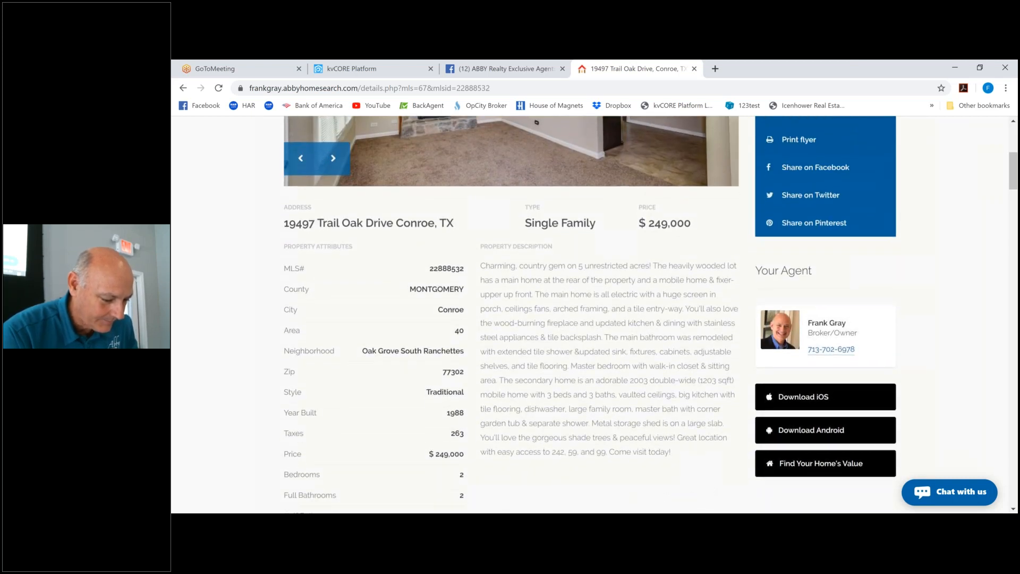
{"action": "scroll", "coordinate": [510, 314], "scroll_direction": "down", "scroll_amount": 1}
{"action": "scroll", "coordinate": [511, 314], "scroll_direction": "down", "scroll_amount": 2}
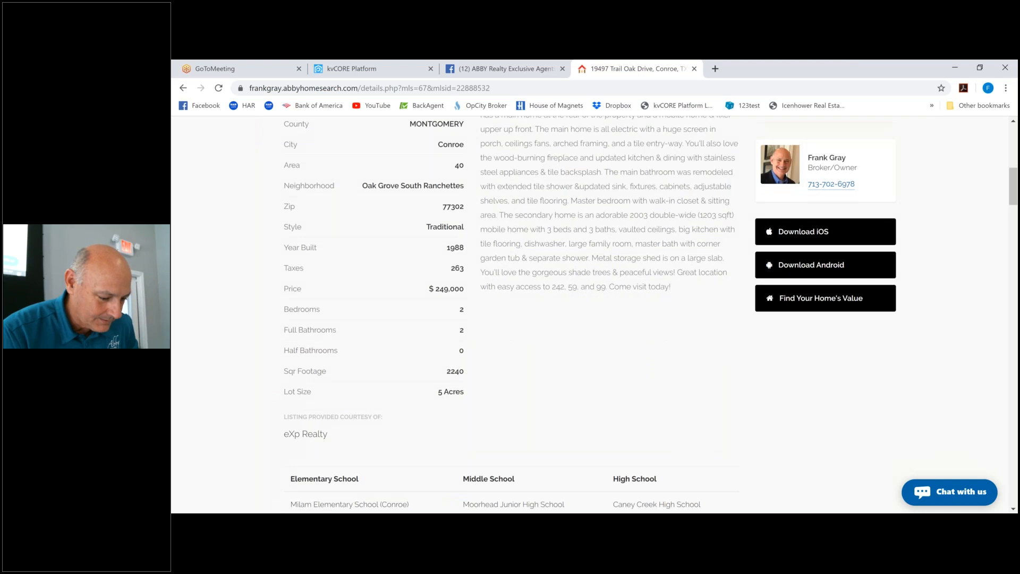
Examine the Conroe listing again, from its photo gallery down to the schools and price history.
{"action": "scroll", "coordinate": [510, 314], "scroll_direction": "up", "scroll_amount": 10}
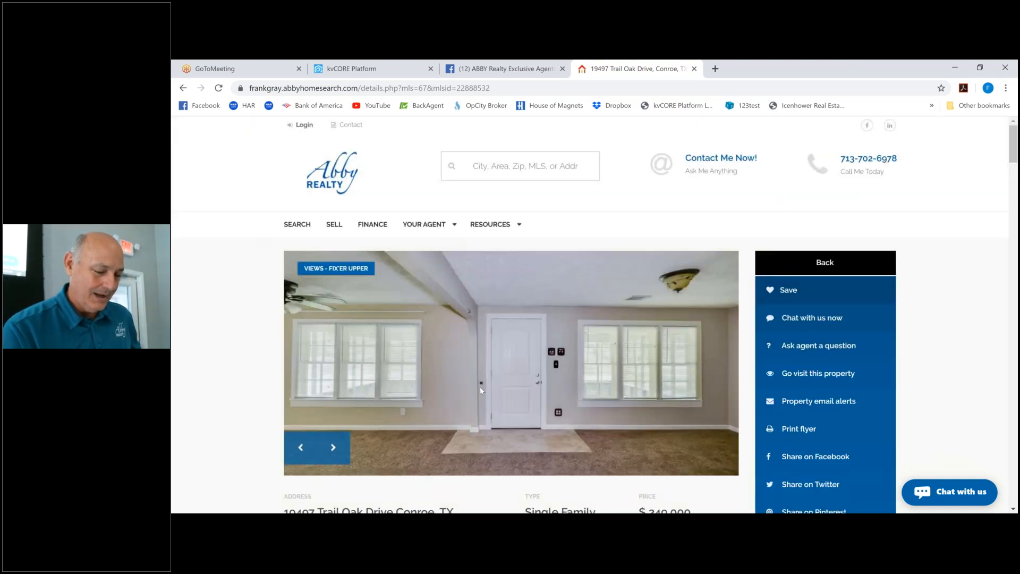
{"action": "scroll", "coordinate": [481, 391], "scroll_direction": "down", "scroll_amount": 1}
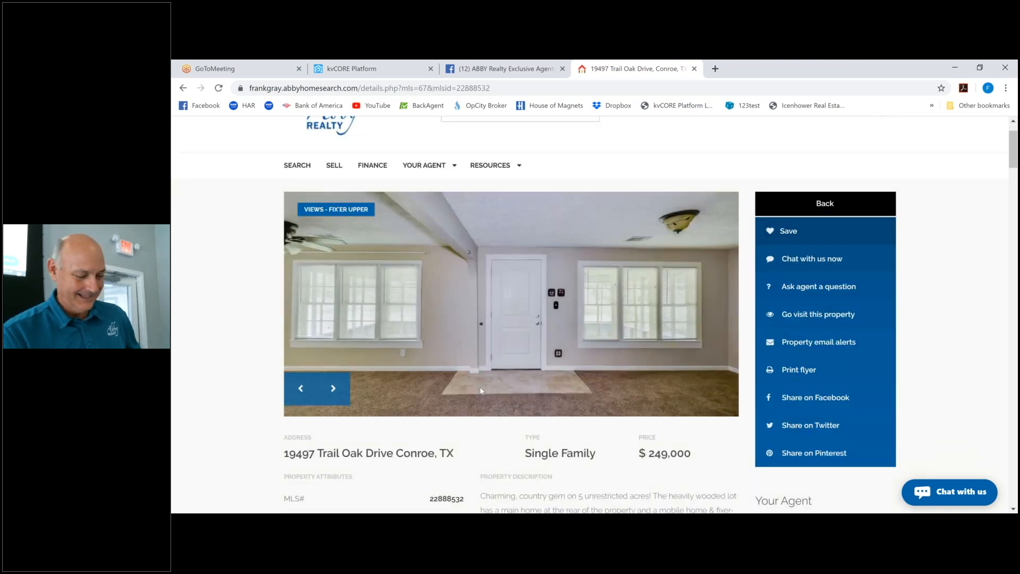
{"action": "scroll", "coordinate": [481, 391], "scroll_direction": "down", "scroll_amount": 1}
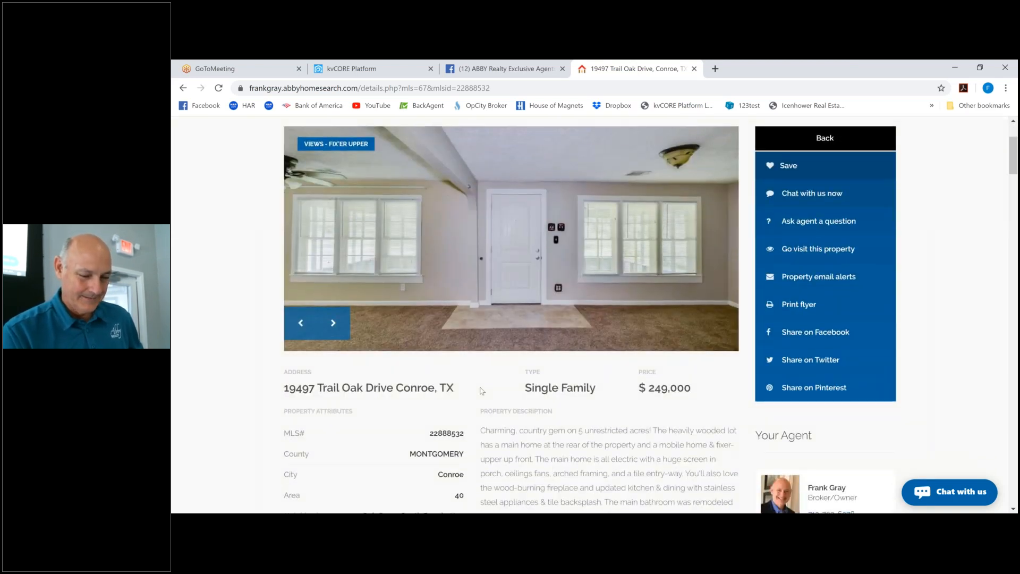
{"action": "scroll", "coordinate": [482, 391], "scroll_direction": "down", "scroll_amount": 8}
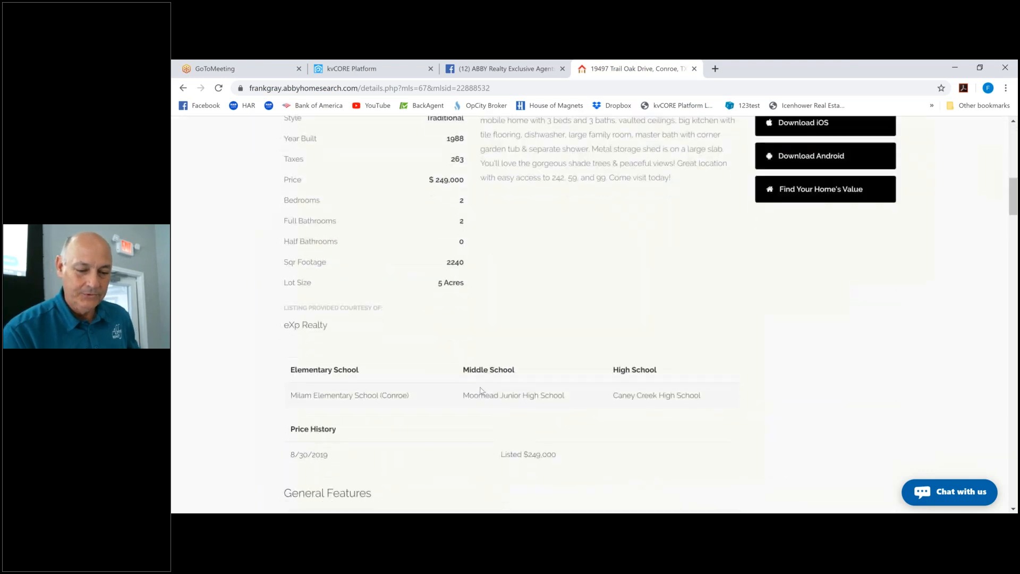
{"action": "scroll", "coordinate": [482, 391], "scroll_direction": "up", "scroll_amount": 1}
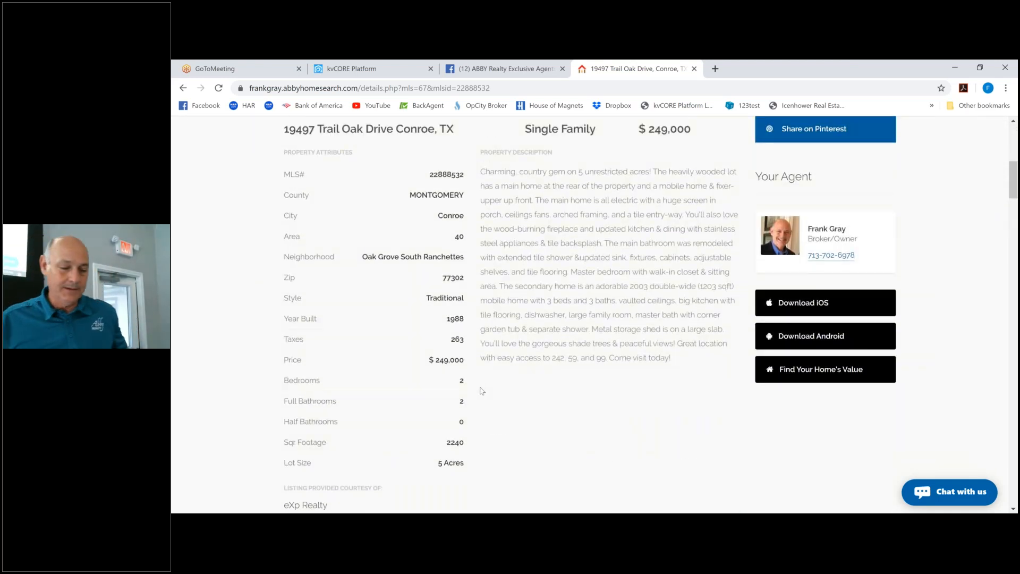
{"action": "scroll", "coordinate": [481, 391], "scroll_direction": "up", "scroll_amount": 7}
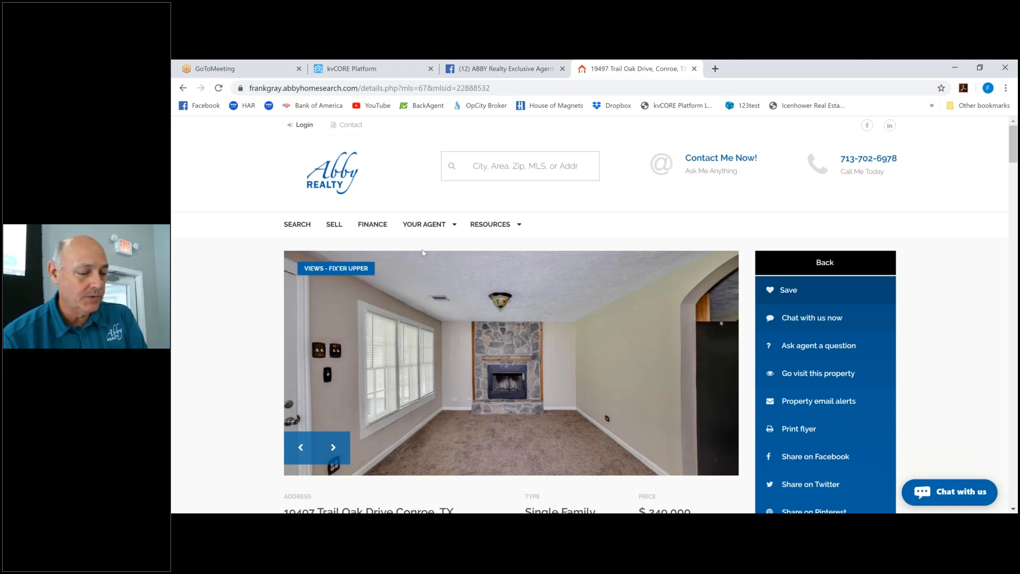
Switch to kvCORE and open the "Default New Lead - Buyer" campaign from the Smart Campaigns library.
{"action": "left_click", "coordinate": [362, 76]}
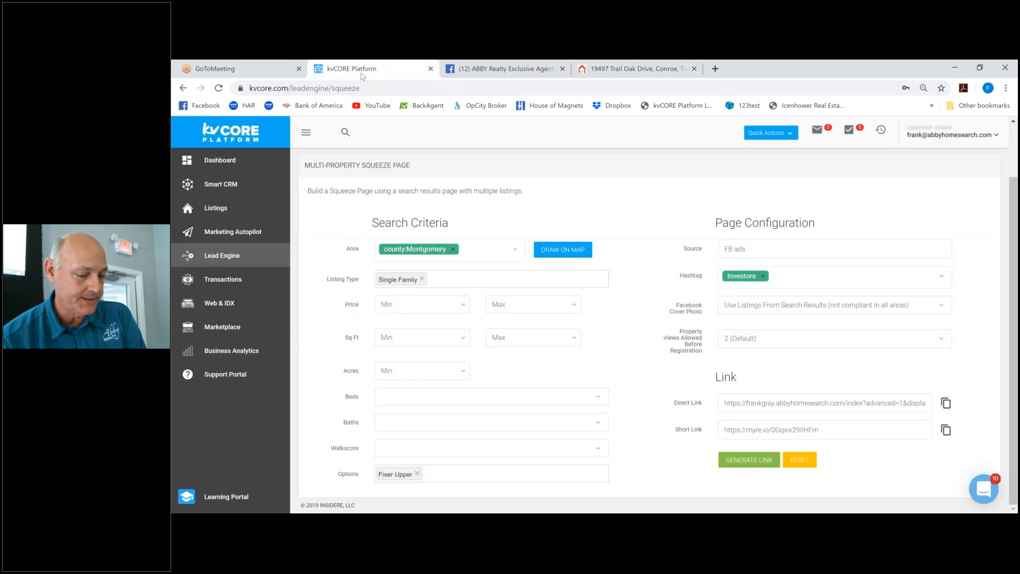
{"action": "left_click", "coordinate": [244, 233]}
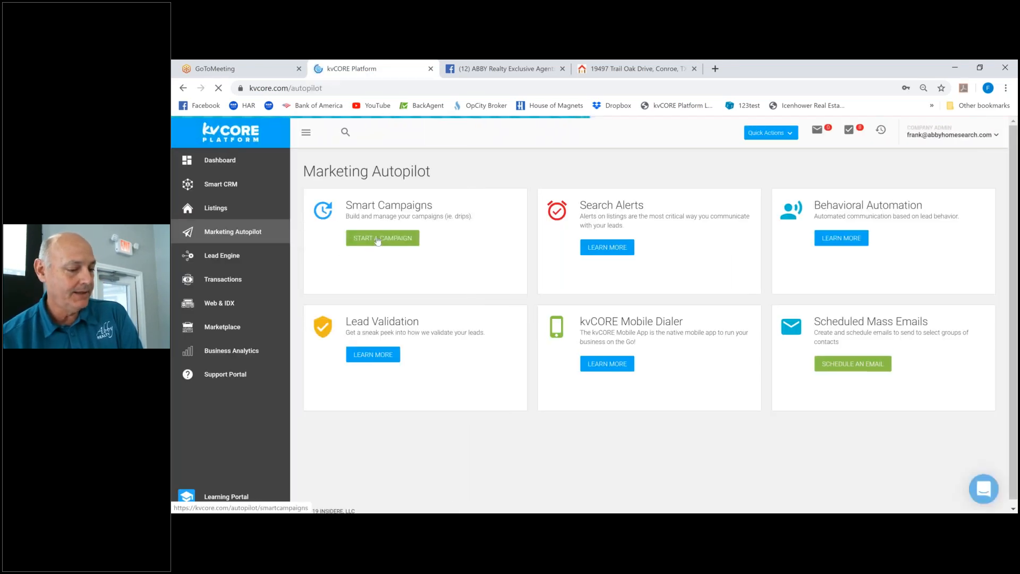
{"action": "left_click", "coordinate": [378, 239]}
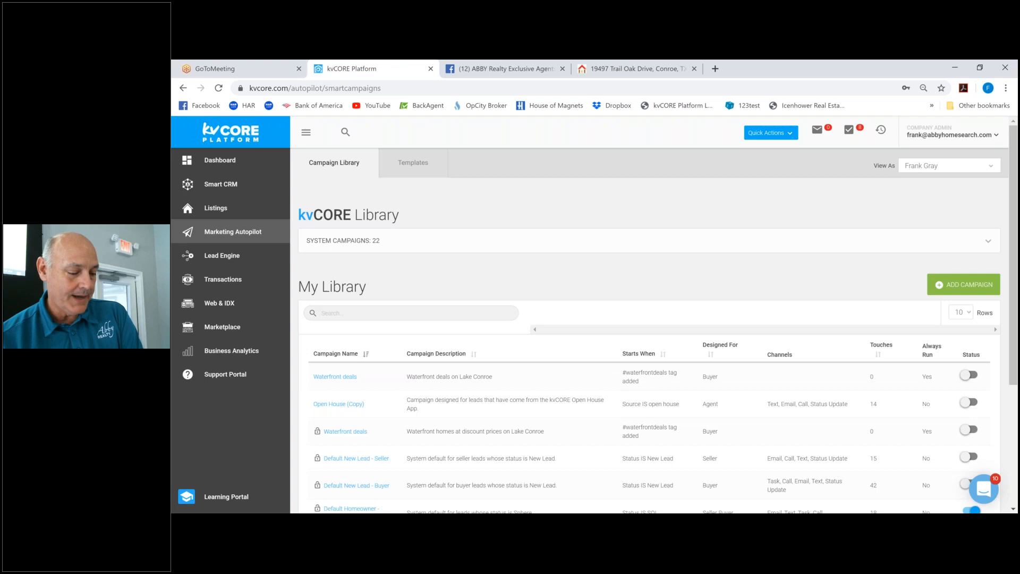
{"action": "scroll", "coordinate": [654, 318], "scroll_direction": "down", "scroll_amount": 2}
{"action": "scroll", "coordinate": [653, 330], "scroll_direction": "down", "scroll_amount": 2}
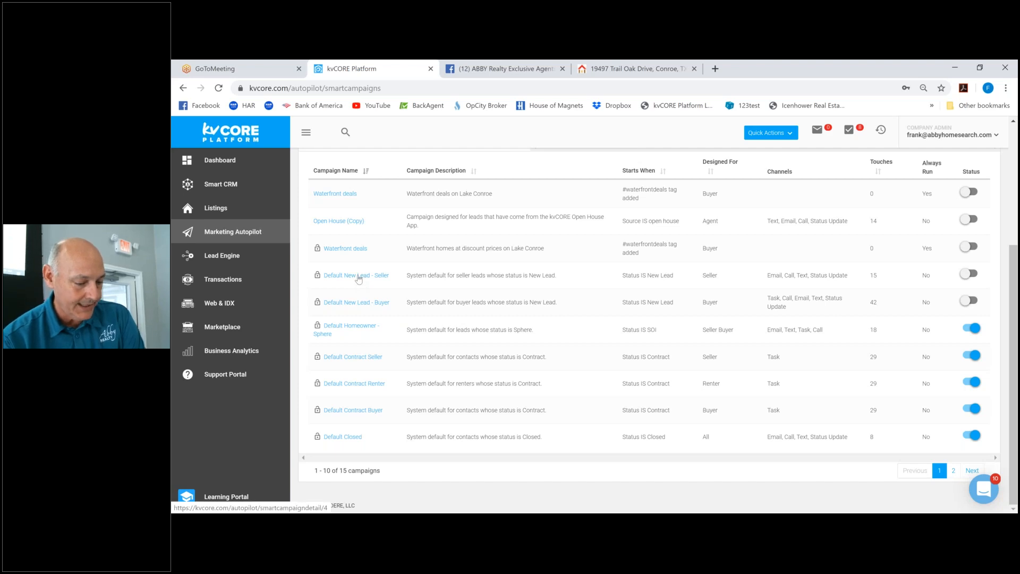
{"action": "left_click", "coordinate": [351, 307]}
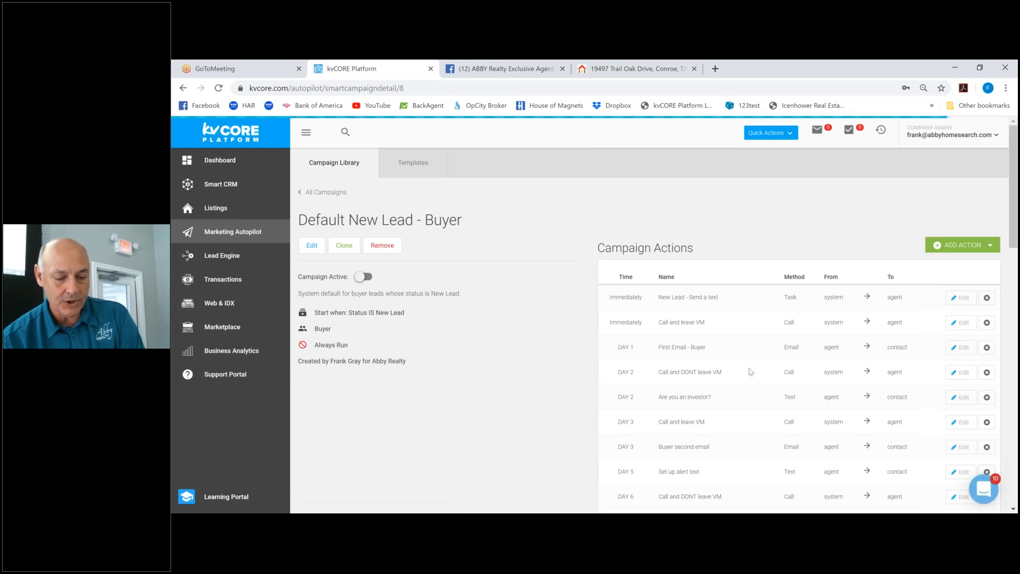
Preview the template of the campaign's Day 1 "First Email - Buyer" action, then close the action without changes.
{"action": "scroll", "coordinate": [750, 371], "scroll_direction": "down", "scroll_amount": 2}
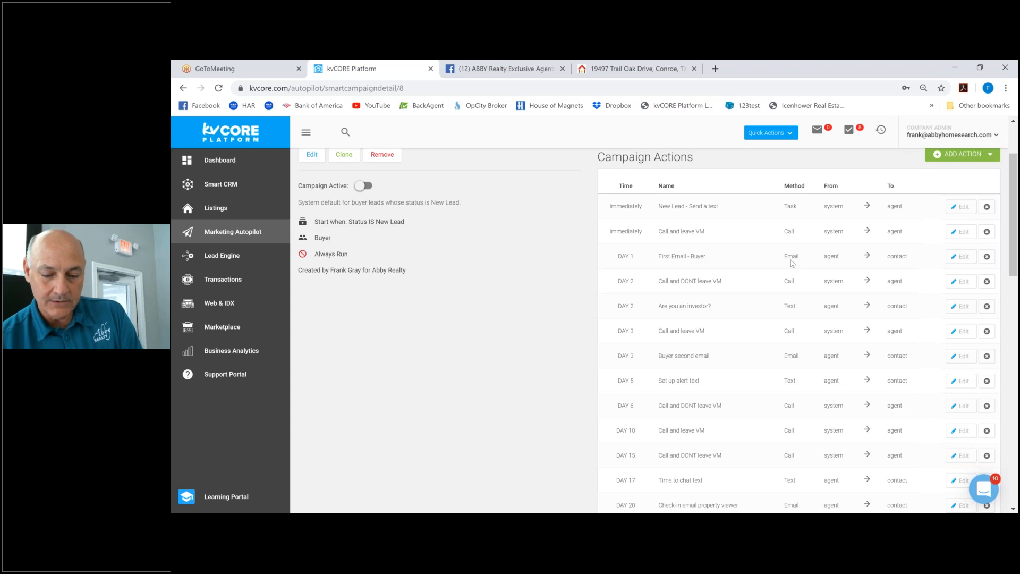
{"action": "left_click", "coordinate": [963, 258]}
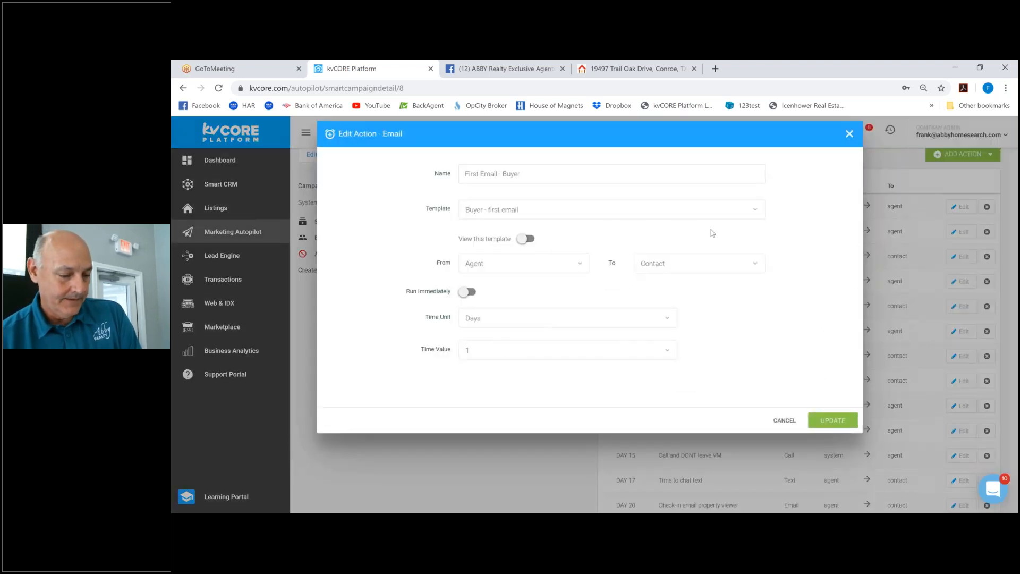
{"action": "left_click", "coordinate": [524, 239]}
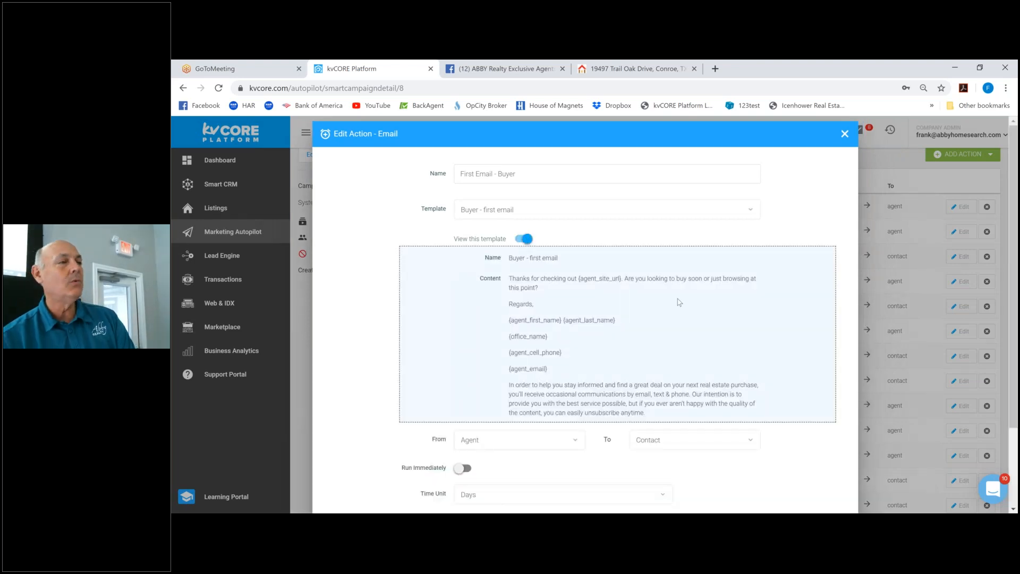
{"action": "scroll", "coordinate": [678, 302], "scroll_direction": "down", "scroll_amount": 1}
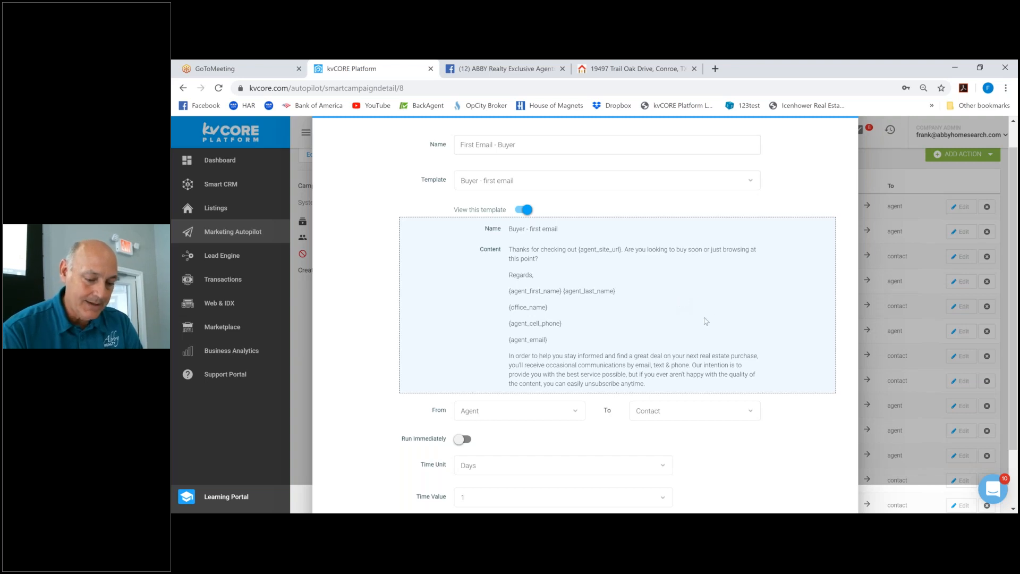
{"action": "scroll", "coordinate": [705, 321], "scroll_direction": "down", "scroll_amount": 1}
{"action": "scroll", "coordinate": [705, 321], "scroll_direction": "up", "scroll_amount": 2}
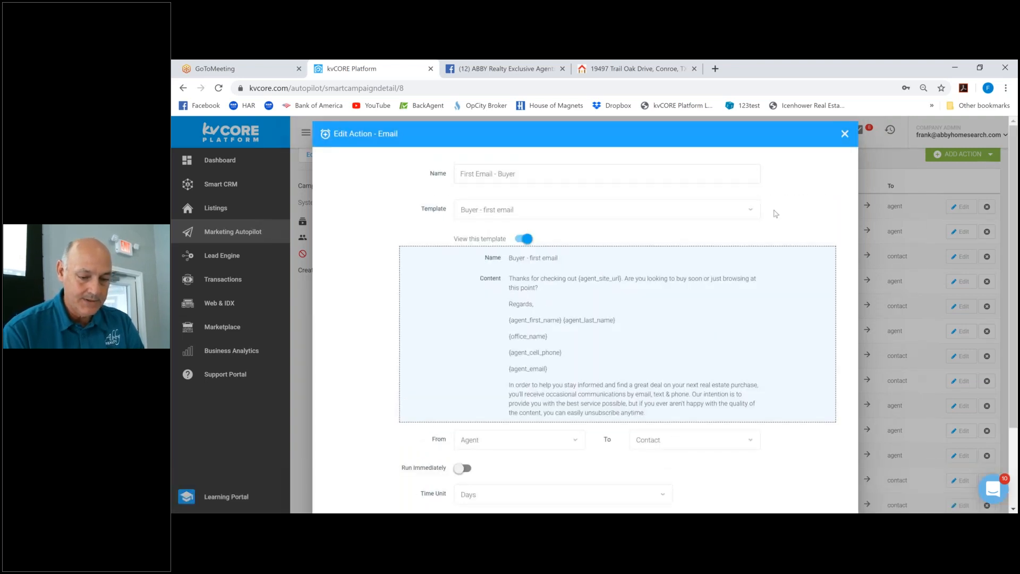
{"action": "left_click", "coordinate": [845, 135]}
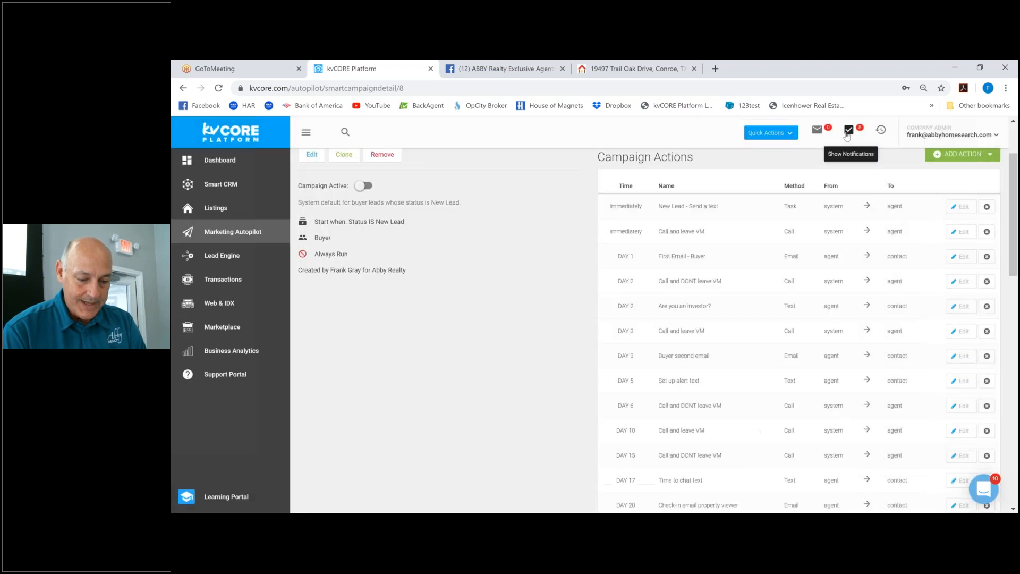
Open the Day 15 "Call and DONT leave VM" action and preview its call template.
{"action": "scroll", "coordinate": [715, 375], "scroll_direction": "down", "scroll_amount": 2}
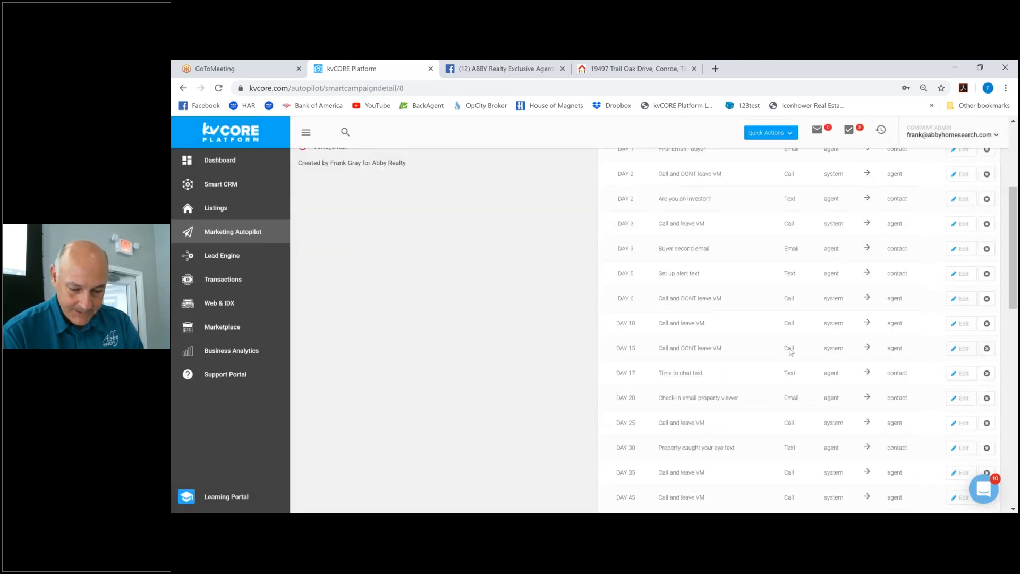
{"action": "left_click", "coordinate": [962, 349]}
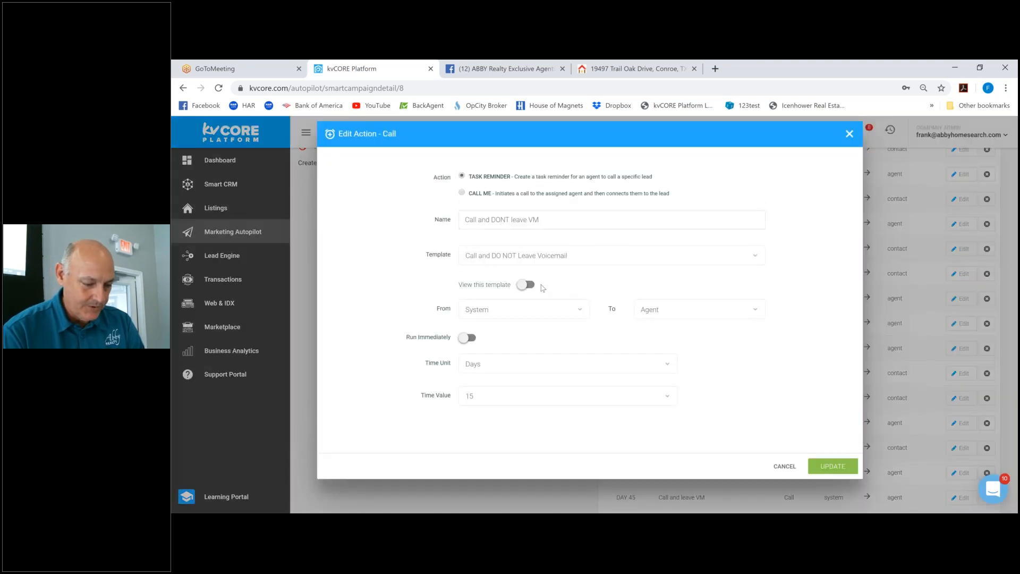
{"action": "left_click", "coordinate": [523, 285]}
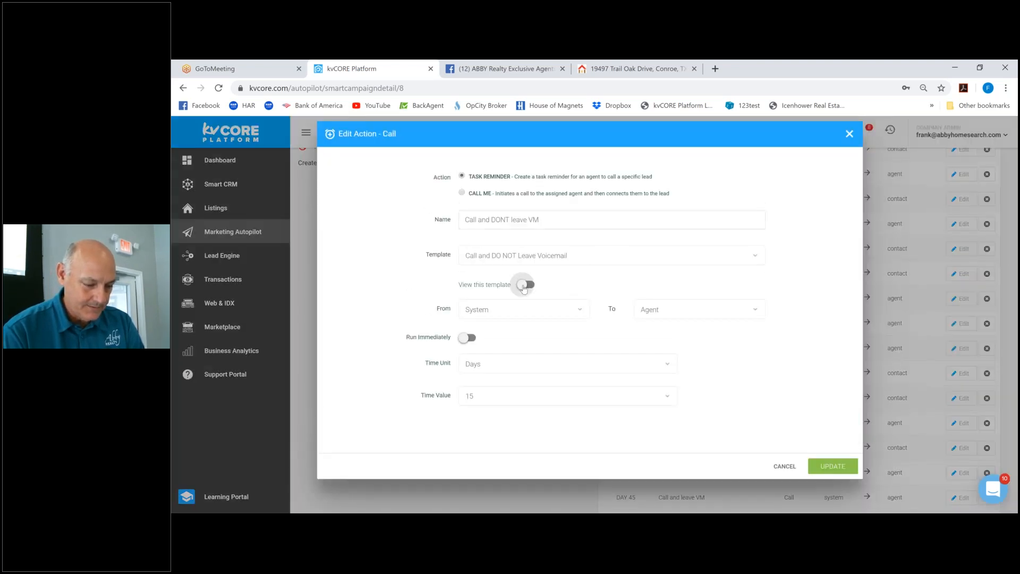